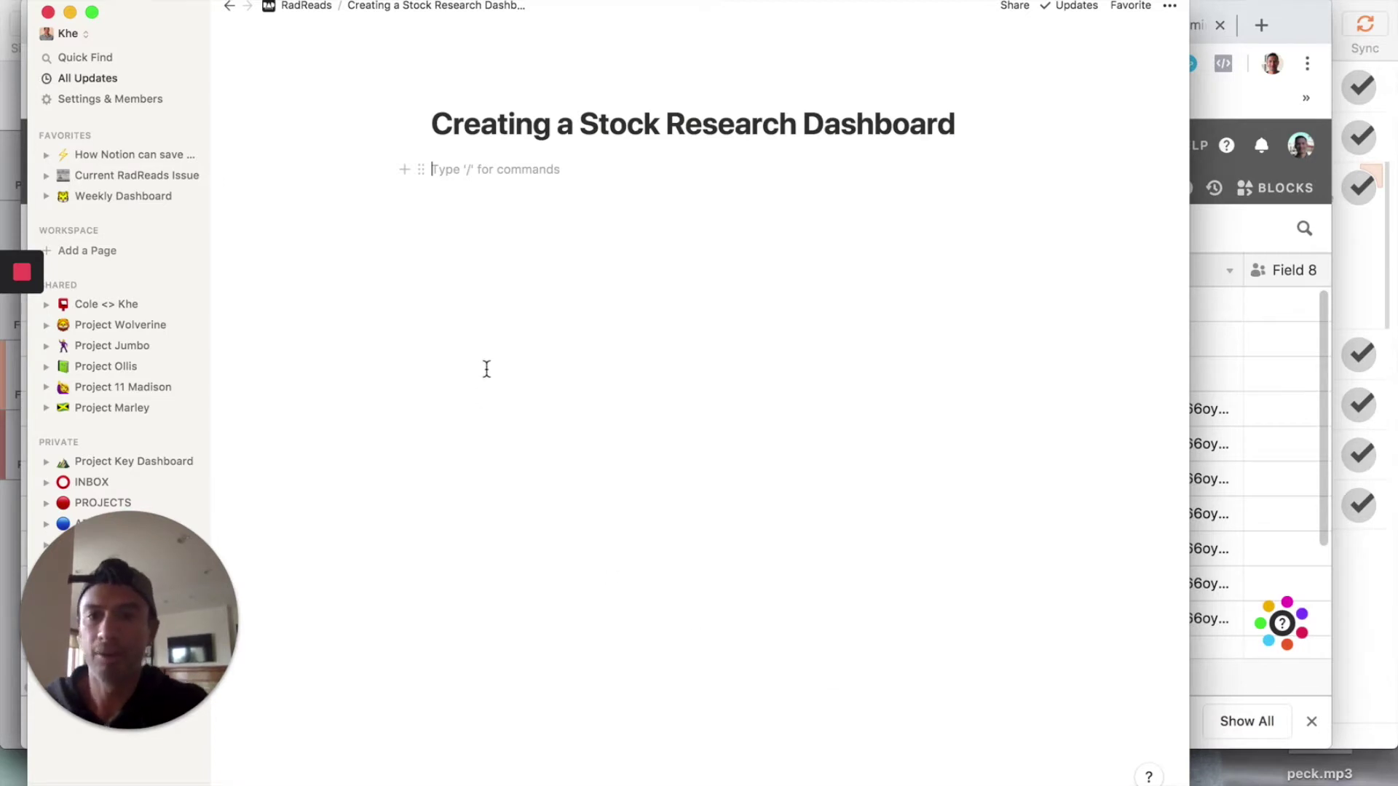
Insert a full-page table in the Stock Research Dashboard page and title it "Company Master"
{"action": "left_click", "coordinate": [407, 167]}
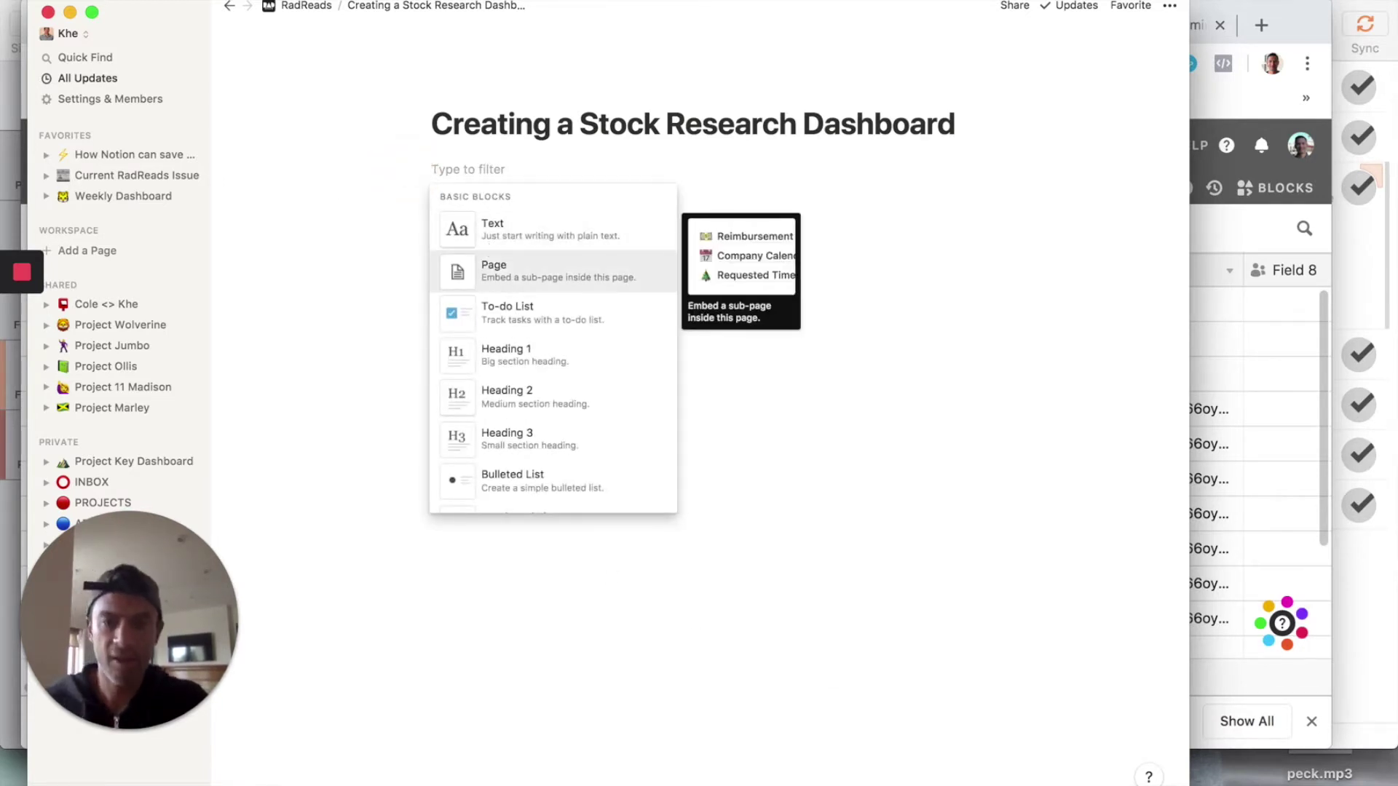
{"action": "type", "text": "table"}
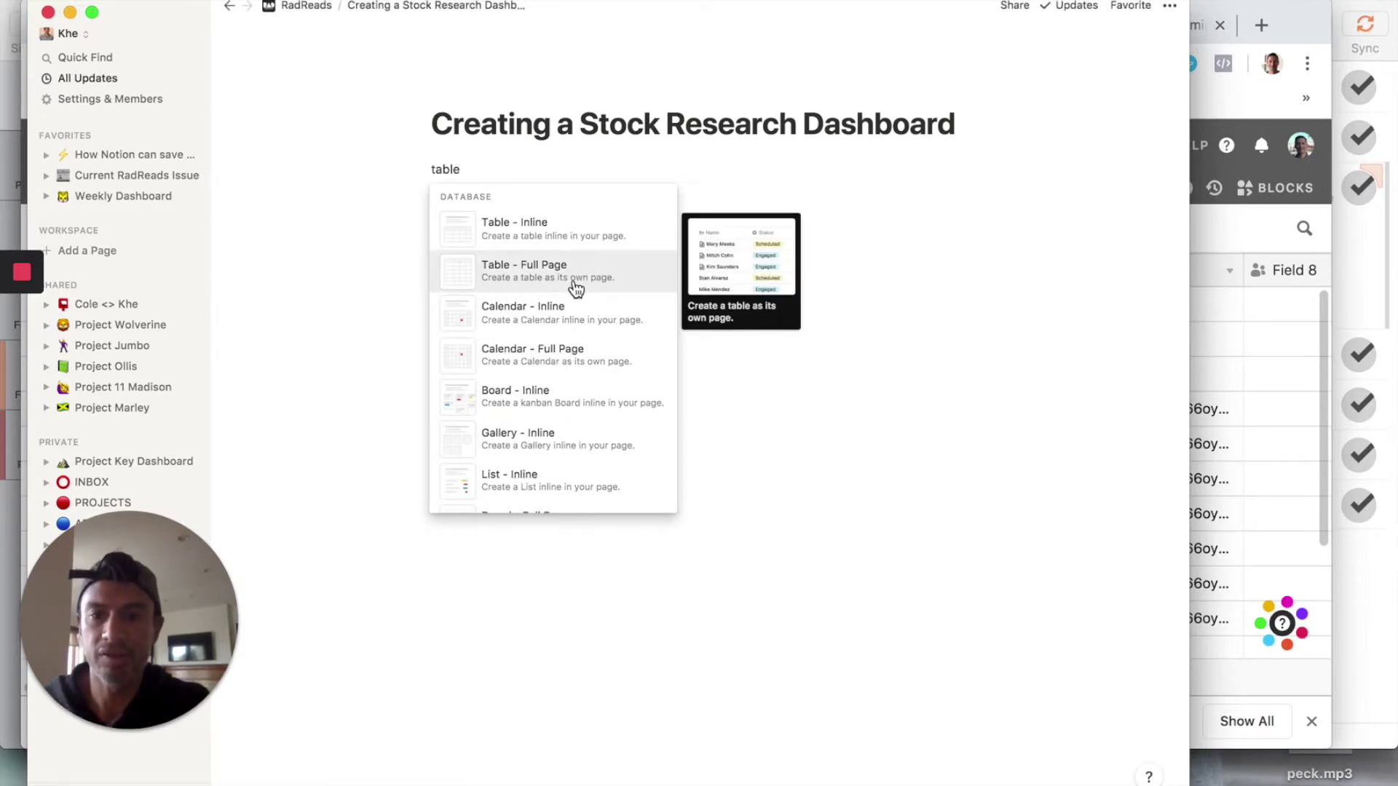
{"action": "left_click", "coordinate": [575, 287]}
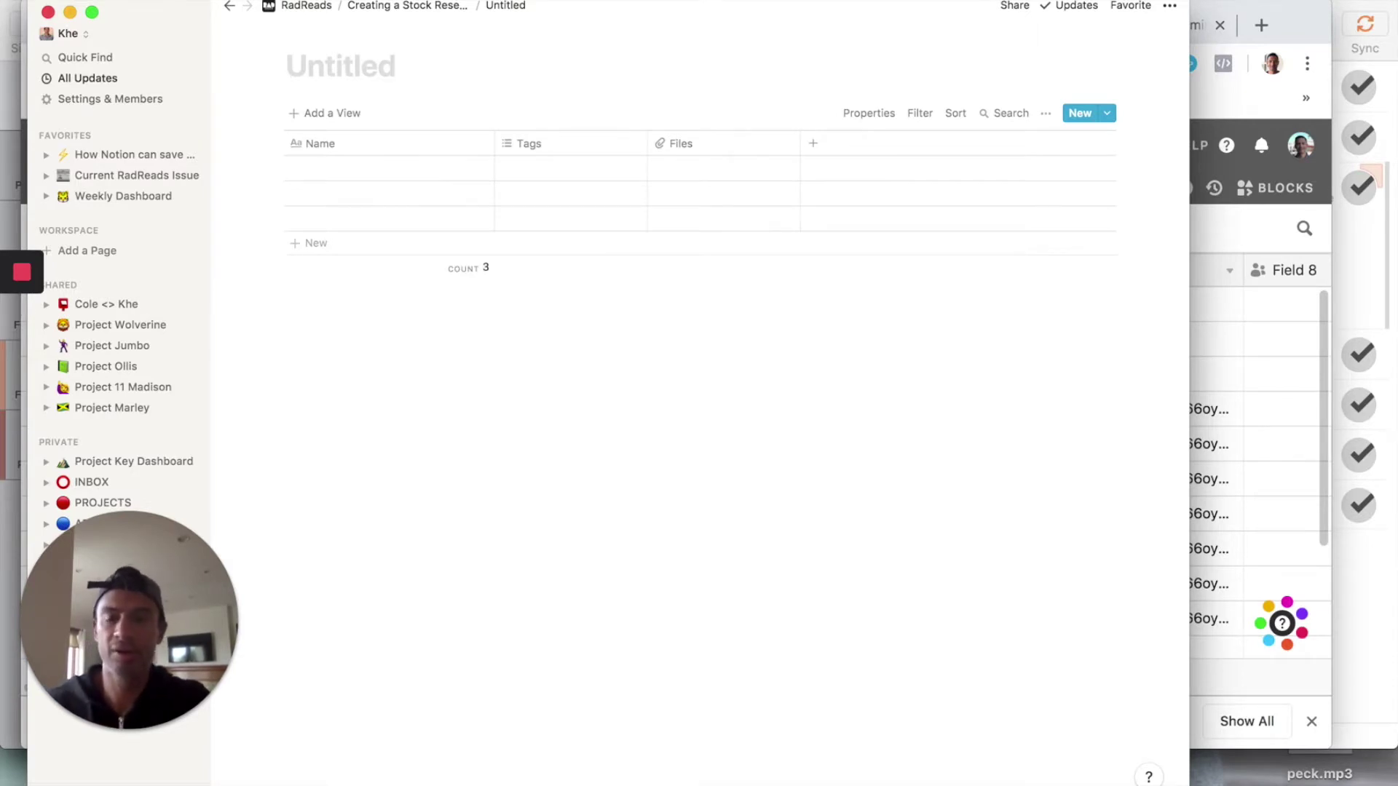
{"action": "left_click", "coordinate": [343, 73]}
{"action": "type", "text": "Company Master"}
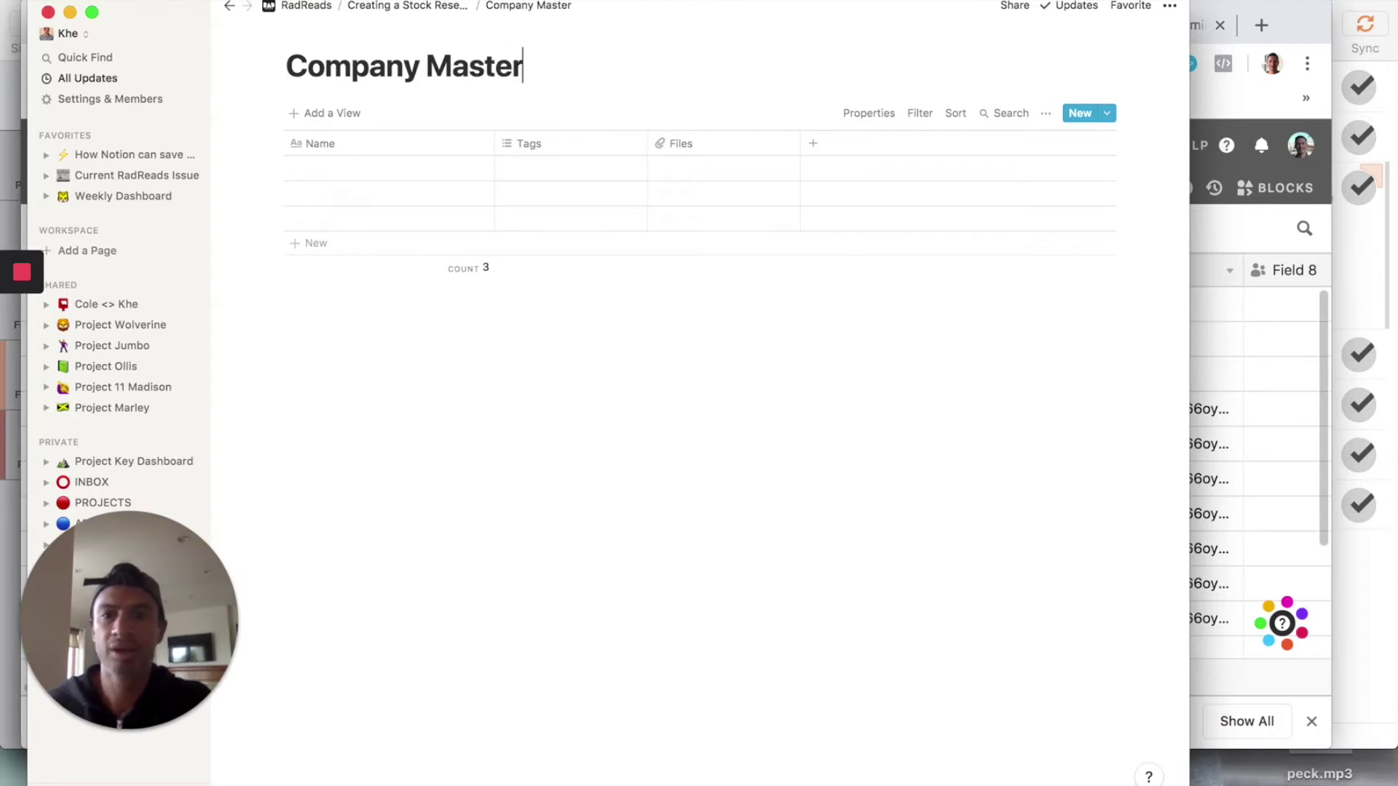
Rename the table's Name column as "Company Name"
{"action": "left_click", "coordinate": [348, 151]}
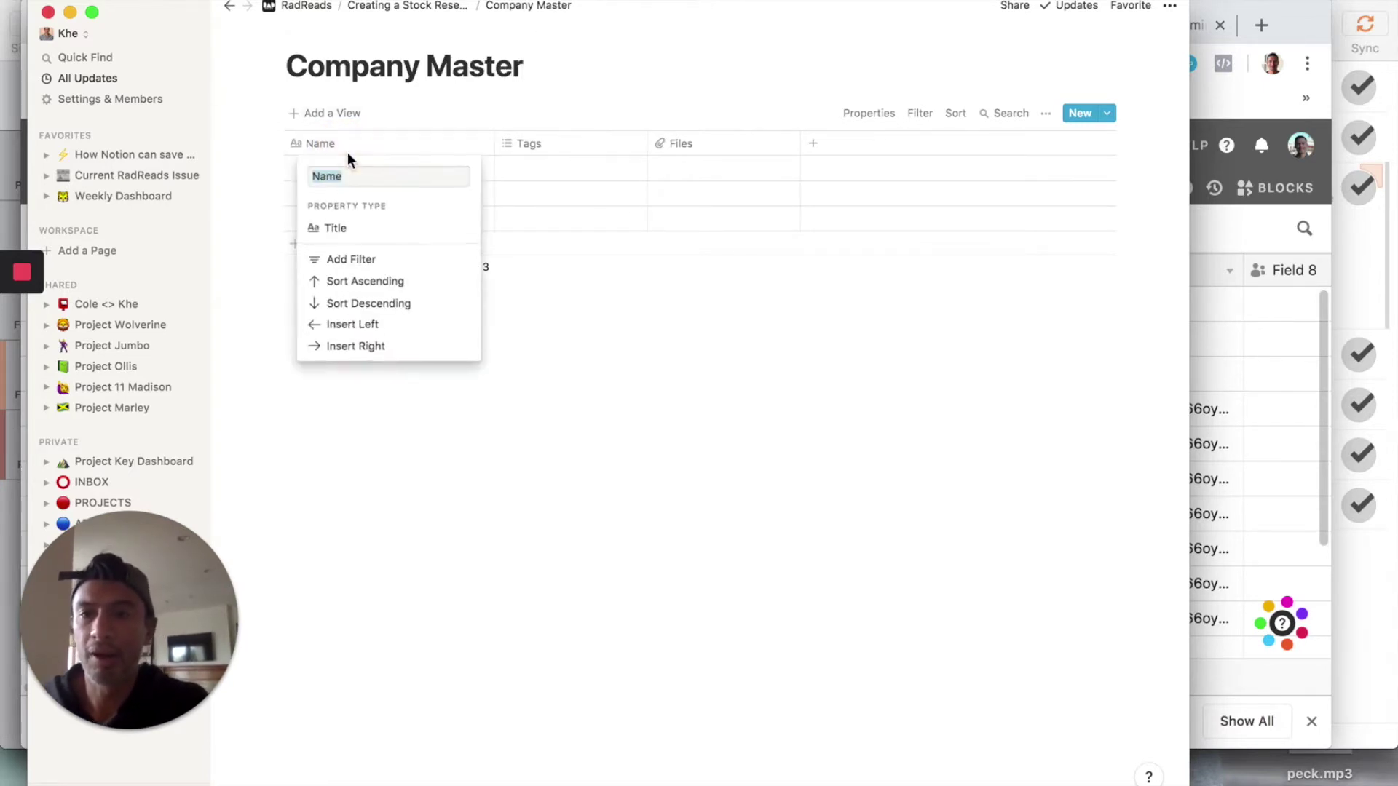
{"action": "type", "text": "Company Name"}
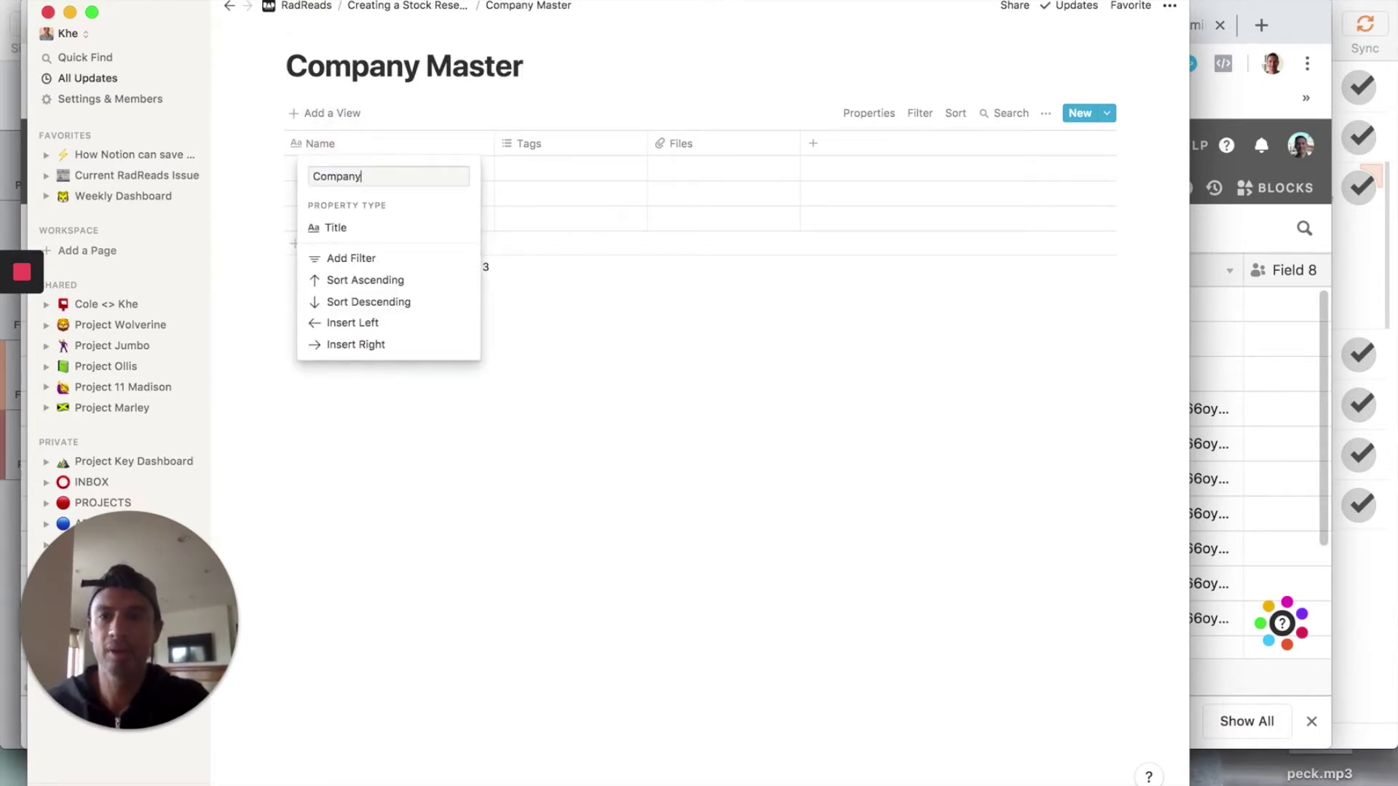
{"action": "left_click", "coordinate": [570, 145]}
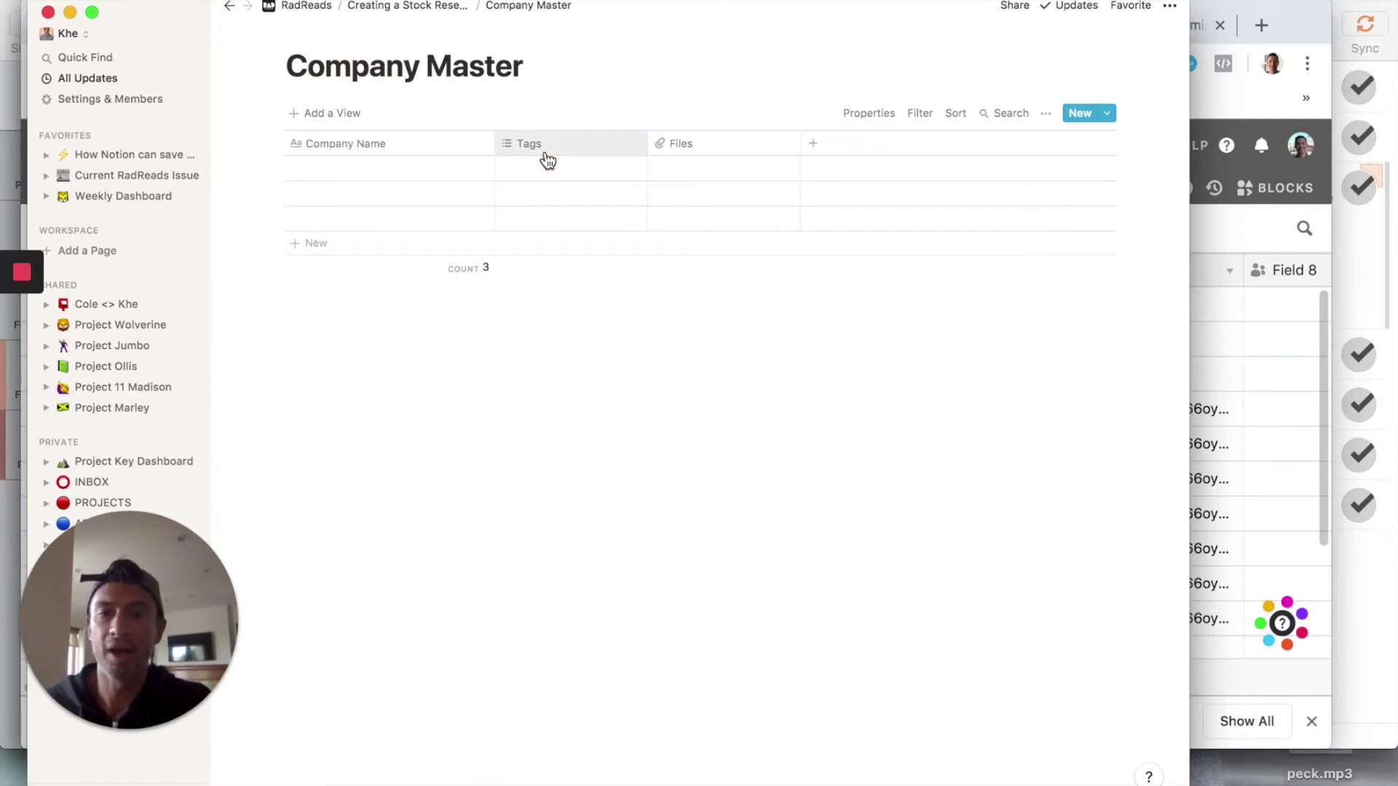
Rename the Tags column as "Ticker" and change its property type to Text
{"action": "left_click", "coordinate": [548, 158]}
{"action": "type", "text": "Ticker"}
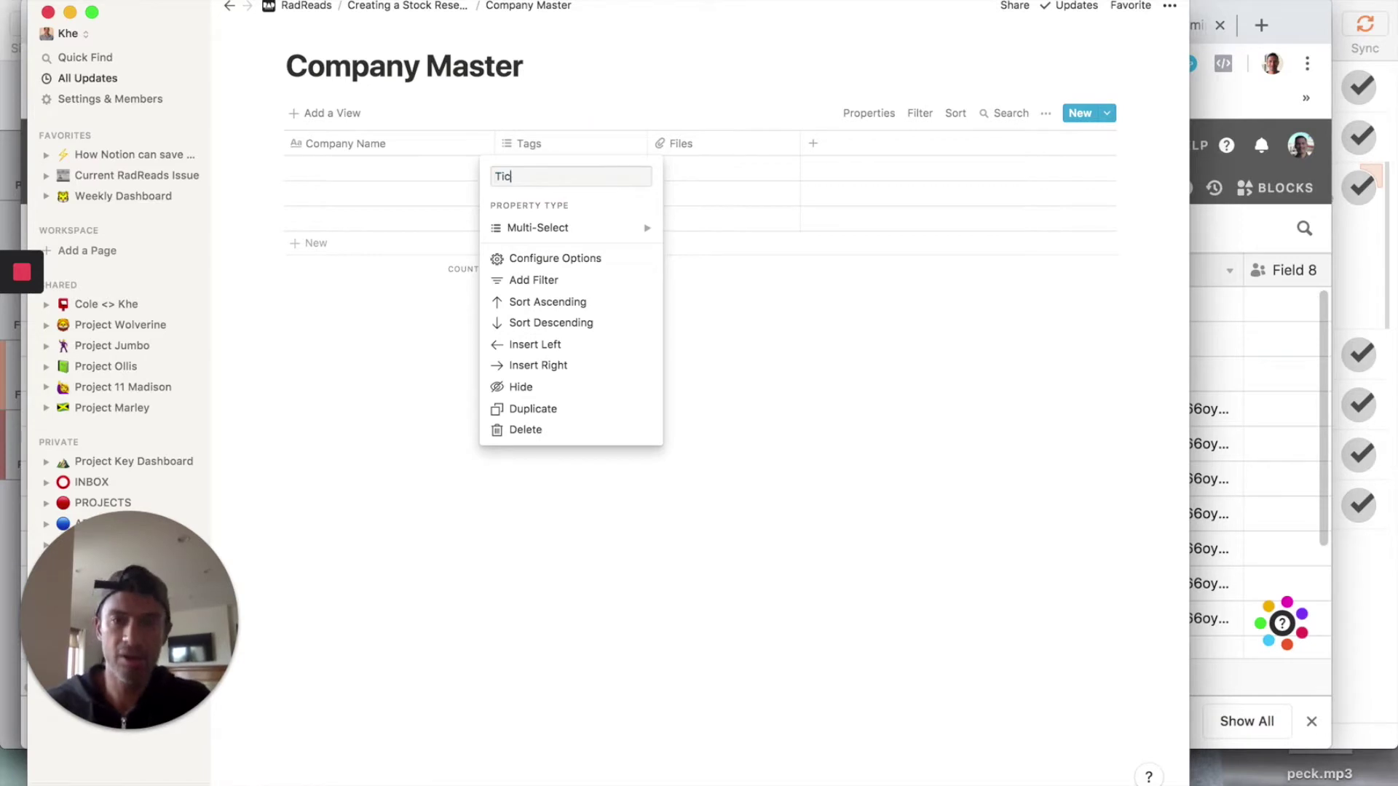
{"action": "mouse_move", "coordinate": [547, 234]}
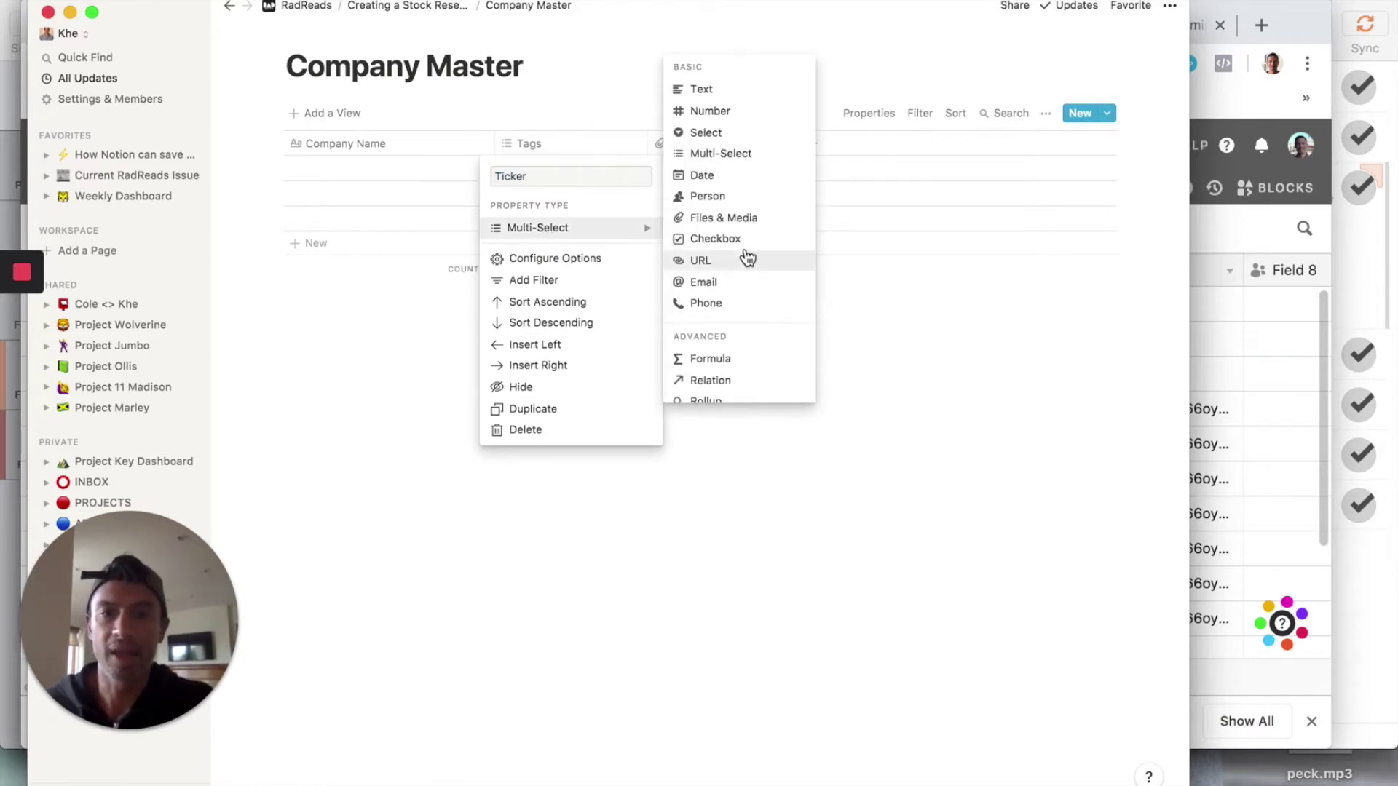
{"action": "left_click", "coordinate": [728, 90]}
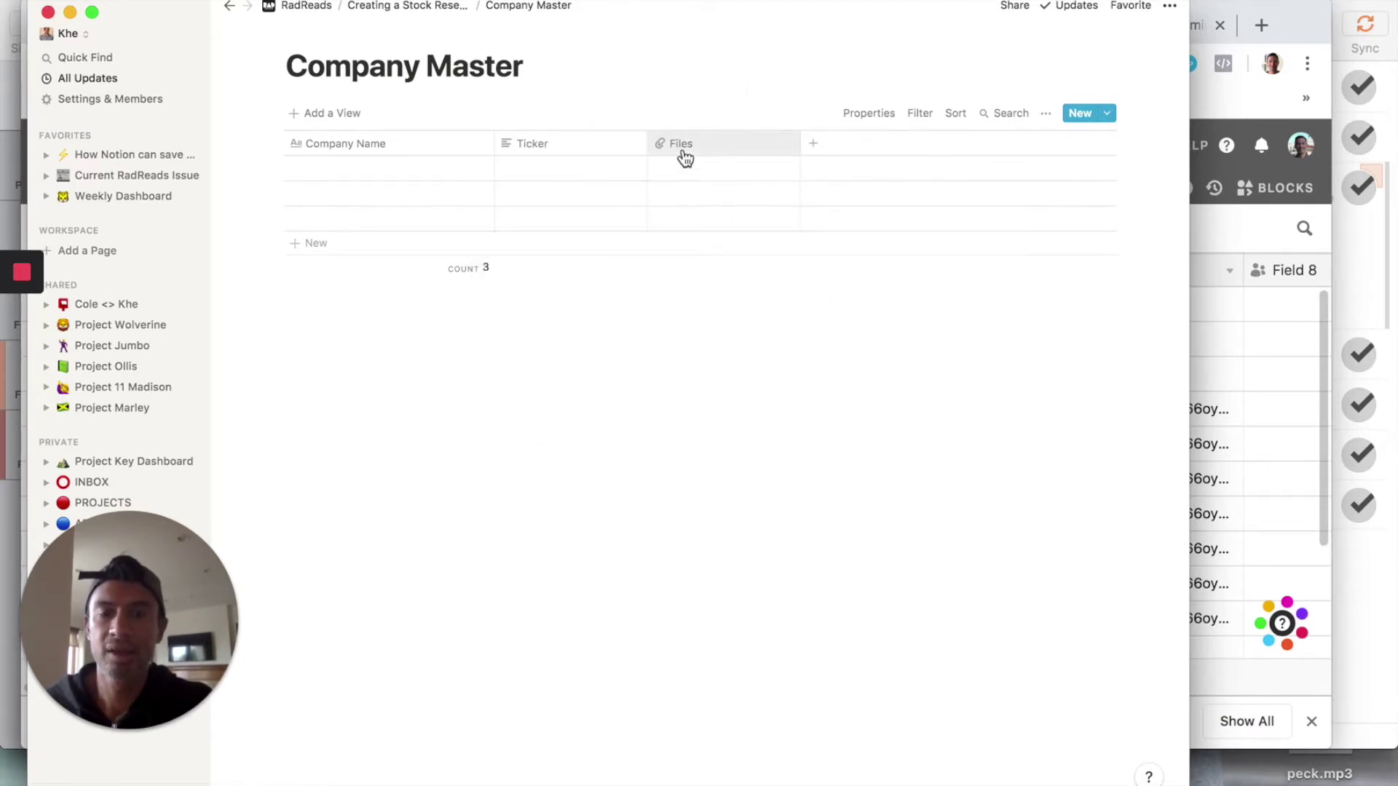
Rename the Files column as "Industry" and change its property type to Select
{"action": "left_click", "coordinate": [684, 156]}
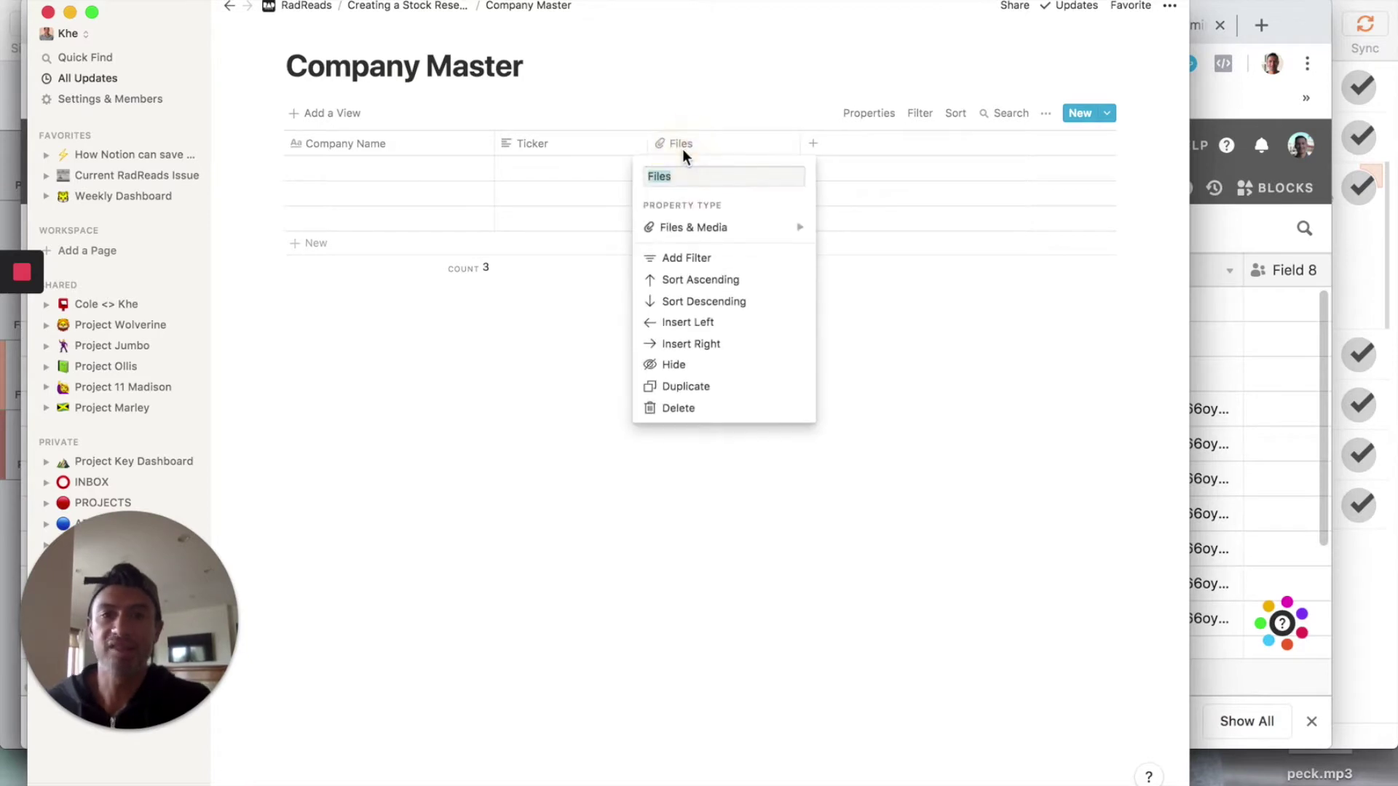
{"action": "type", "text": "Industry"}
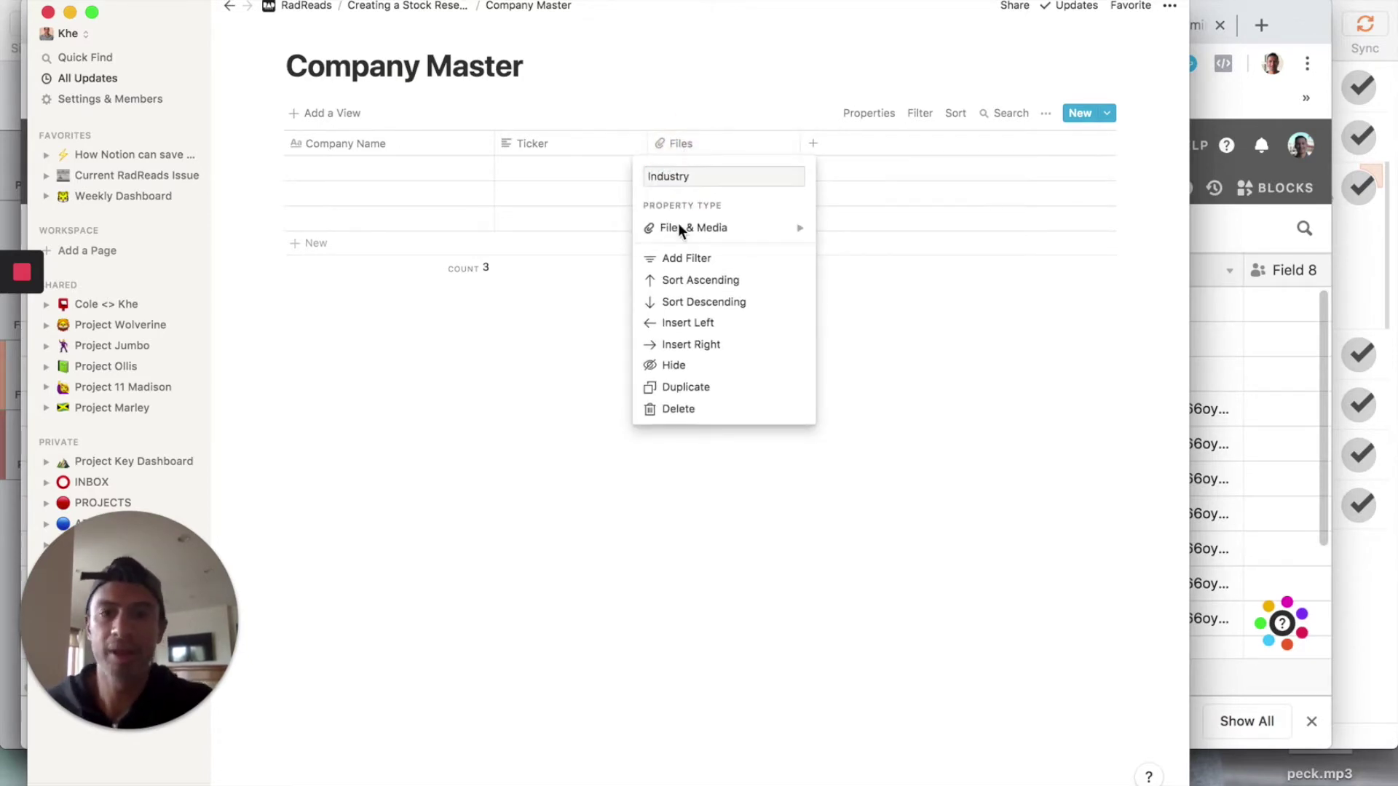
{"action": "mouse_move", "coordinate": [687, 229]}
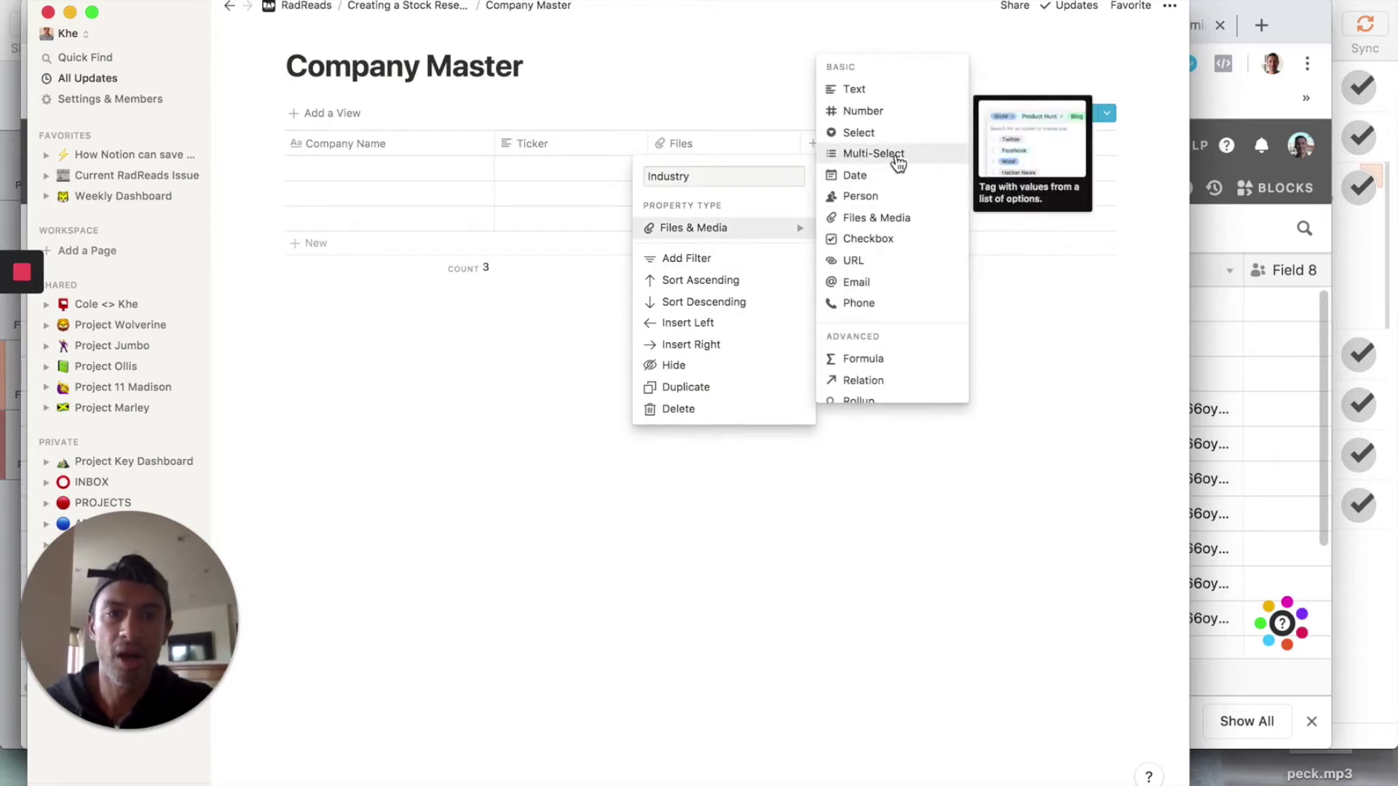
{"action": "left_click", "coordinate": [898, 134]}
Add a new column named "FY End" with the Date property type
{"action": "left_click", "coordinate": [808, 140]}
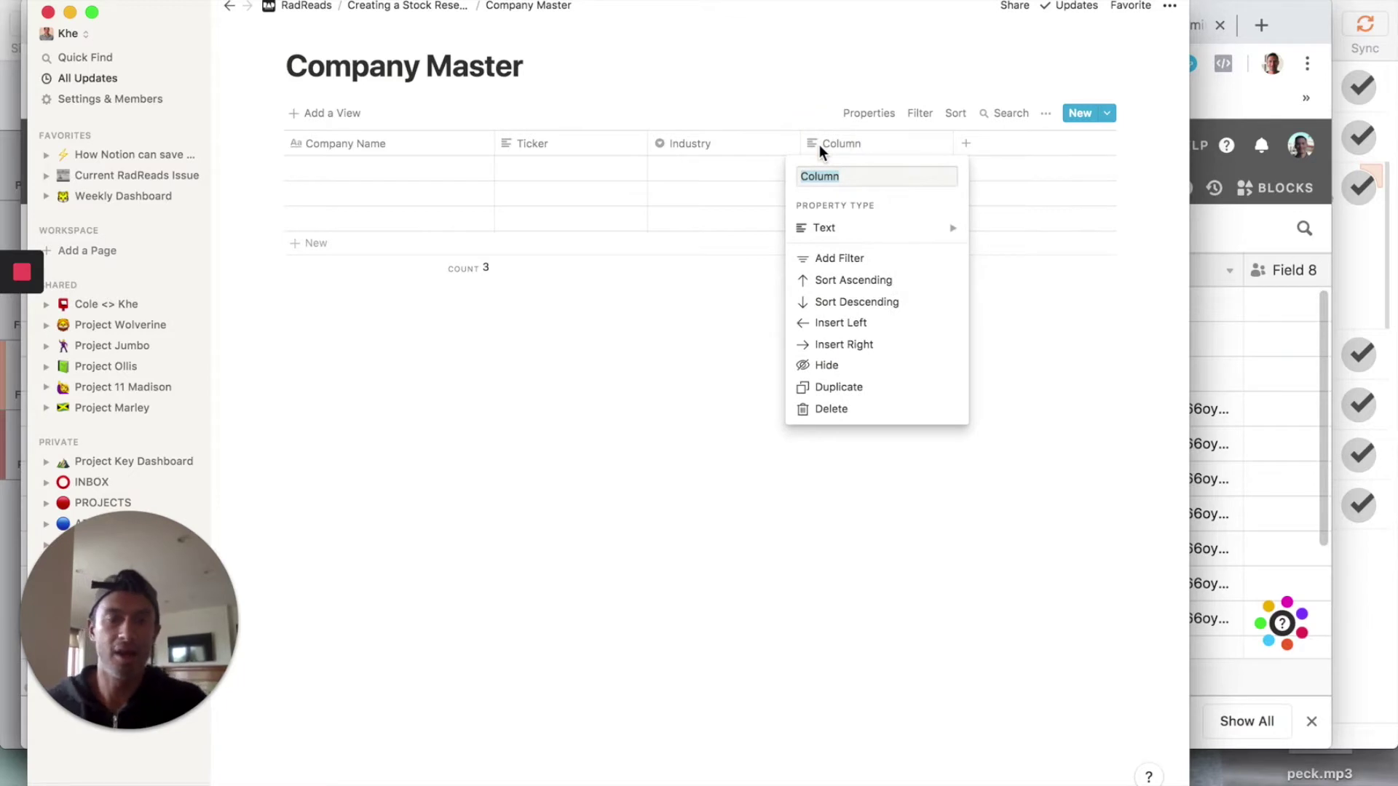
{"action": "type", "text": "F"}
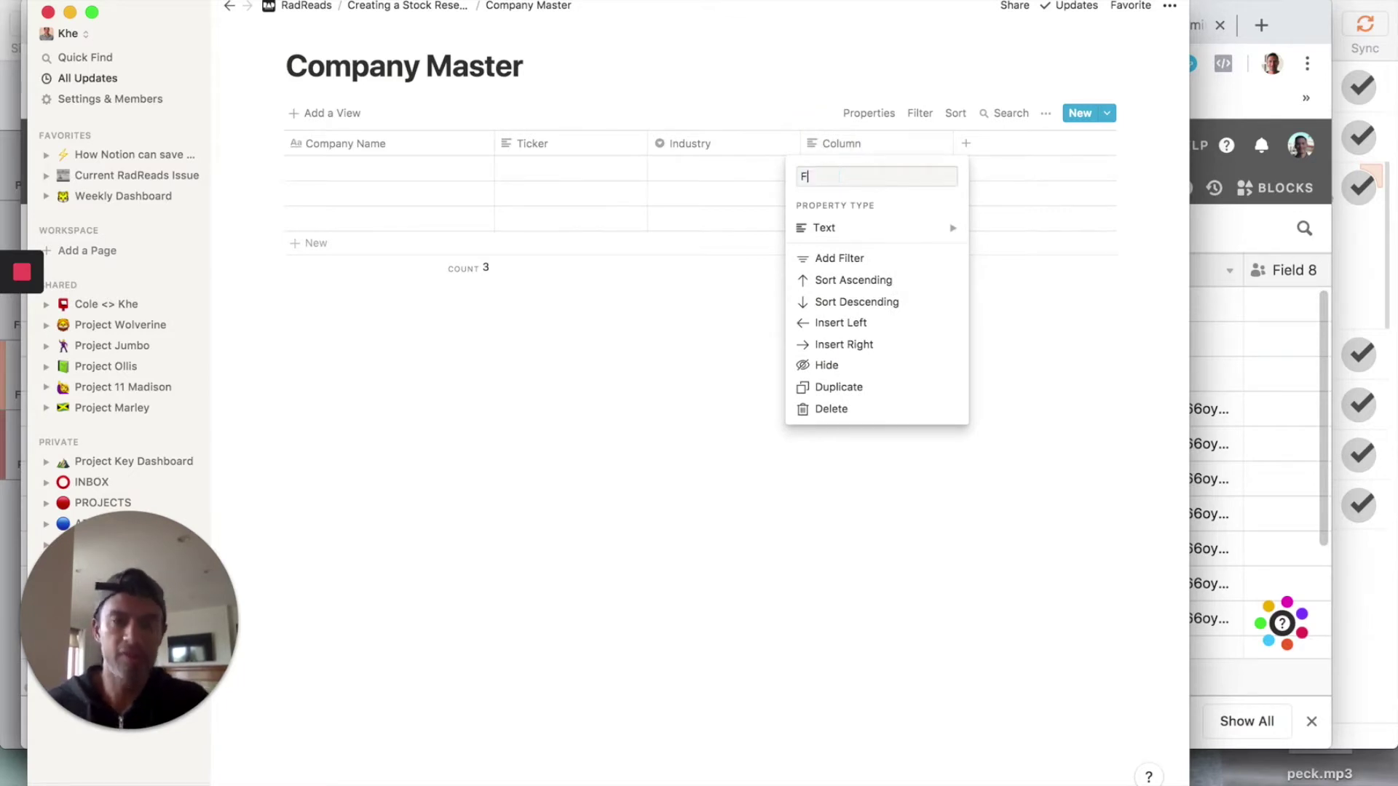
{"action": "type", "text": "Y End"}
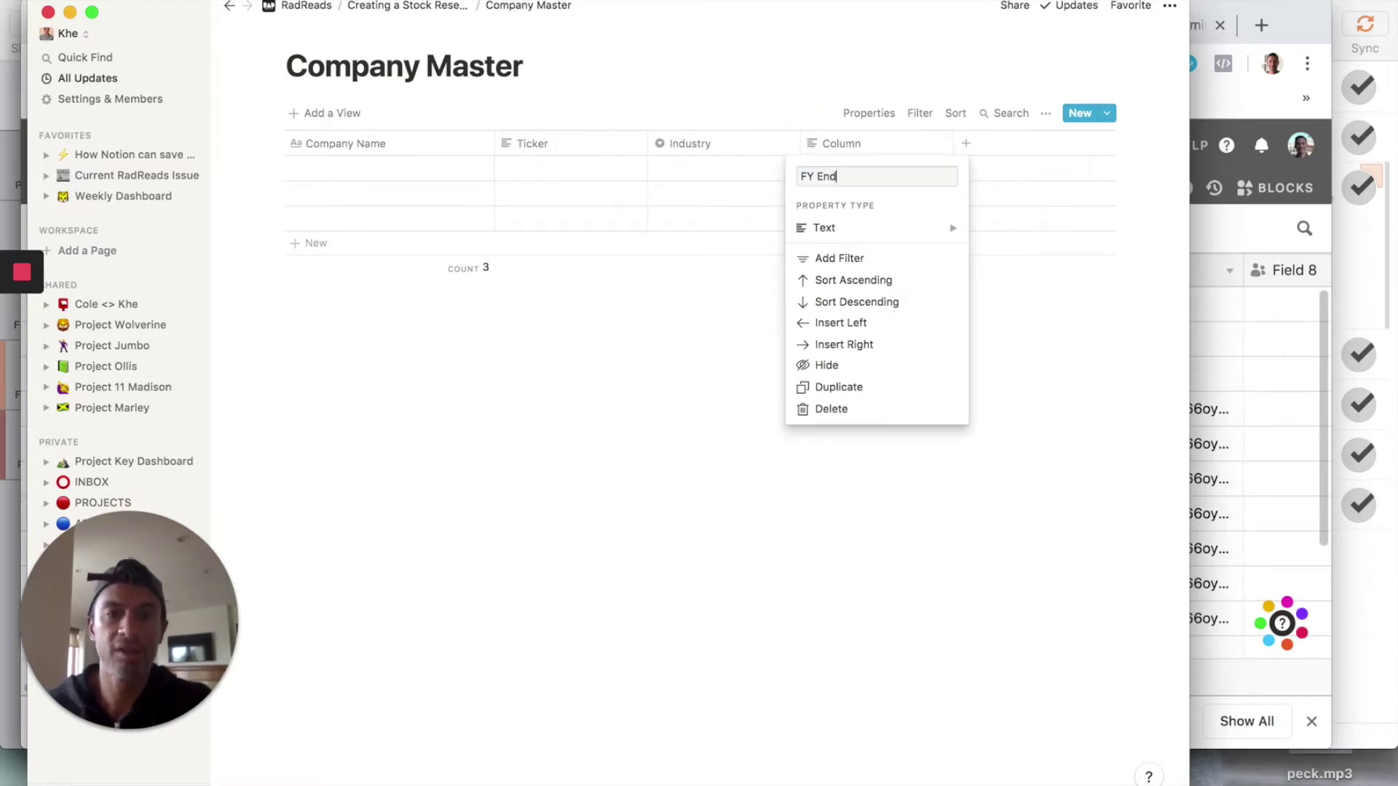
{"action": "left_click", "coordinate": [859, 237]}
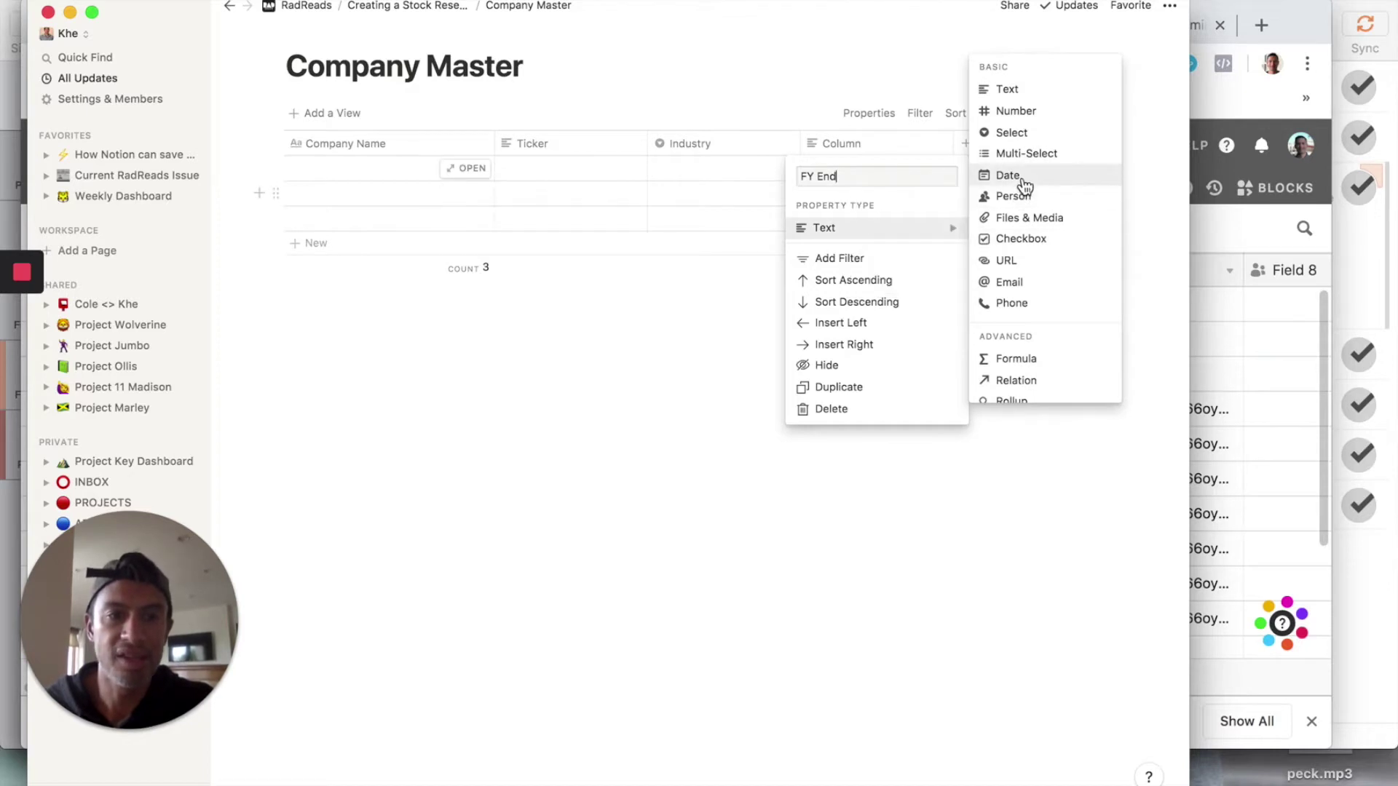
{"action": "left_click", "coordinate": [1011, 176]}
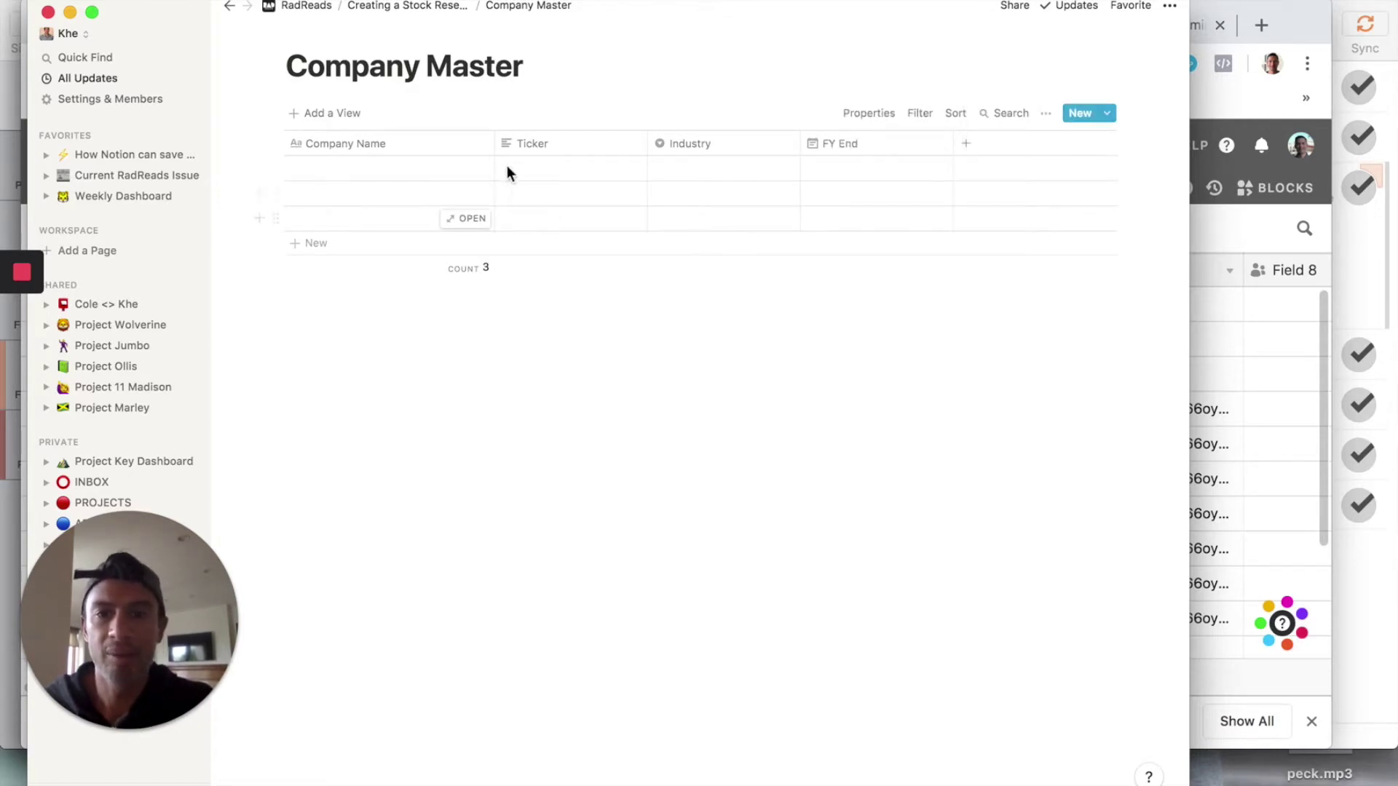
Enter Snapchat and General Electric as the company names in the first two rows
{"action": "left_click", "coordinate": [410, 178]}
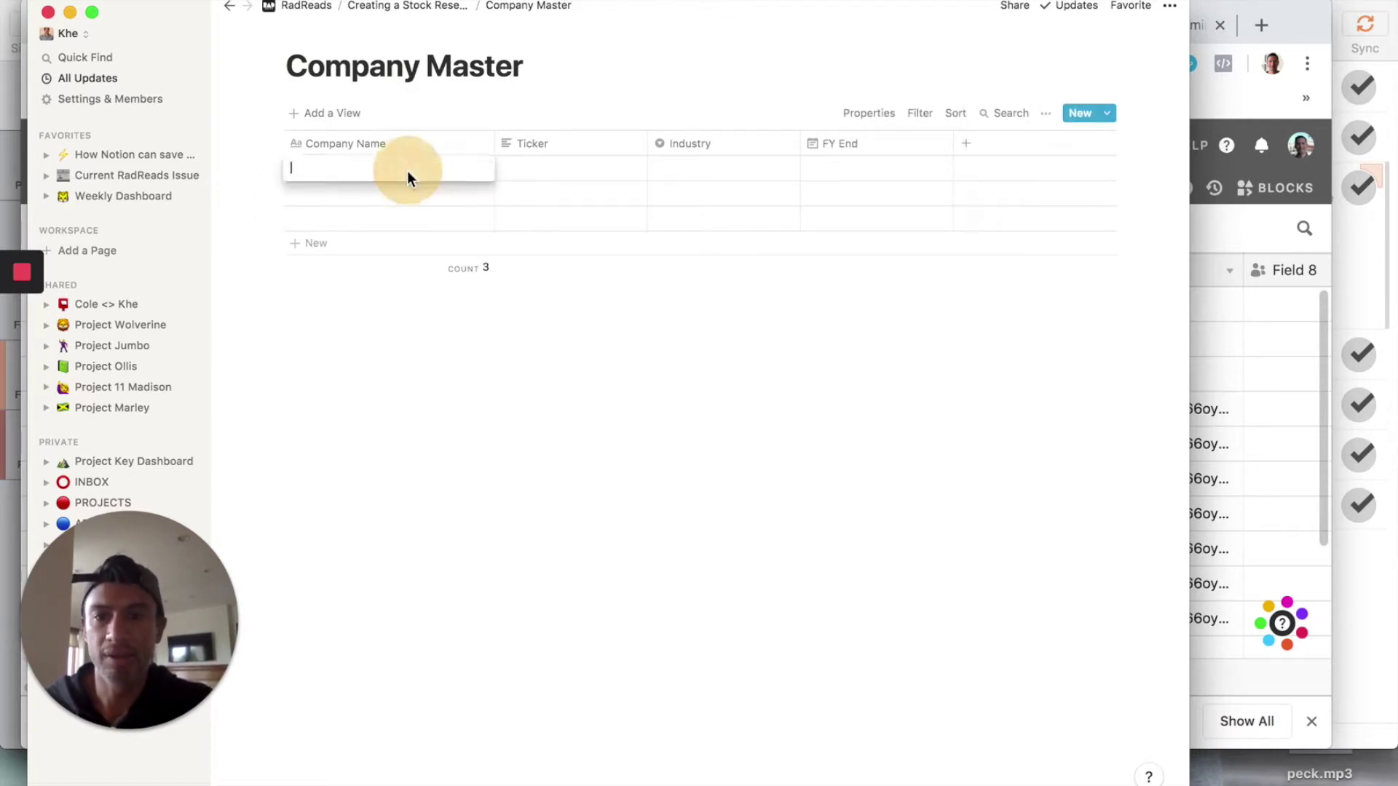
{"action": "type", "text": "Snapchat"}
{"action": "left_click", "coordinate": [369, 198]}
{"action": "left_click", "coordinate": [369, 198]}
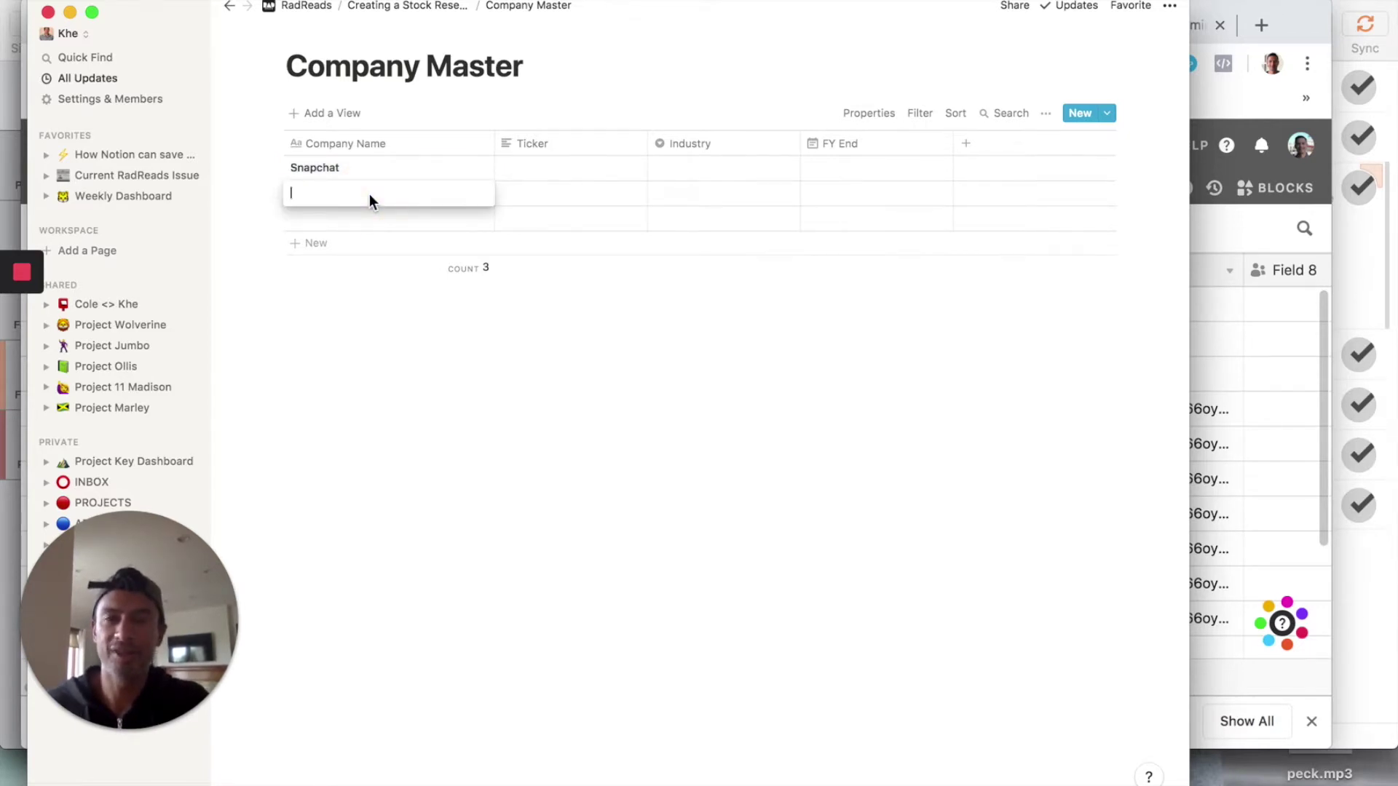
{"action": "type", "text": "General E"}
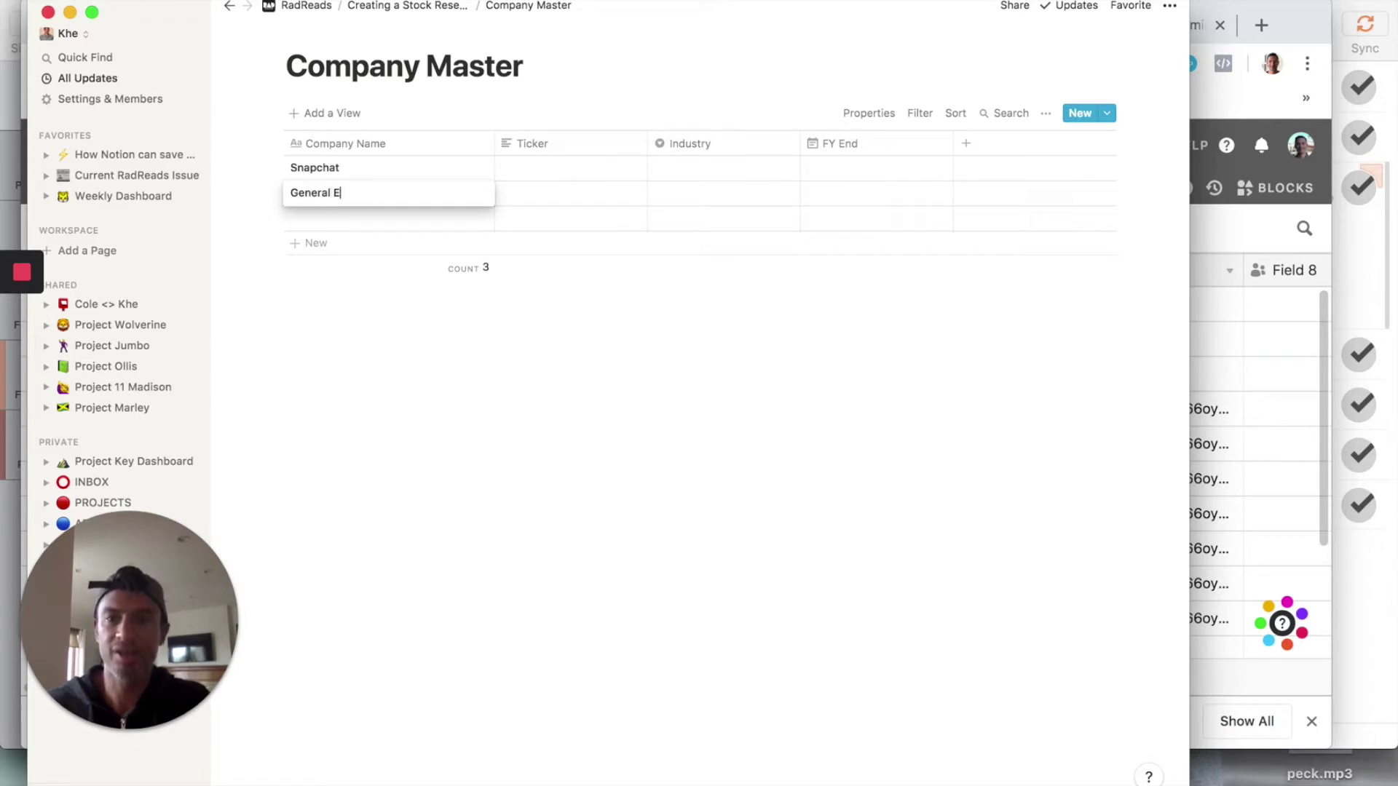
{"action": "type", "text": "lectric"}
{"action": "key", "text": "Tab"}
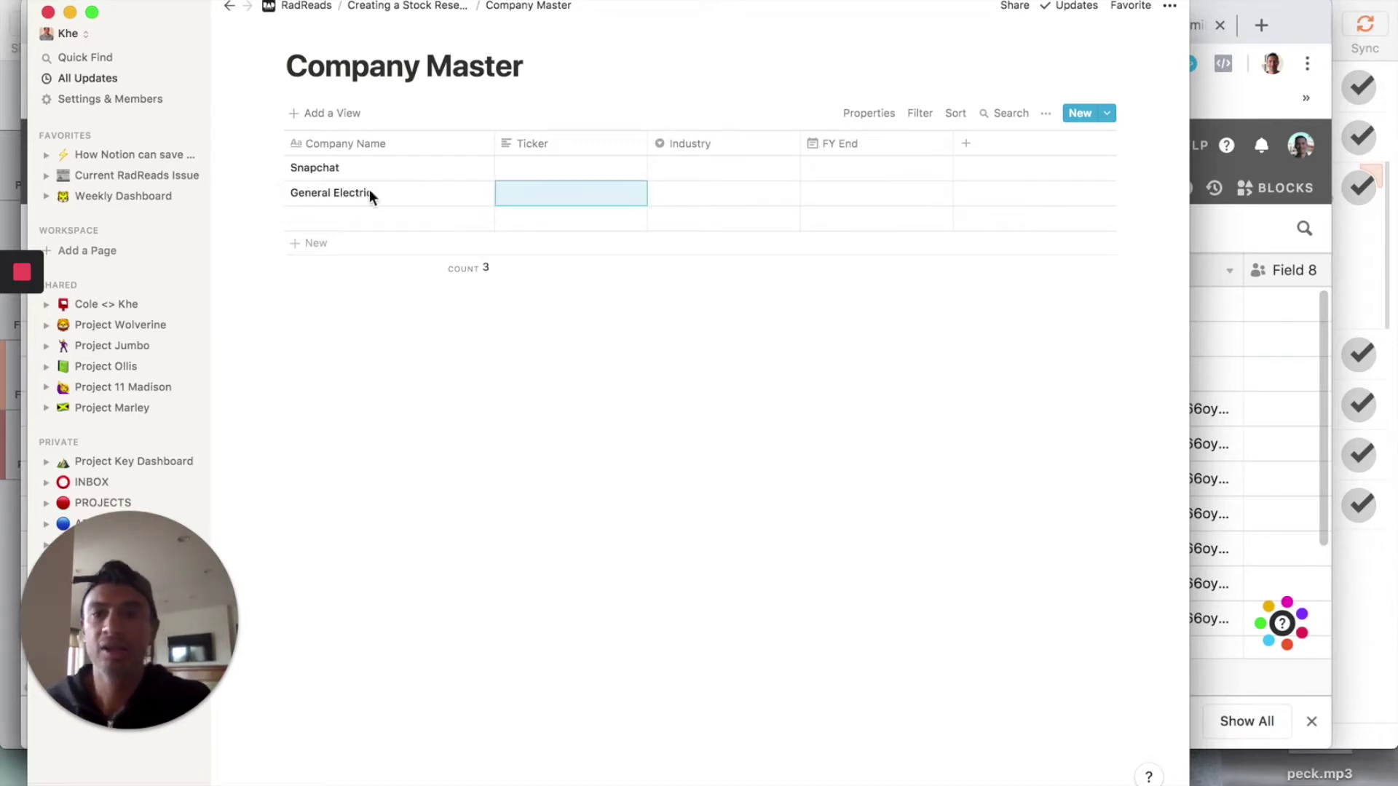
Fill in the tickers: SNAP for Snapchat and GE for General Electric
{"action": "left_click", "coordinate": [532, 169]}
{"action": "type", "text": "SNAP"}
{"action": "key", "text": "Return"}
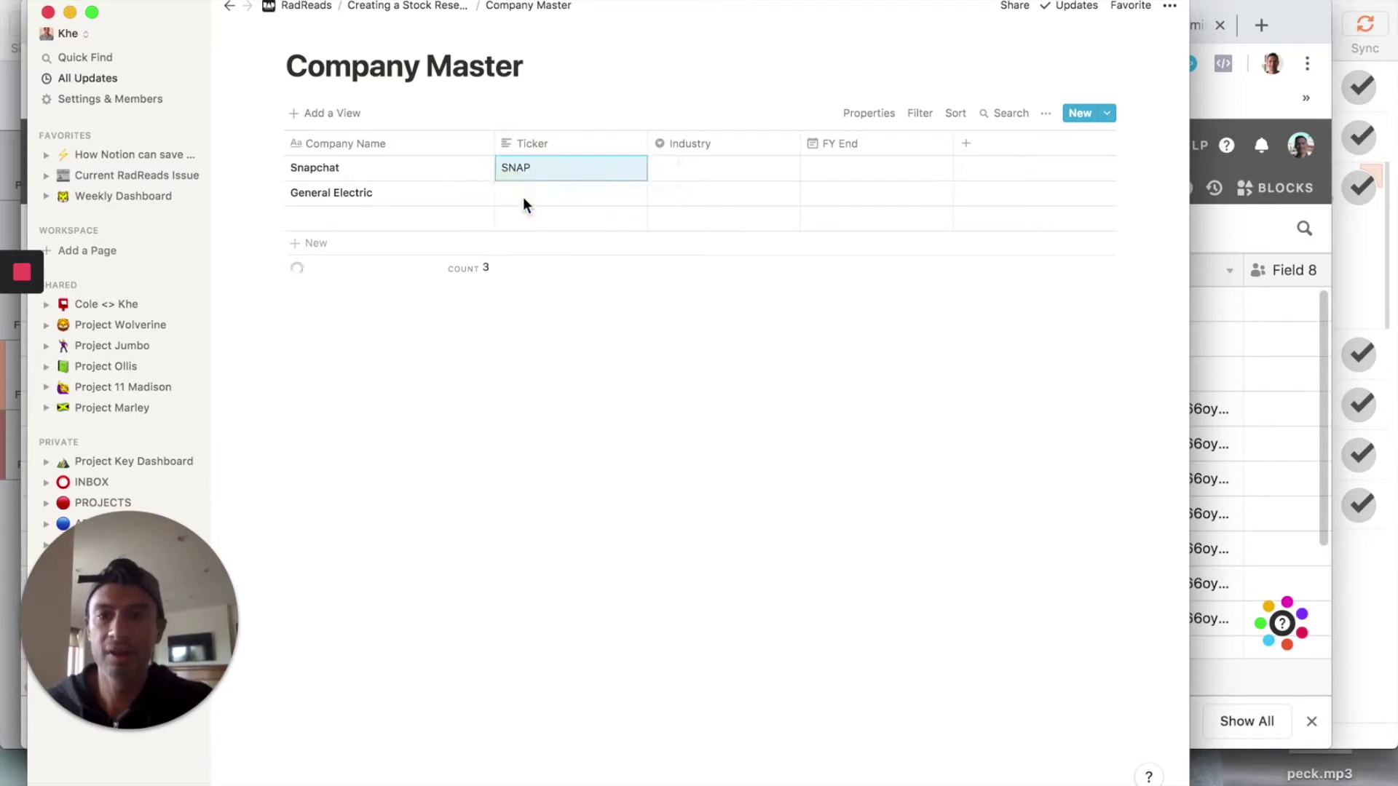
{"action": "left_click", "coordinate": [527, 202]}
{"action": "type", "text": "GE"}
{"action": "key", "text": "Return"}
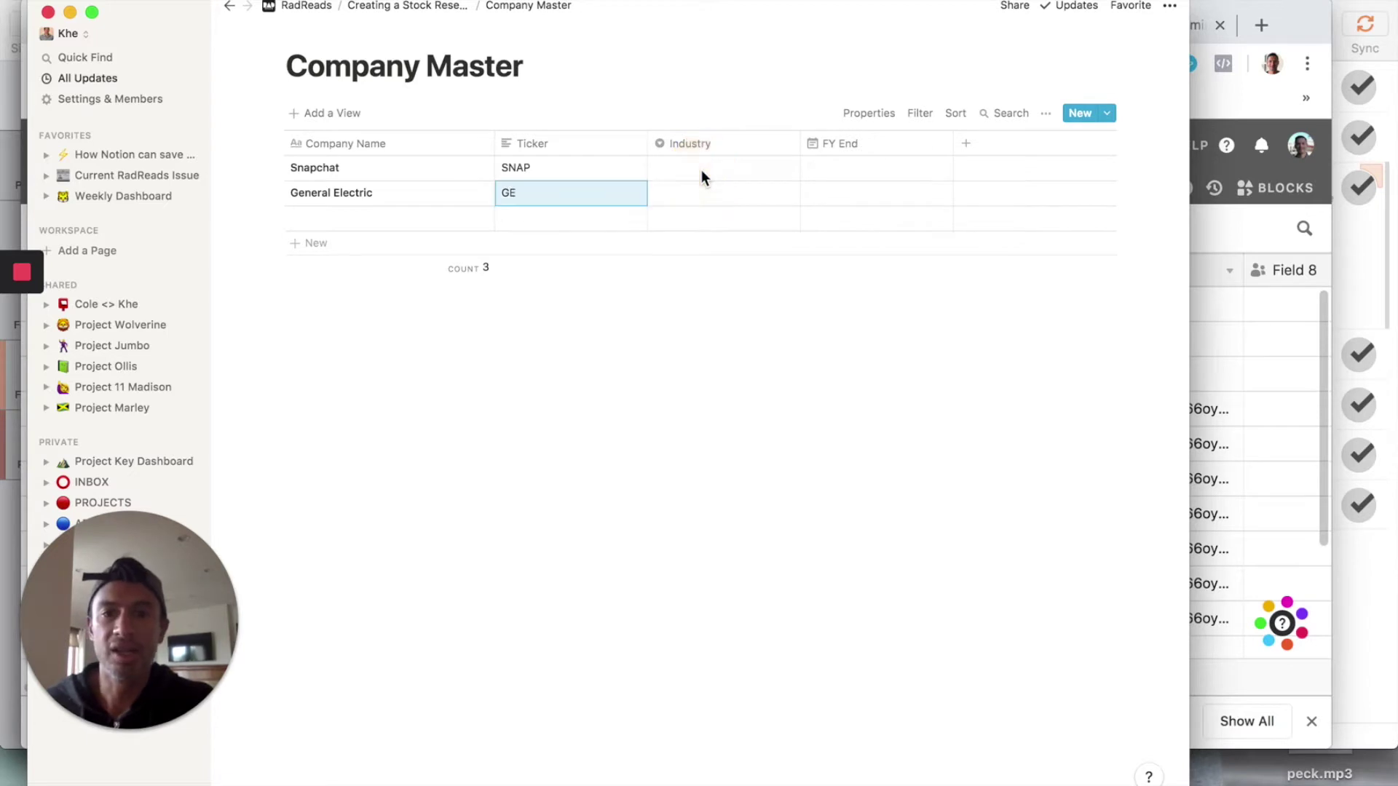
Create the industry option "Tech" and assign it to Snapchat
{"action": "left_click", "coordinate": [703, 171]}
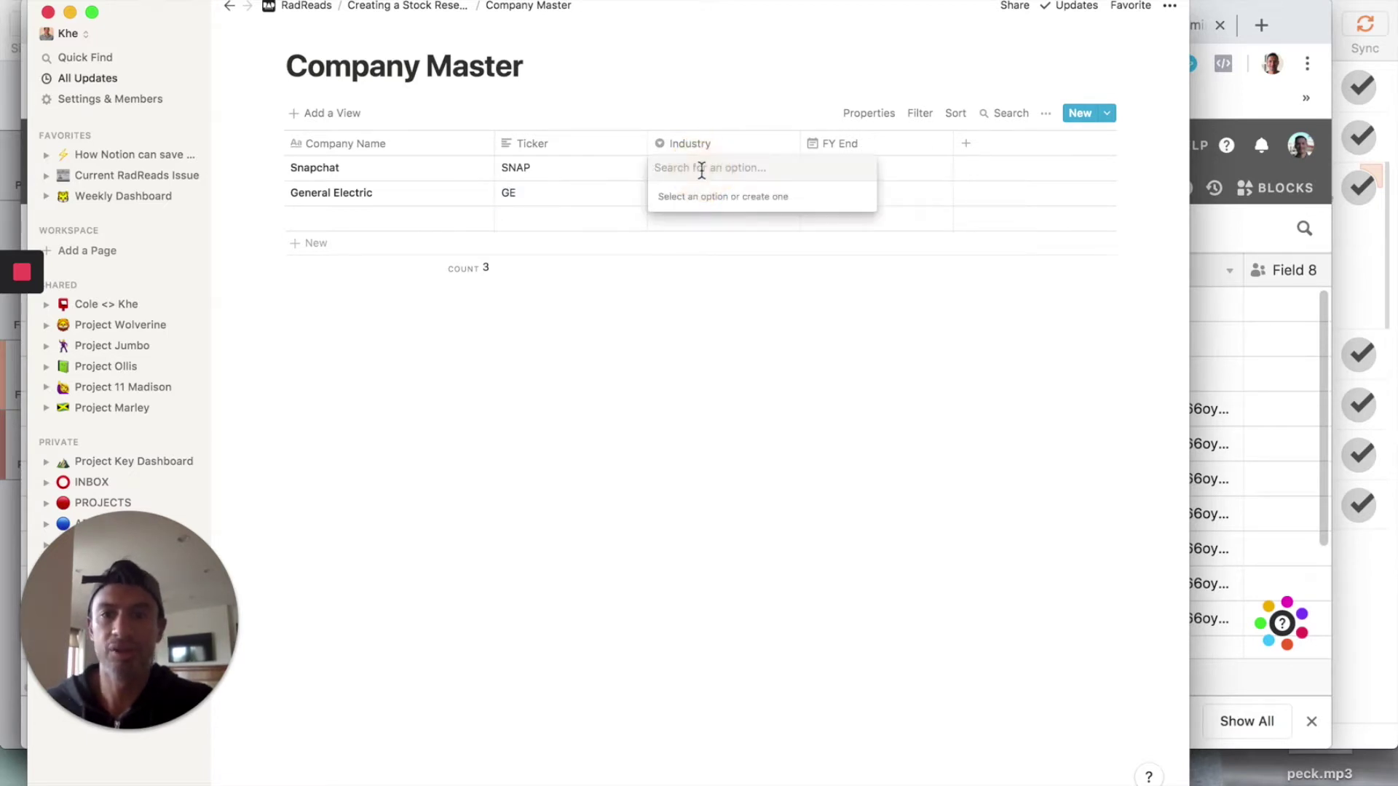
{"action": "type", "text": "Tech"}
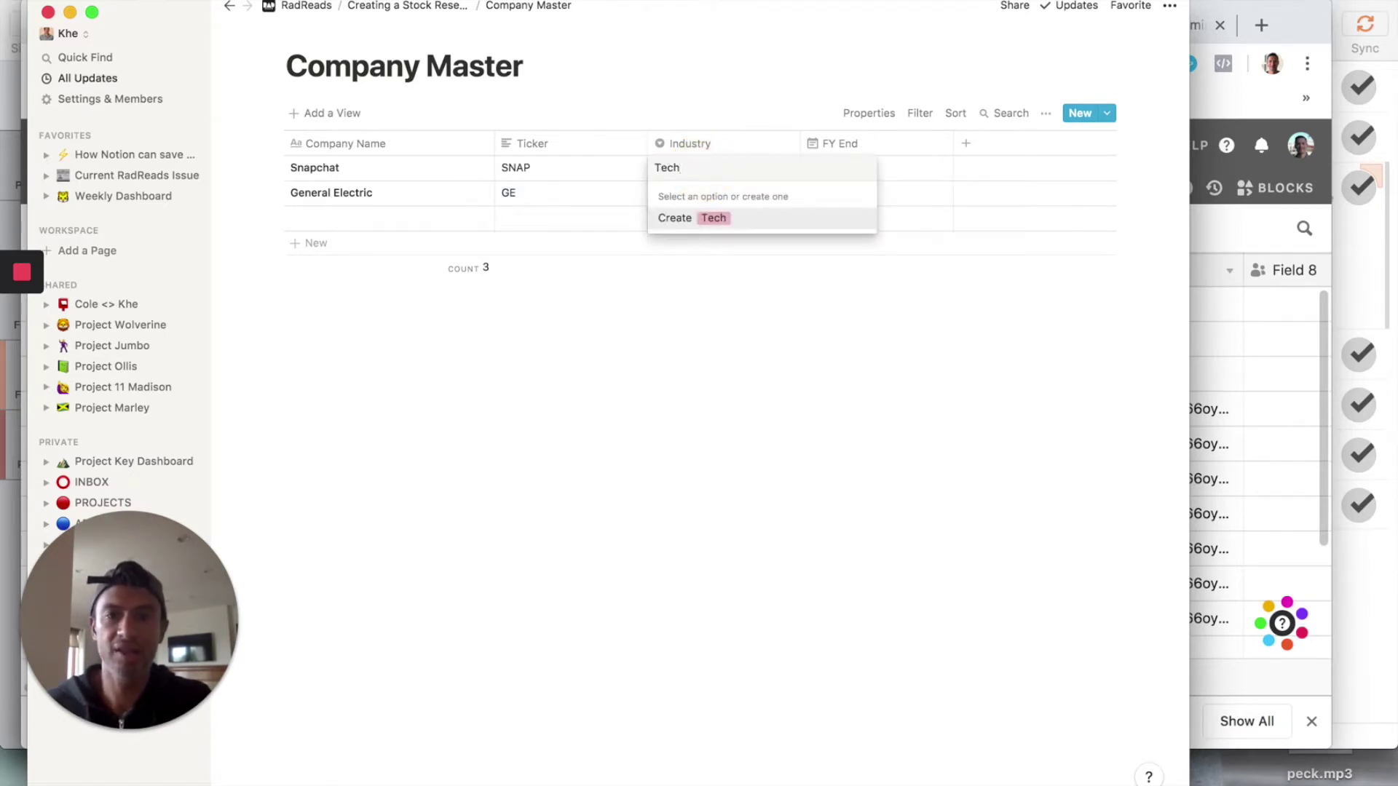
{"action": "key", "text": "Return"}
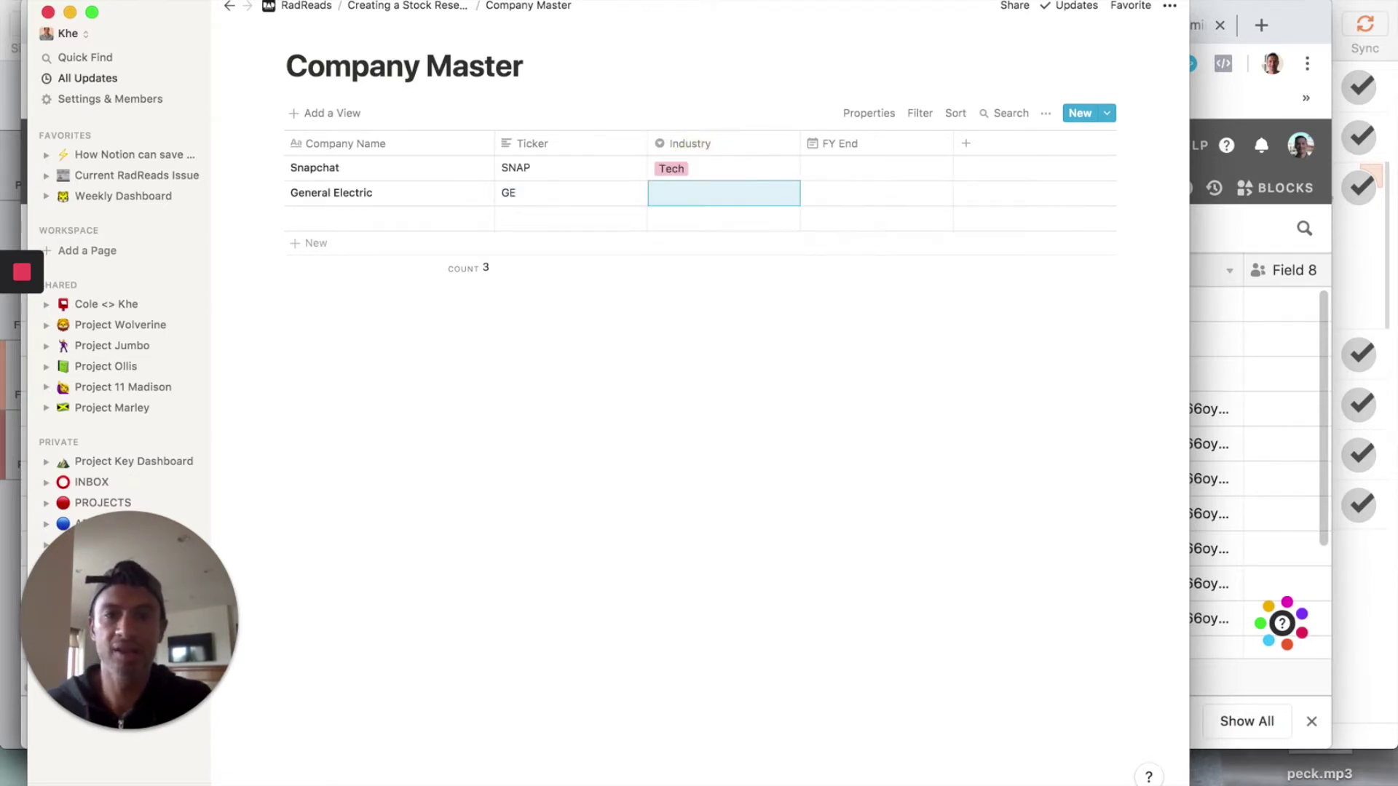
{"action": "left_click", "coordinate": [729, 197]}
{"action": "type", "text": "Industrials"}
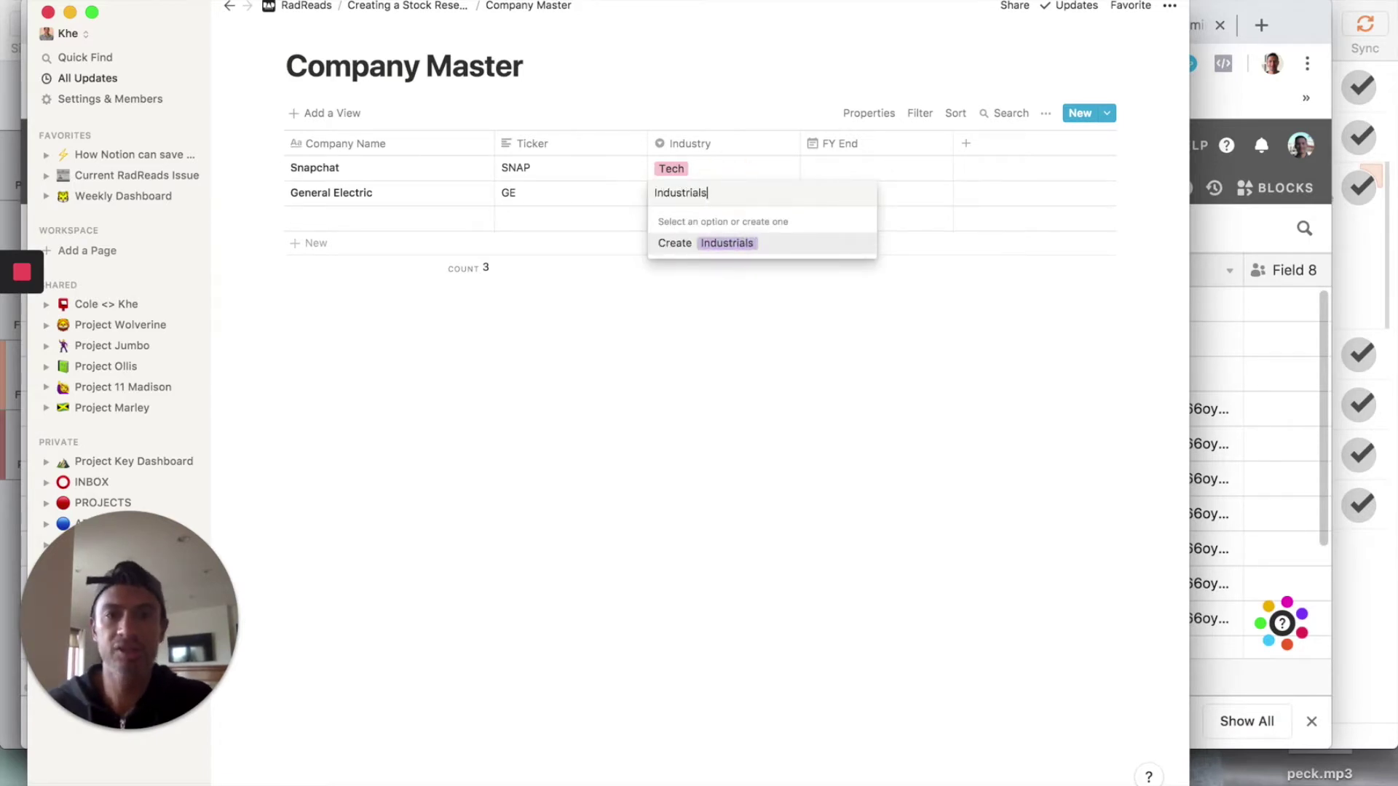
{"action": "key", "text": "Tab"}
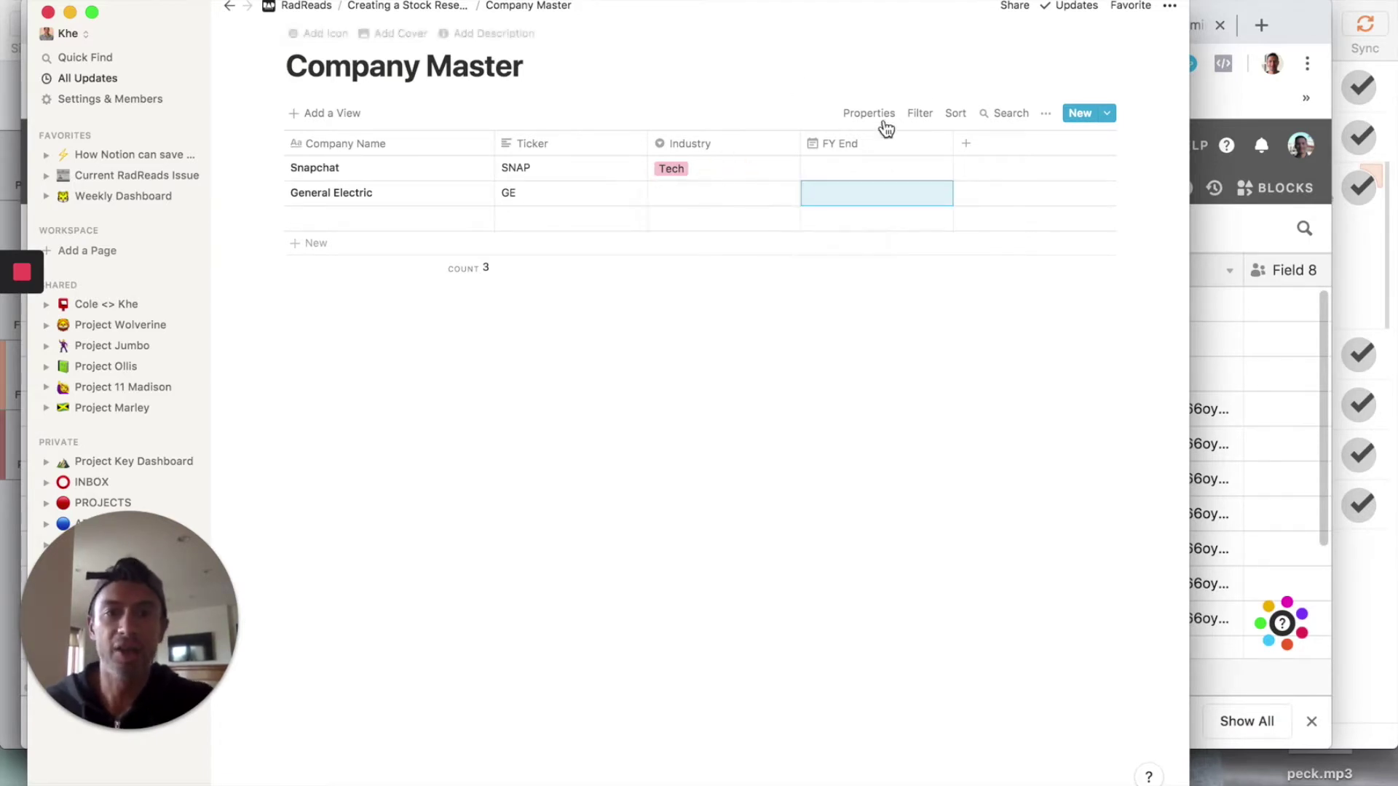
Create the industry option "Industrials" and assign it to General Electric
{"action": "left_click", "coordinate": [752, 194]}
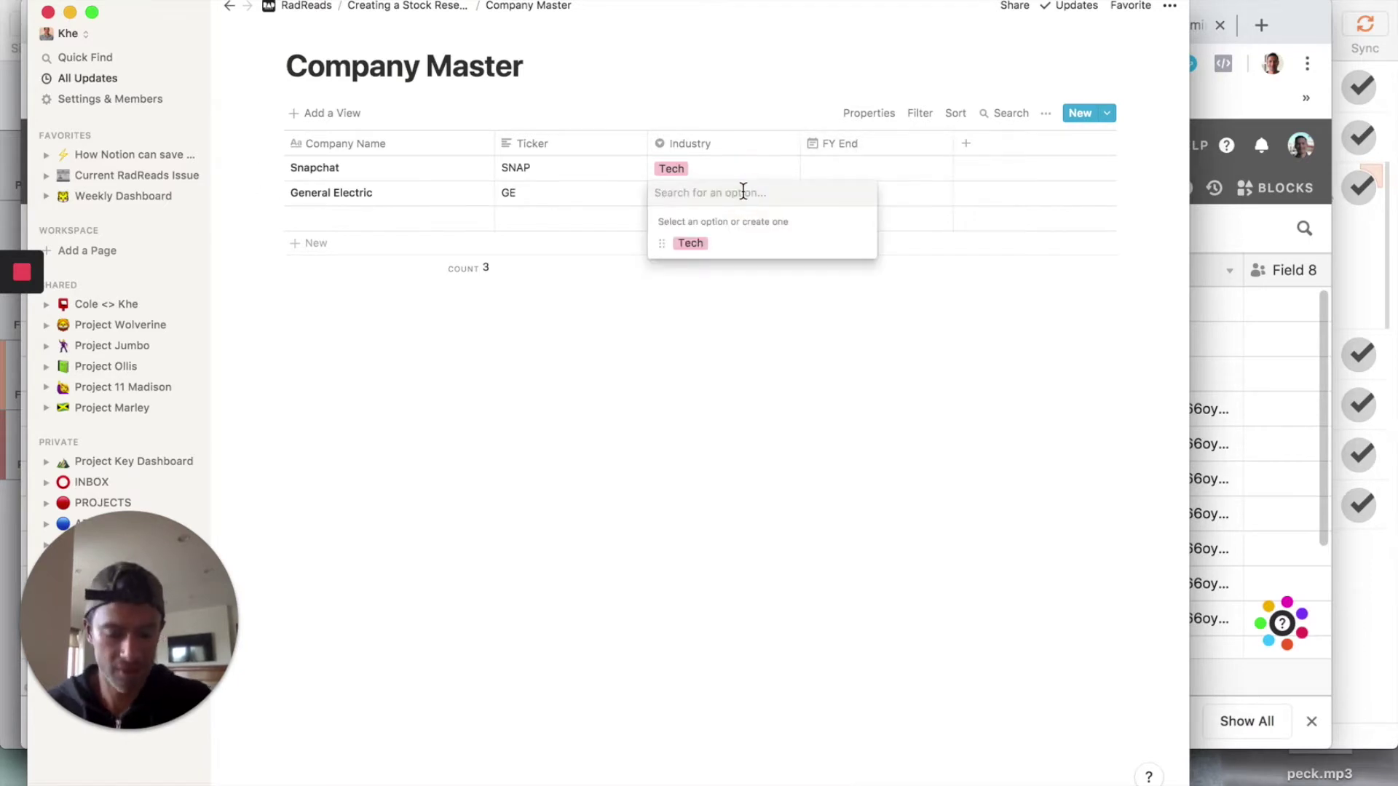
{"action": "type", "text": "Industrials"}
{"action": "left_click", "coordinate": [738, 245]}
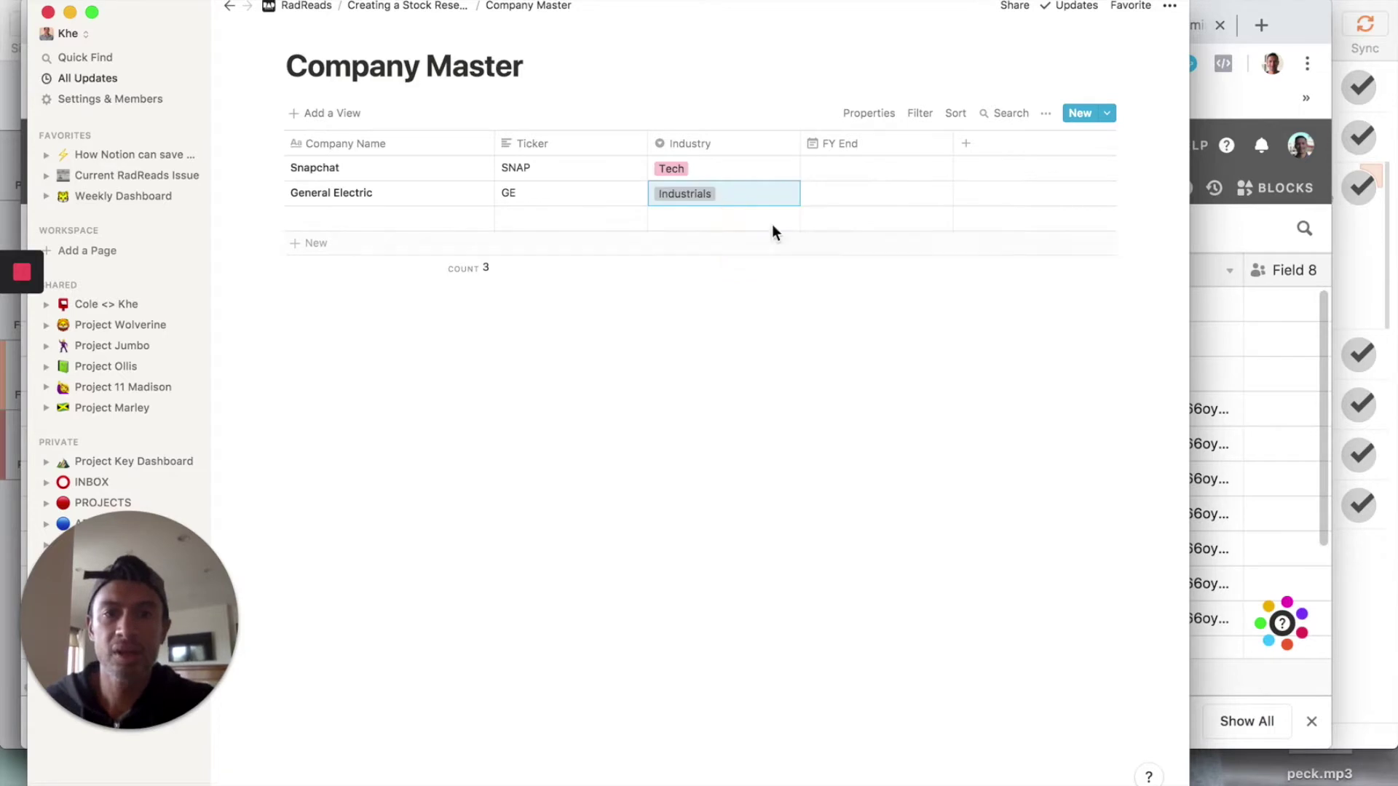
Set Snapchat's FY End date to Sep 30, 2019
{"action": "left_click", "coordinate": [831, 174]}
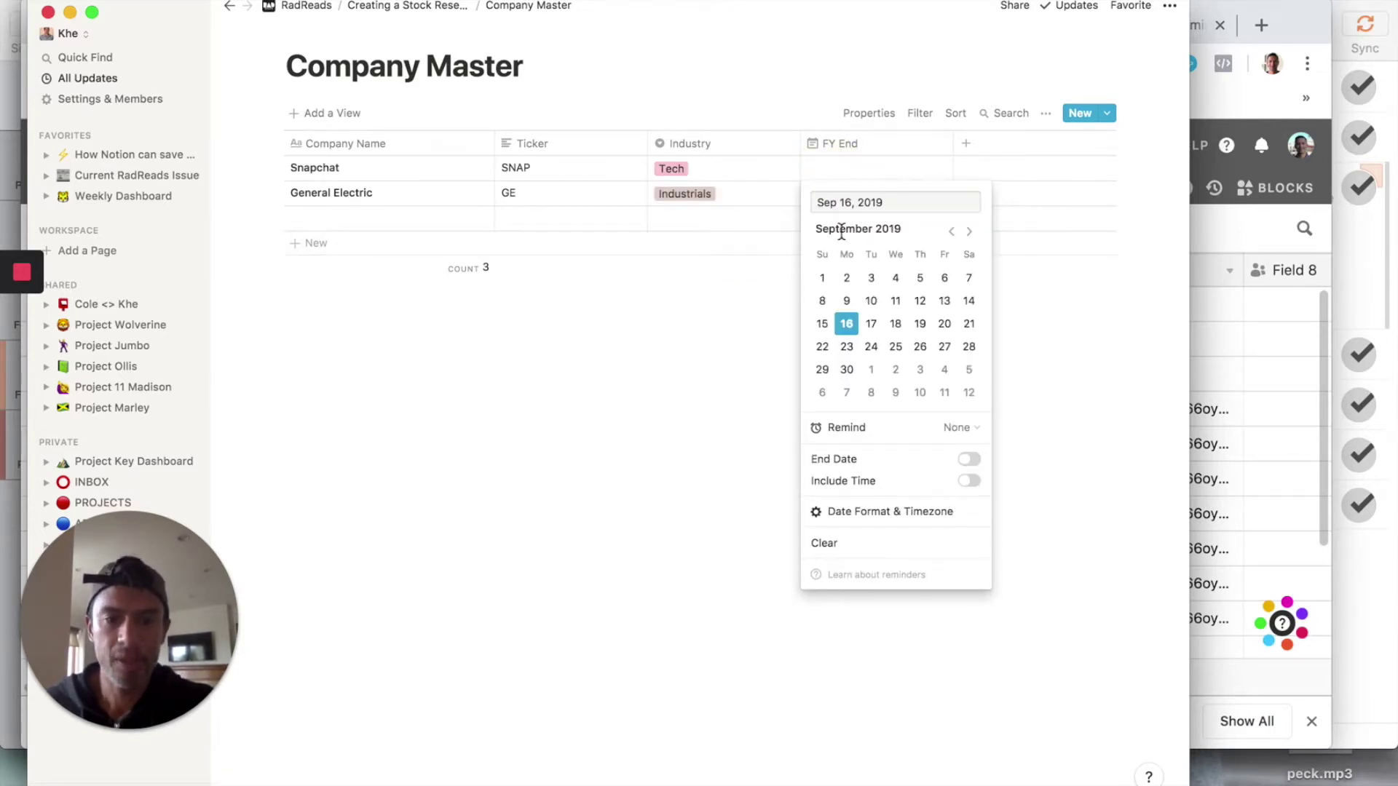
{"action": "left_click", "coordinate": [855, 205]}
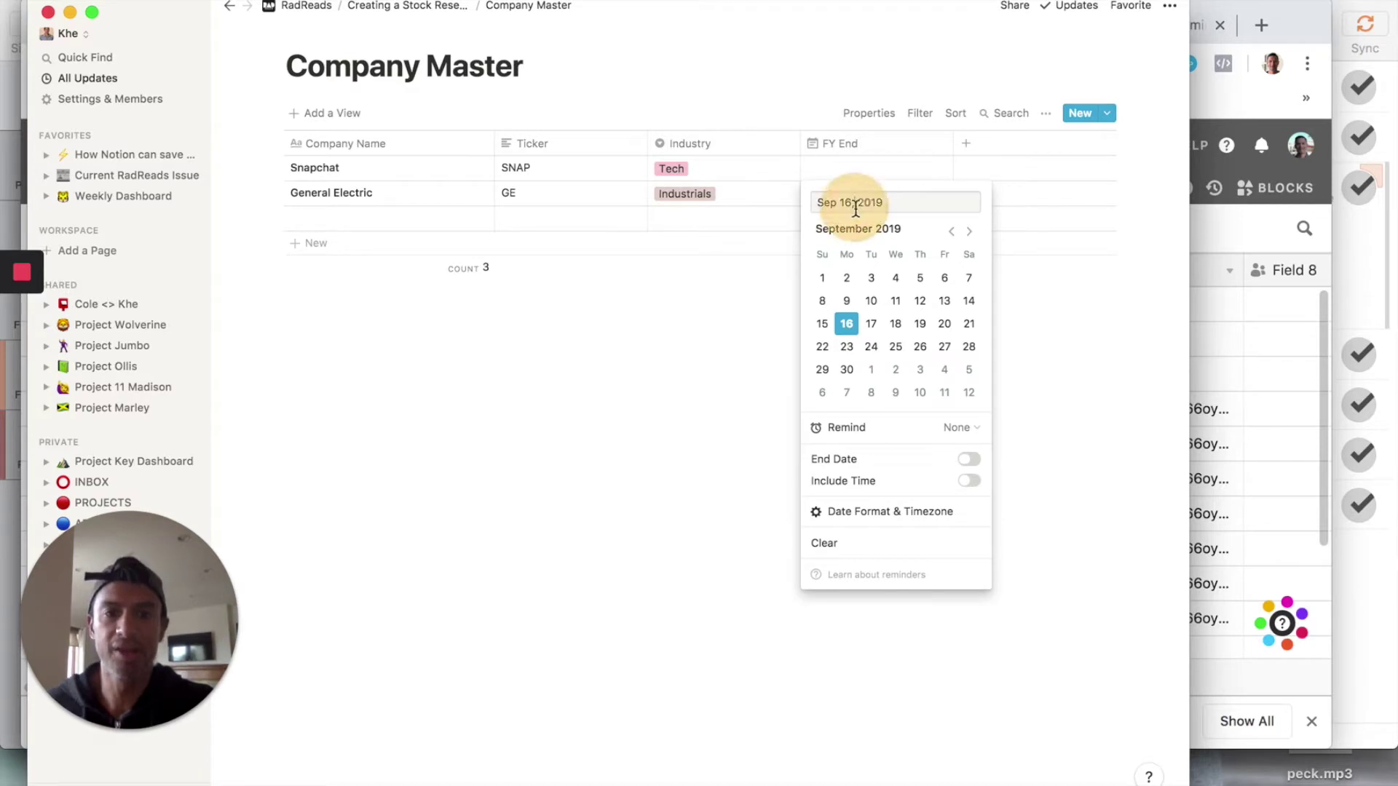
{"action": "key", "text": "super+a"}
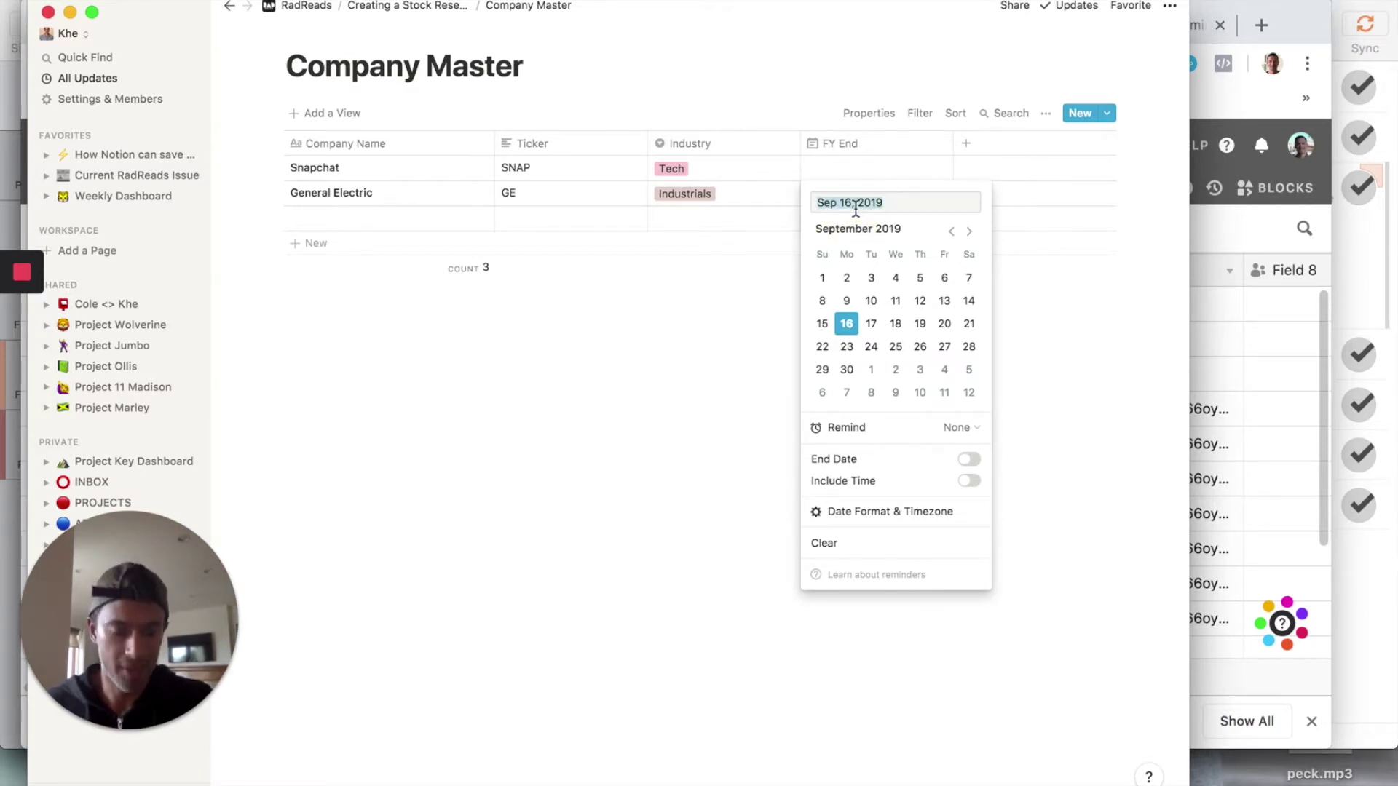
{"action": "type", "text": "9/30"}
{"action": "left_click", "coordinate": [846, 369]}
{"action": "left_click", "coordinate": [736, 315]}
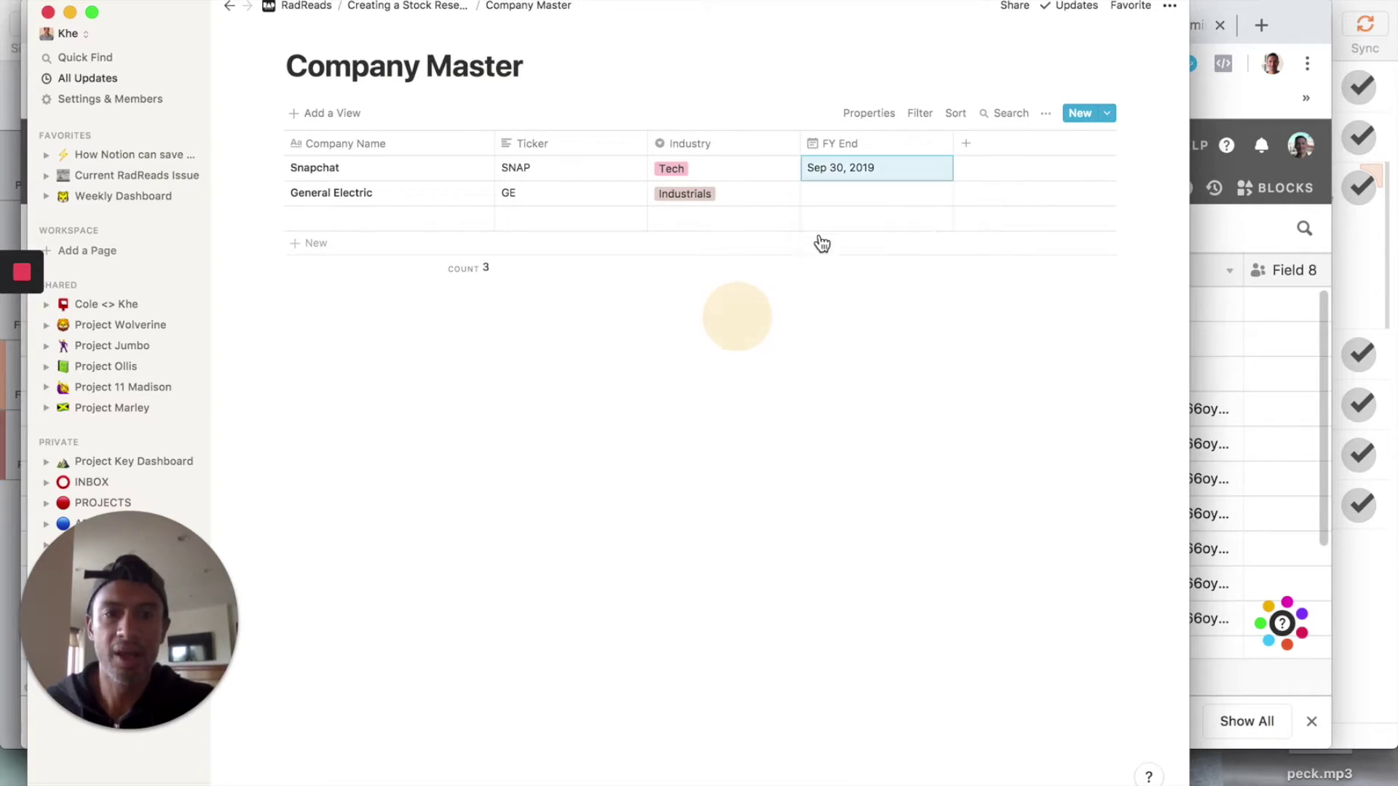
Set General Electric's FY End date to Dec 31, 2019
{"action": "left_click", "coordinate": [845, 199]}
{"action": "left_click", "coordinate": [865, 227]}
{"action": "key", "text": "super+a"}
{"action": "type", "text": "12/31"}
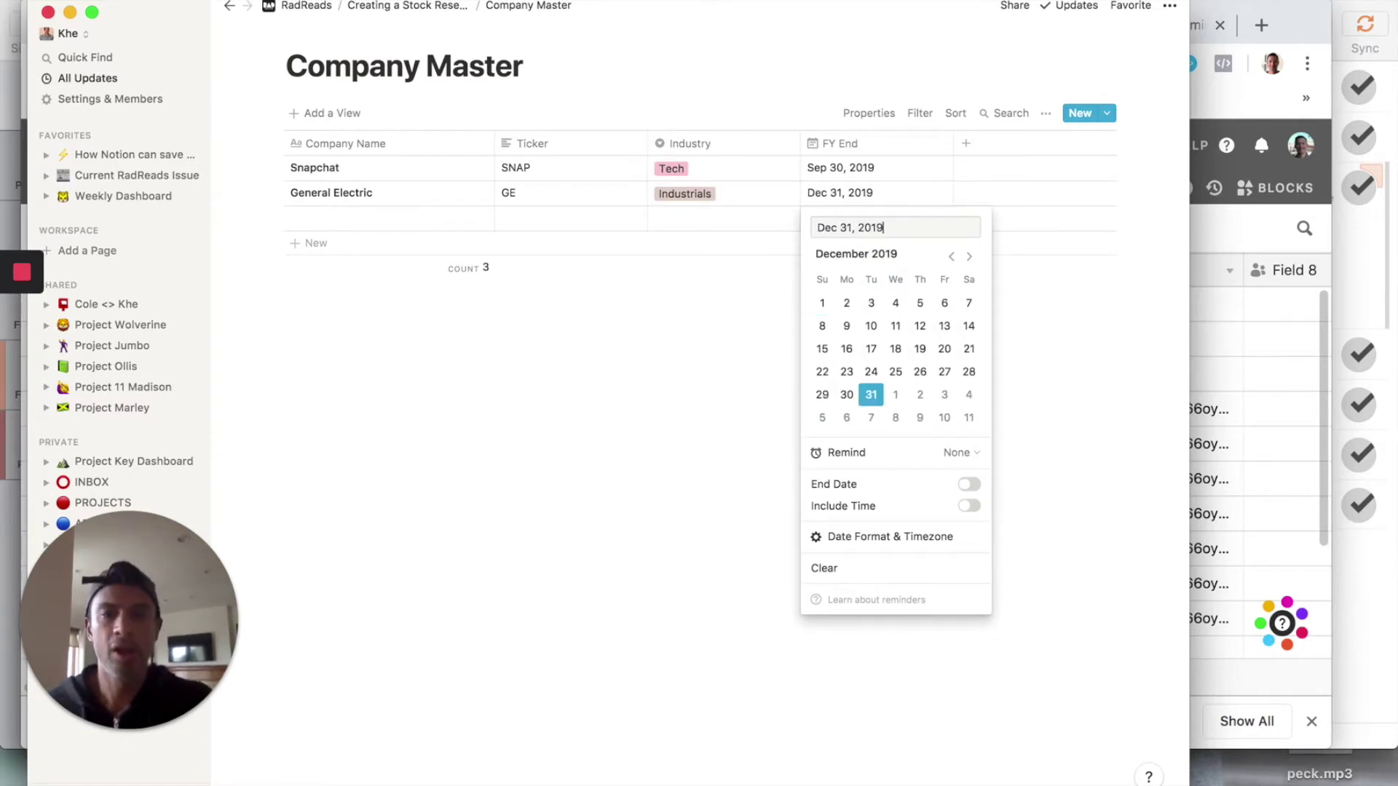
{"action": "left_click", "coordinate": [568, 413]}
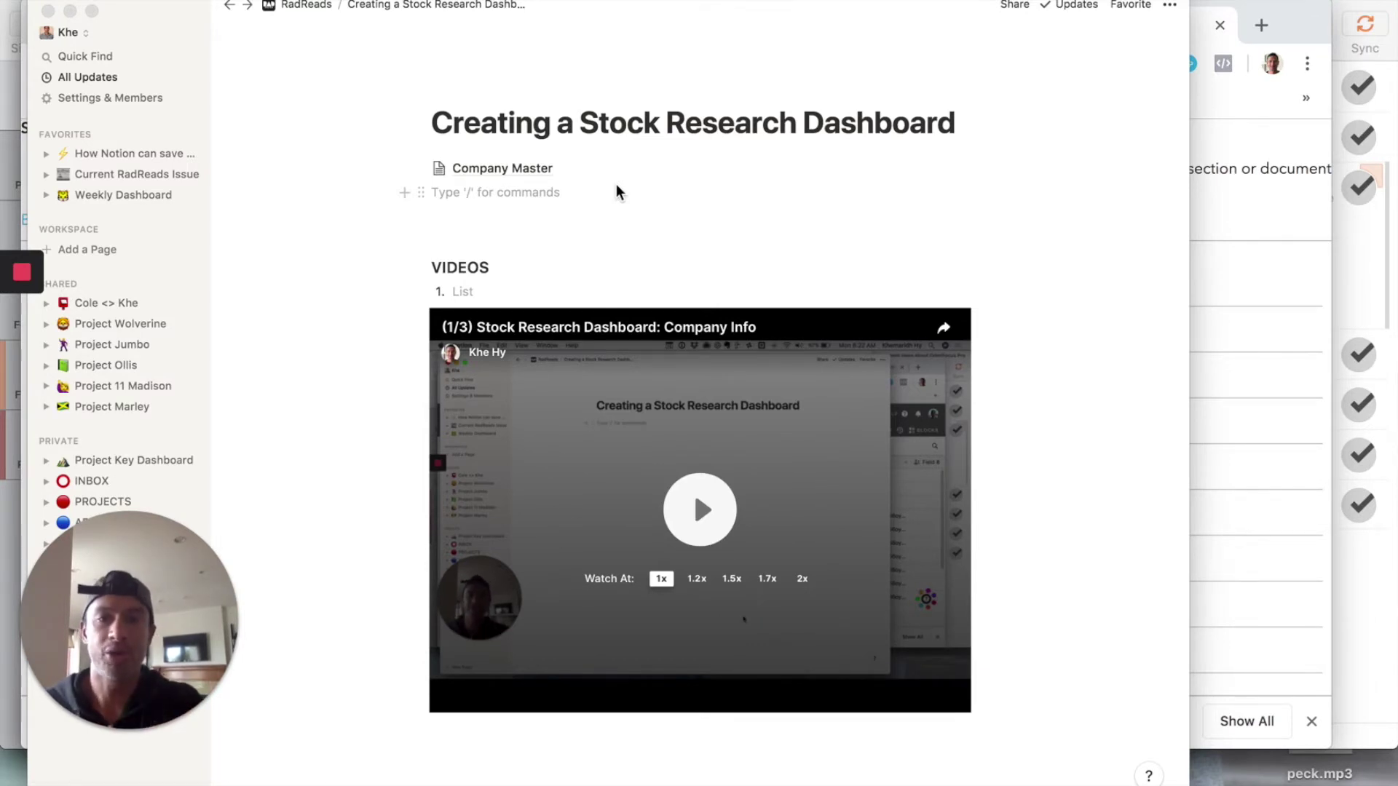
Add a full-page table below Company Master on the Creating a Stock Research Dashboard page
{"action": "left_click", "coordinate": [404, 193]}
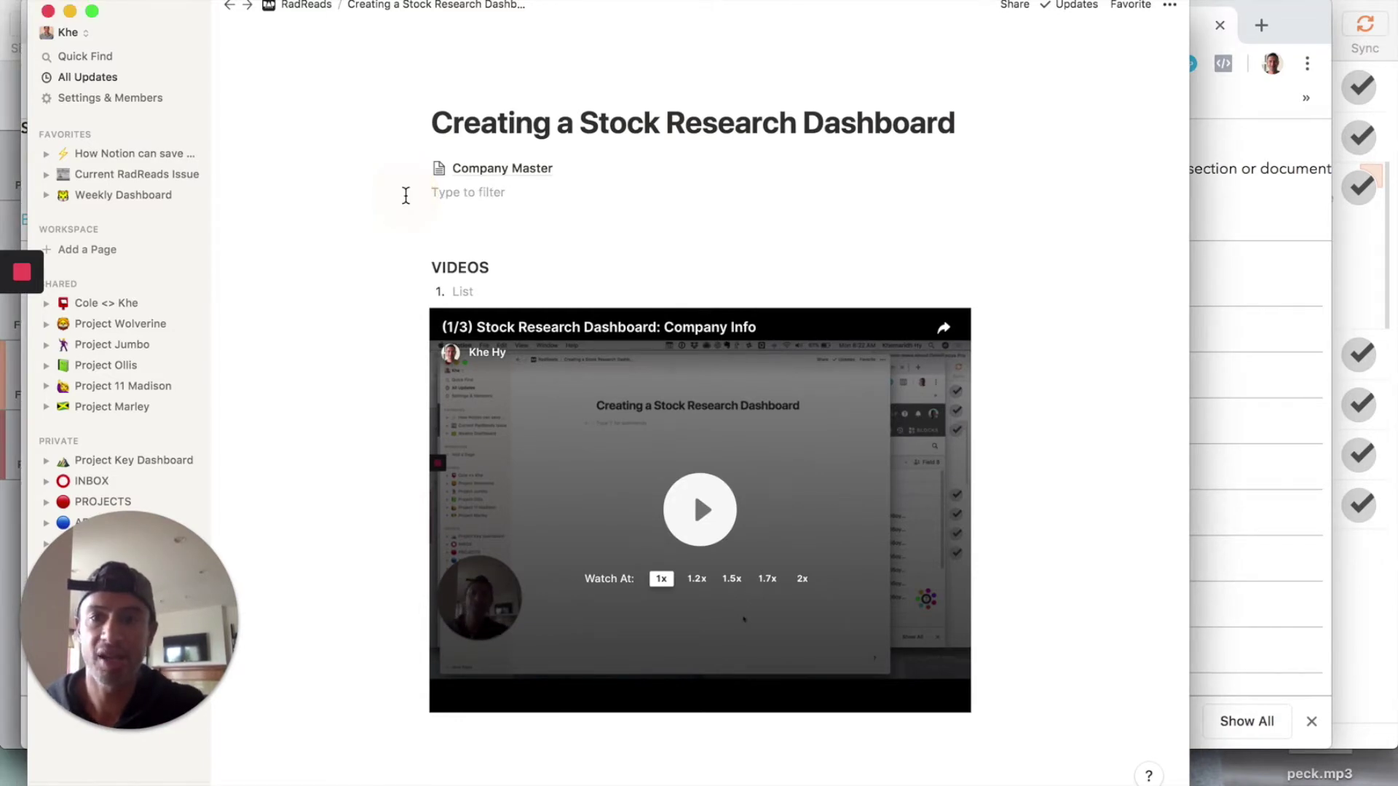
{"action": "type", "text": "tan"}
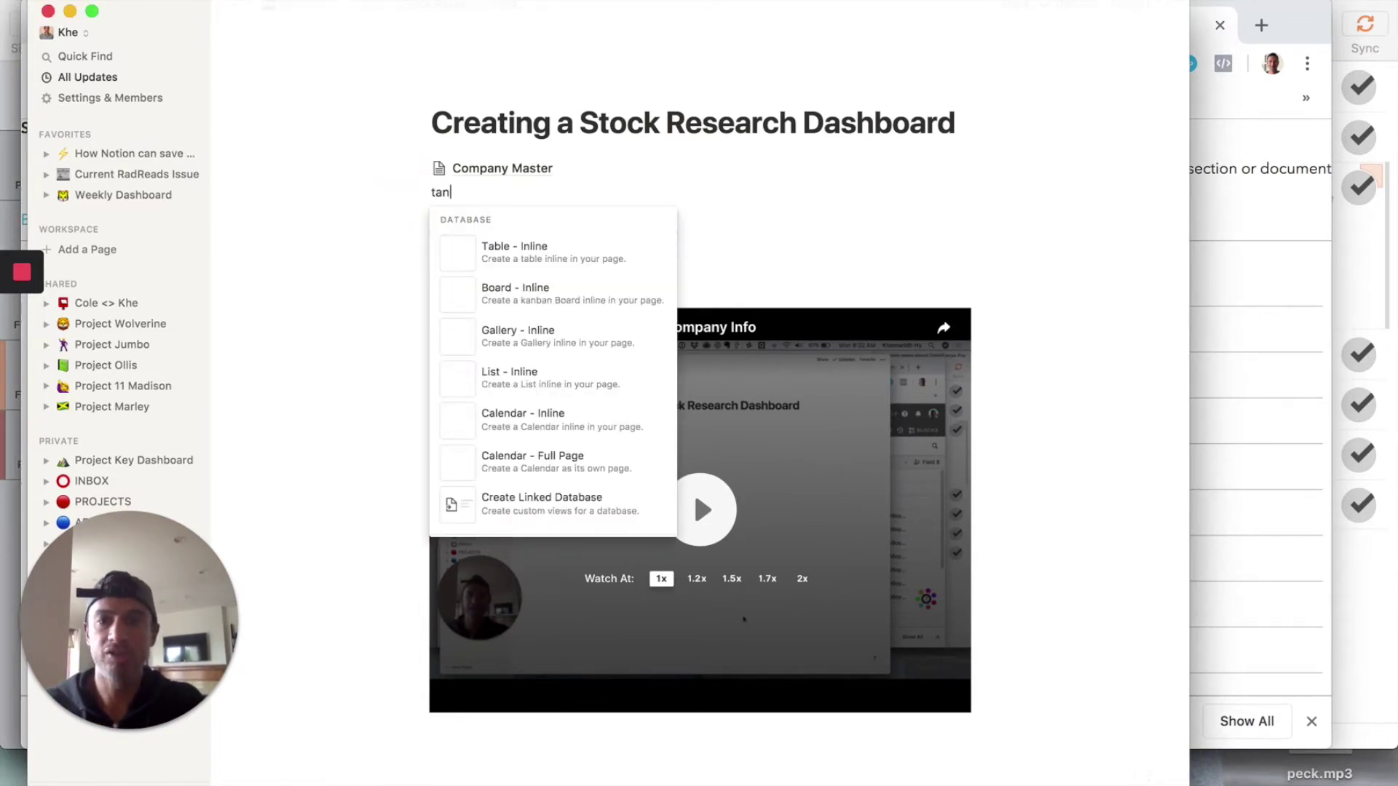
{"action": "key", "text": "BackSpace"}
{"action": "type", "text": "ble"}
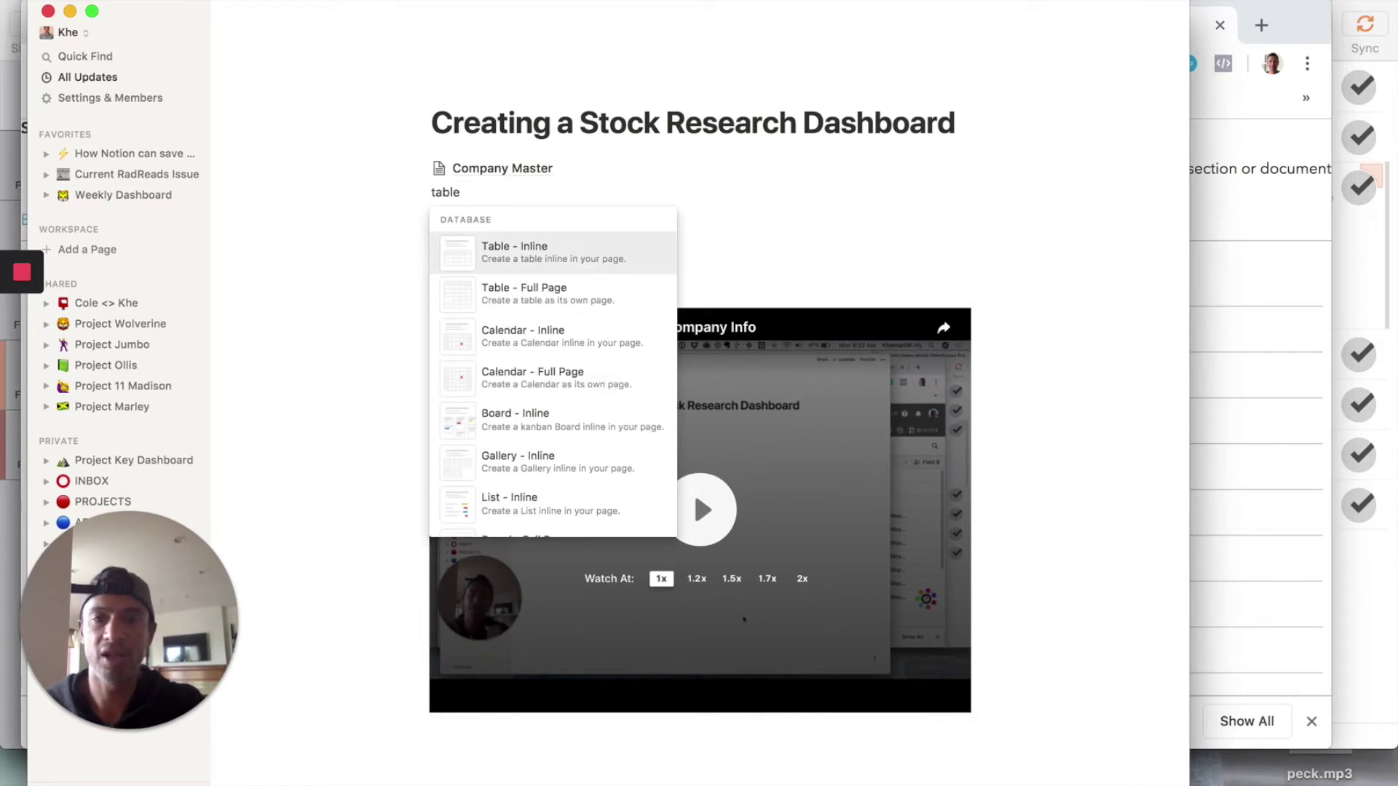
{"action": "left_click", "coordinate": [532, 310]}
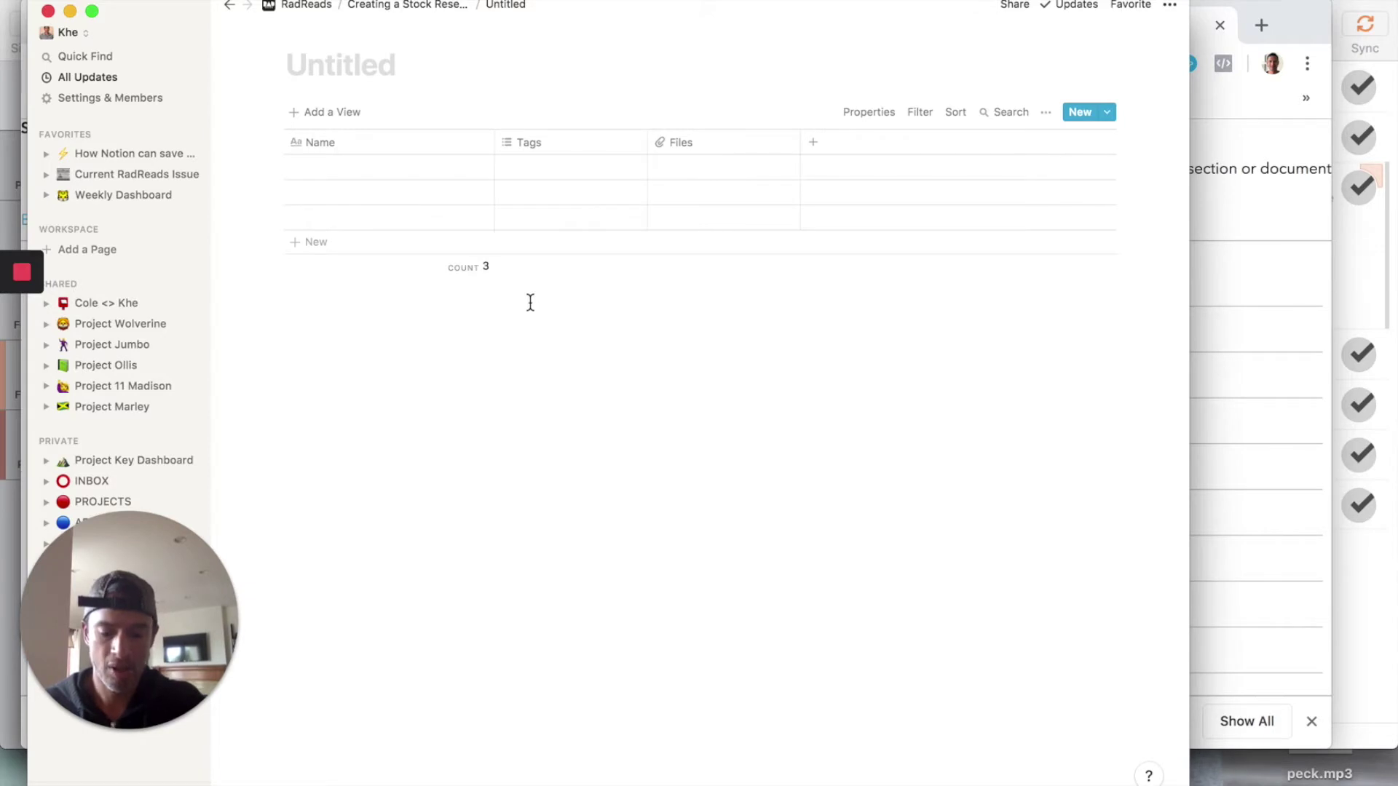
Title the new table "Company Meeting Log"
{"action": "left_click", "coordinate": [390, 69]}
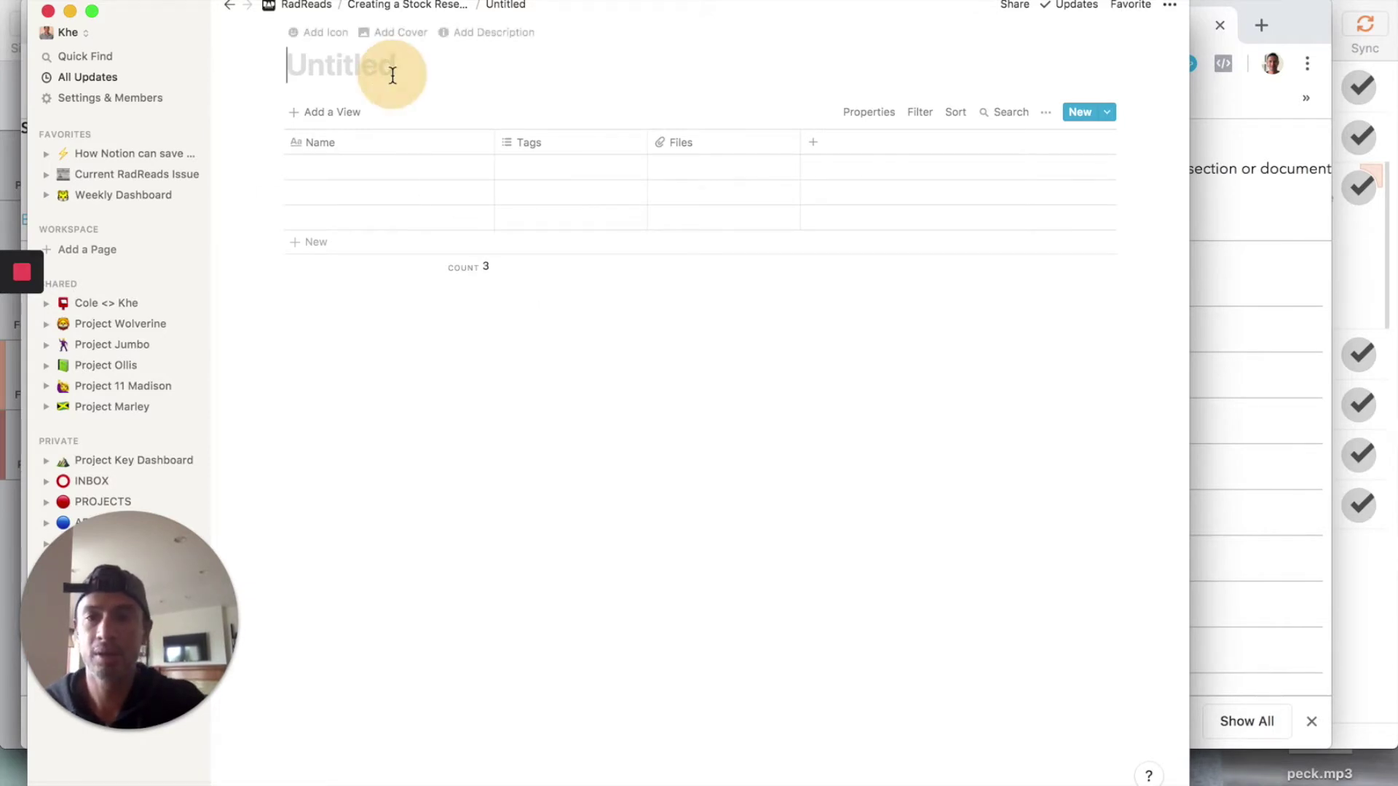
{"action": "type", "text": "Company"}
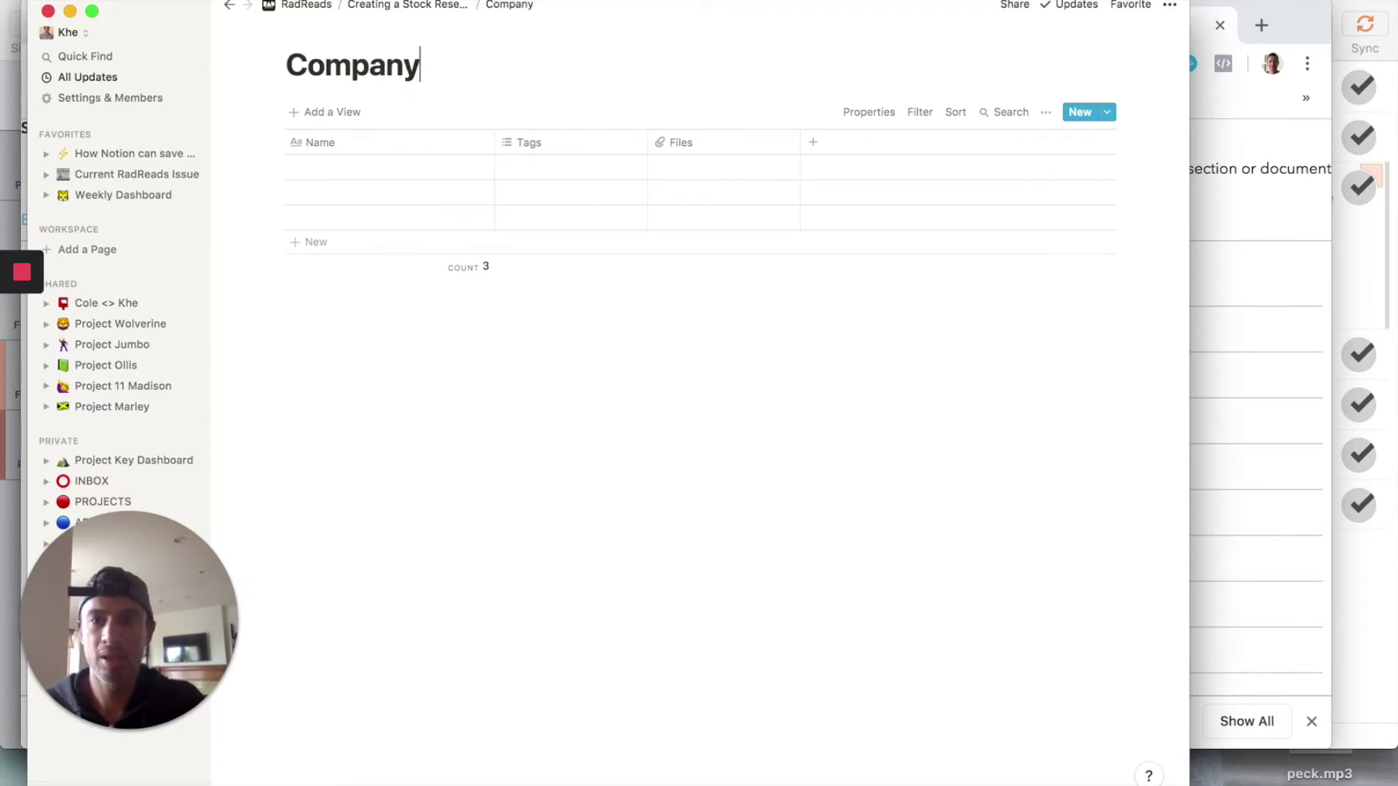
{"action": "type", "text": " Meeting Log"}
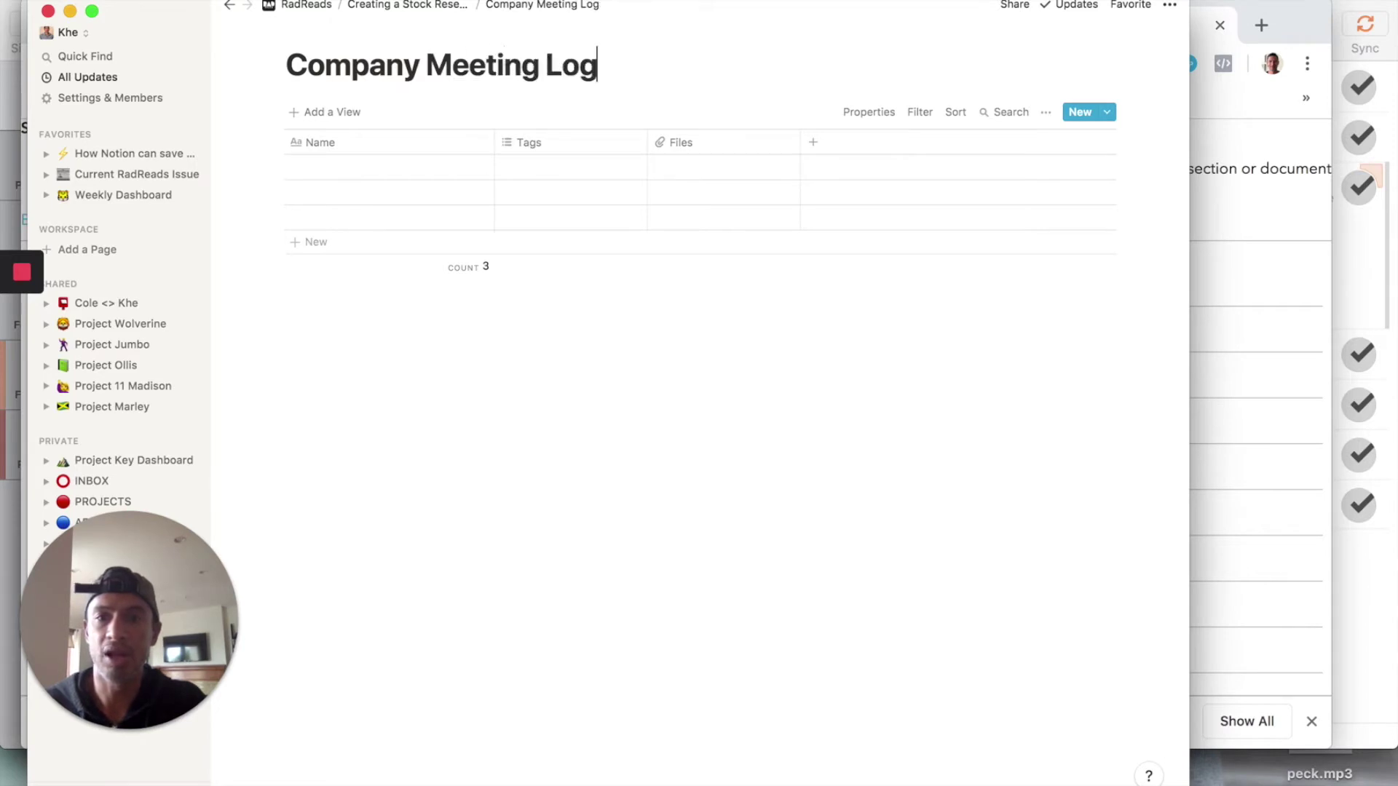
Rename the Name column to "Subject" and take a brief look at the first entry's page
{"action": "left_click", "coordinate": [376, 144]}
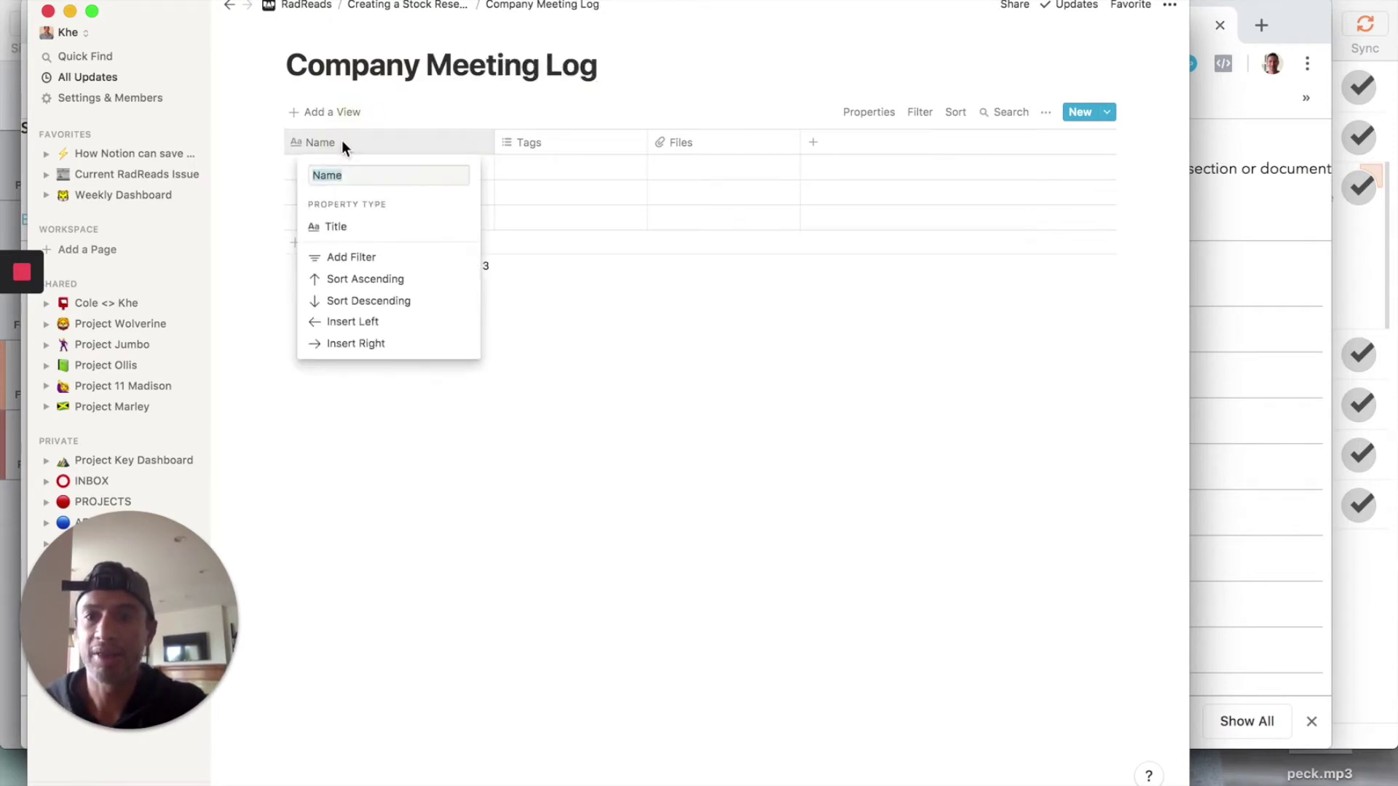
{"action": "type", "text": "Subject"}
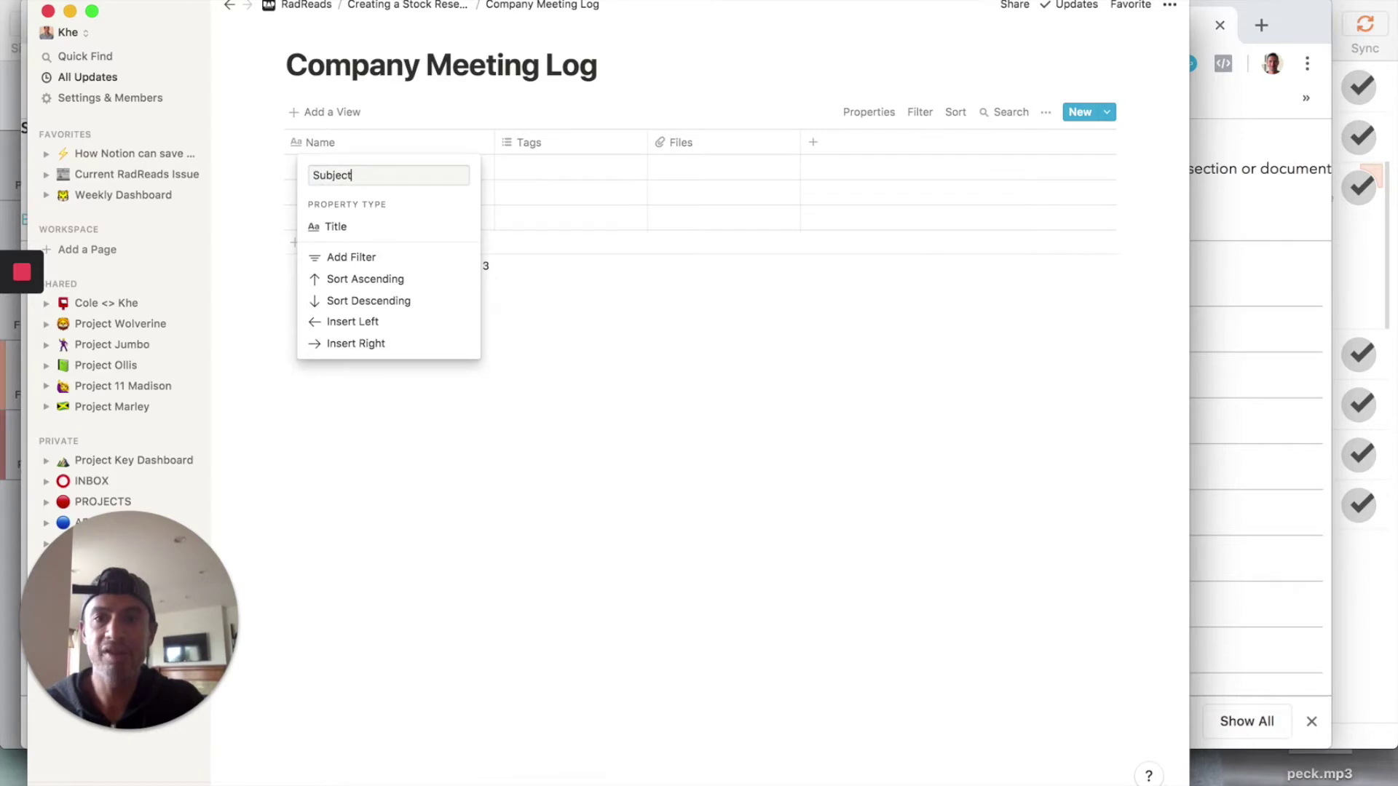
{"action": "key", "text": "Return"}
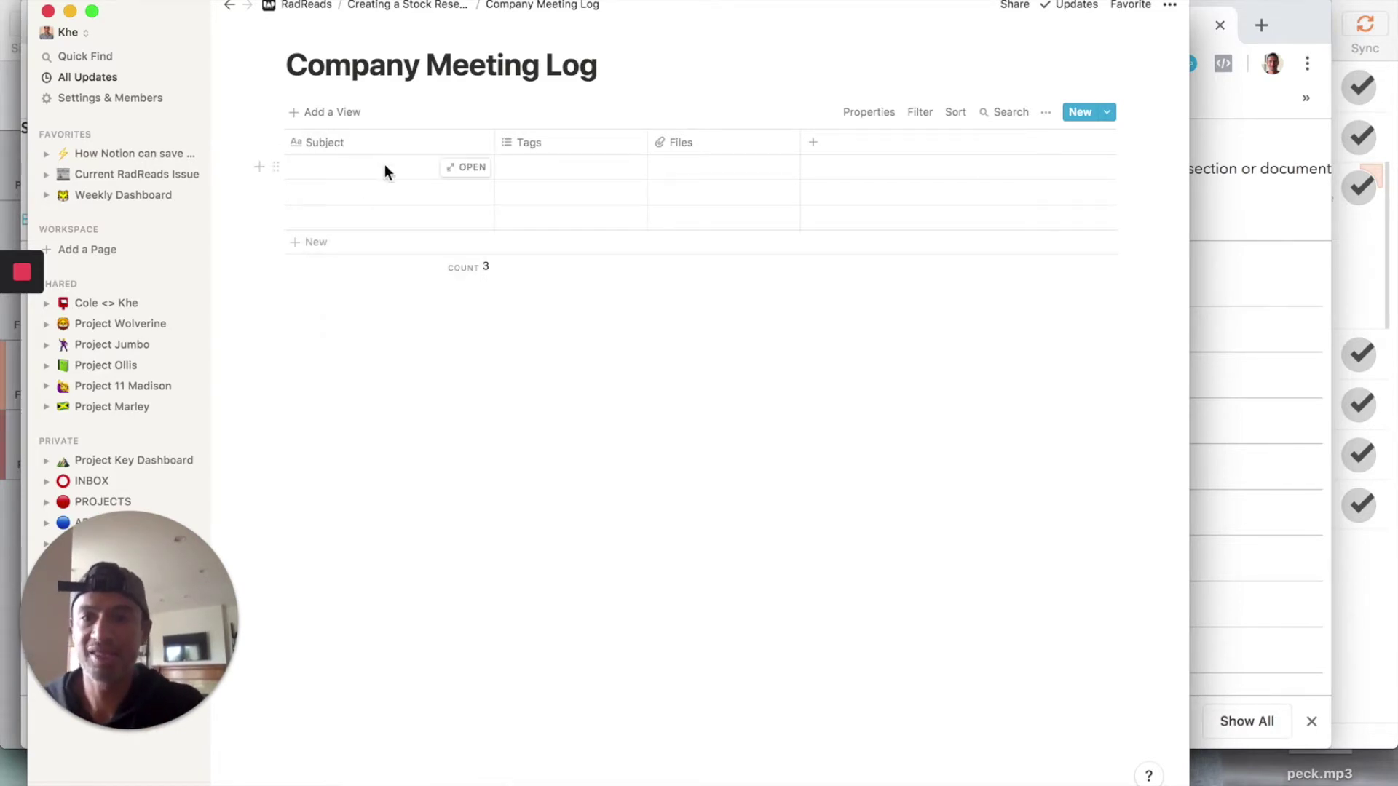
{"action": "left_click", "coordinate": [454, 169]}
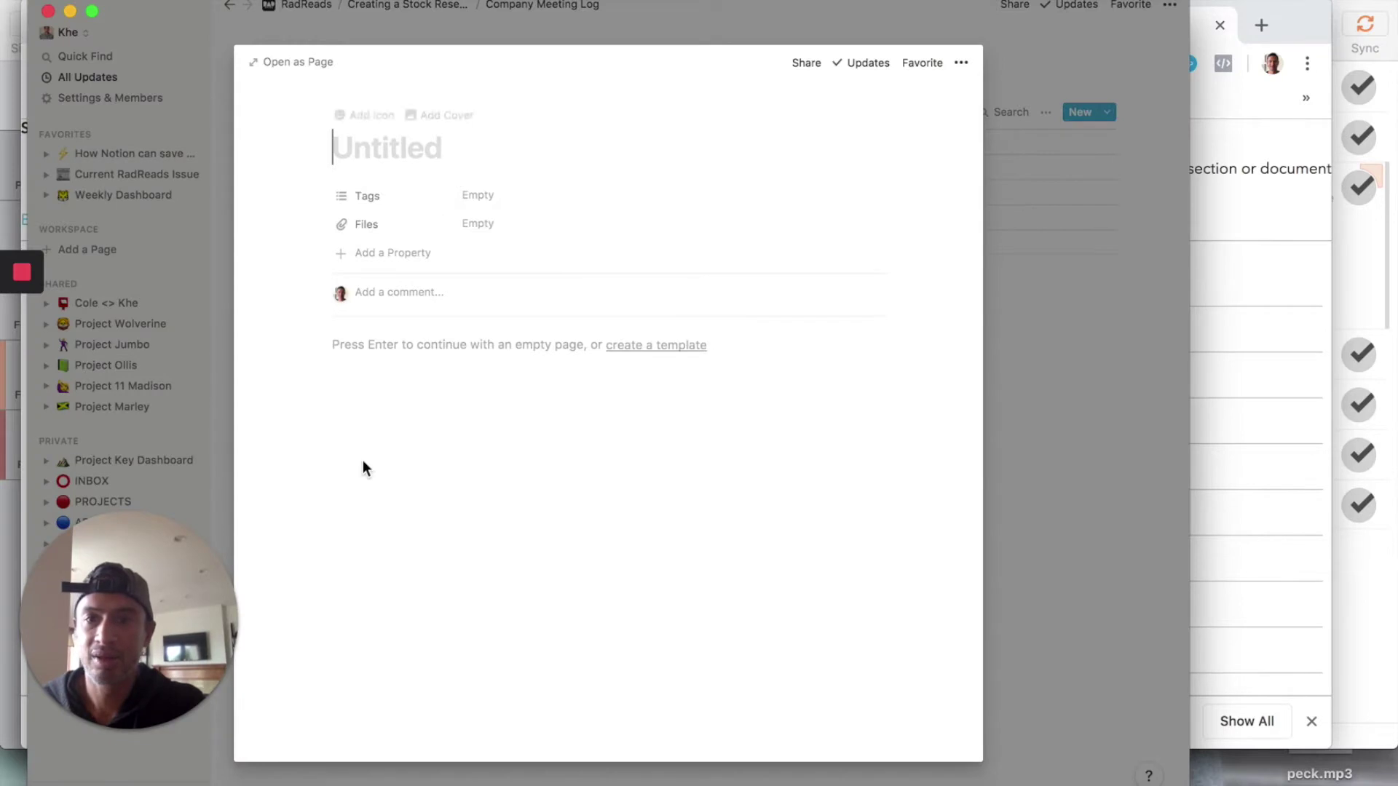
{"action": "left_click", "coordinate": [601, 32]}
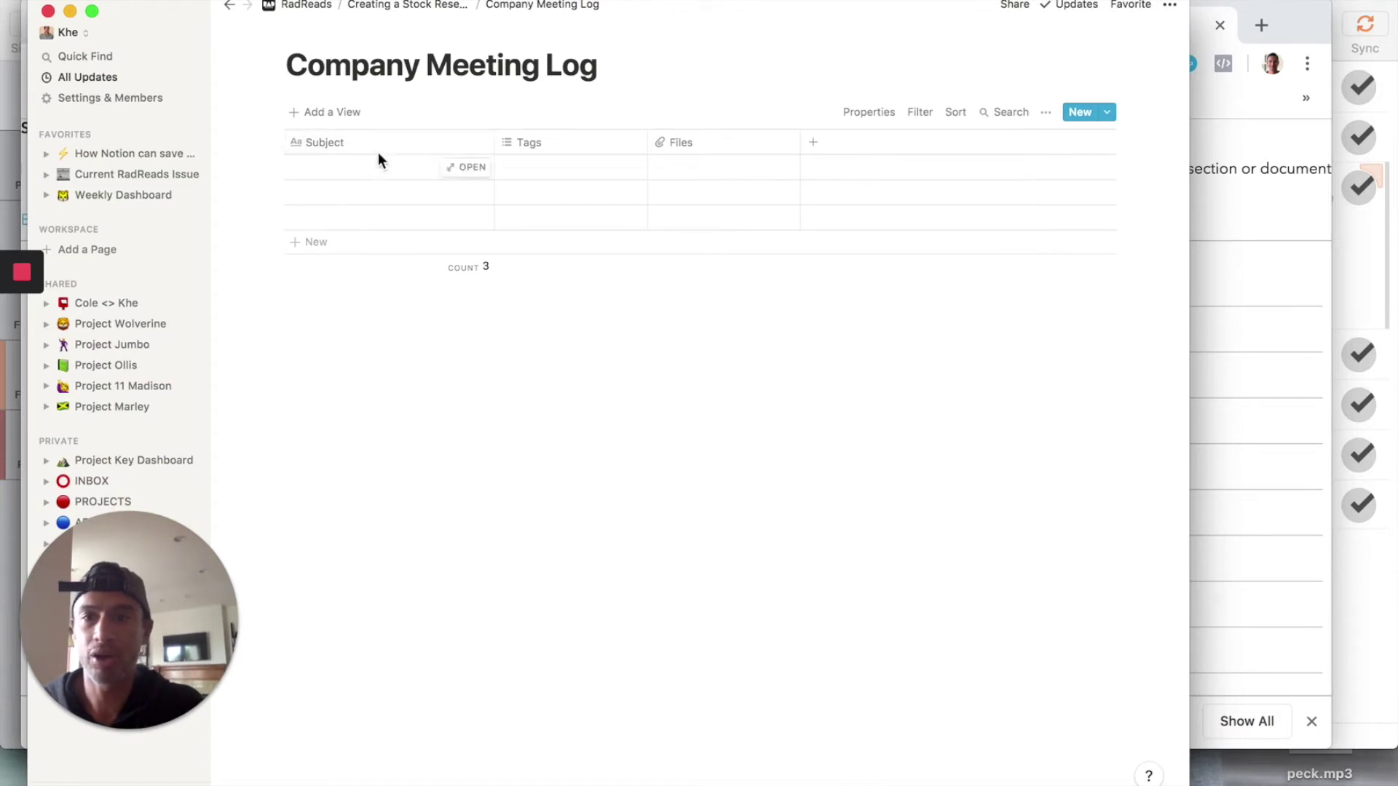
Rename the Tags column to "Type", keeping it as a multi-select property
{"action": "left_click", "coordinate": [538, 145]}
{"action": "type", "text": "Meeting "}
{"action": "type", "text": "Typ"}
{"action": "key", "text": "super+a"}
{"action": "type", "text": "Type"}
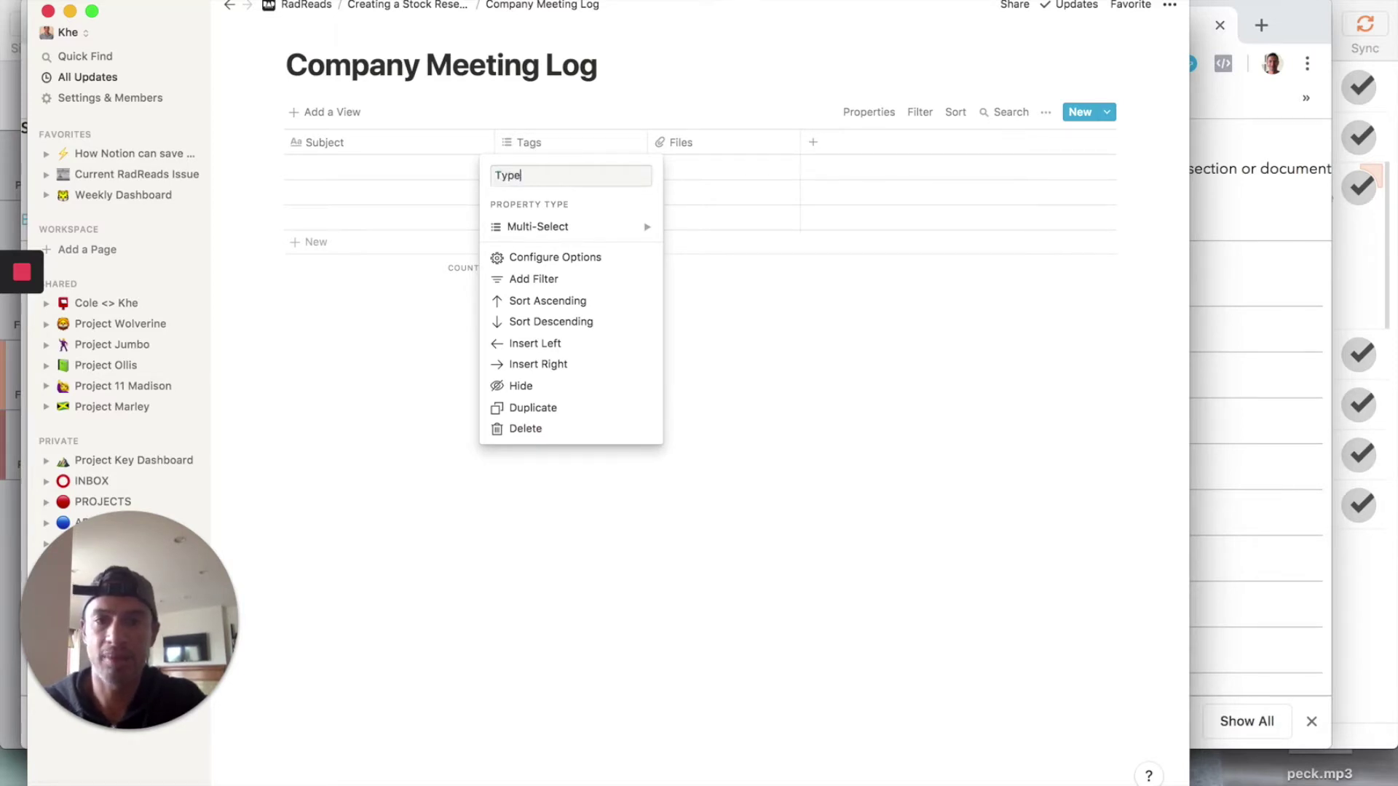
{"action": "mouse_move", "coordinate": [600, 230]}
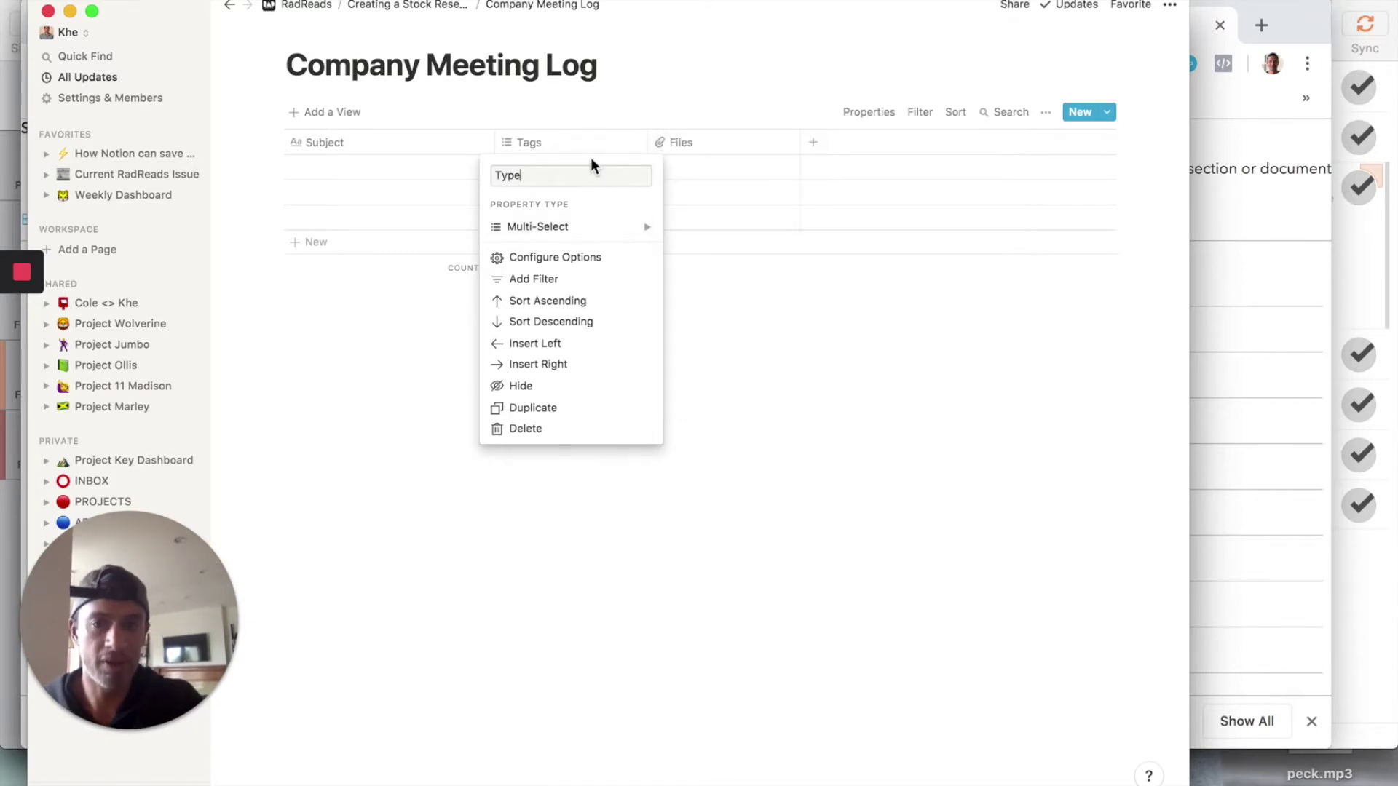
{"action": "left_click", "coordinate": [619, 113]}
Create the Type options "Earnings Recap" and "Earnings Preview" from the first entry
{"action": "left_click", "coordinate": [530, 169]}
{"action": "type", "text": "Earnin"}
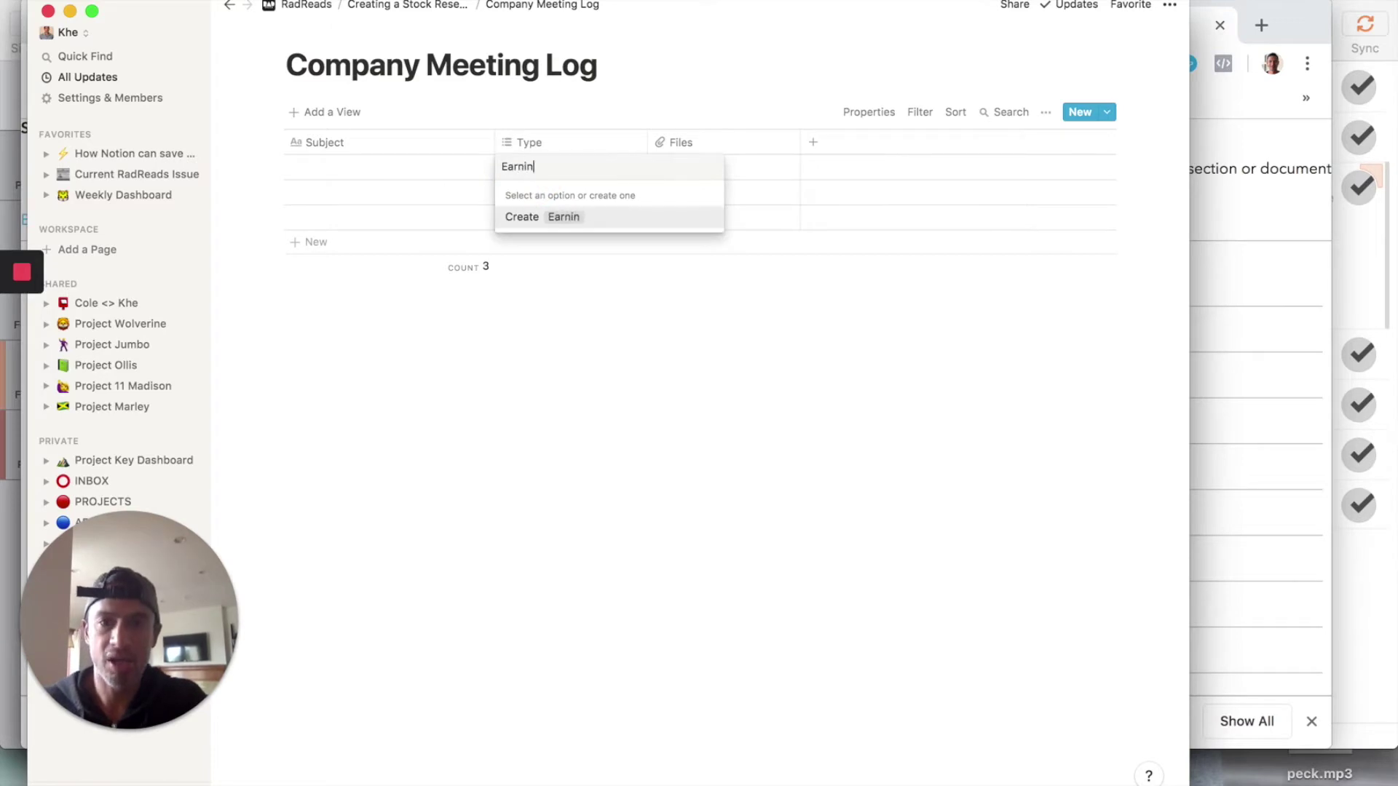
{"action": "type", "text": "gs Recap"}
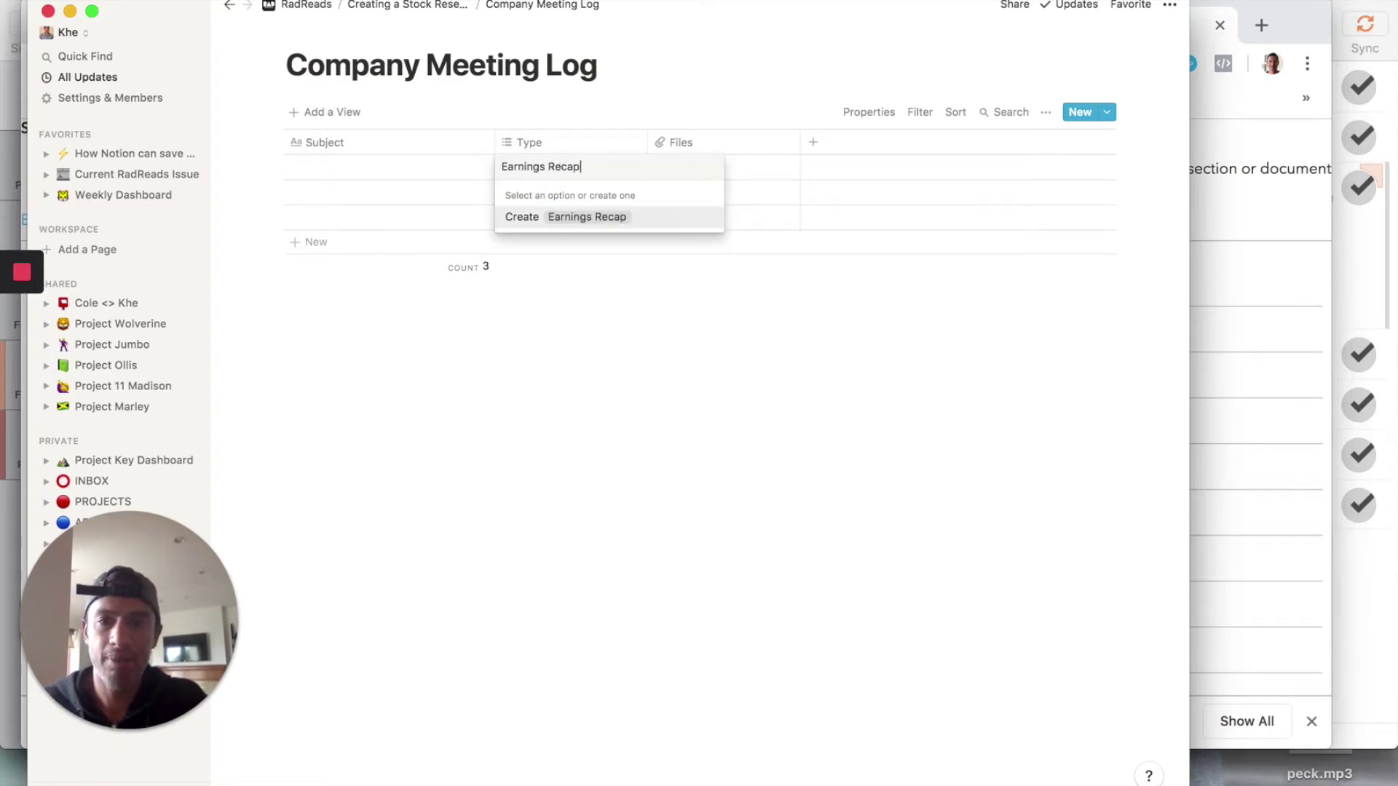
{"action": "key", "text": "Return"}
{"action": "type", "text": "Earnings Preview"}
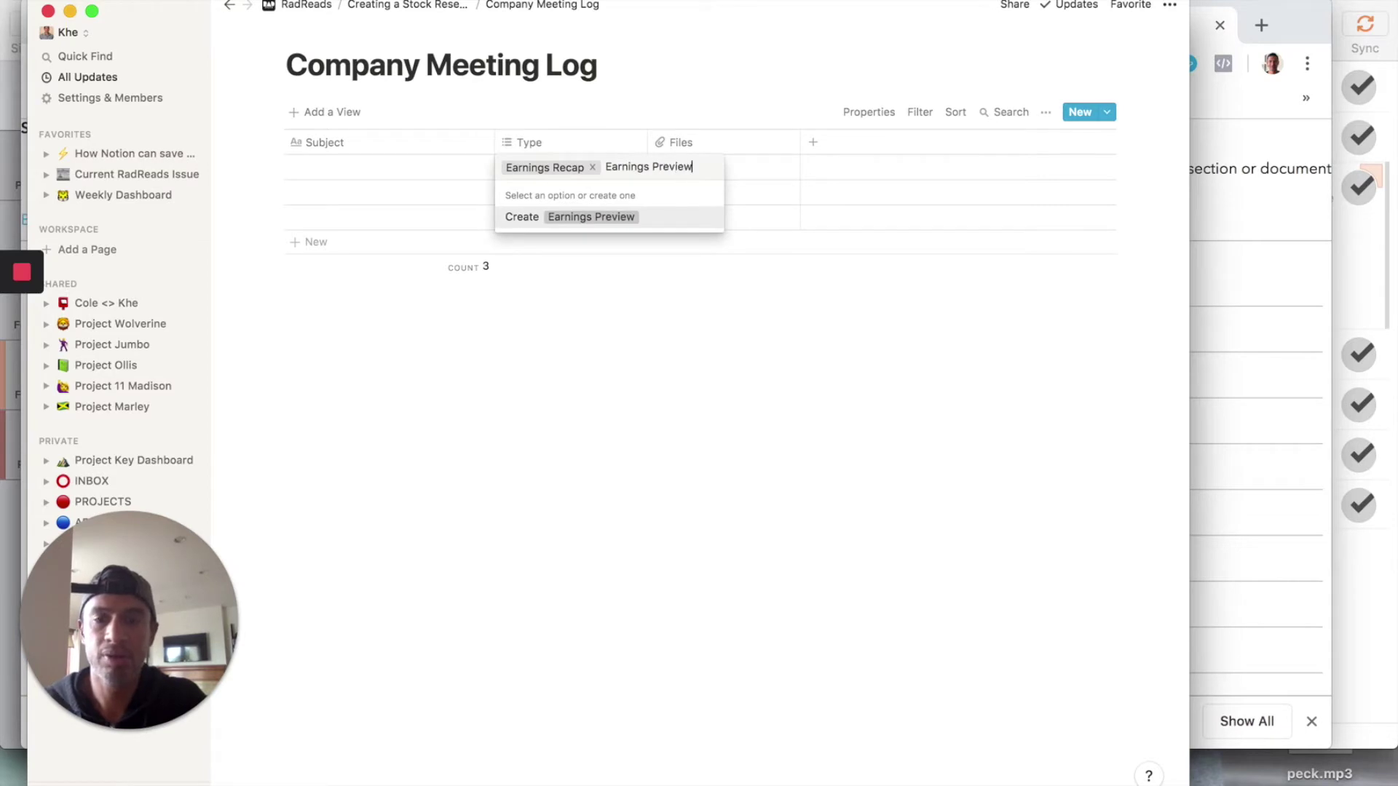
{"action": "key", "text": "Return"}
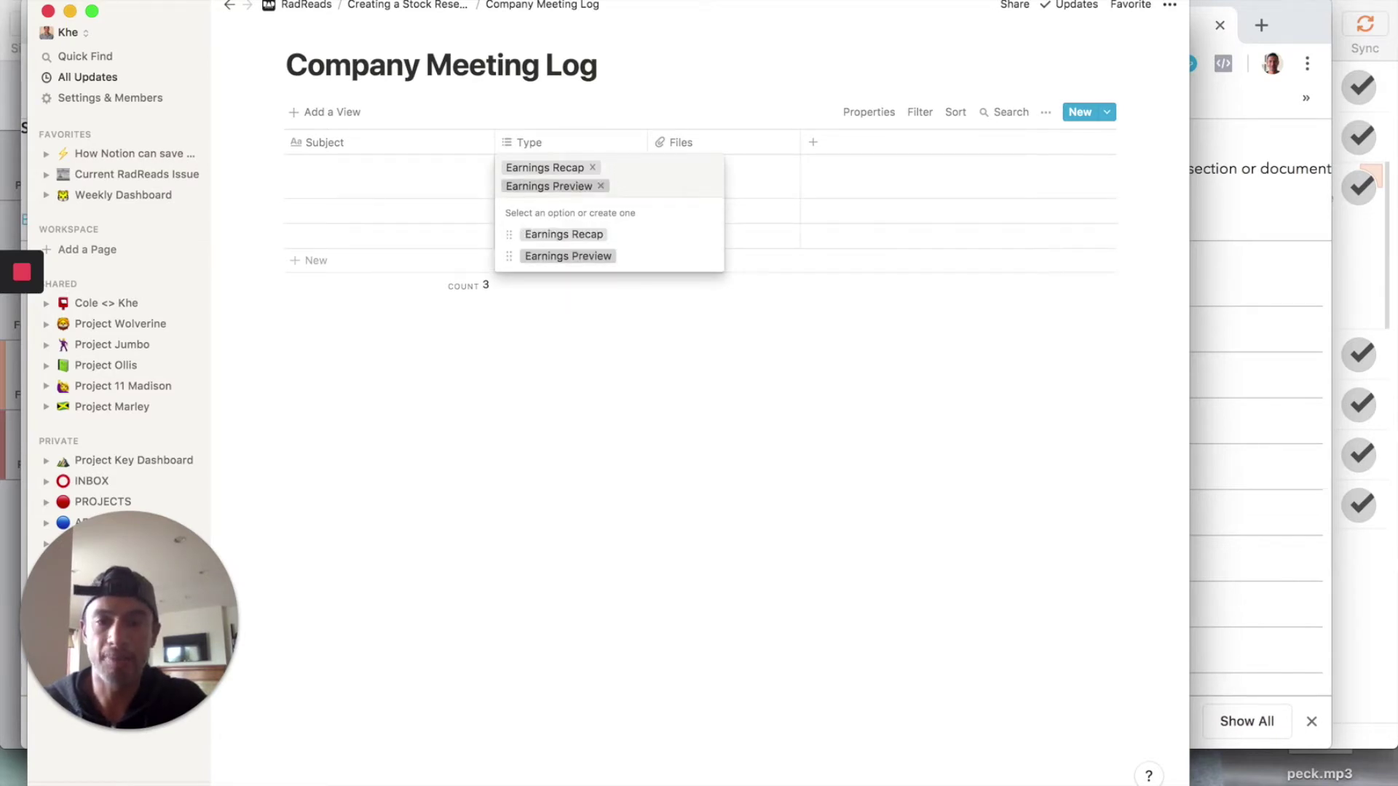
Create the further Type options "Analyst Call", "Industry Research" and "Internal Research" in the first entry
{"action": "type", "text": "Earn"}
{"action": "key", "text": "BackSpace"}
{"action": "key", "text": "BackSpace"}
{"action": "key", "text": "BackSpace"}
{"action": "key", "text": "BackSpace"}
{"action": "type", "text": "Analyst Call"}
{"action": "key", "text": "Return"}
{"action": "type", "text": "Industry Rese"}
{"action": "type", "text": "arch"}
{"action": "key", "text": "Return"}
{"action": "type", "text": "Internal Research"}
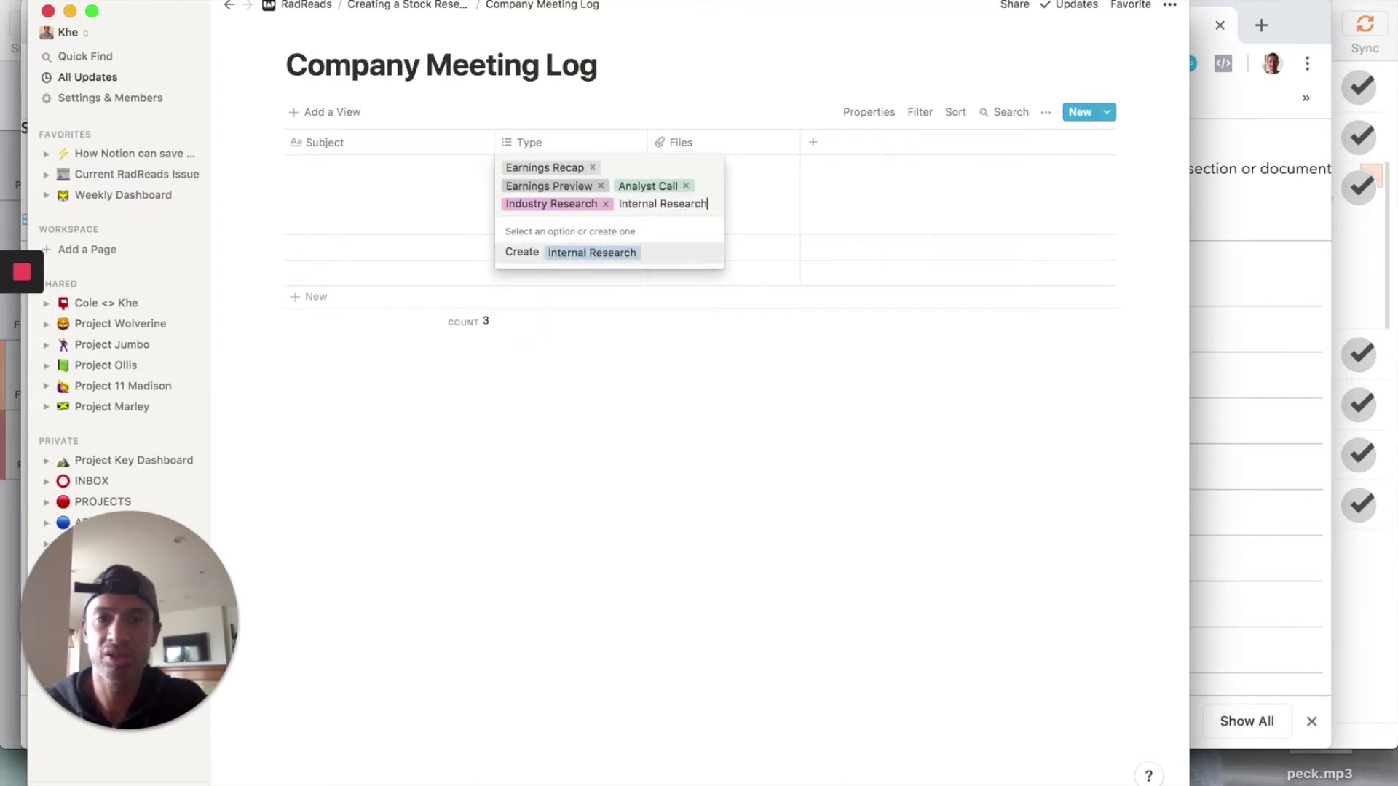
{"action": "key", "text": "Return"}
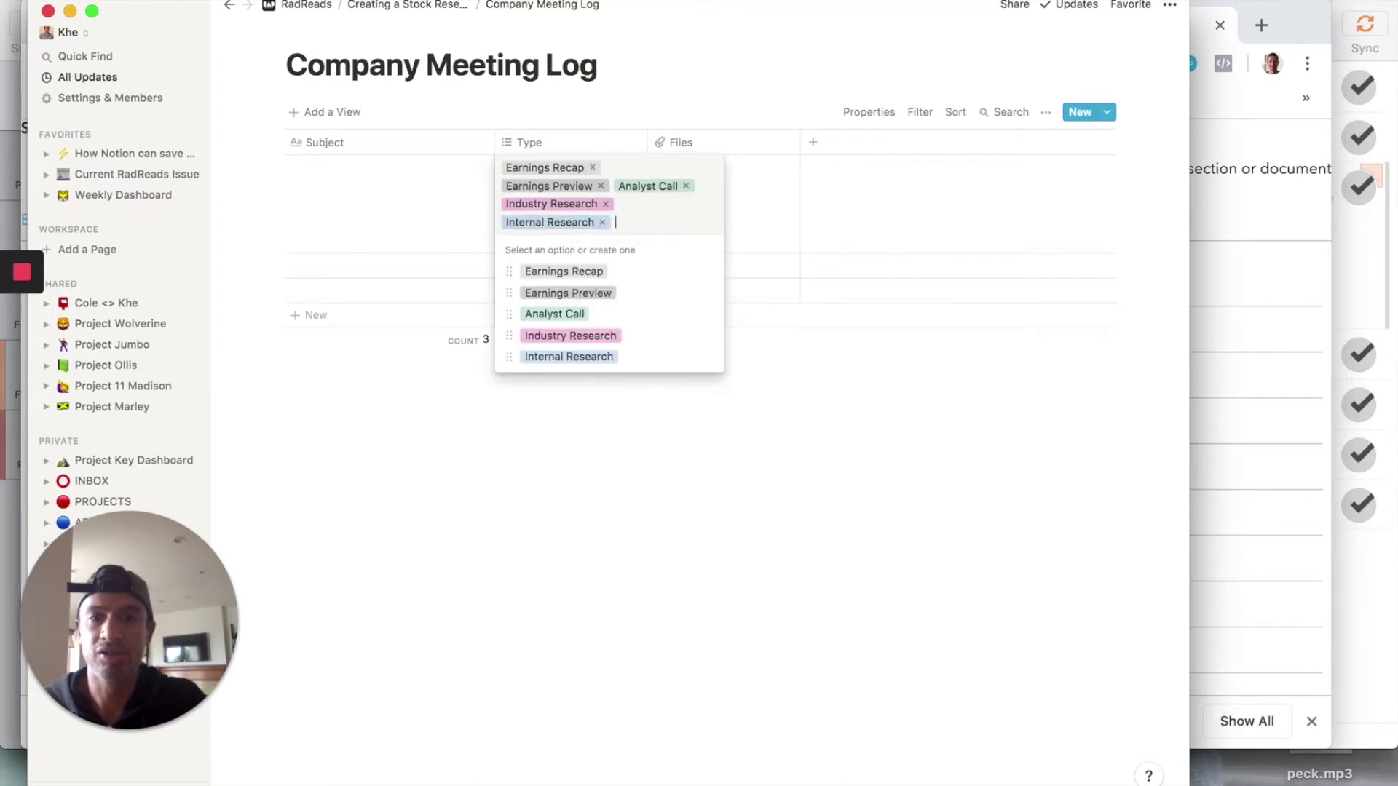
Remove all five assigned Type options from the first entry while keeping them available for selection
{"action": "left_click", "coordinate": [593, 168]}
{"action": "left_click", "coordinate": [603, 168]}
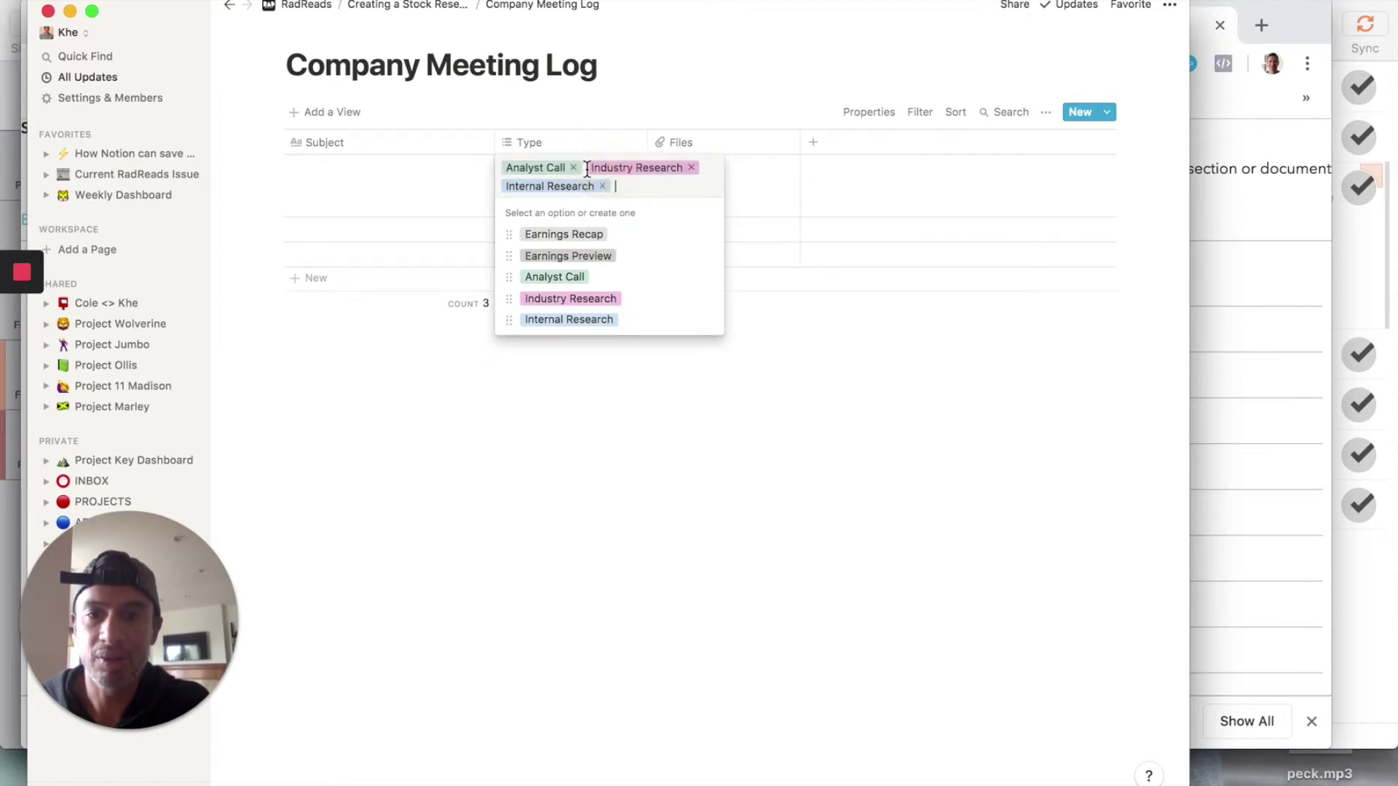
{"action": "left_click", "coordinate": [571, 167]}
{"action": "left_click", "coordinate": [605, 168]}
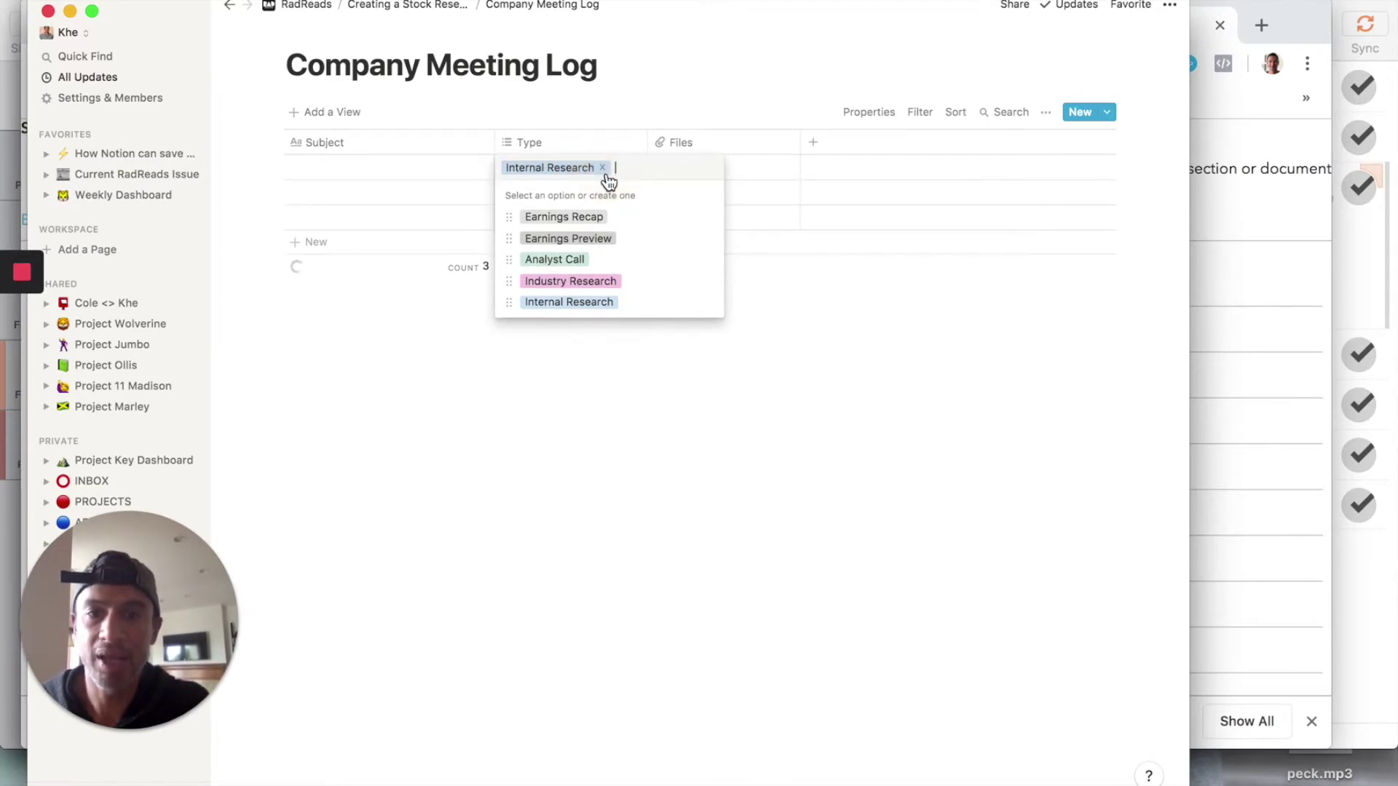
{"action": "left_click", "coordinate": [603, 168]}
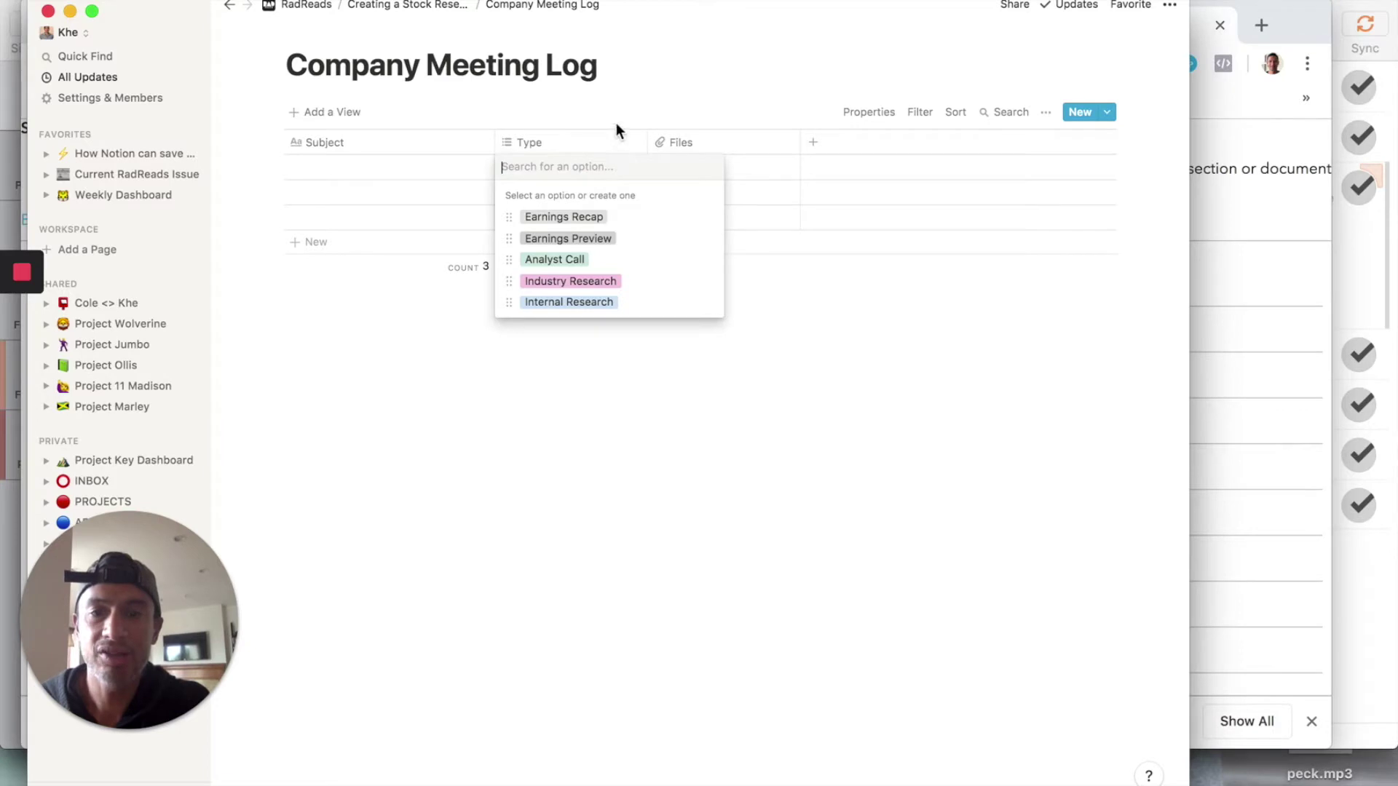
{"action": "left_click", "coordinate": [615, 122]}
{"action": "left_click", "coordinate": [693, 143]}
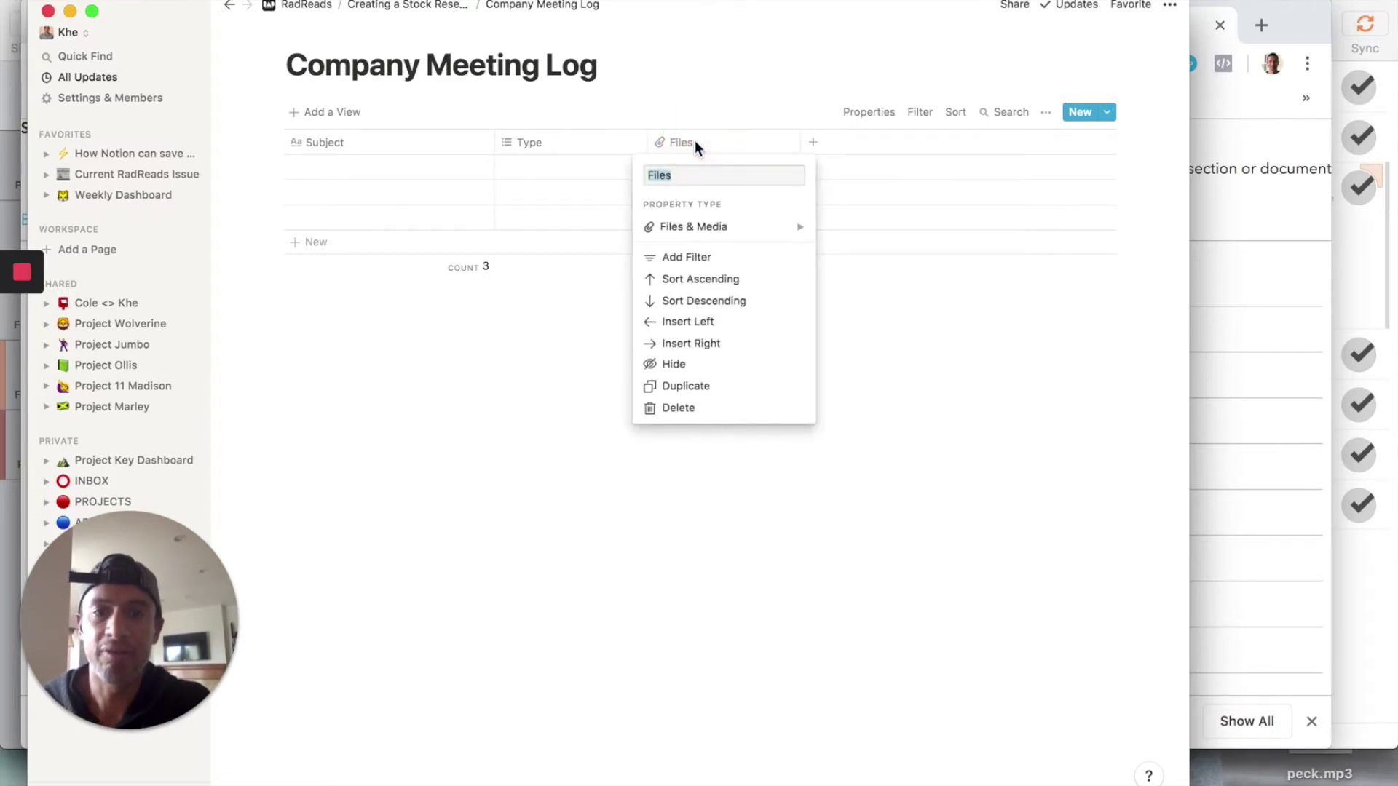
{"action": "key", "text": "Escape"}
{"action": "key", "text": "Escape"}
Switch to Chrome and copy the web address of Snap Inc's 10-Q filing outline dated 07/24/19
{"action": "key", "text": "super+Tab"}
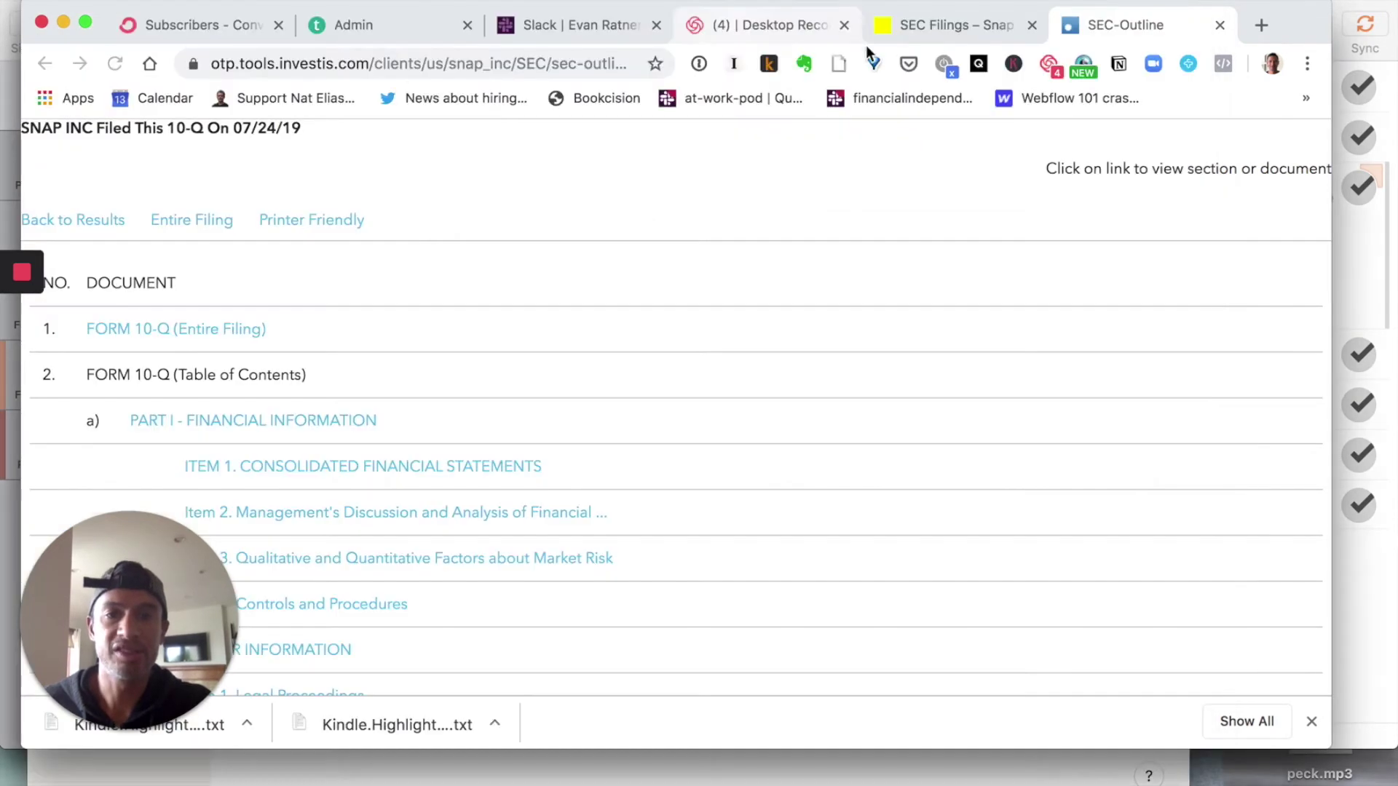
{"action": "left_click", "coordinate": [945, 29]}
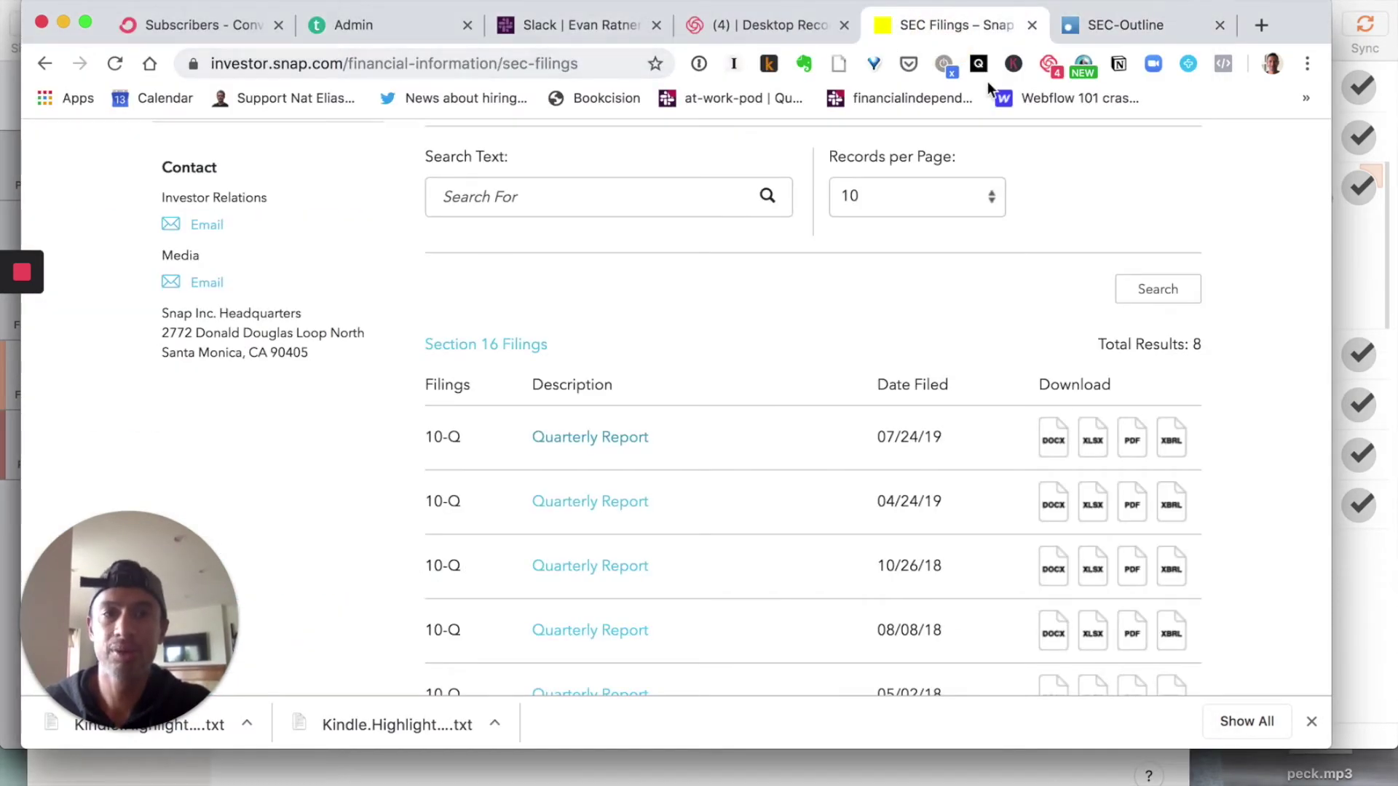
{"action": "key", "text": "ctrl+Tab"}
{"action": "left_click", "coordinate": [571, 63]}
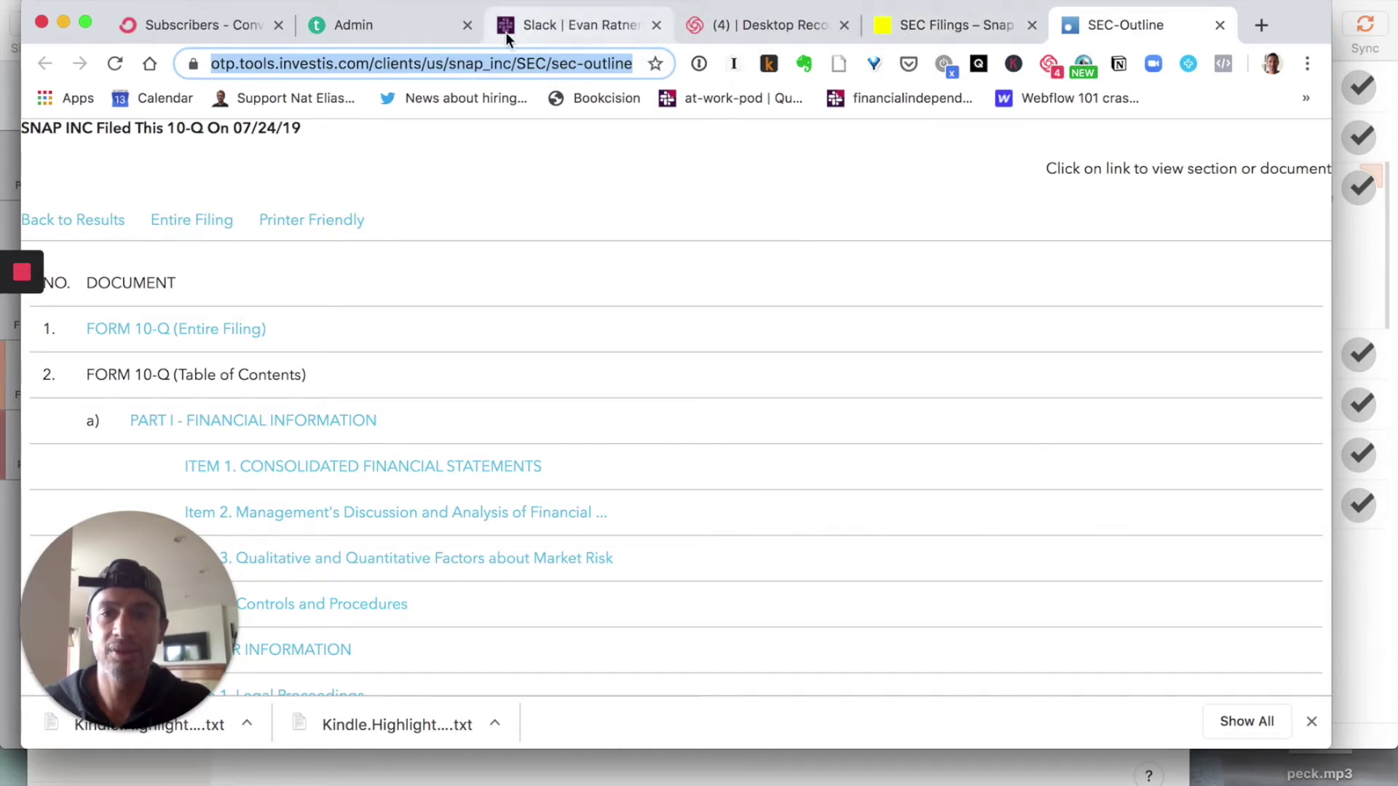
Switch back to Notion and embed the copied filing link in the Files cell of the first meeting log entry
{"action": "key", "text": "super+Tab"}
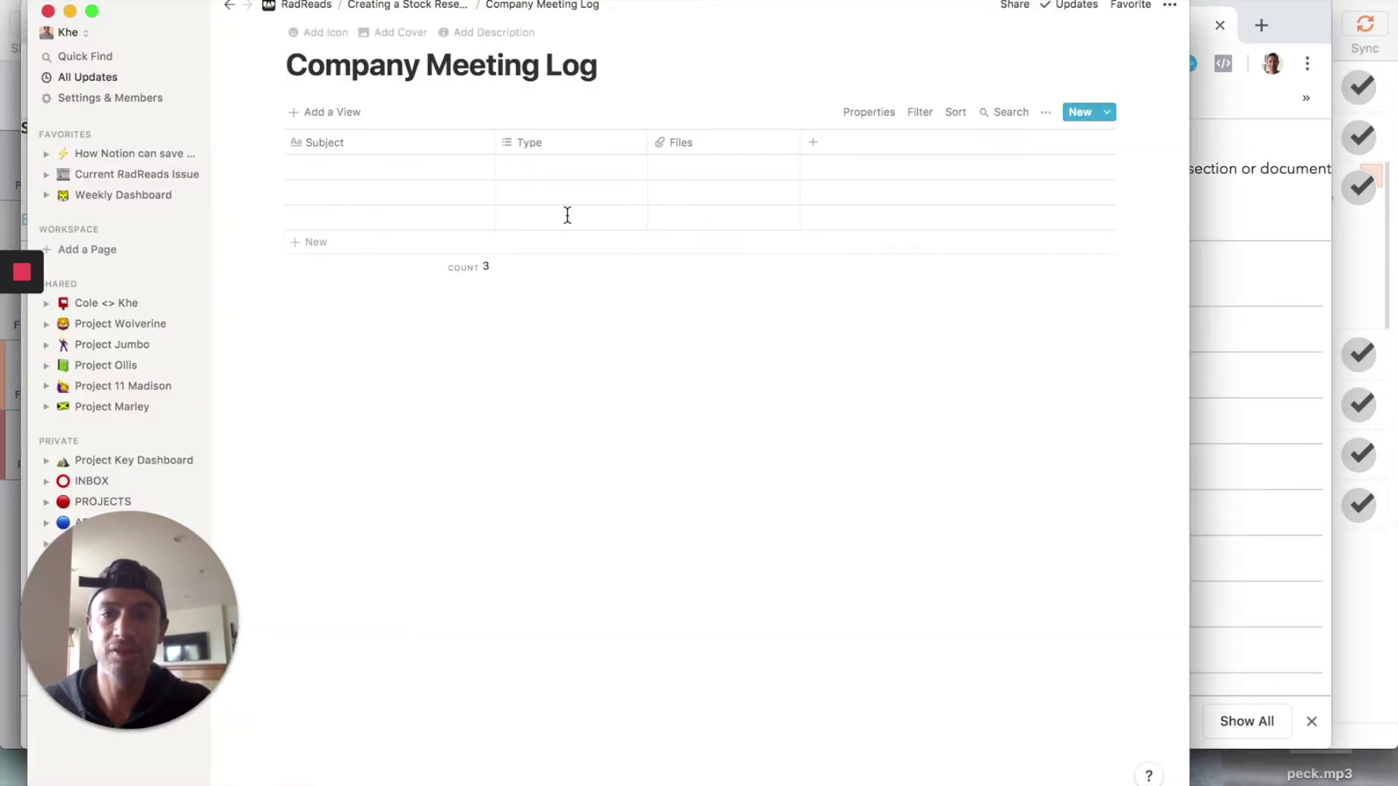
{"action": "left_click", "coordinate": [723, 160]}
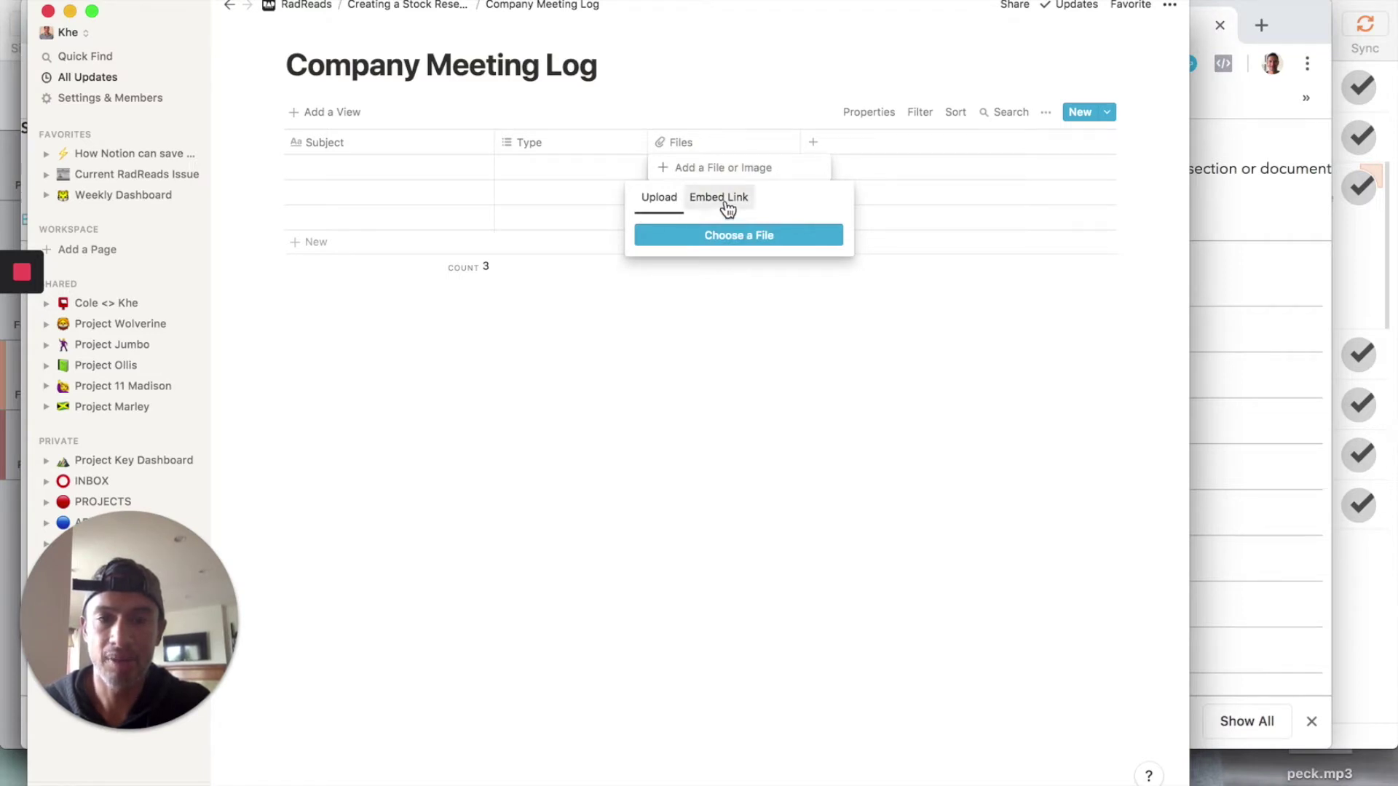
{"action": "left_click", "coordinate": [726, 198]}
{"action": "key", "text": "super+v"}
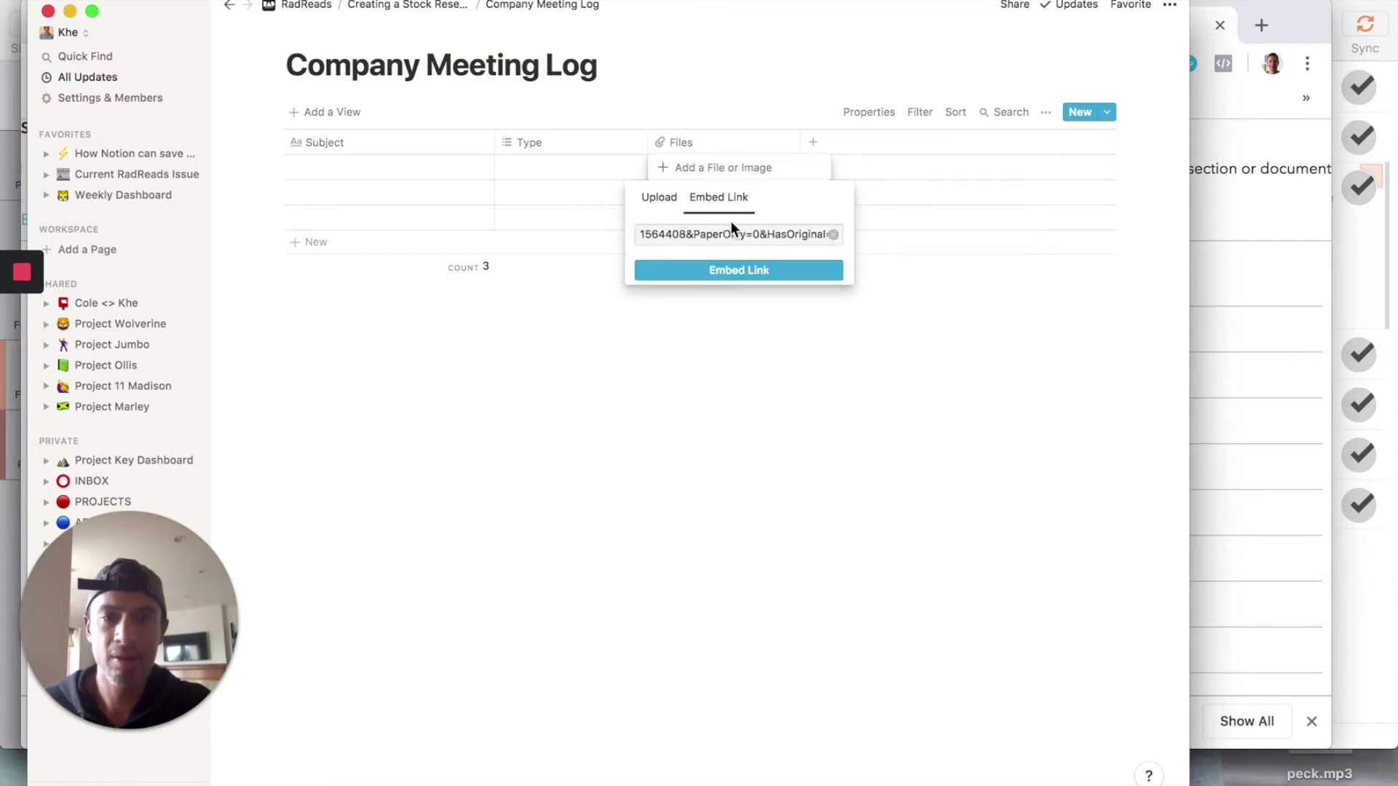
{"action": "left_click", "coordinate": [729, 279]}
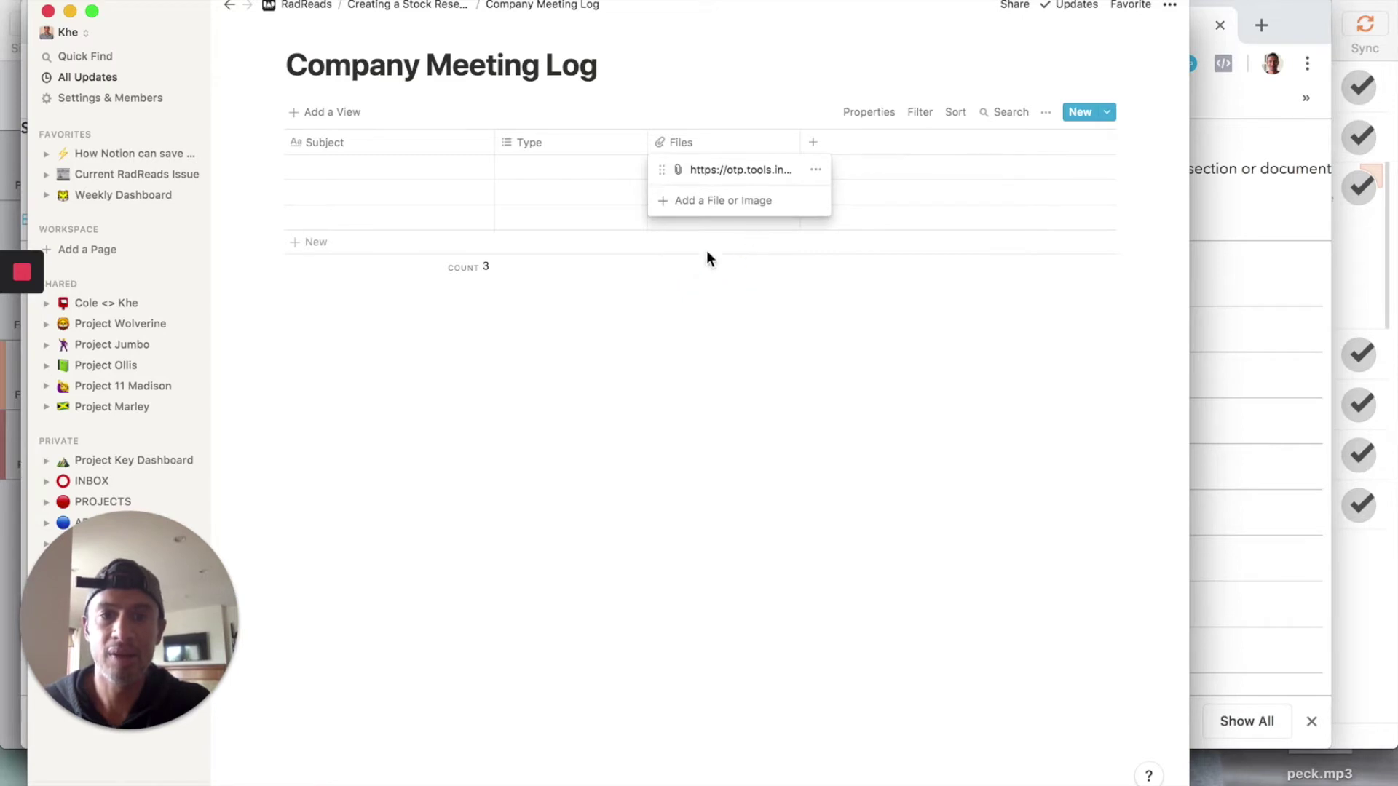
{"action": "key", "text": "Escape"}
Enter "Snapchat Q3-19 Filing" as the subject of the first meeting log entry
{"action": "left_click", "coordinate": [335, 172]}
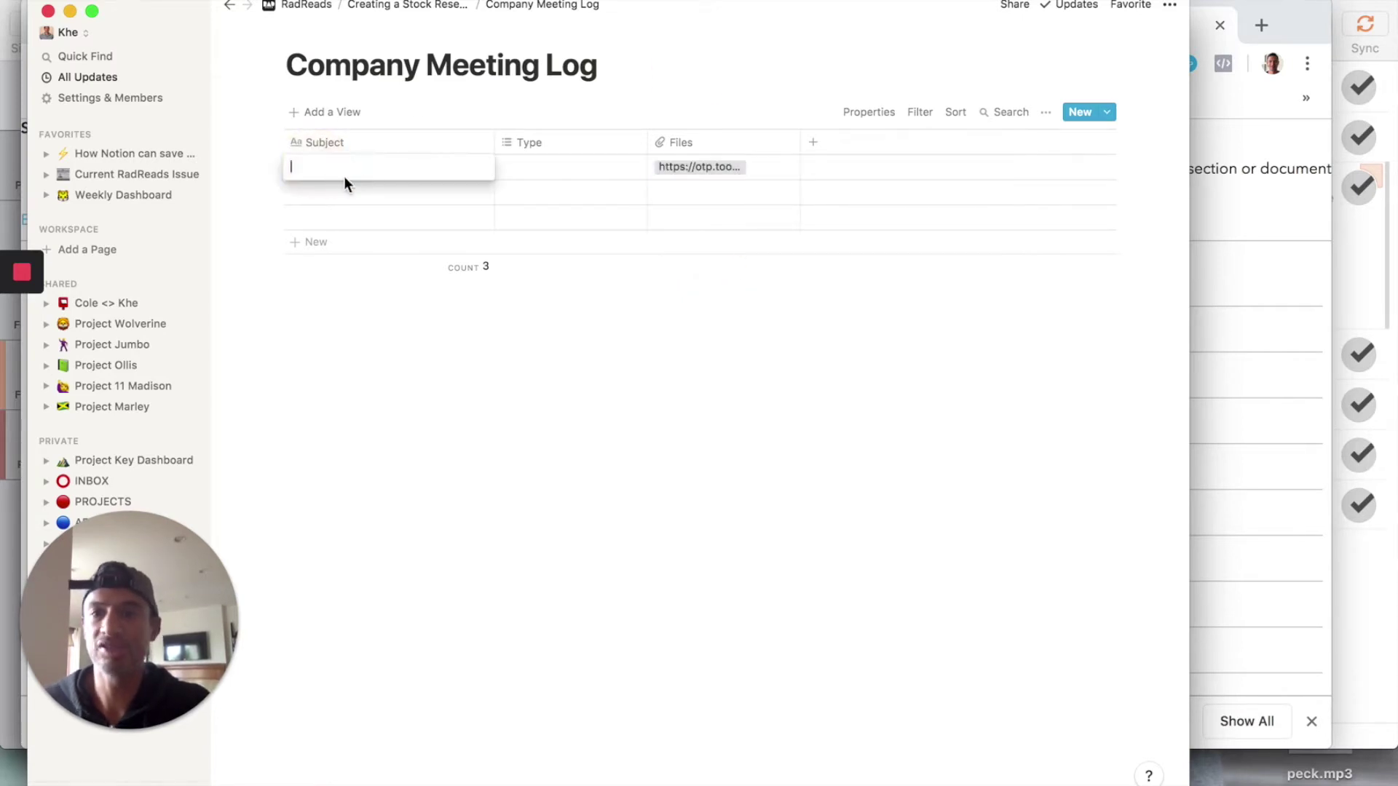
{"action": "type", "text": "Snapc"}
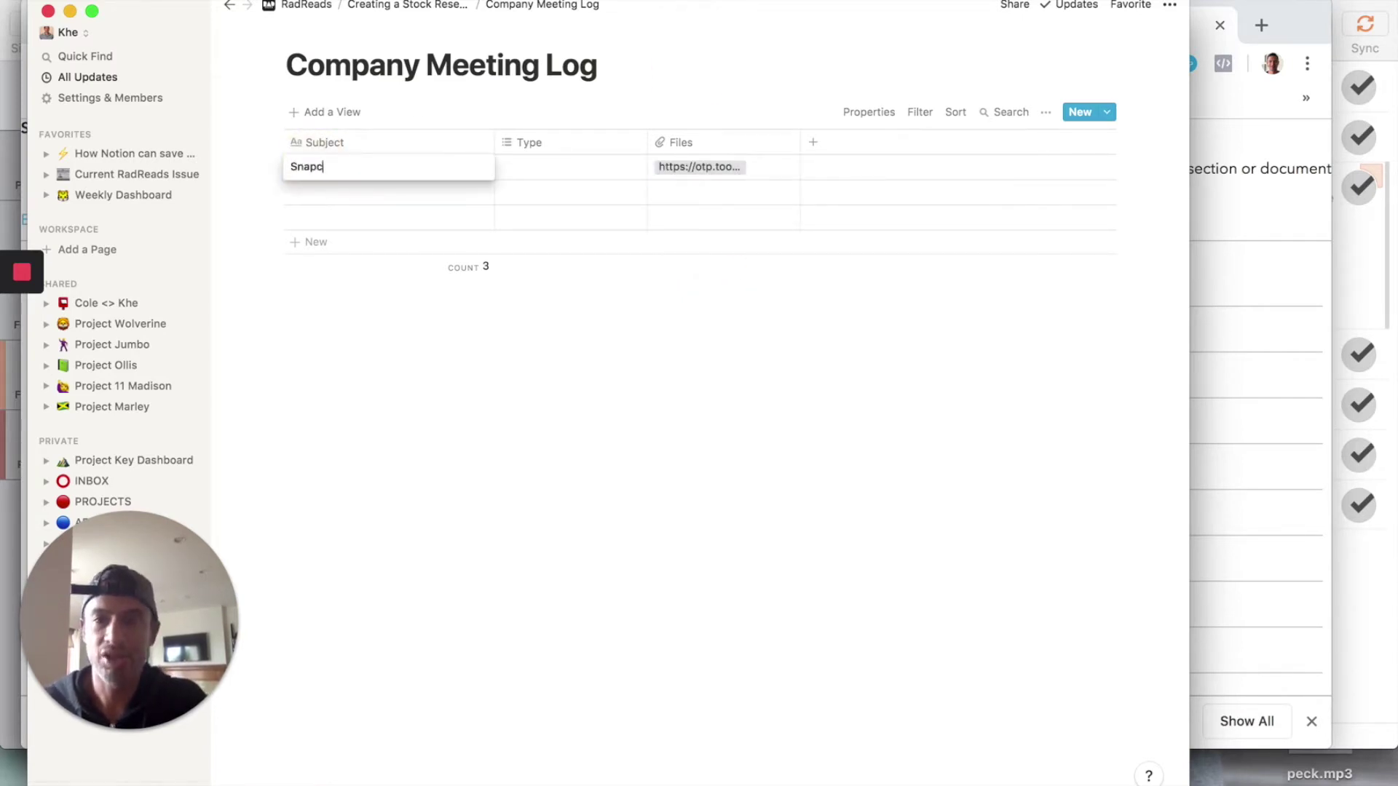
{"action": "type", "text": "hat Q"}
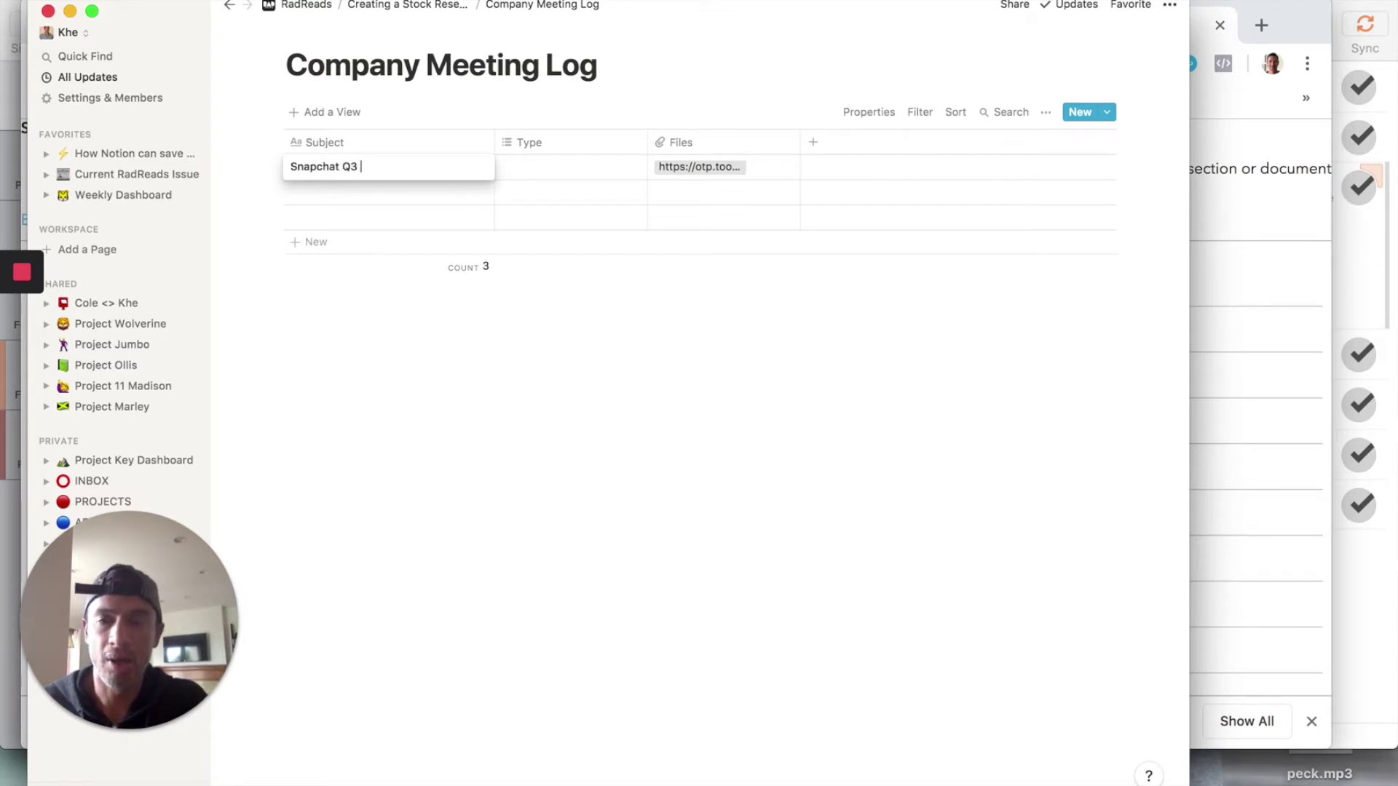
{"action": "type", "text": "3"}
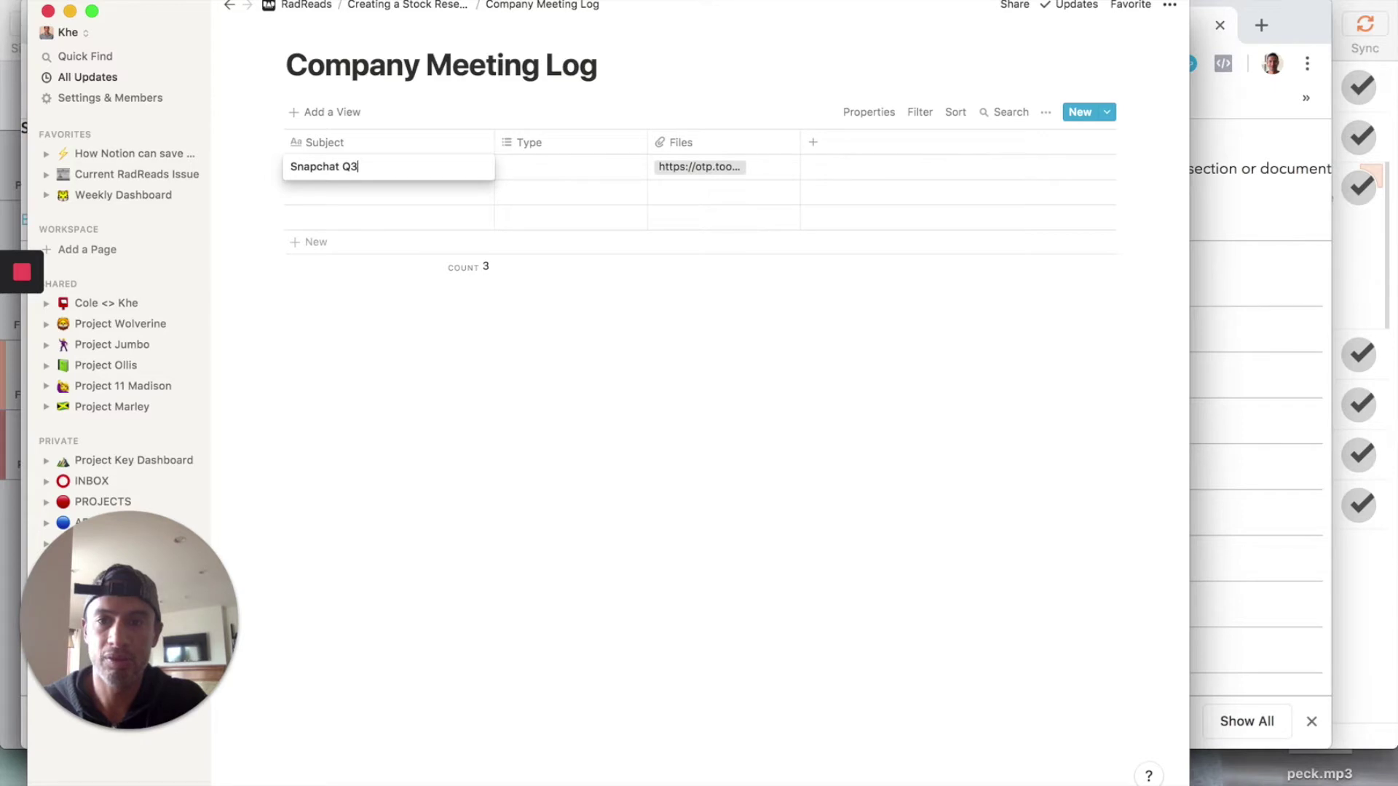
{"action": "type", "text": "-19 Fili"}
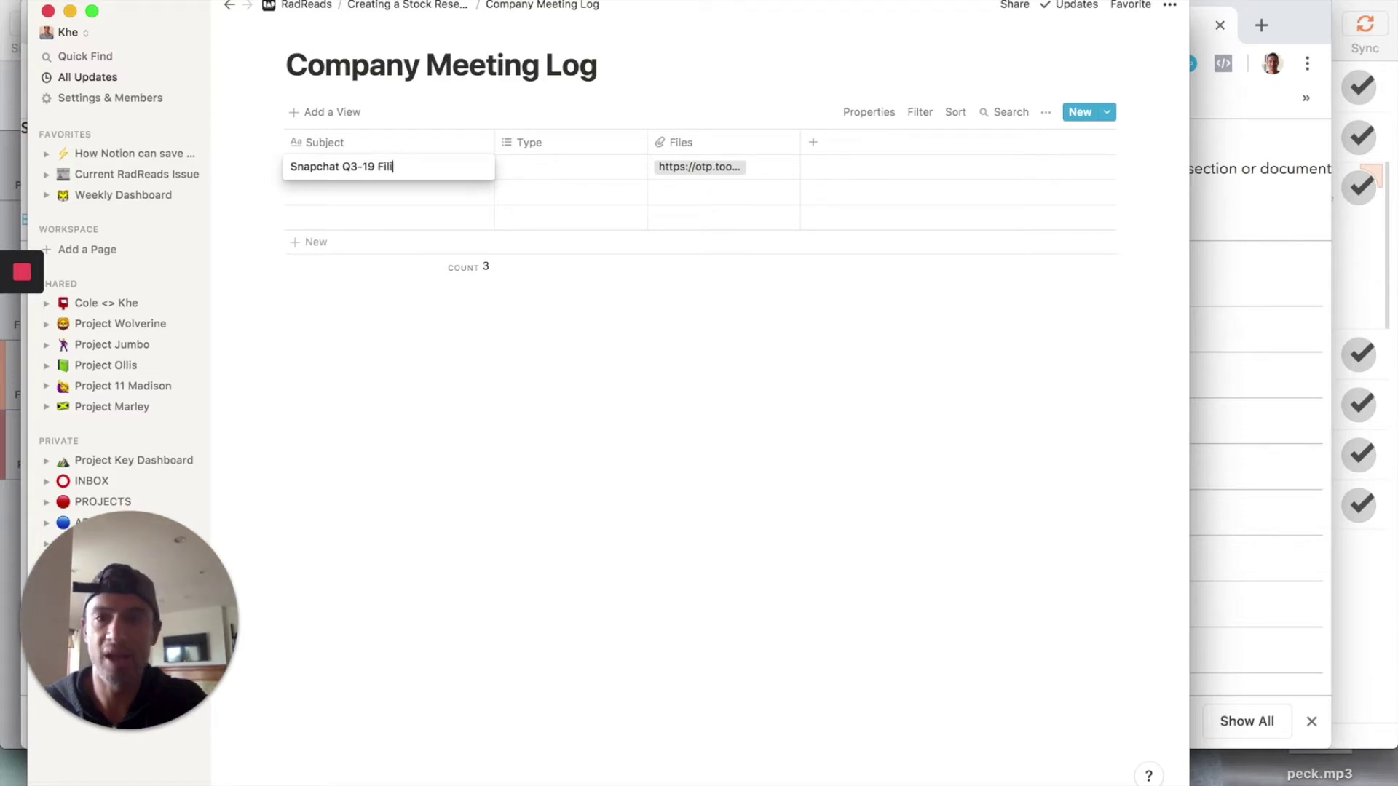
{"action": "type", "text": "ng"}
{"action": "key", "text": "Tab"}
Assign the Type "Earnings Recap" to the Snapchat Q3-19 Filing entry
{"action": "left_click", "coordinate": [525, 163]}
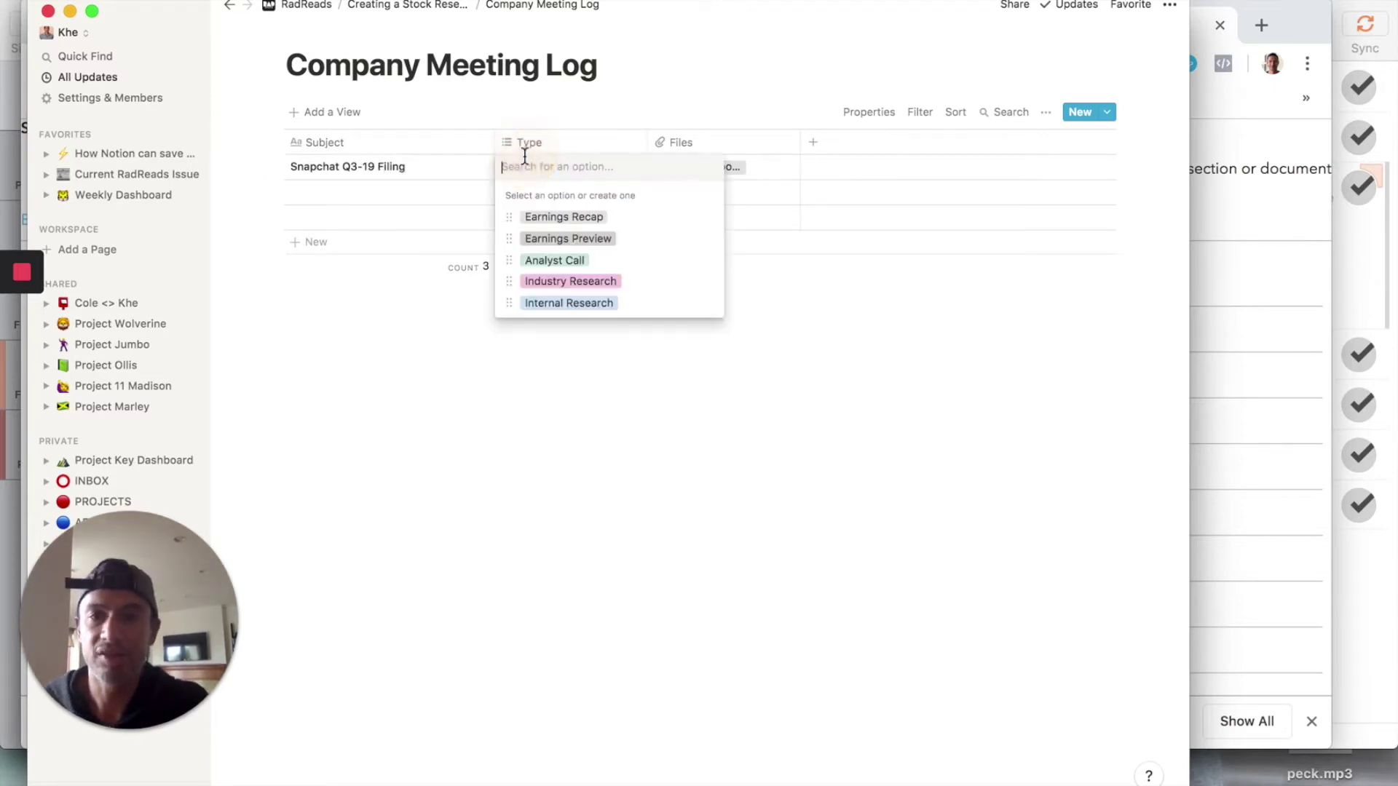
{"action": "left_click", "coordinate": [579, 218]}
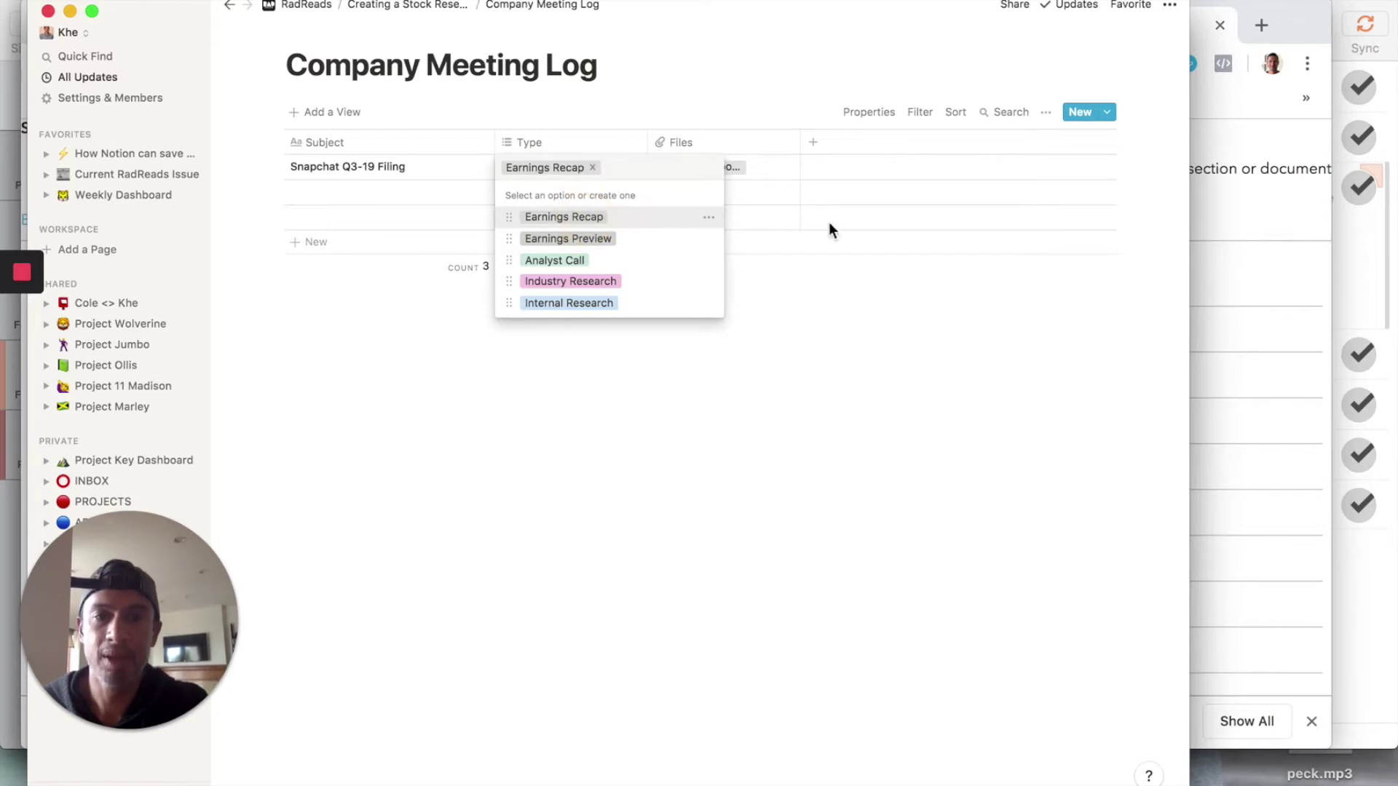
{"action": "left_click", "coordinate": [770, 96]}
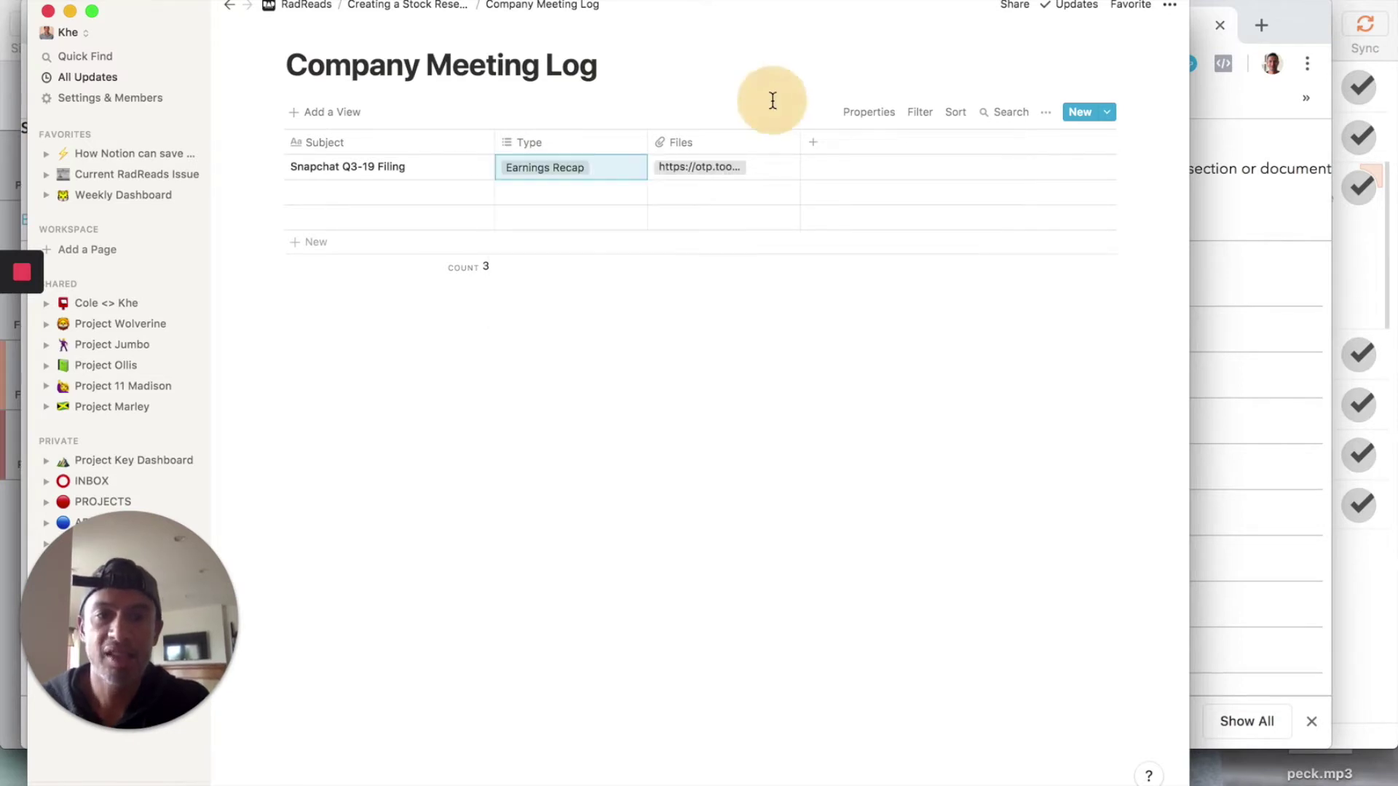
Add a new column named "Date" to the meeting log with the Date property type
{"action": "left_click", "coordinate": [819, 149]}
{"action": "type", "text": "Date"}
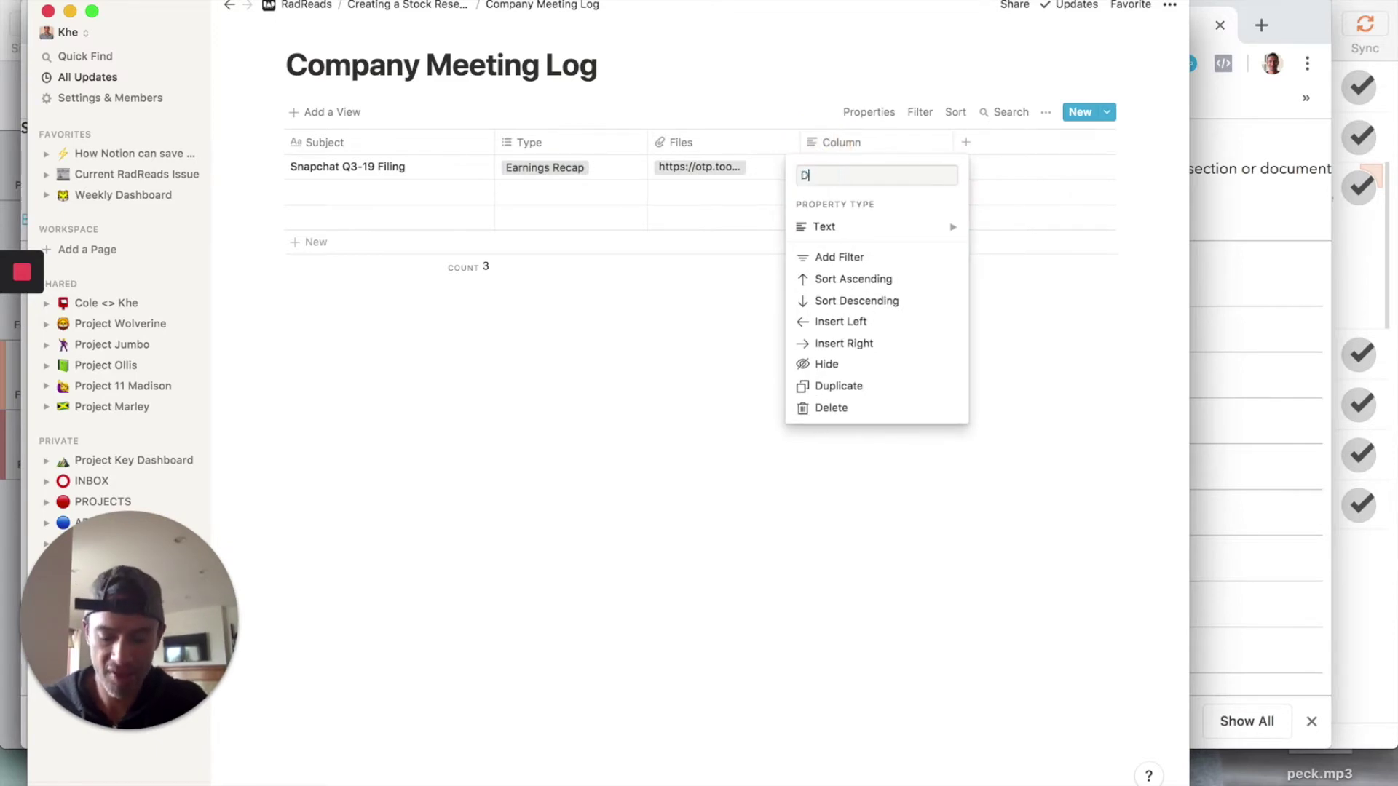
{"action": "mouse_move", "coordinate": [870, 237]}
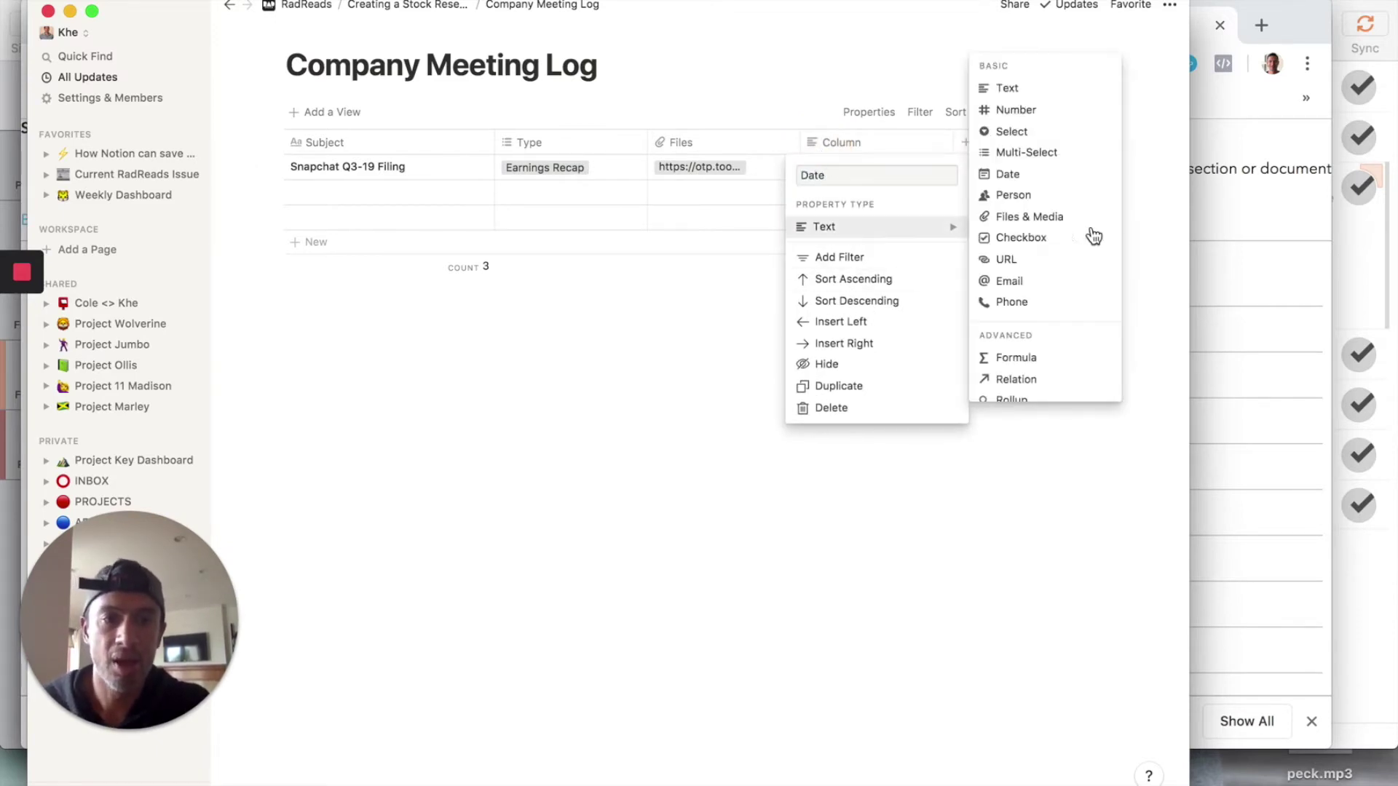
{"action": "left_click", "coordinate": [1045, 182]}
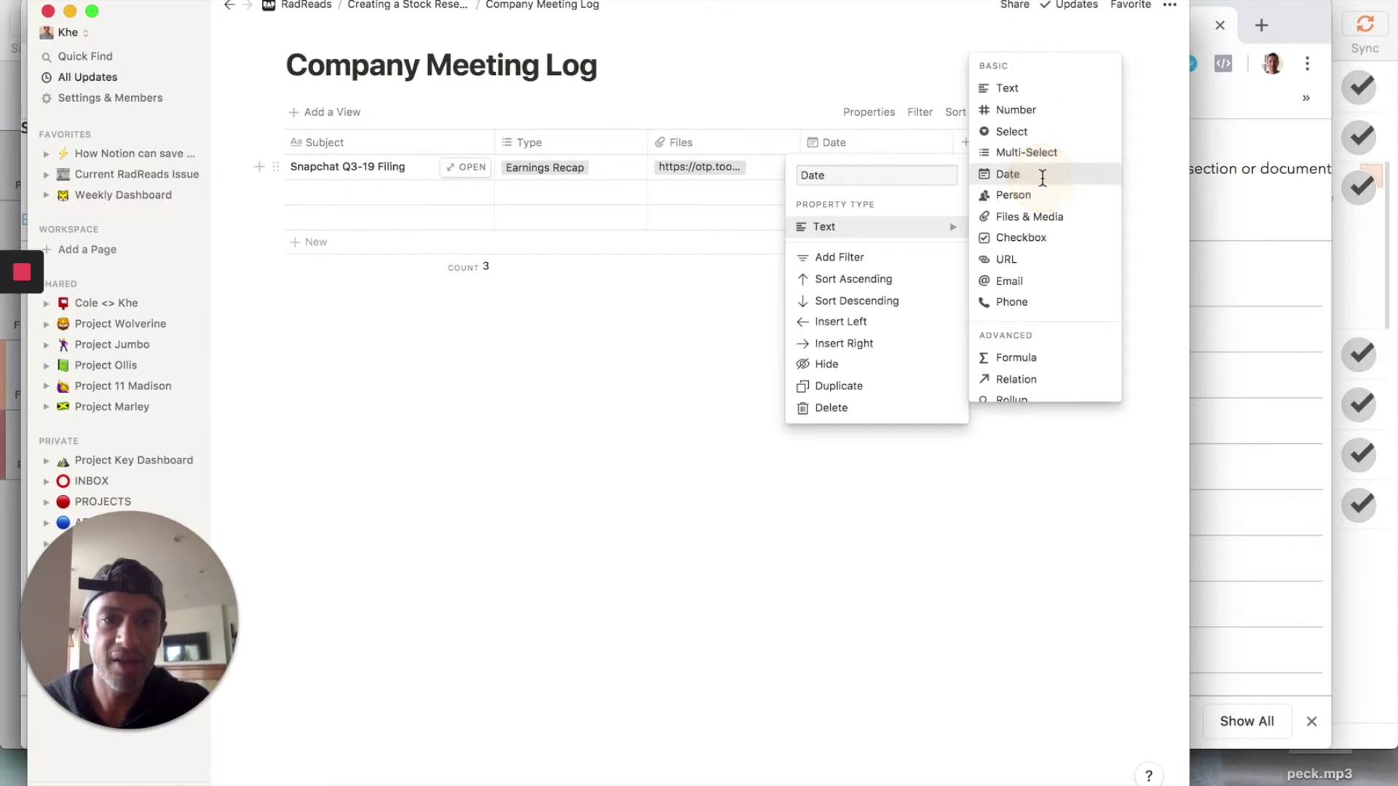
Add a new column named "Medium" to the meeting log with the Select property type
{"action": "left_click", "coordinate": [962, 144]}
{"action": "type", "text": "Medium"}
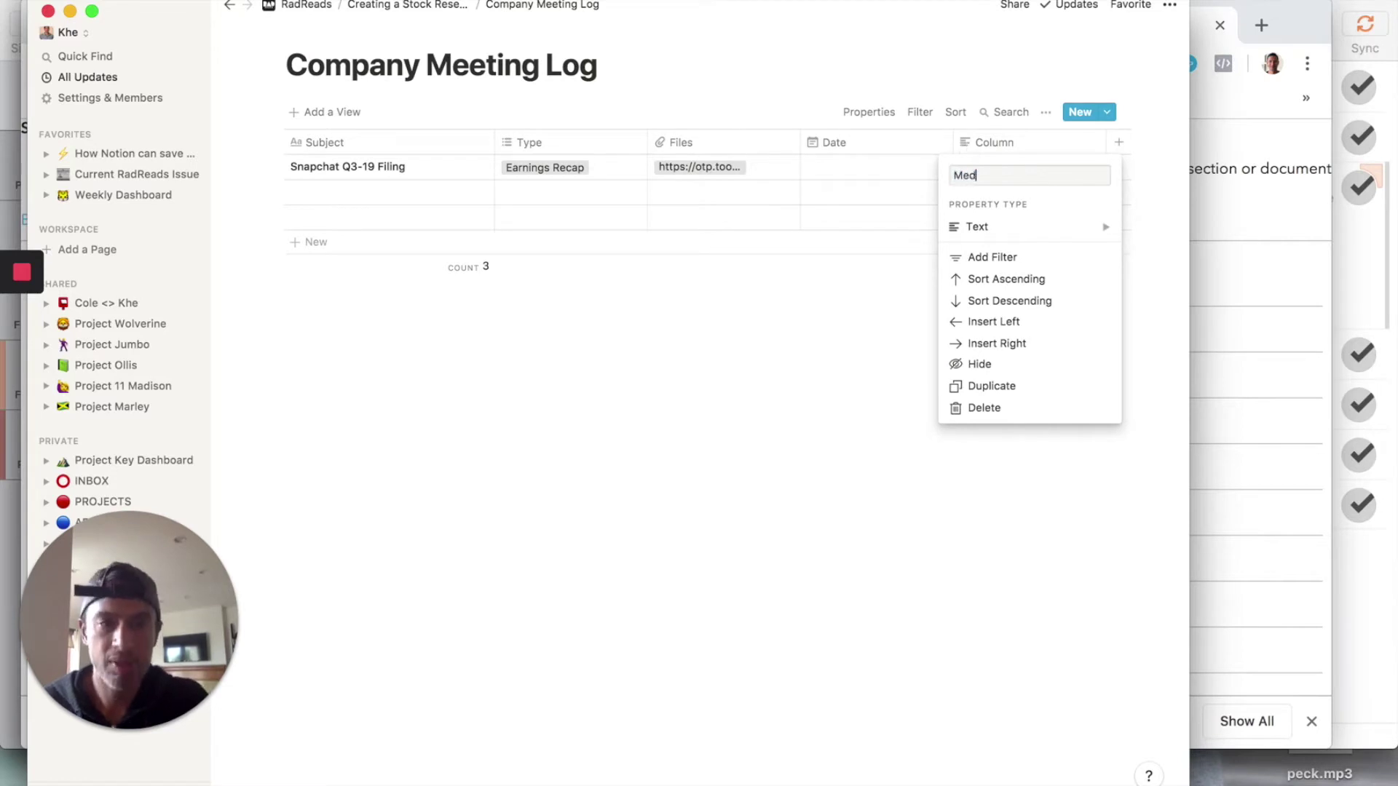
{"action": "left_click", "coordinate": [995, 234]}
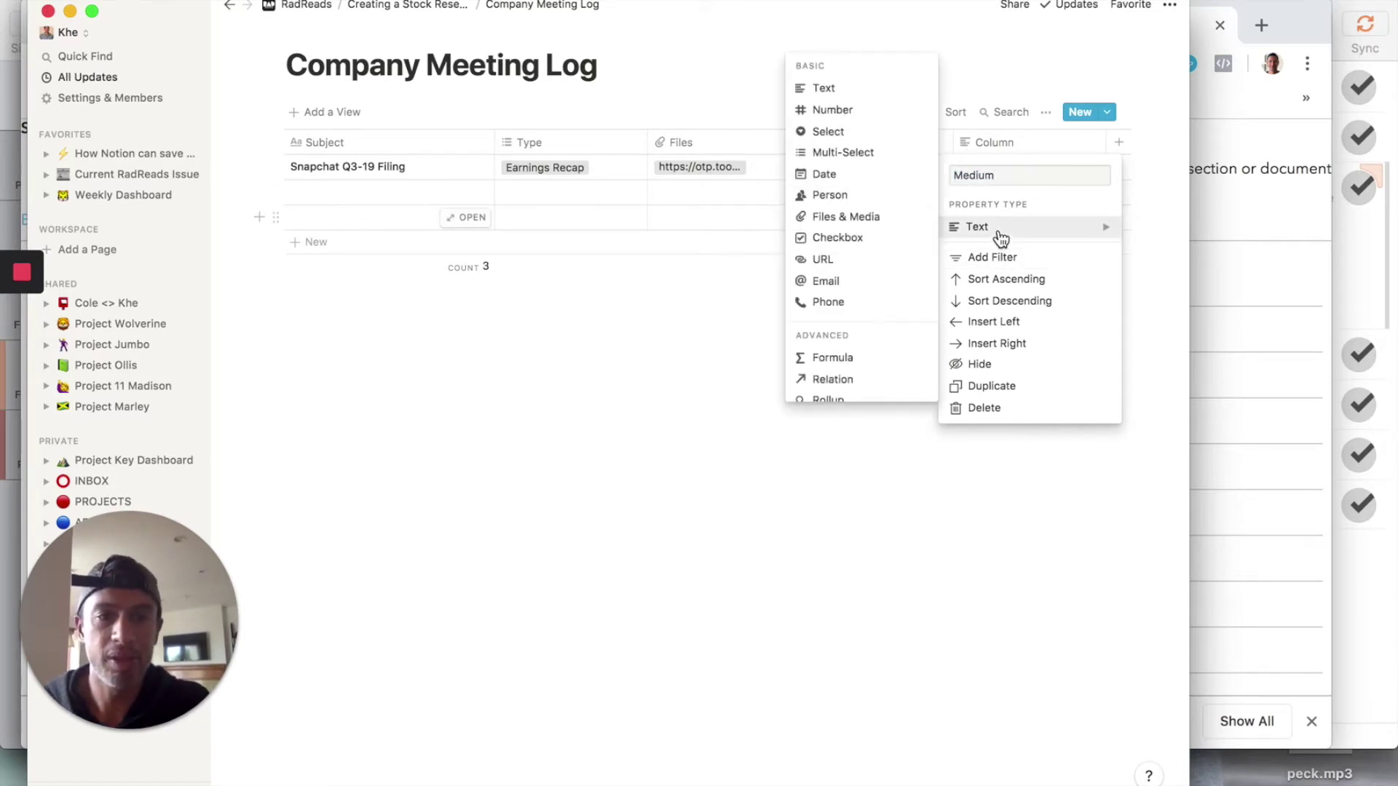
{"action": "left_click", "coordinate": [842, 134]}
Create the Medium options "Call" and "Meeting" in the first entry
{"action": "left_click", "coordinate": [1020, 167]}
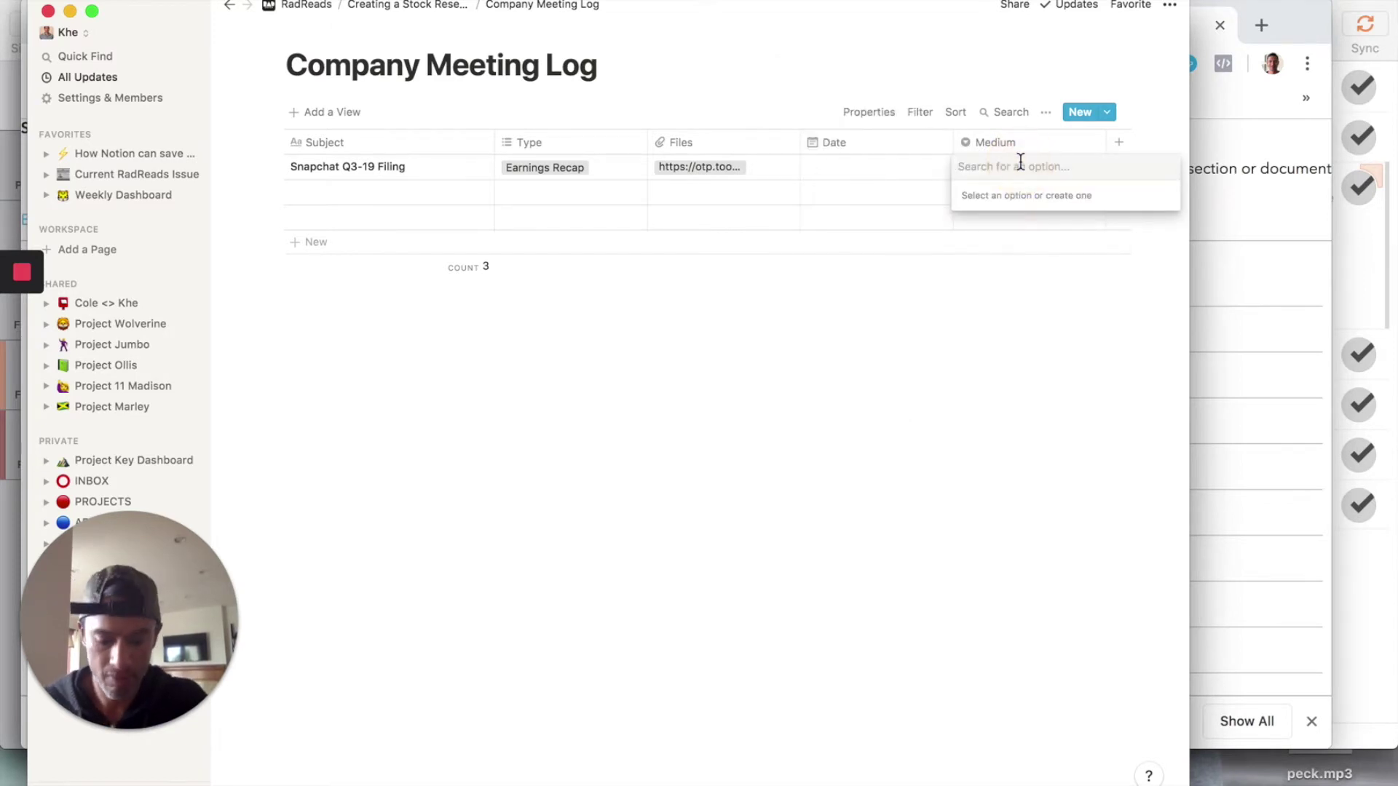
{"action": "type", "text": "Hi"}
{"action": "key", "text": "BackSpace"}
{"action": "key", "text": "BackSpace"}
{"action": "type", "text": "Call"}
{"action": "key", "text": "Return"}
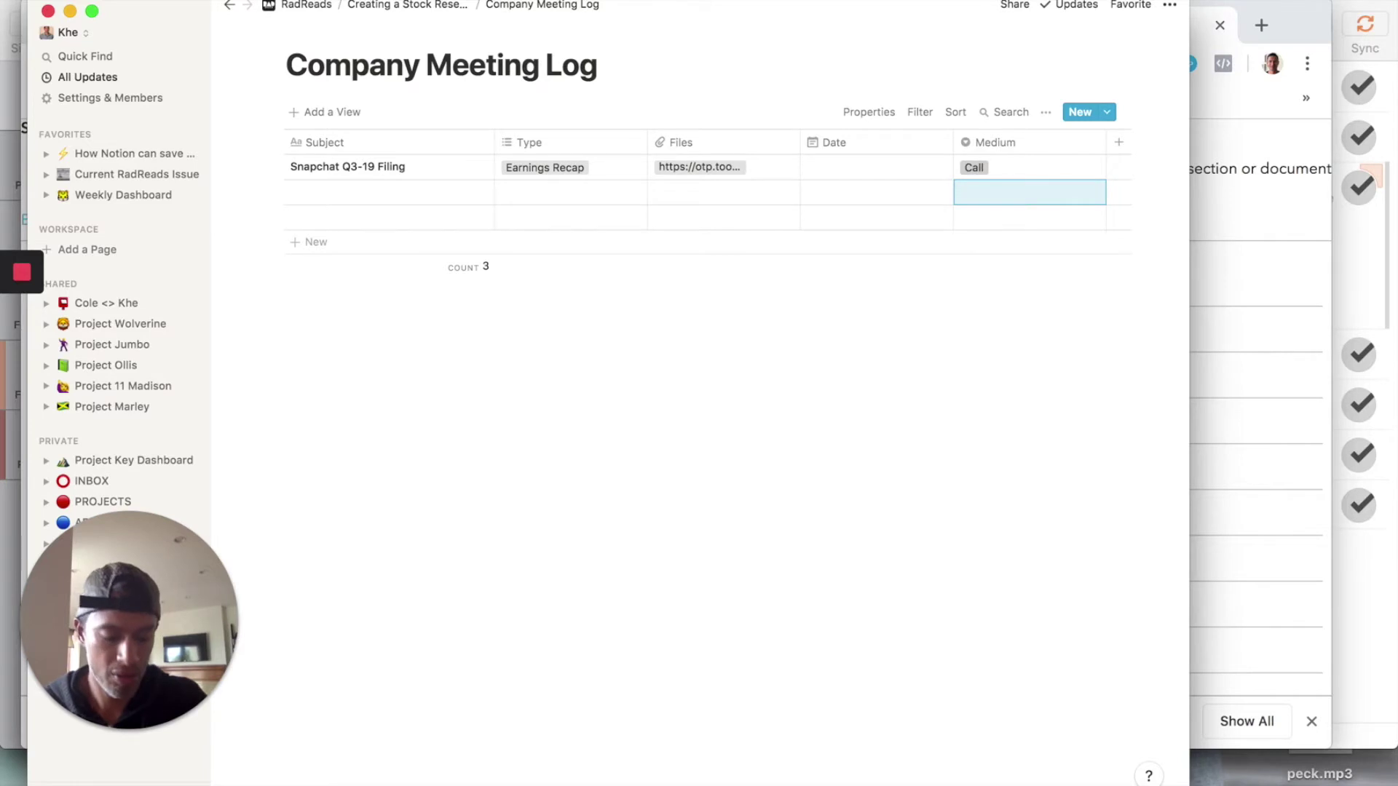
{"action": "left_click", "coordinate": [1028, 167]}
{"action": "type", "text": "Meeting"}
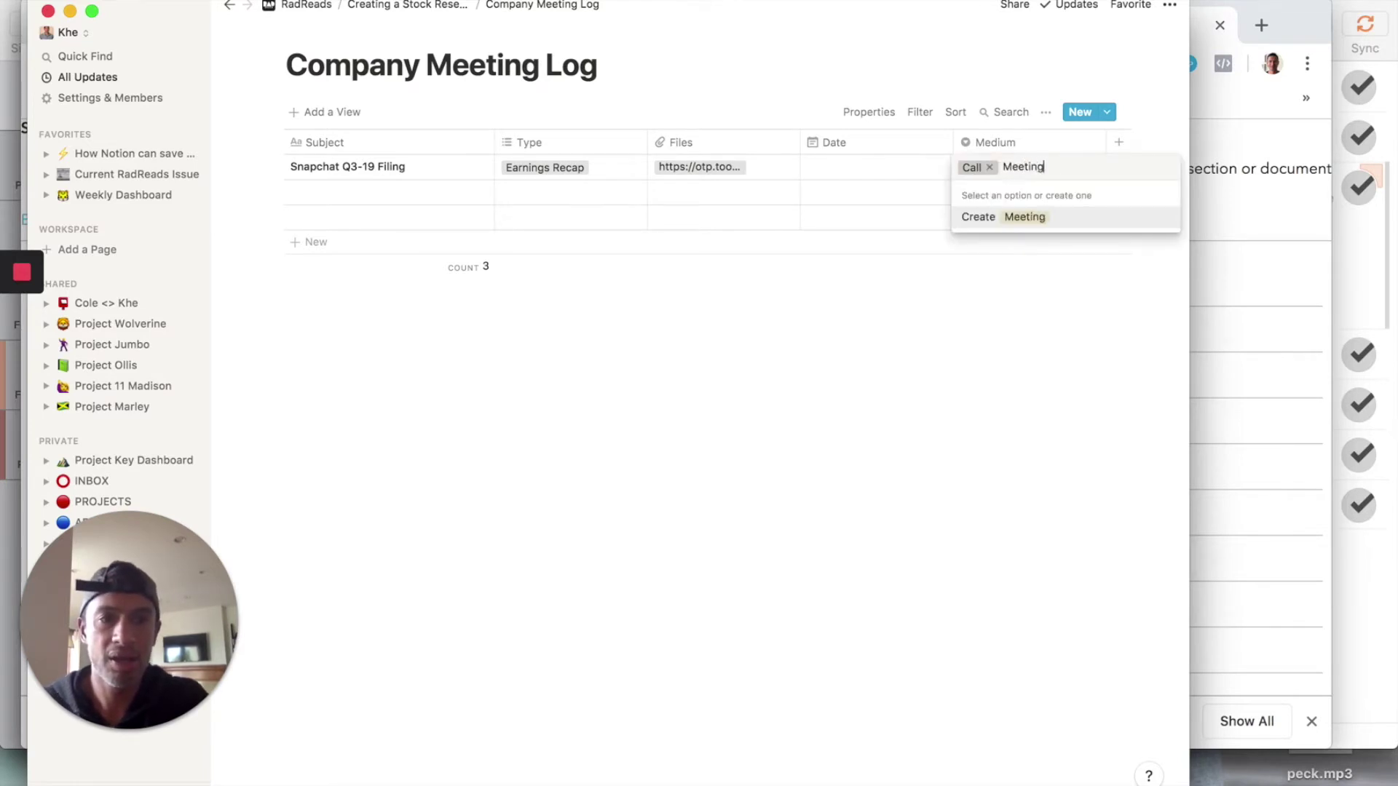
{"action": "key", "text": "Return"}
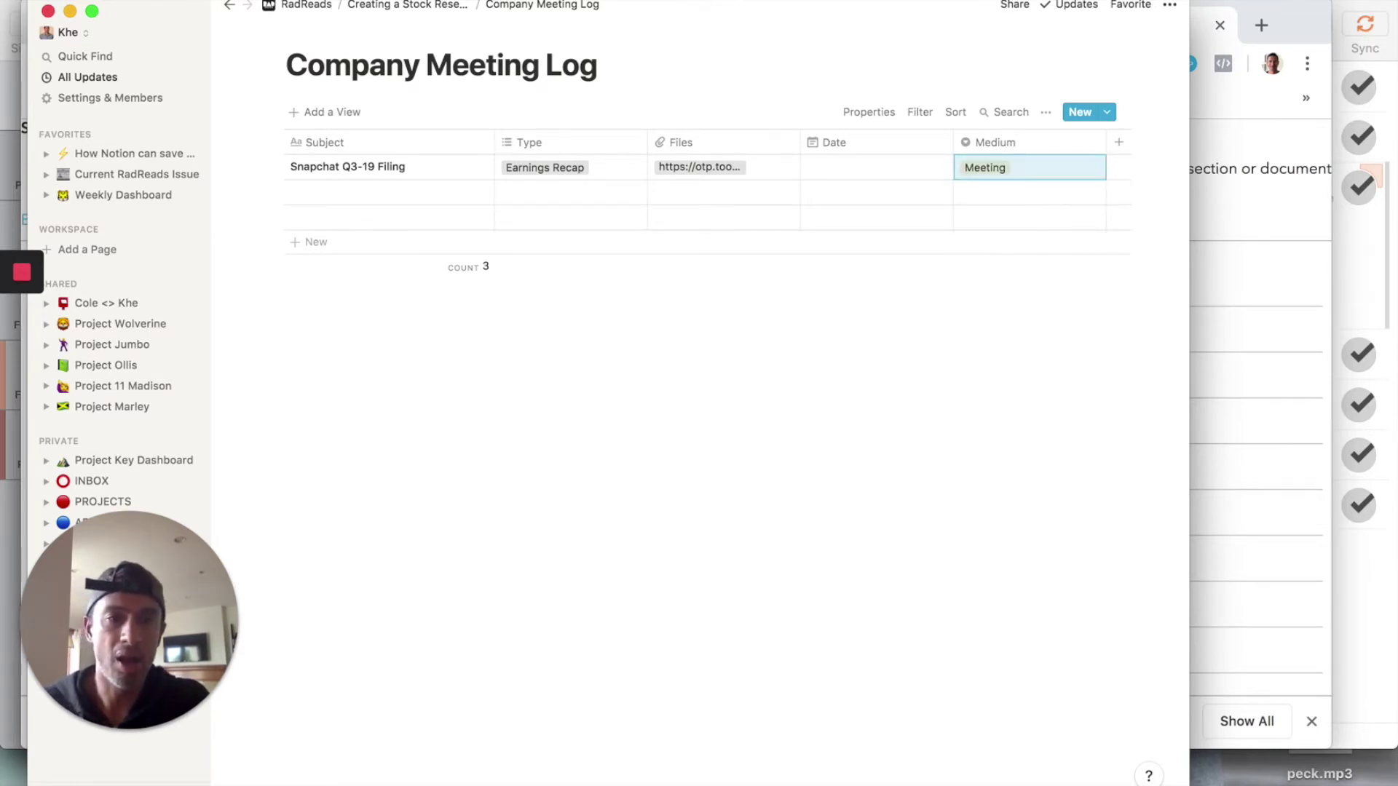
Create the further Medium options "1:1" and "Conference" and set the first entry's Medium to Call
{"action": "type", "text": "1:1"}
{"action": "key", "text": "Return"}
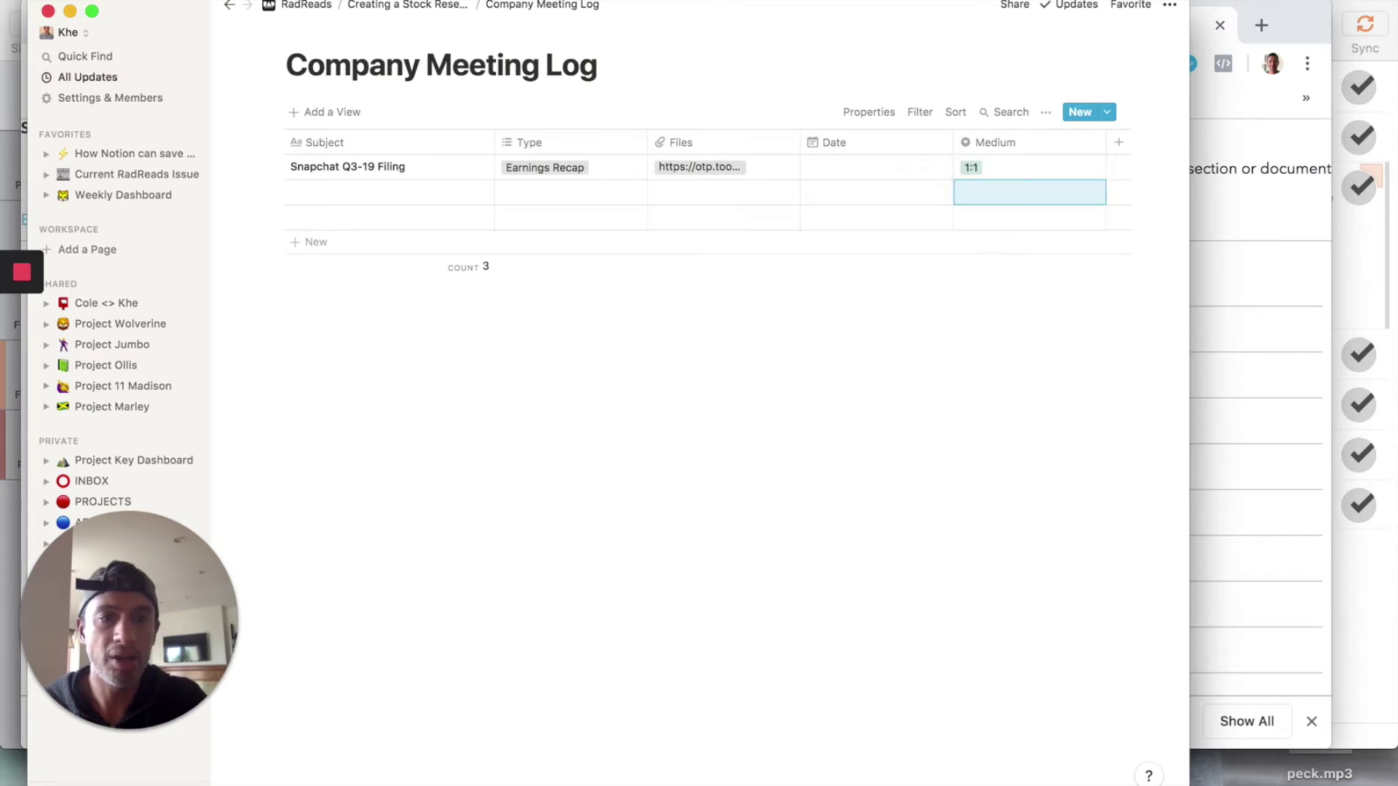
{"action": "key", "text": "Return"}
{"action": "type", "text": "Con"}
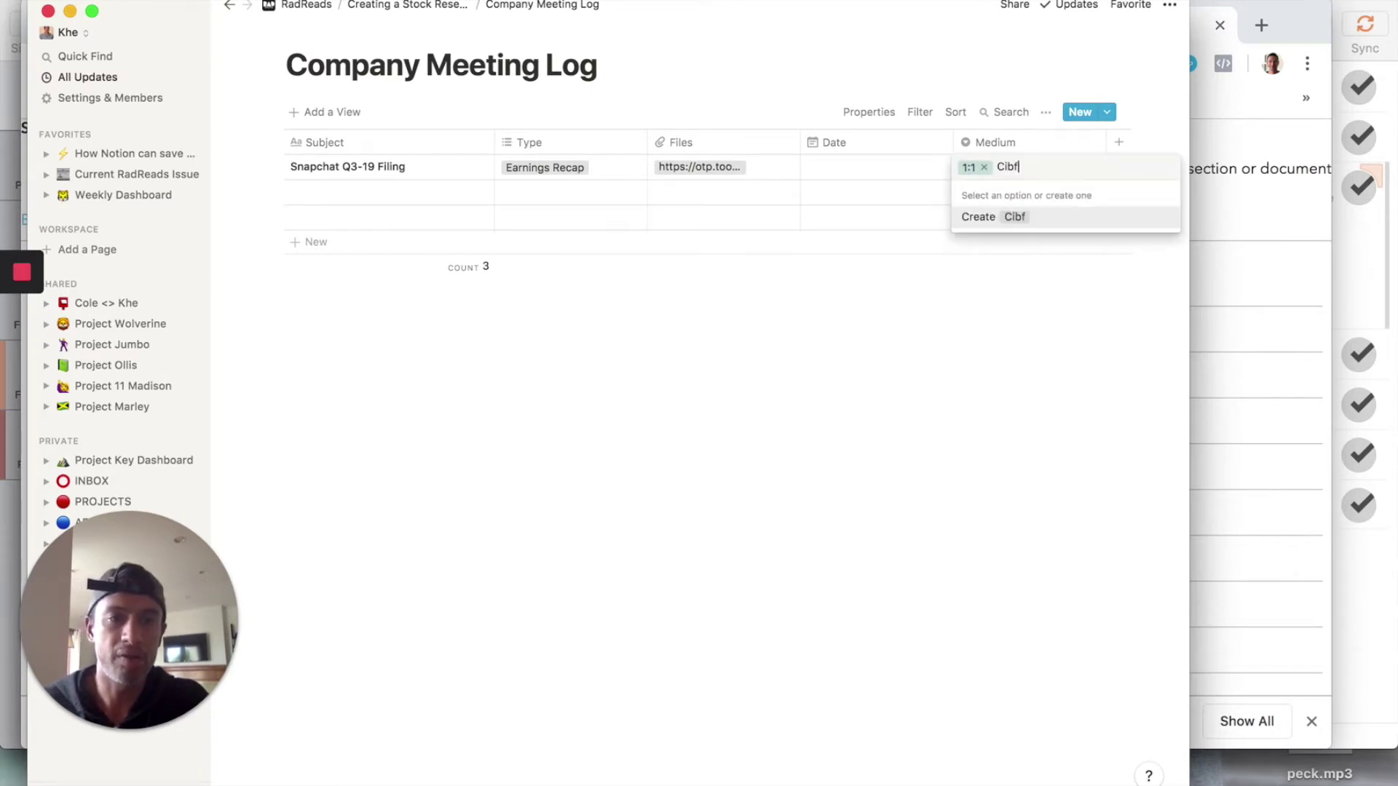
{"action": "type", "text": "ference"}
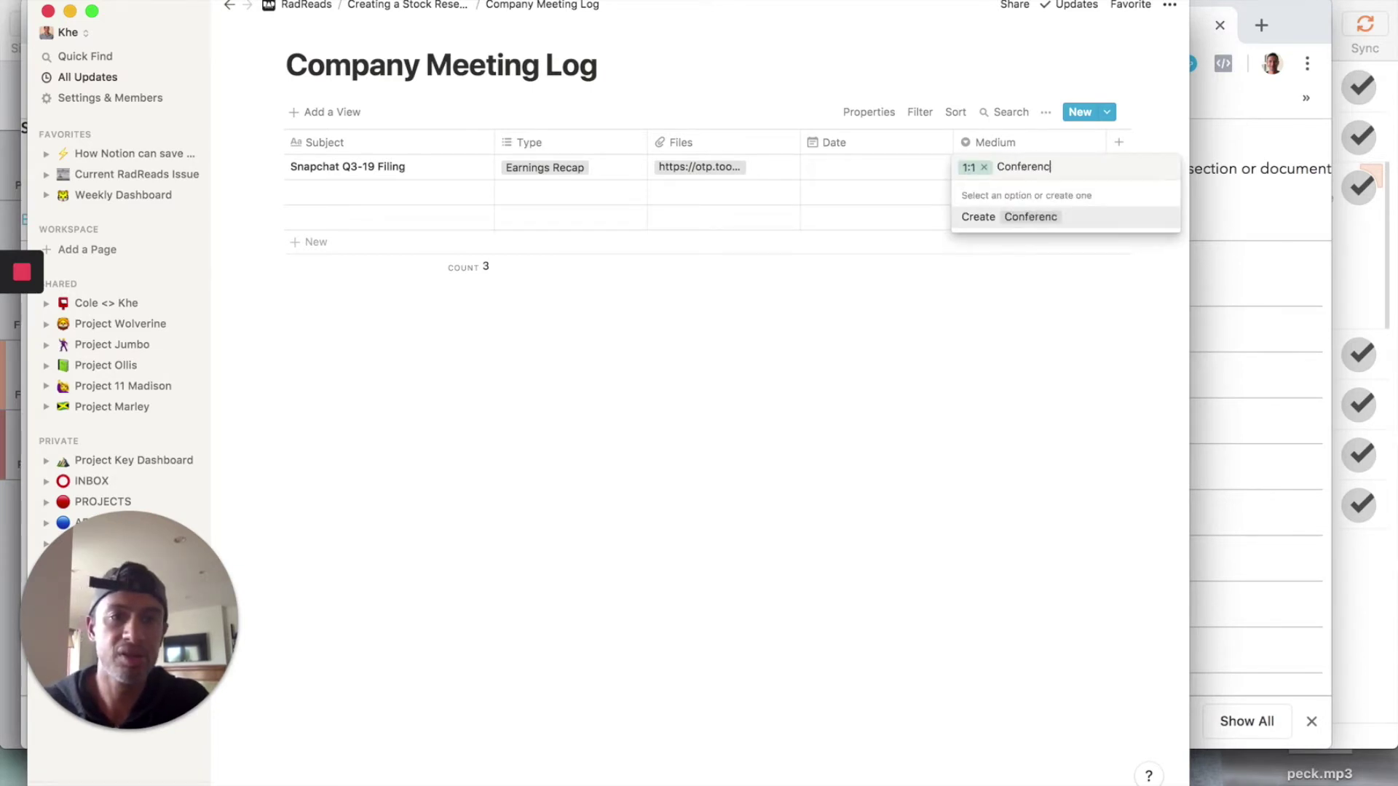
{"action": "key", "text": "Return"}
{"action": "left_click", "coordinate": [1054, 171]}
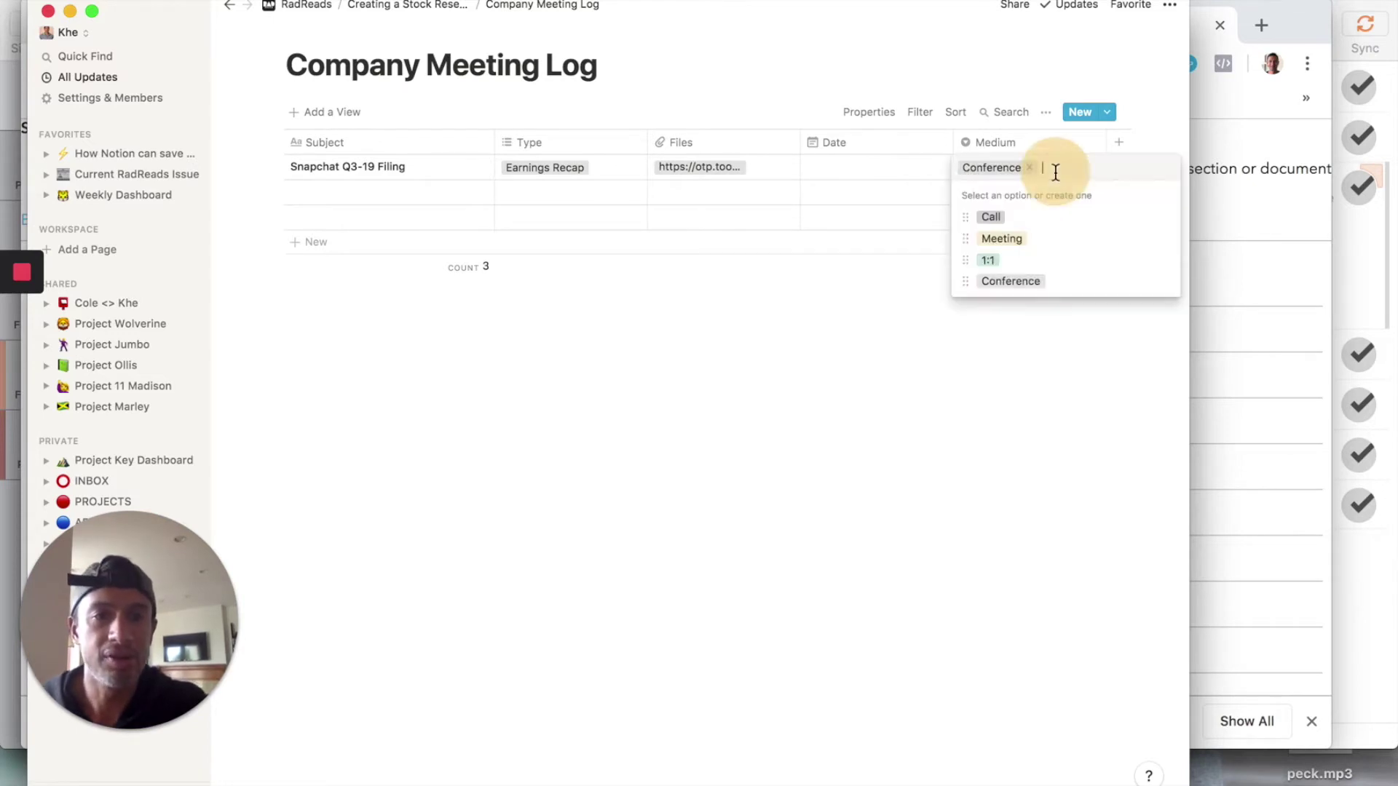
{"action": "left_click", "coordinate": [991, 217]}
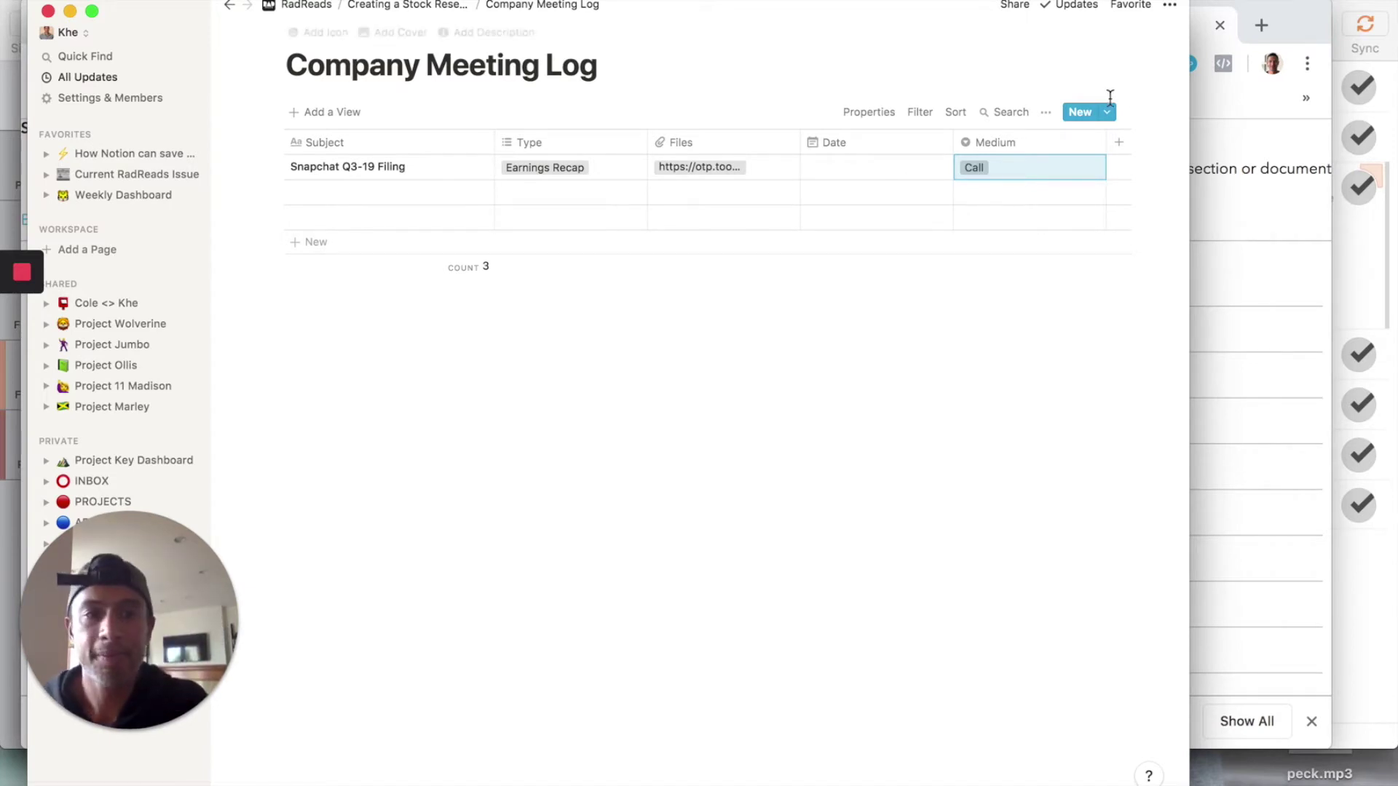
Add a new column named "Rank" to the meeting log with the Number property type
{"action": "left_click", "coordinate": [1119, 142]}
{"action": "type", "text": "Rah"}
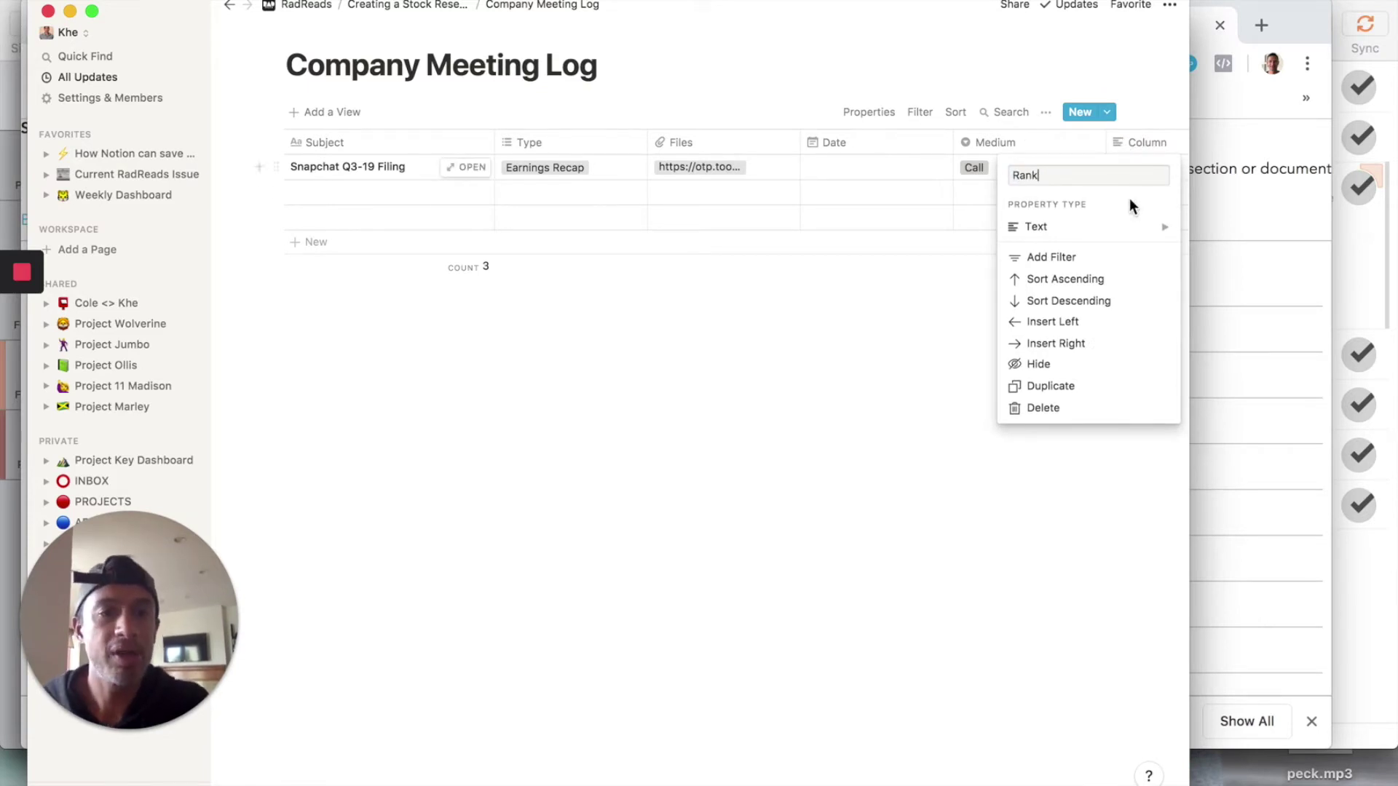
{"action": "mouse_move", "coordinate": [1082, 234]}
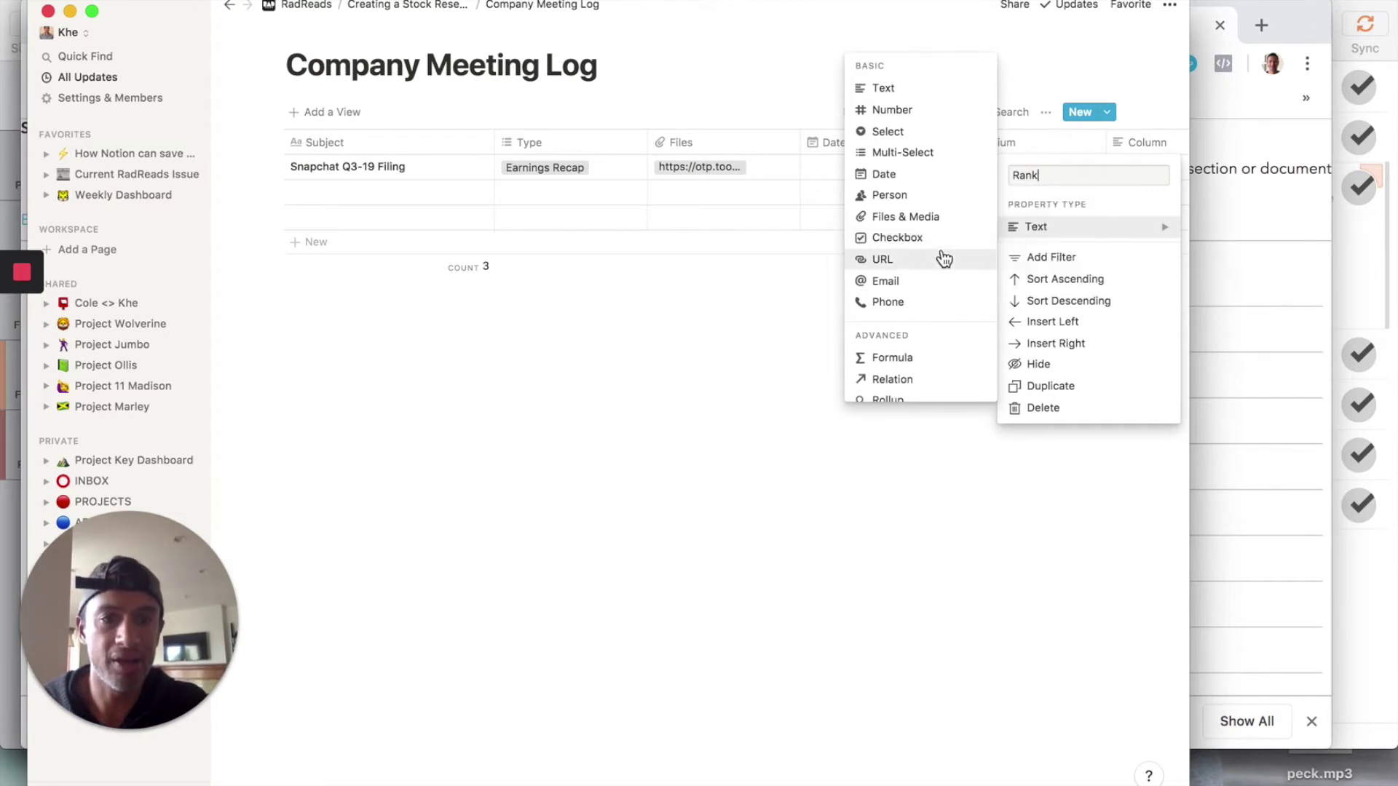
{"action": "left_click", "coordinate": [908, 112]}
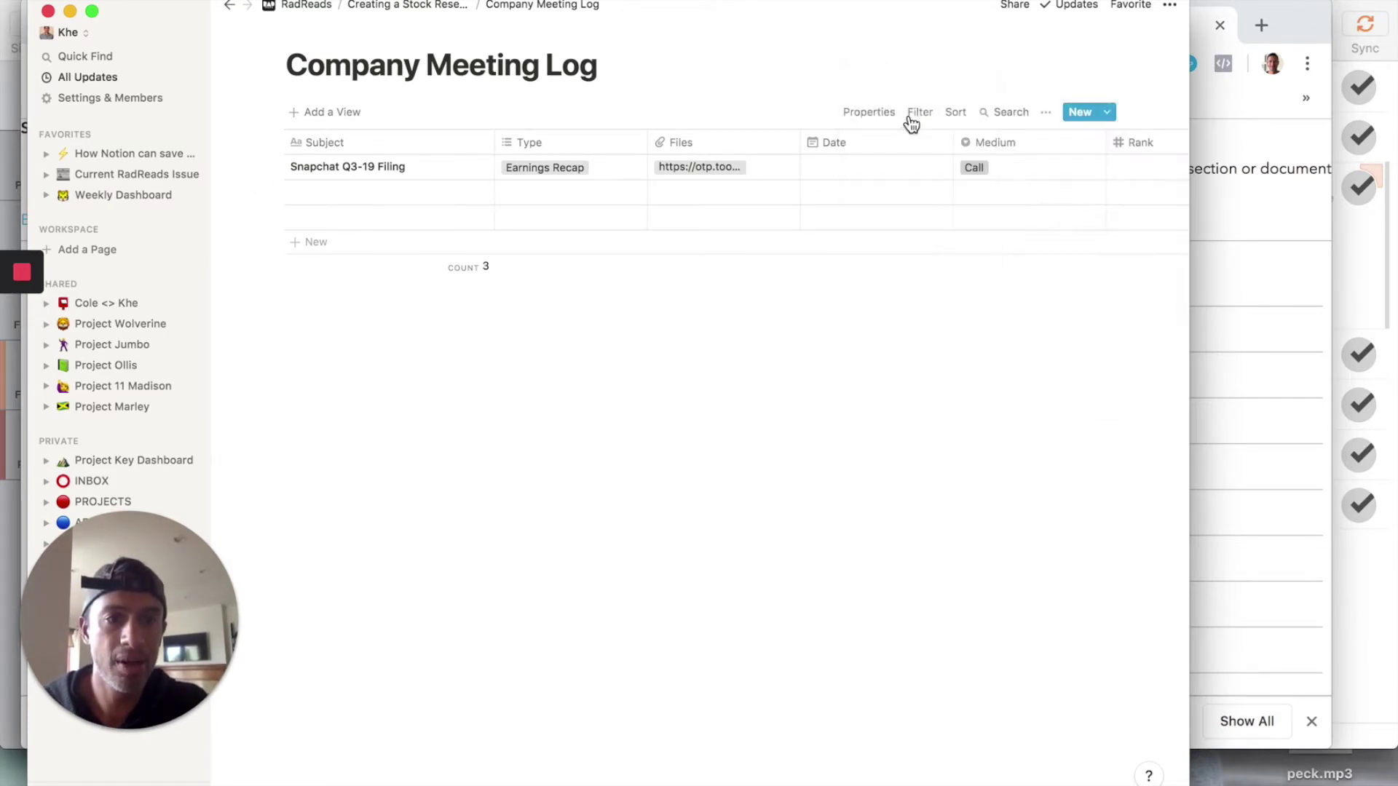
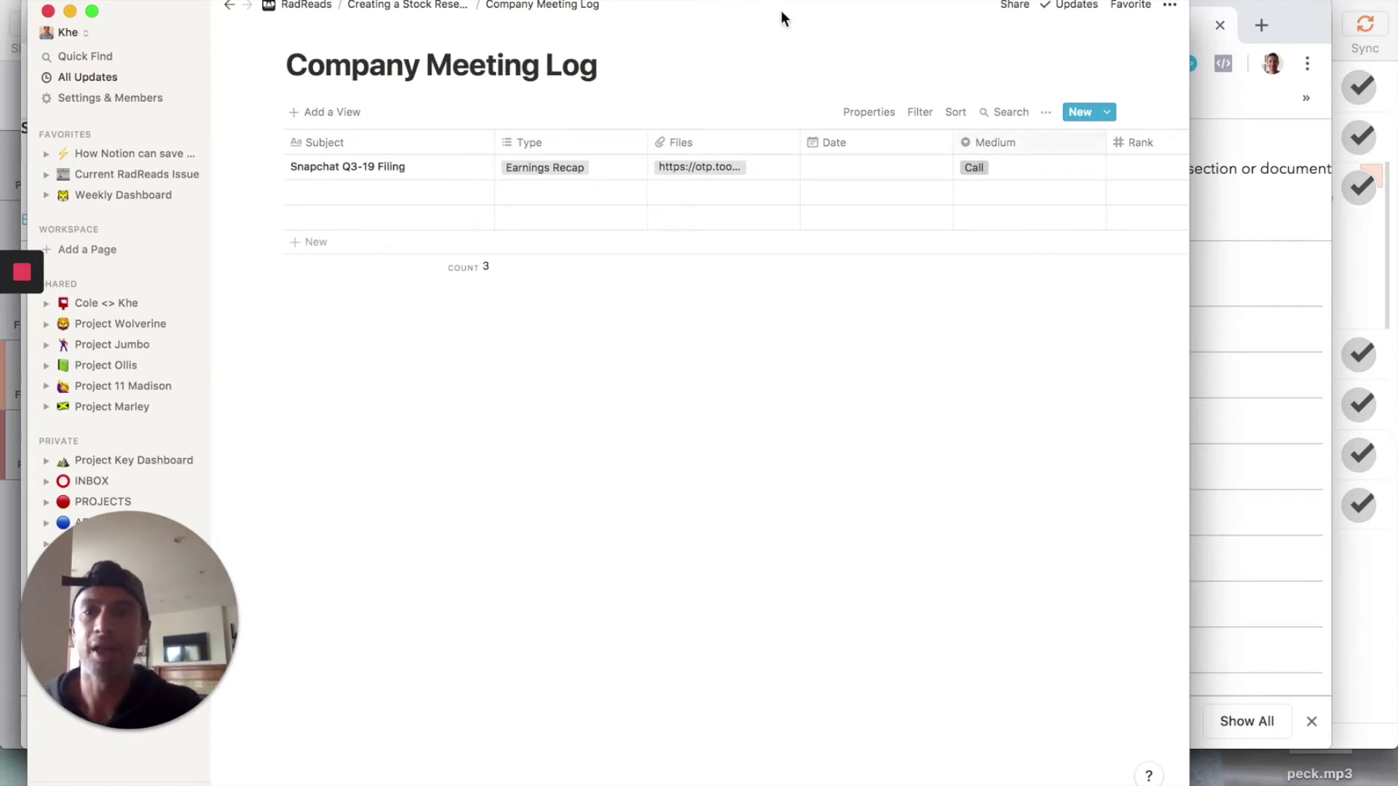
Review the subjects and types of the entries in the meeting log
{"action": "mouse_move", "coordinate": [26, 280]}
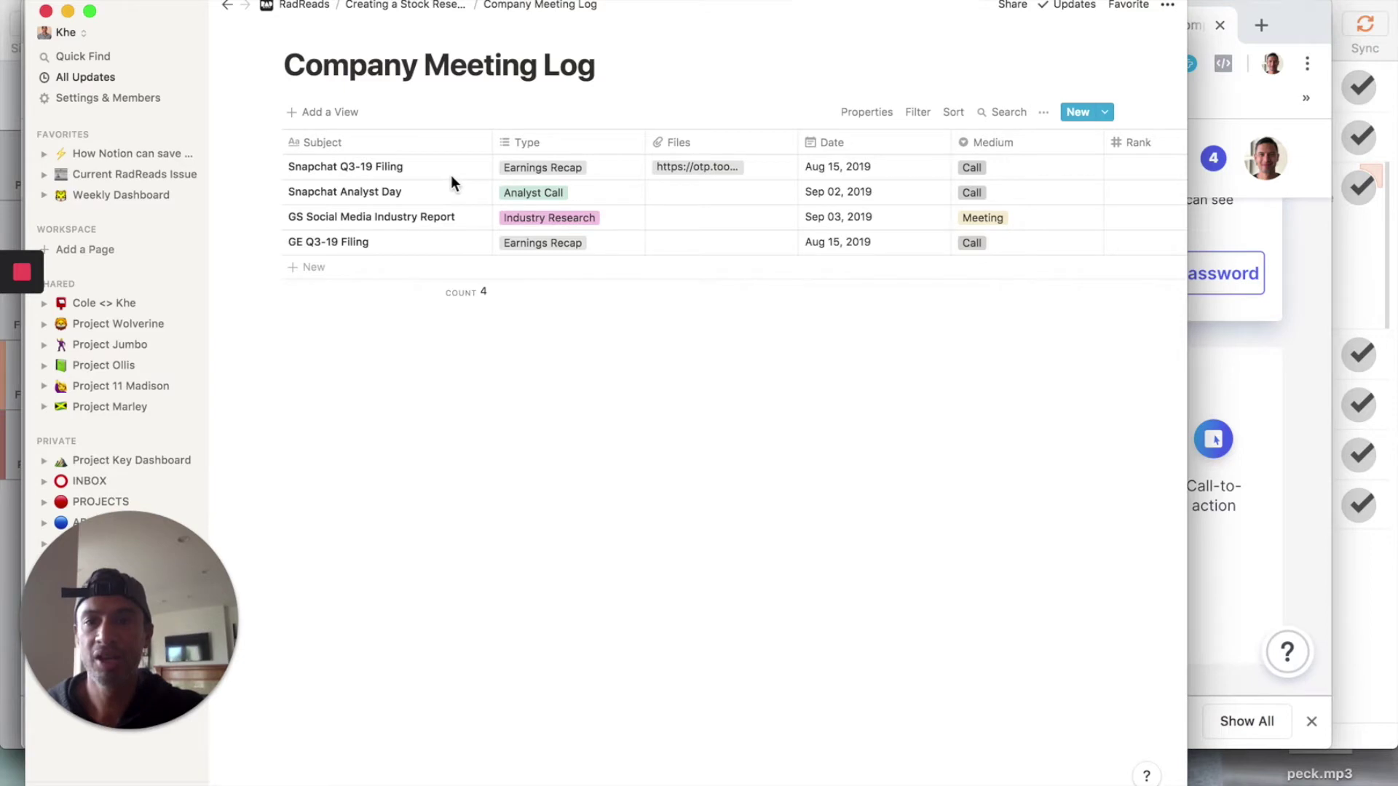
{"action": "left_click", "coordinate": [406, 166]}
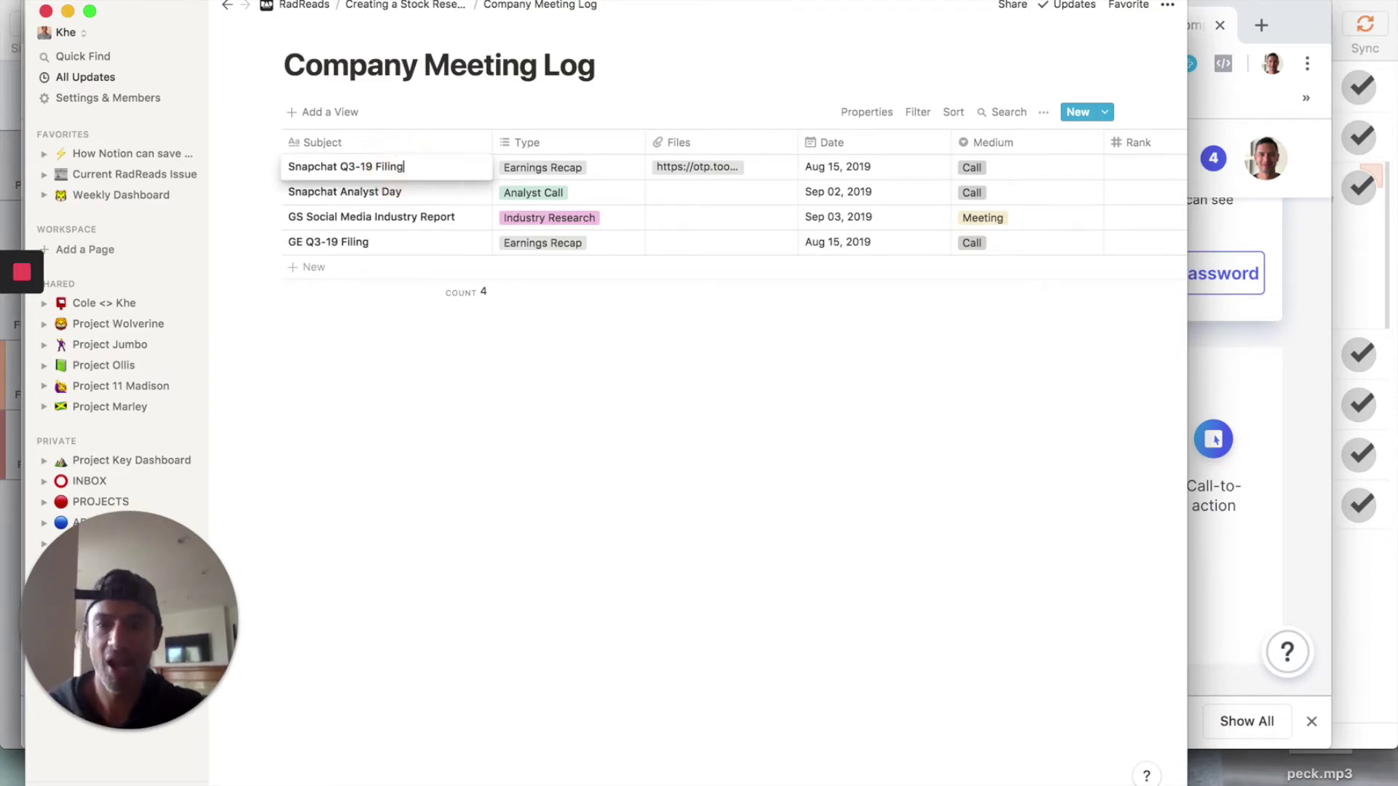
{"action": "key", "text": "Escape"}
{"action": "key", "text": "Down"}
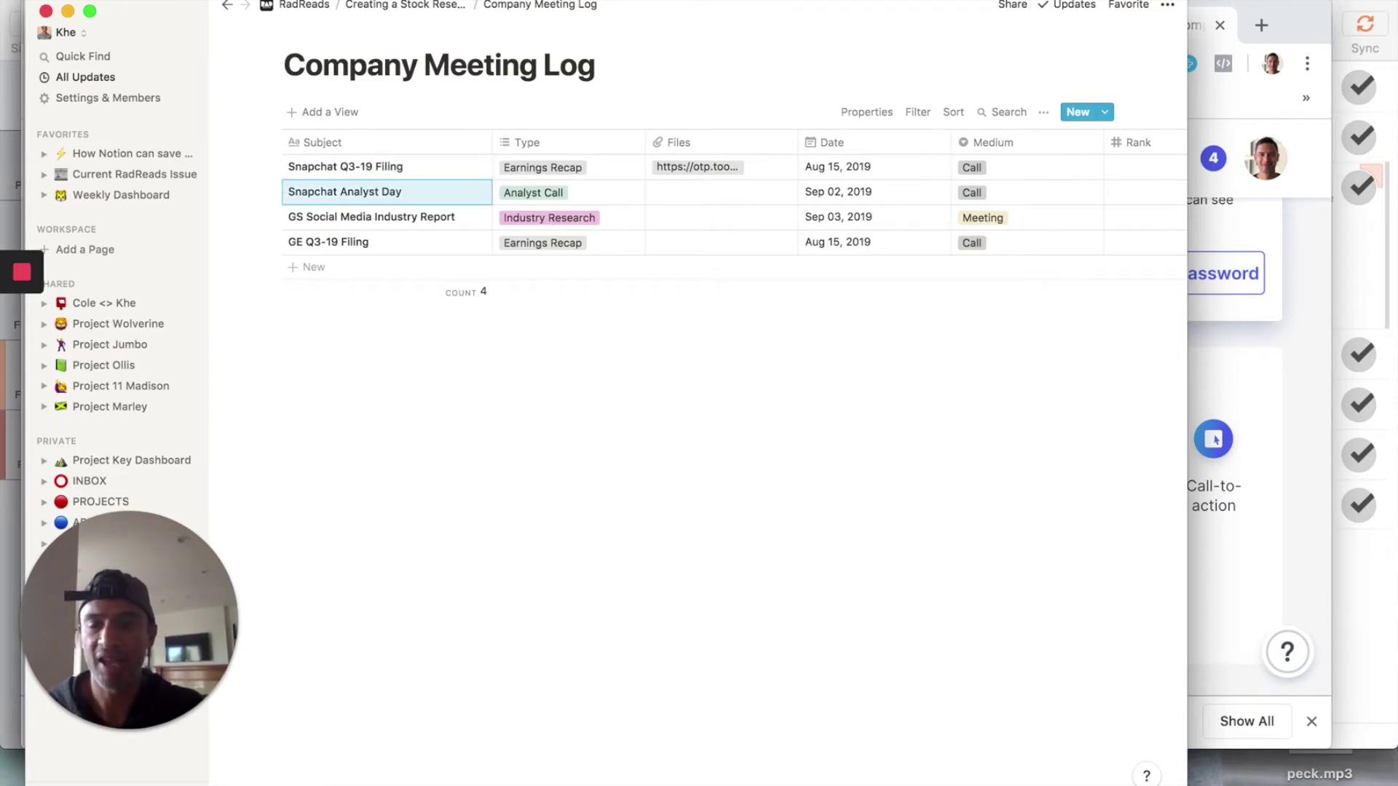
{"action": "key", "text": "Down"}
{"action": "key", "text": "Down"}
{"action": "key", "text": "Right"}
{"action": "key", "text": "Up"}
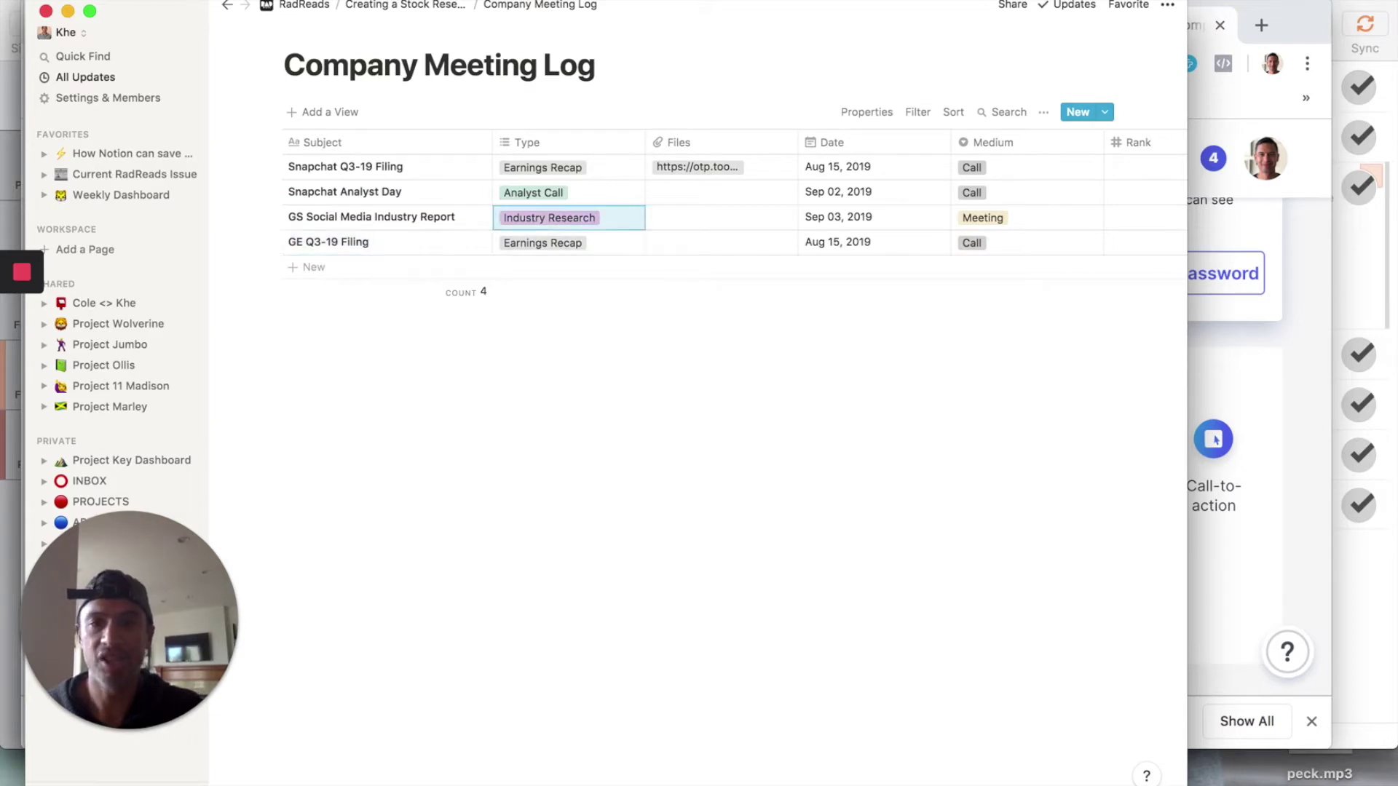
{"action": "key", "text": "Right"}
{"action": "key", "text": "Left"}
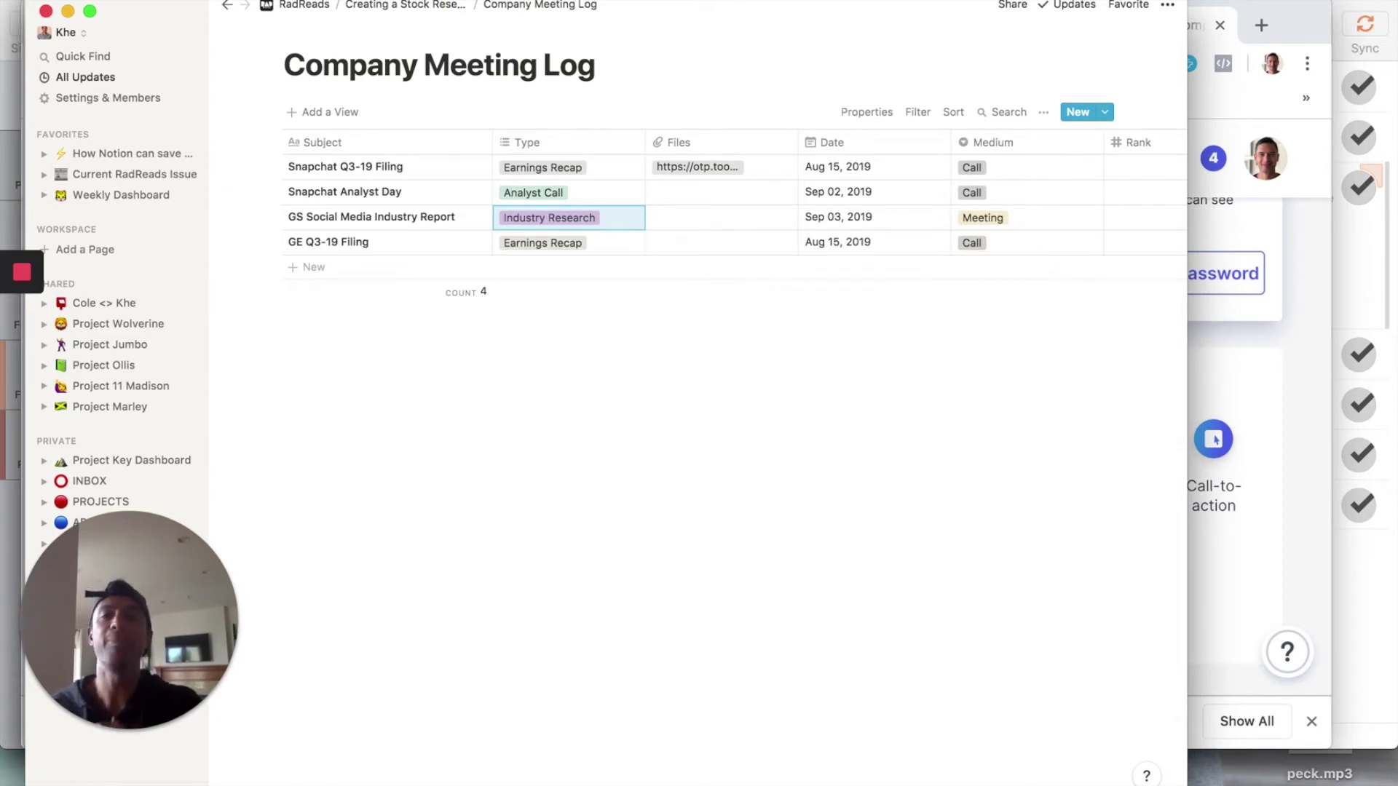
Insert a new column directly before the Type column and set its property type to Relation
{"action": "left_click", "coordinate": [548, 145]}
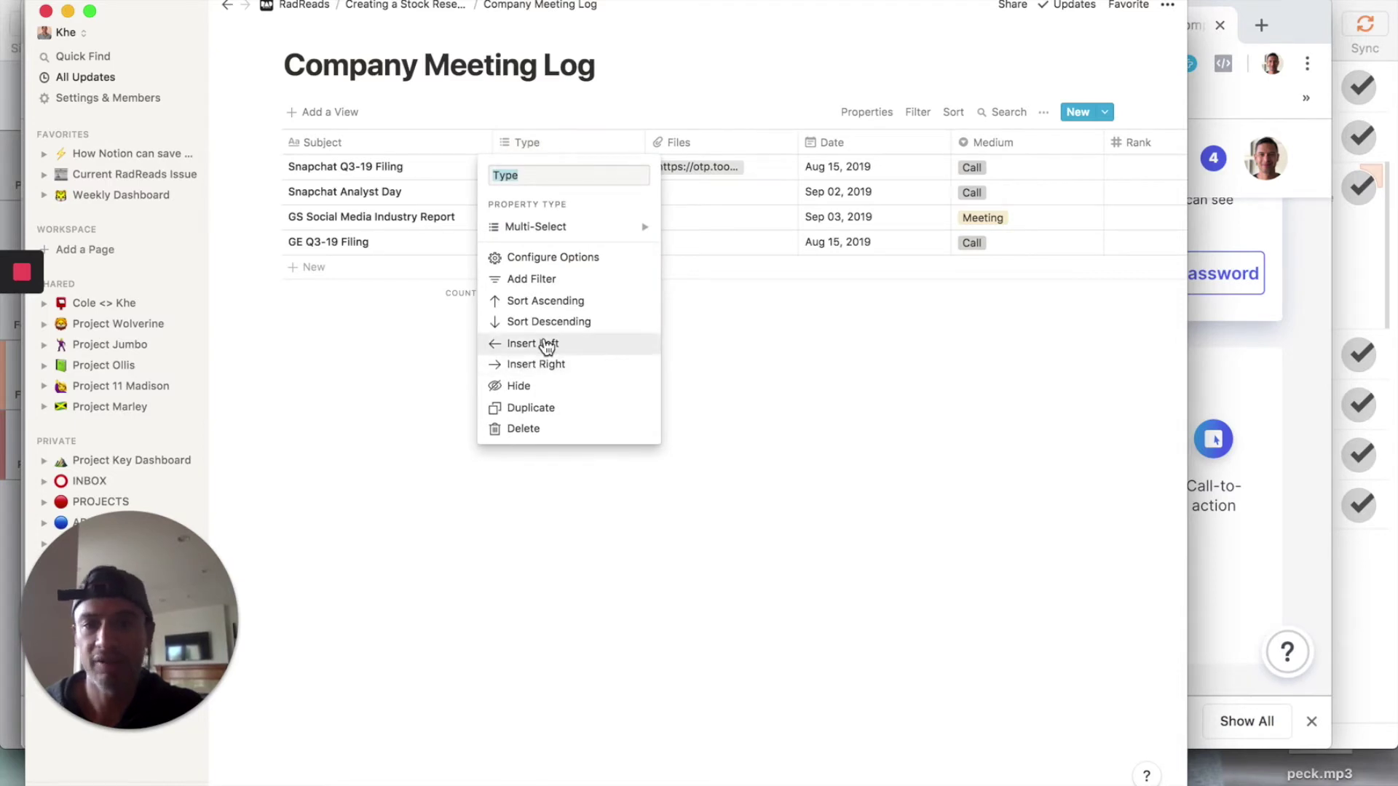
{"action": "left_click", "coordinate": [547, 345]}
{"action": "key", "text": "Escape"}
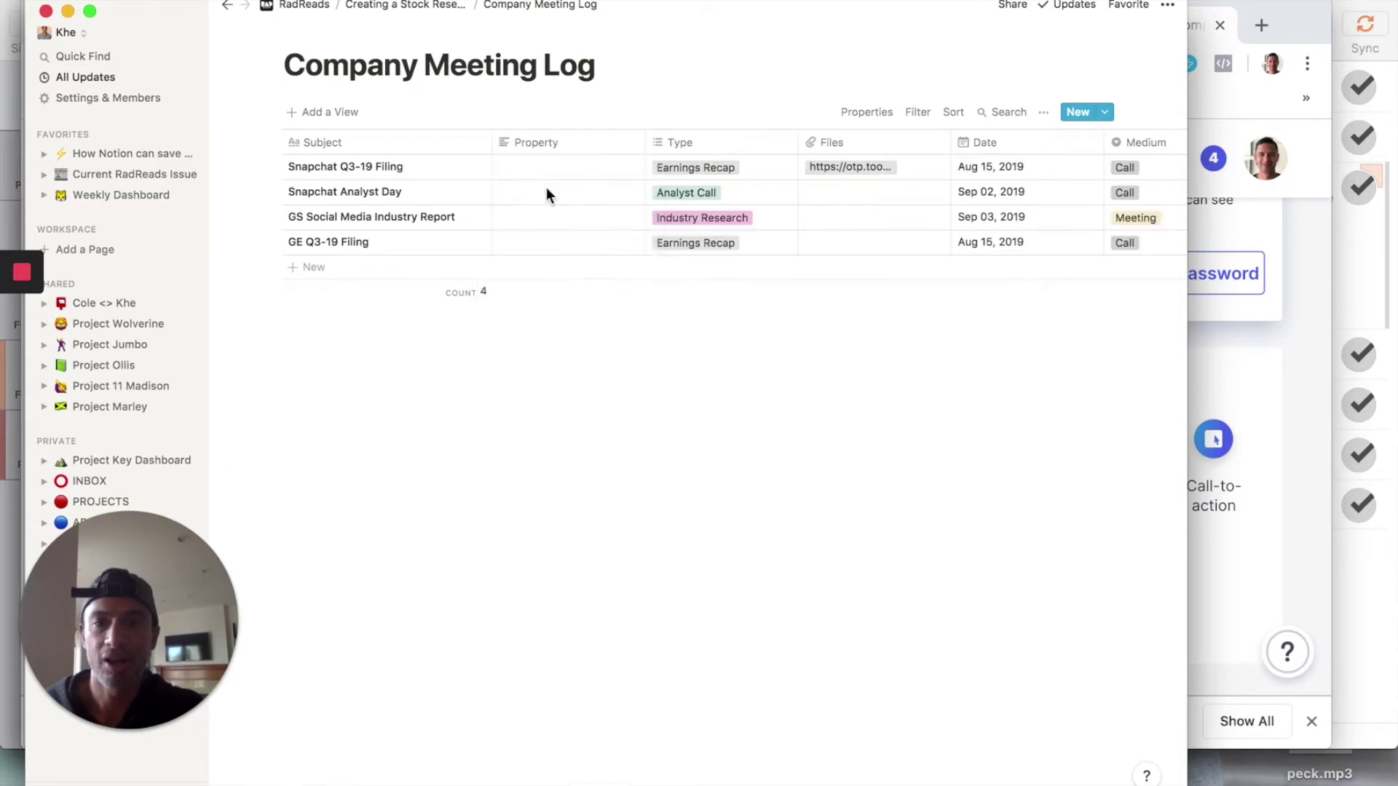
{"action": "left_click", "coordinate": [567, 145]}
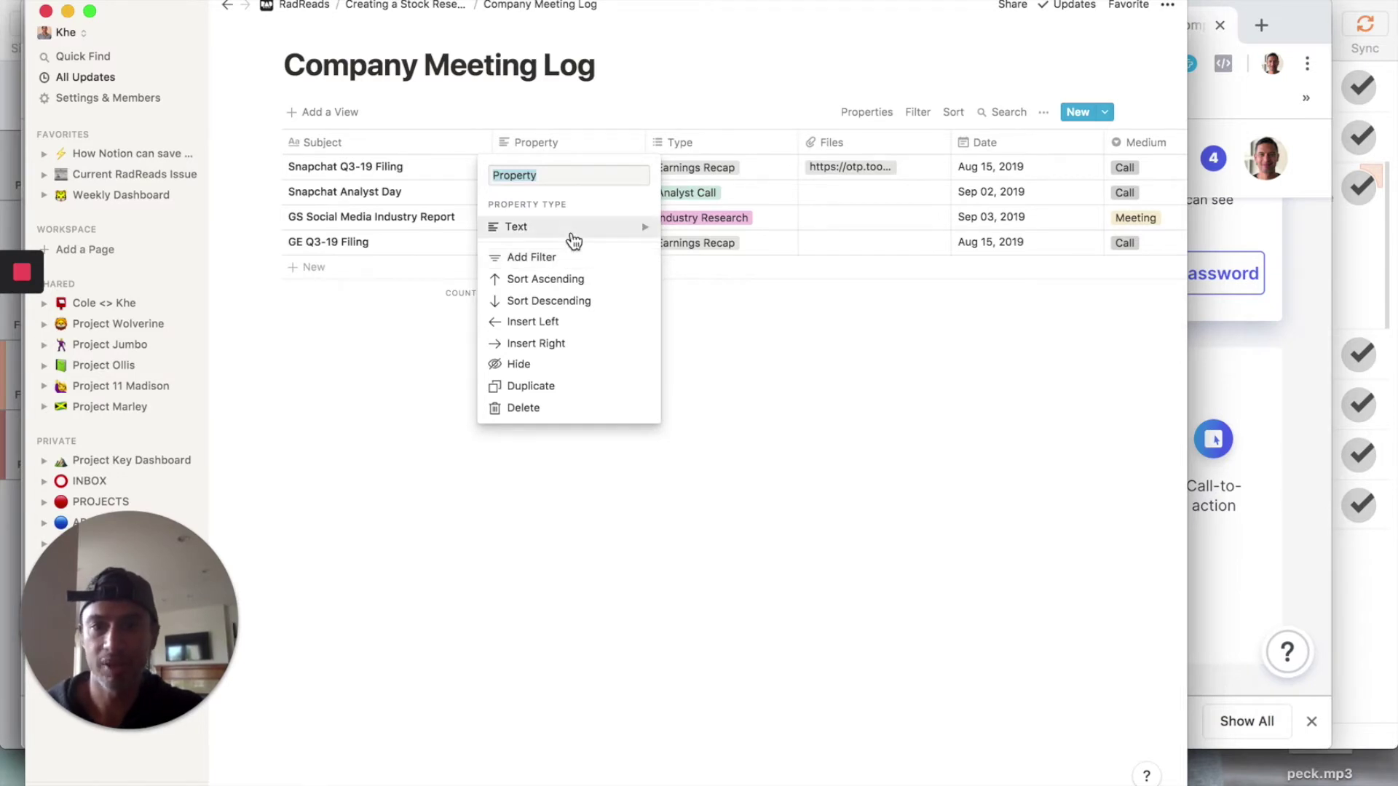
{"action": "mouse_move", "coordinate": [573, 241]}
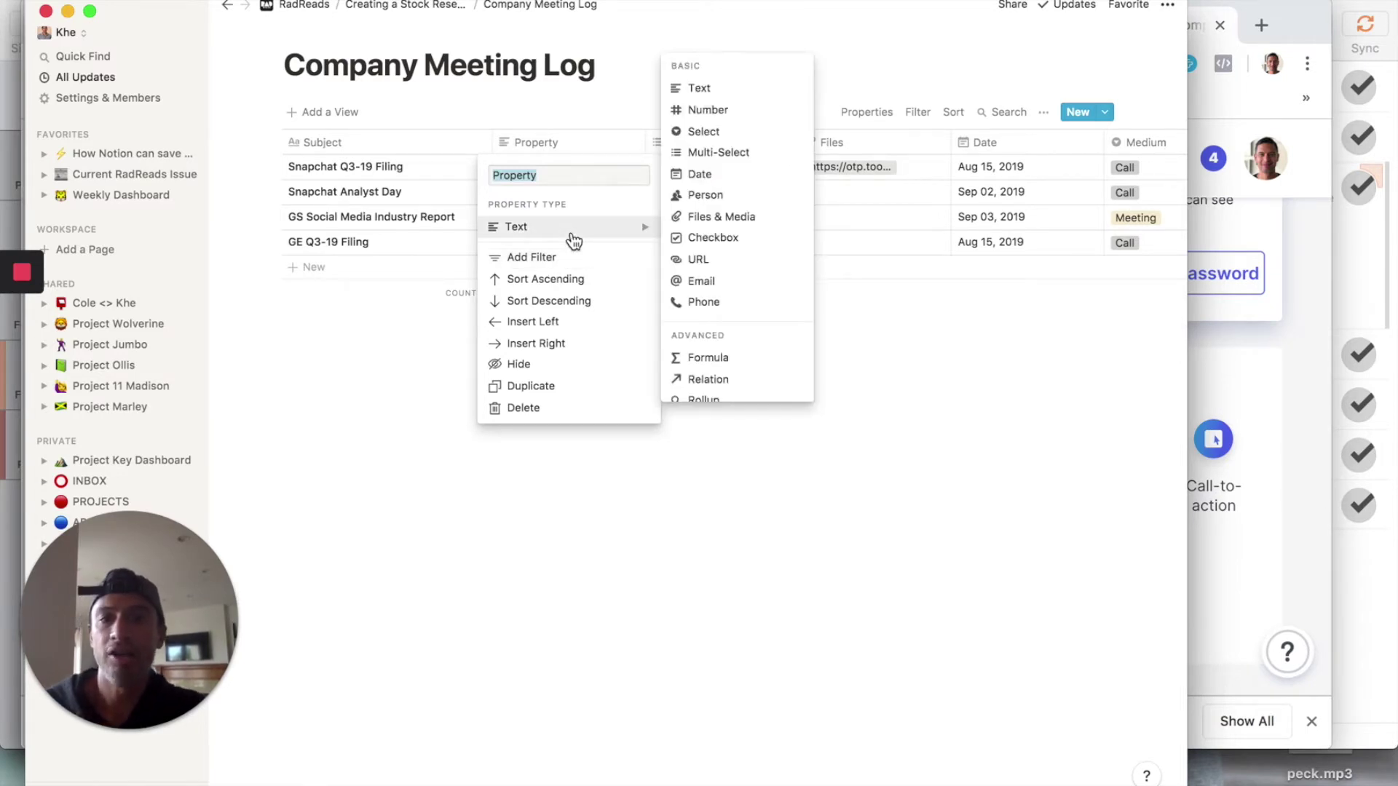
{"action": "left_click", "coordinate": [719, 391]}
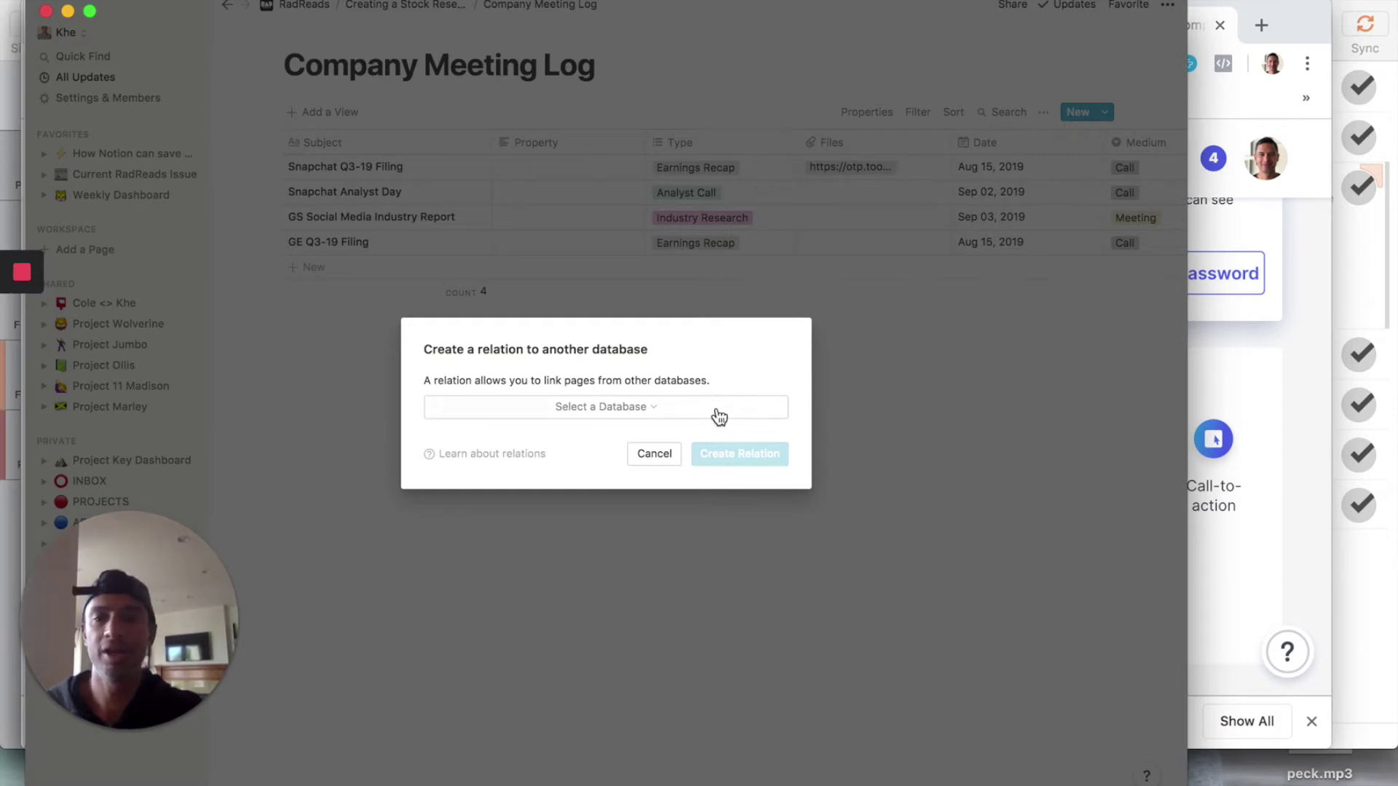
Find the Company Master database and create the new column's relation to it
{"action": "left_click", "coordinate": [719, 405]}
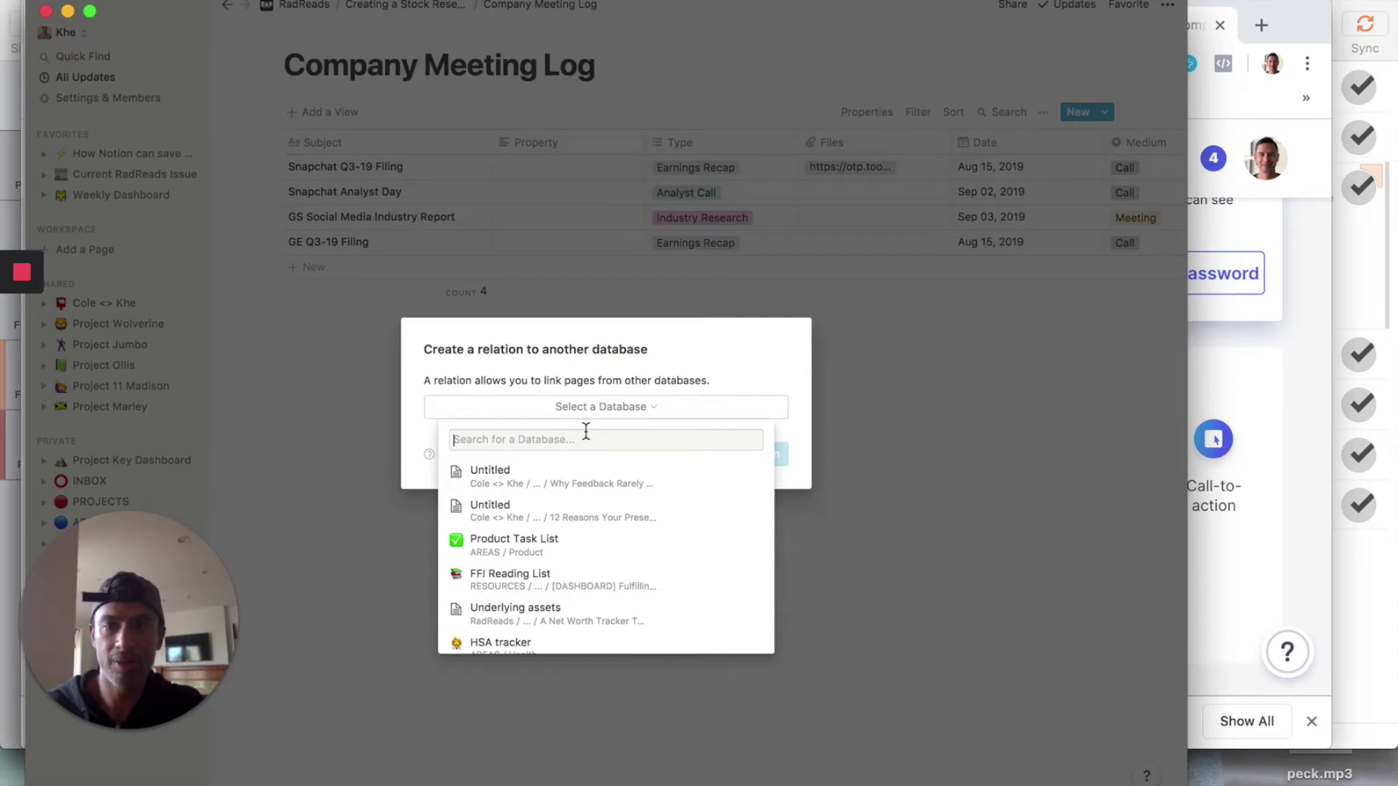
{"action": "type", "text": "master"}
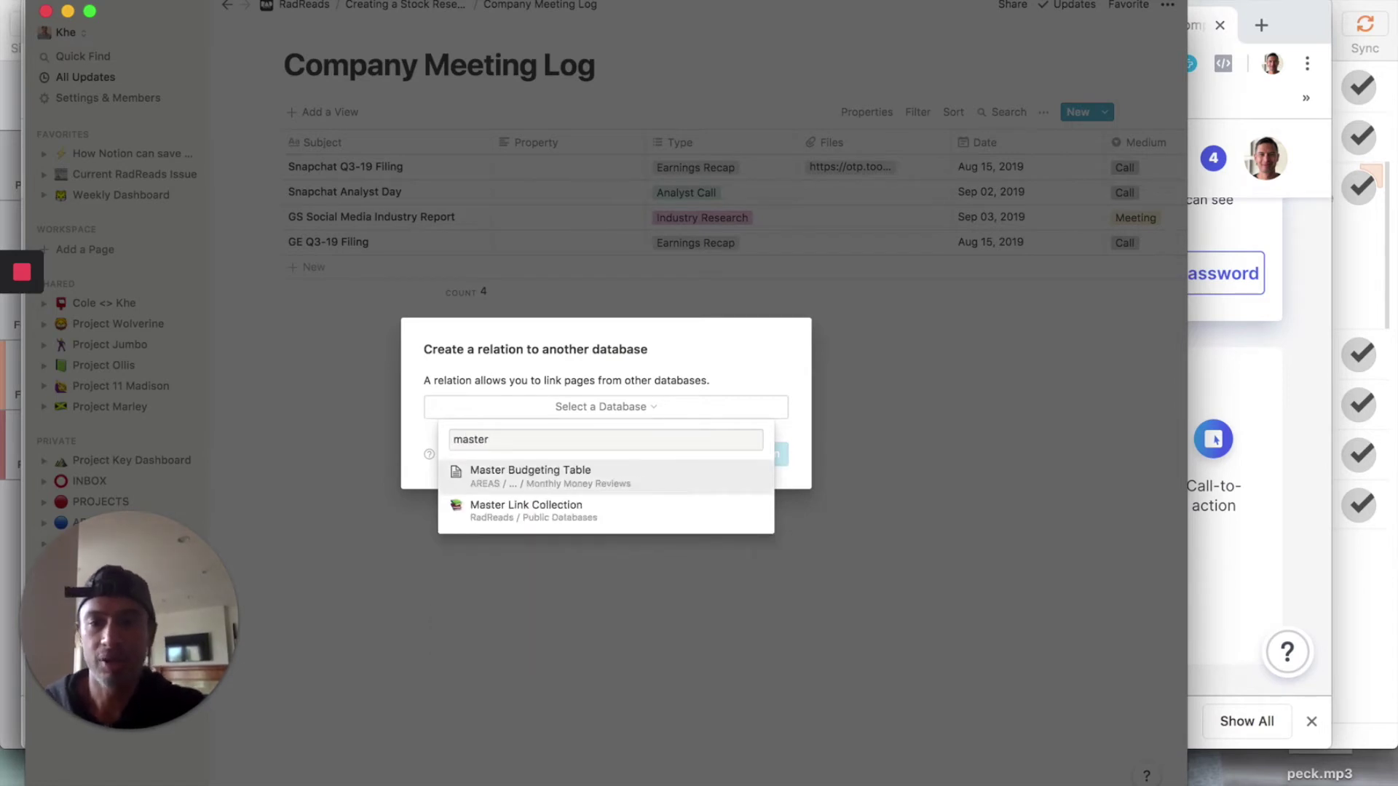
{"action": "key", "text": "super+a"}
{"action": "type", "text": "comp"}
{"action": "key", "text": "BackSpace"}
{"action": "key", "text": "BackSpace"}
{"action": "key", "text": "BackSpace"}
{"action": "type", "text": "o"}
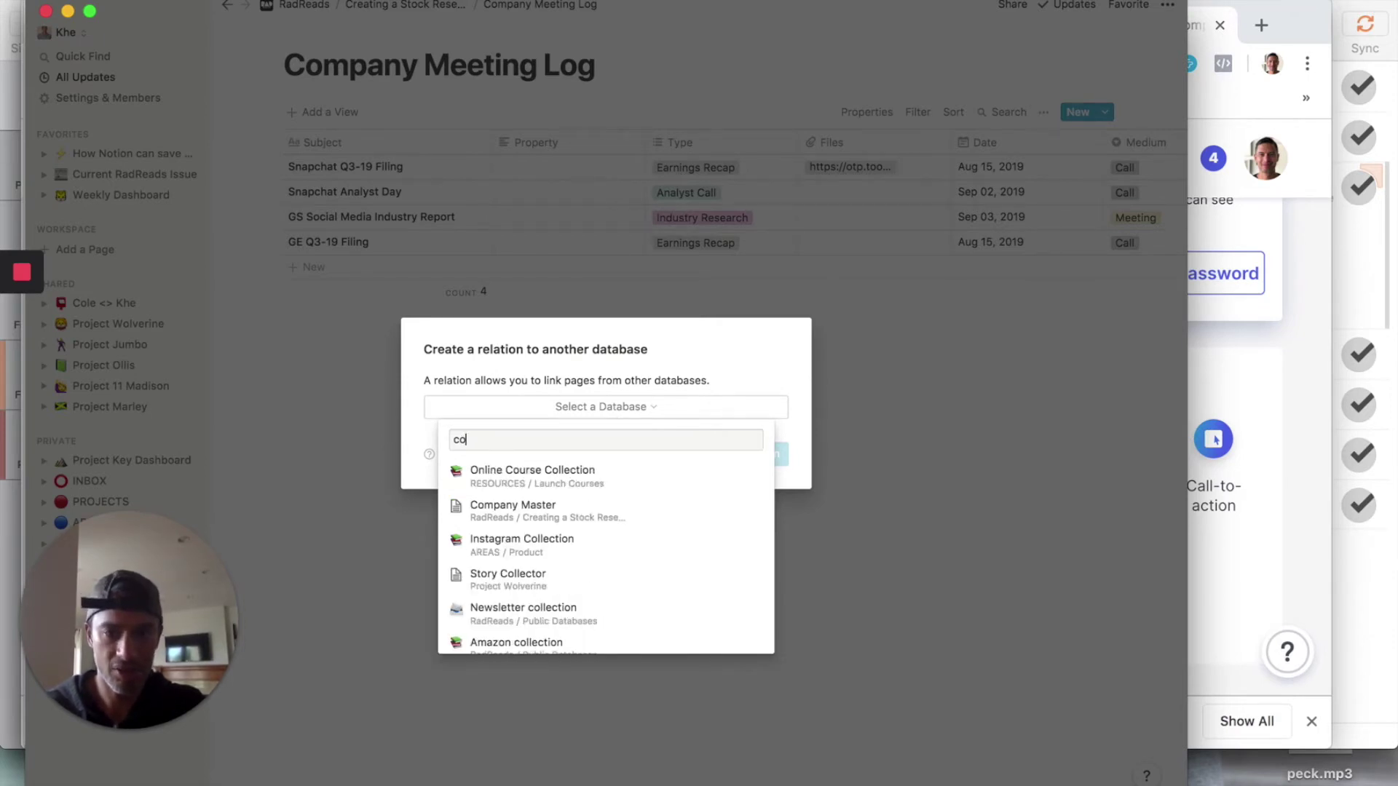
{"action": "left_click", "coordinate": [566, 511]}
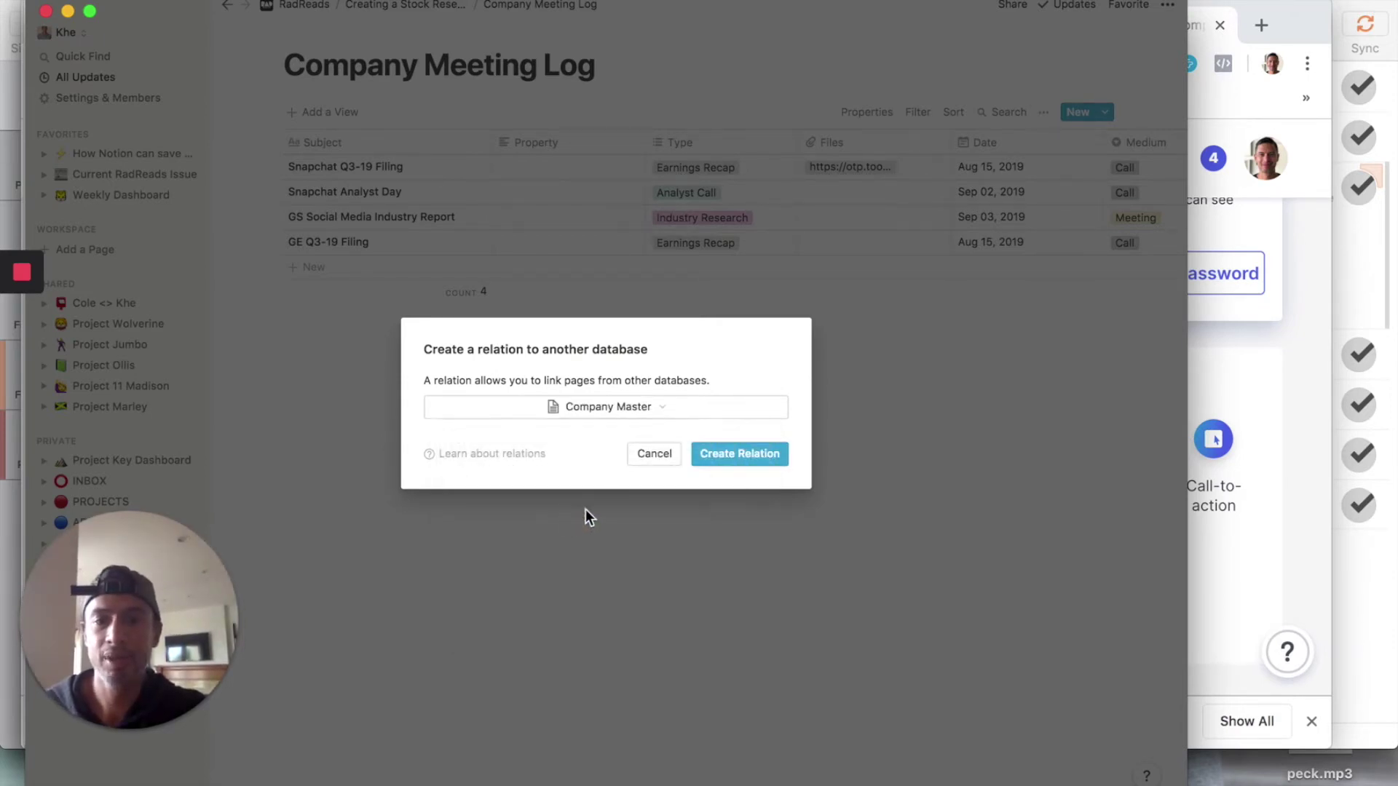
{"action": "left_click", "coordinate": [755, 455]}
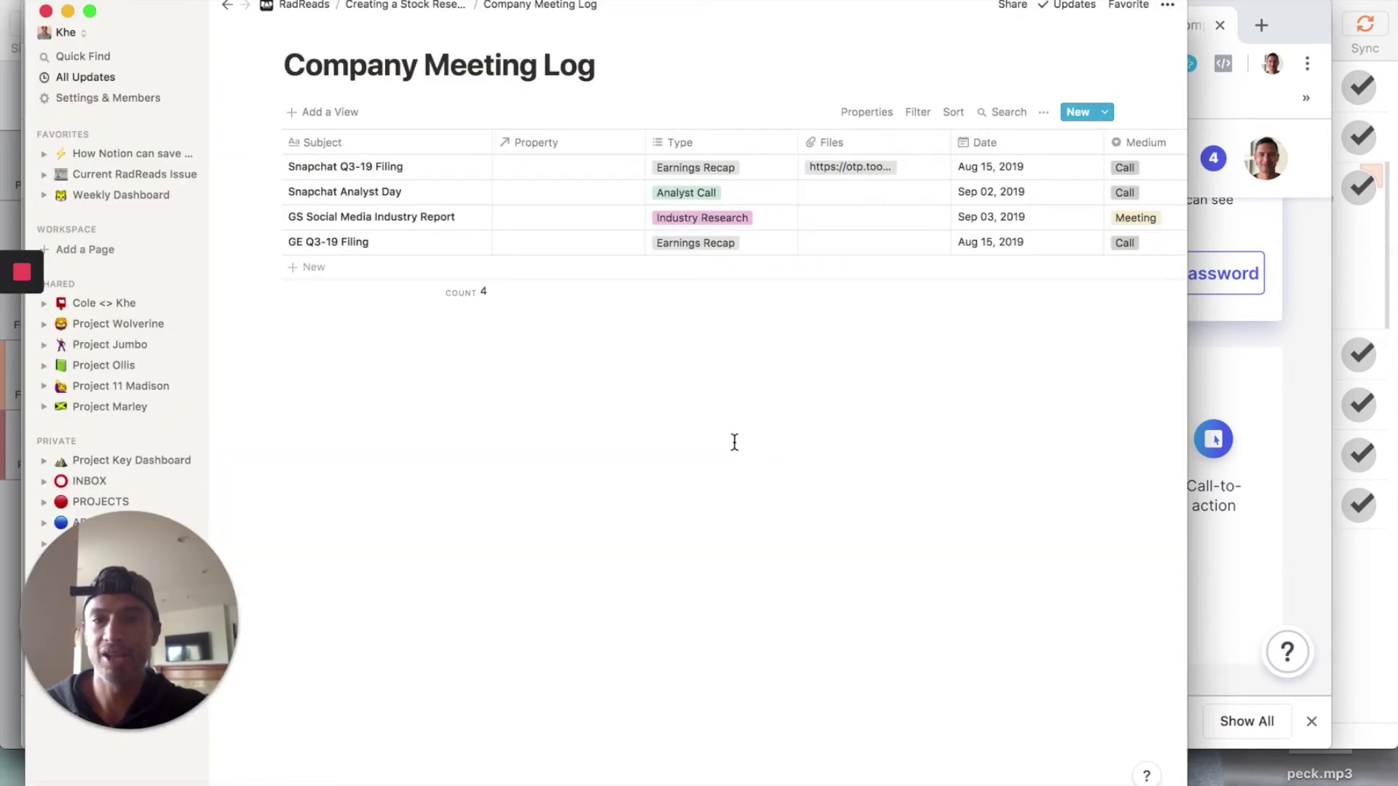
Rename the new relation column as "Ticker"
{"action": "left_click", "coordinate": [548, 144]}
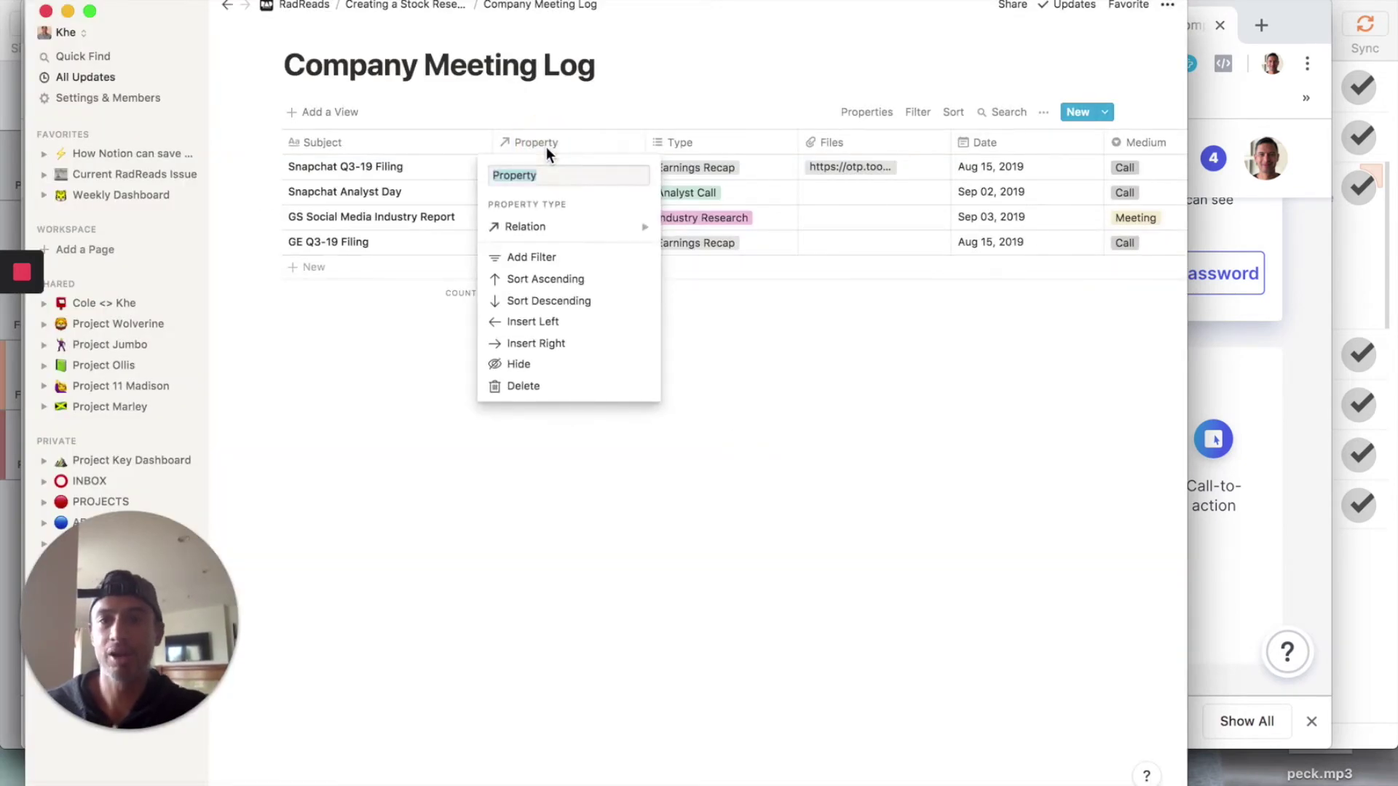
{"action": "type", "text": "Ticker"}
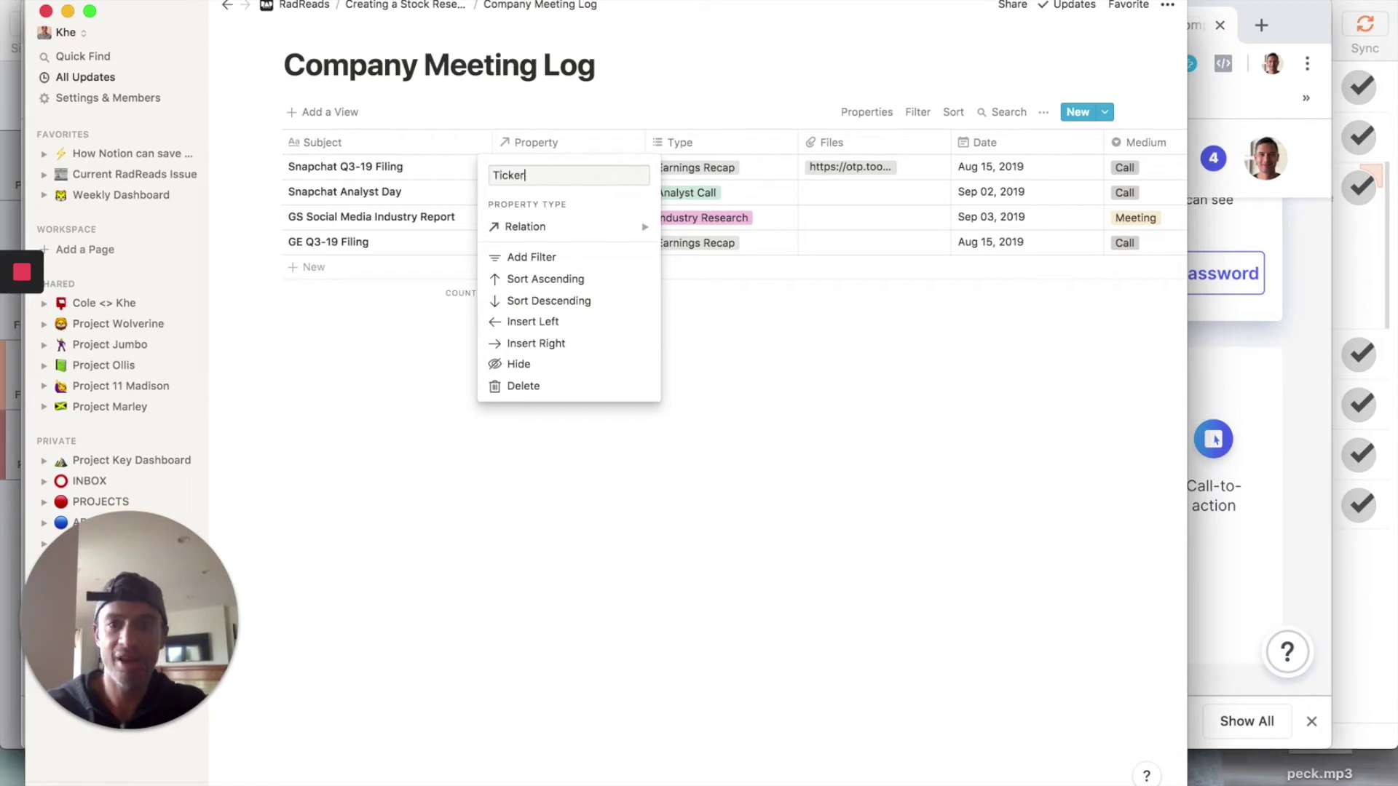
{"action": "key", "text": "Return"}
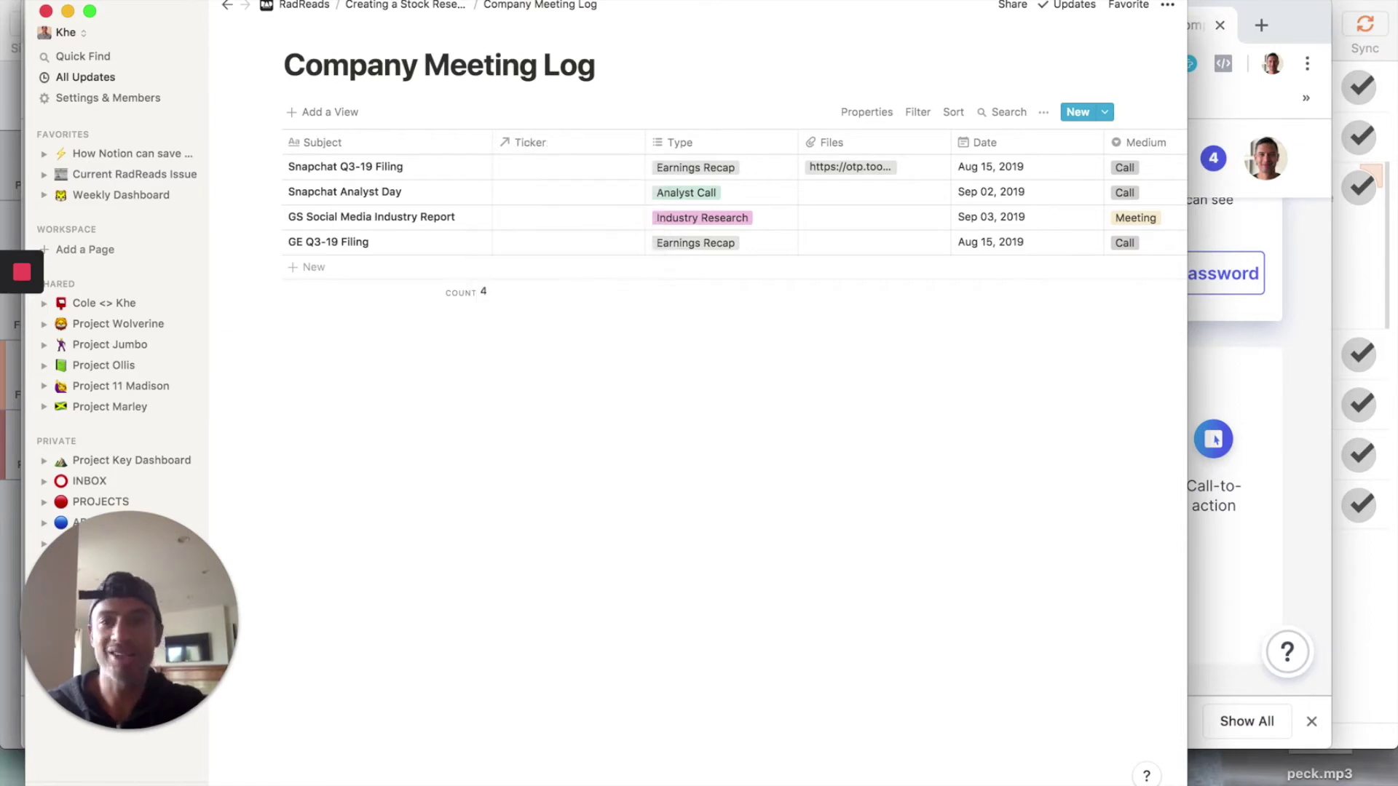
Link the Snapchat Q3-19 Filing and Snapchat Analyst Day entries to Snapchat in the Ticker column
{"action": "left_click", "coordinate": [562, 172]}
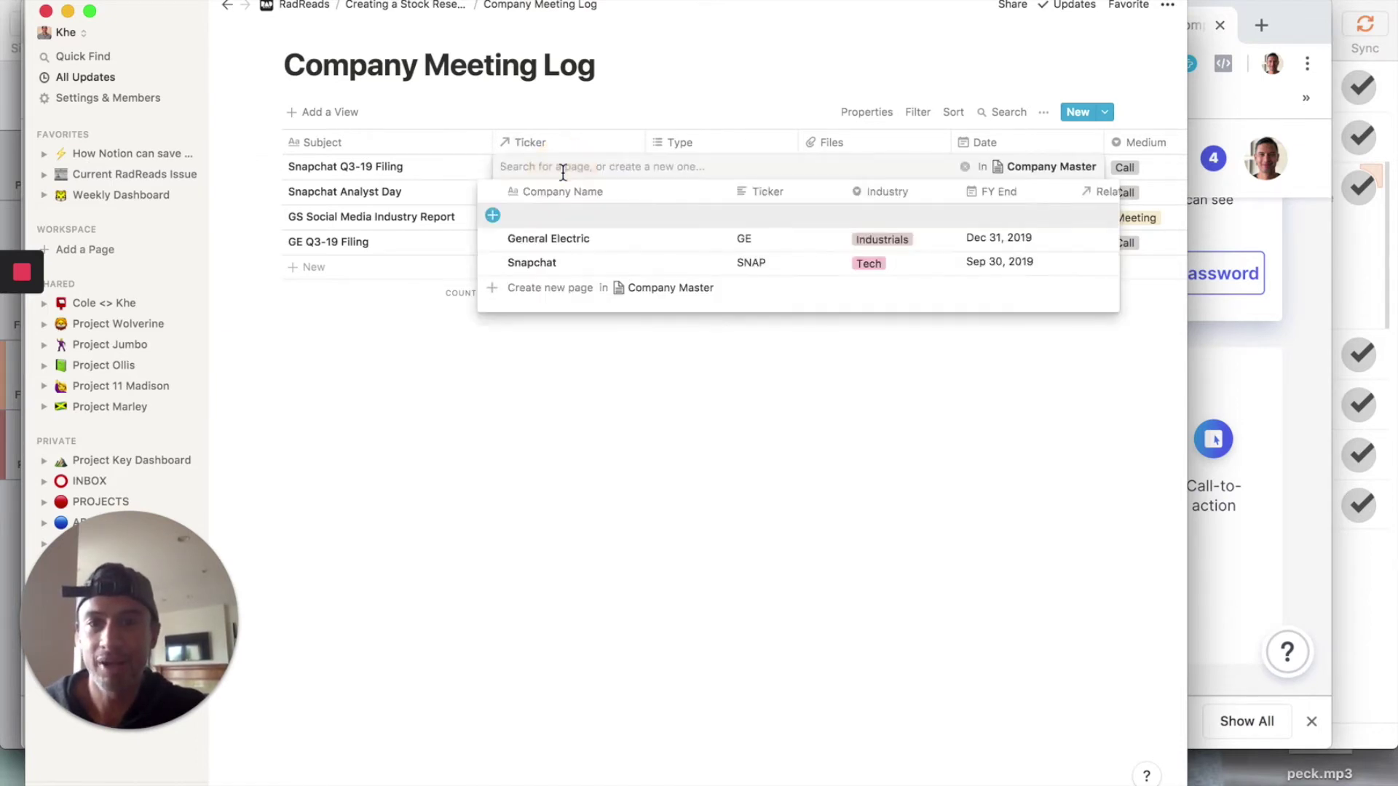
{"action": "left_click", "coordinate": [535, 263]}
{"action": "left_click", "coordinate": [501, 370]}
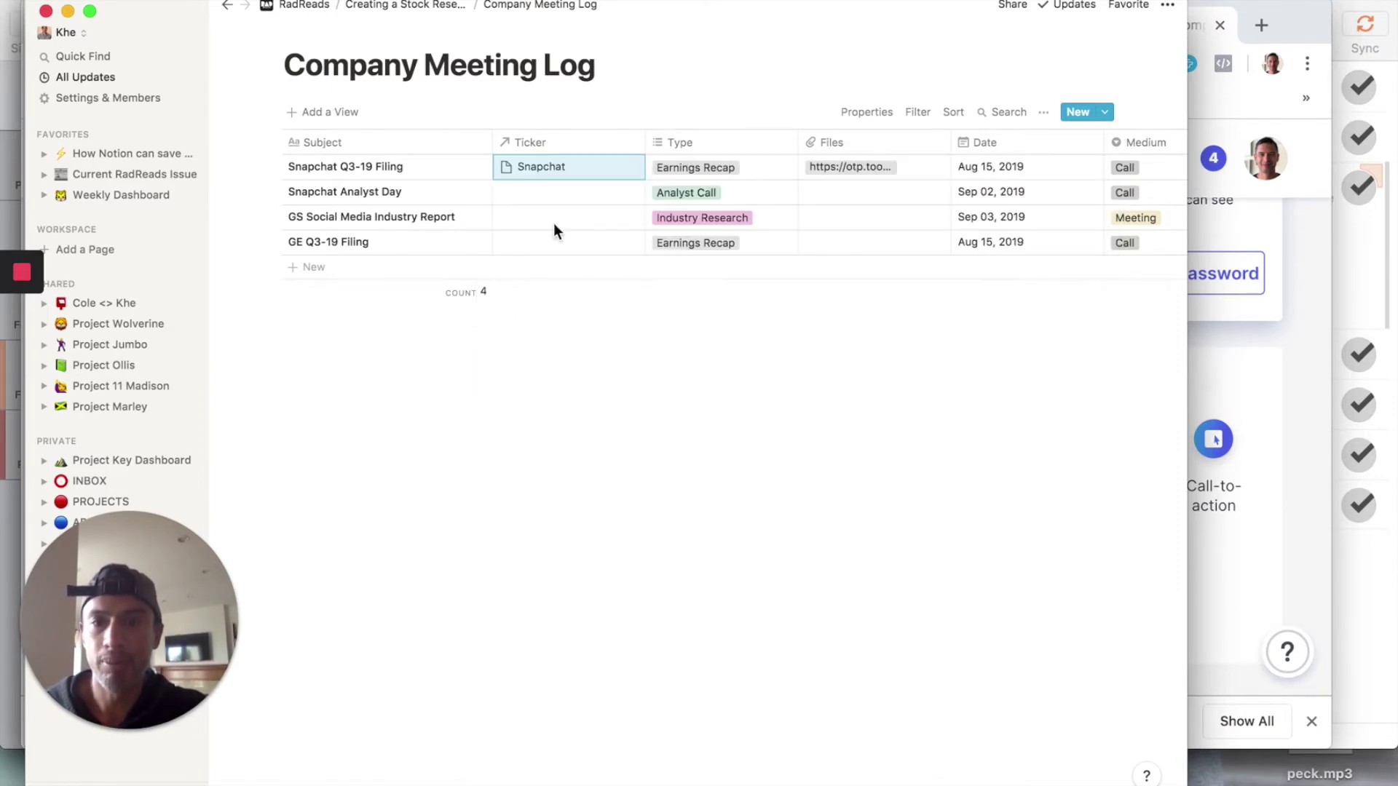
{"action": "left_click", "coordinate": [559, 193]}
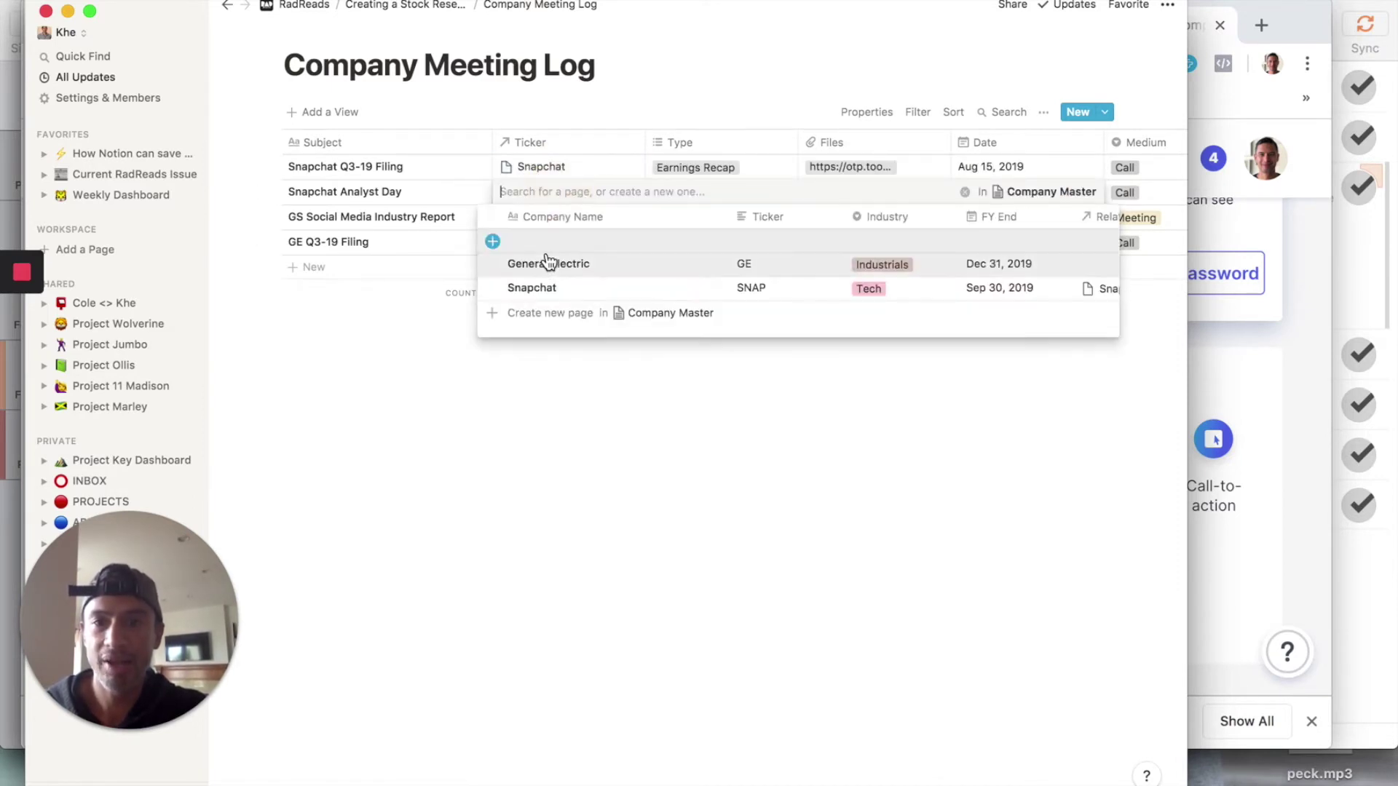
{"action": "left_click", "coordinate": [545, 290]}
{"action": "left_click", "coordinate": [488, 398]}
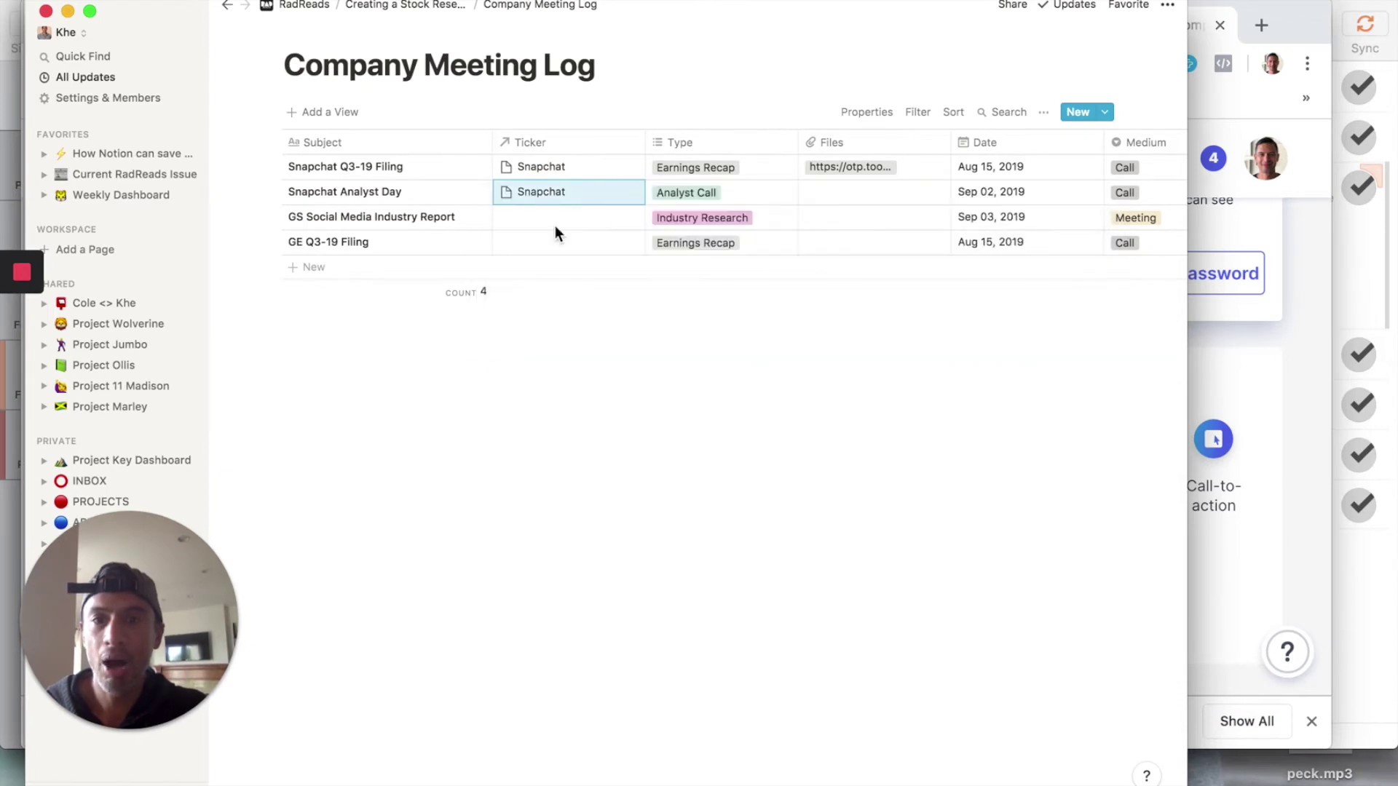
Set the Ticker of GS Social Media Industry Report to Snapchat and that of GE Q3-19 Filing to General Electric
{"action": "left_click", "coordinate": [553, 215]}
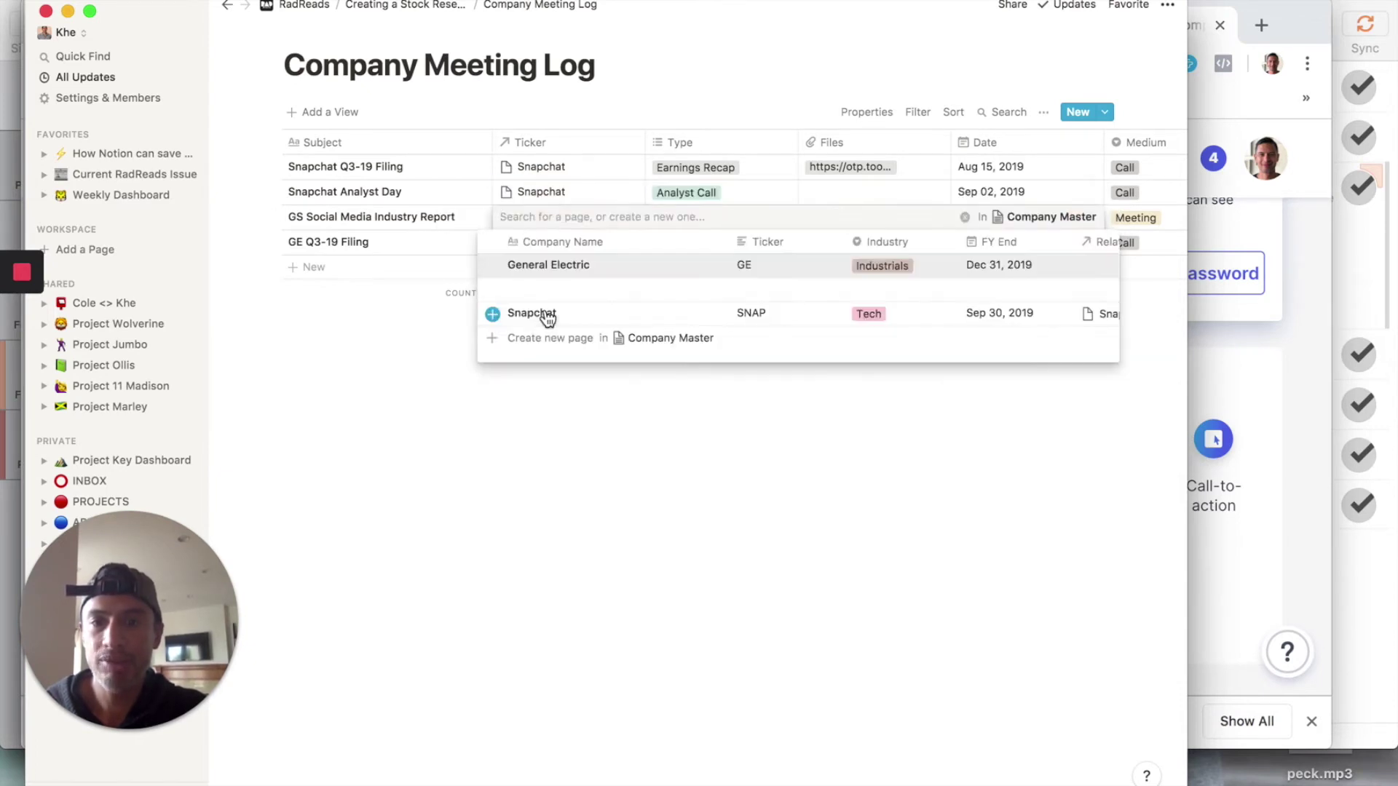
{"action": "left_click", "coordinate": [531, 313]}
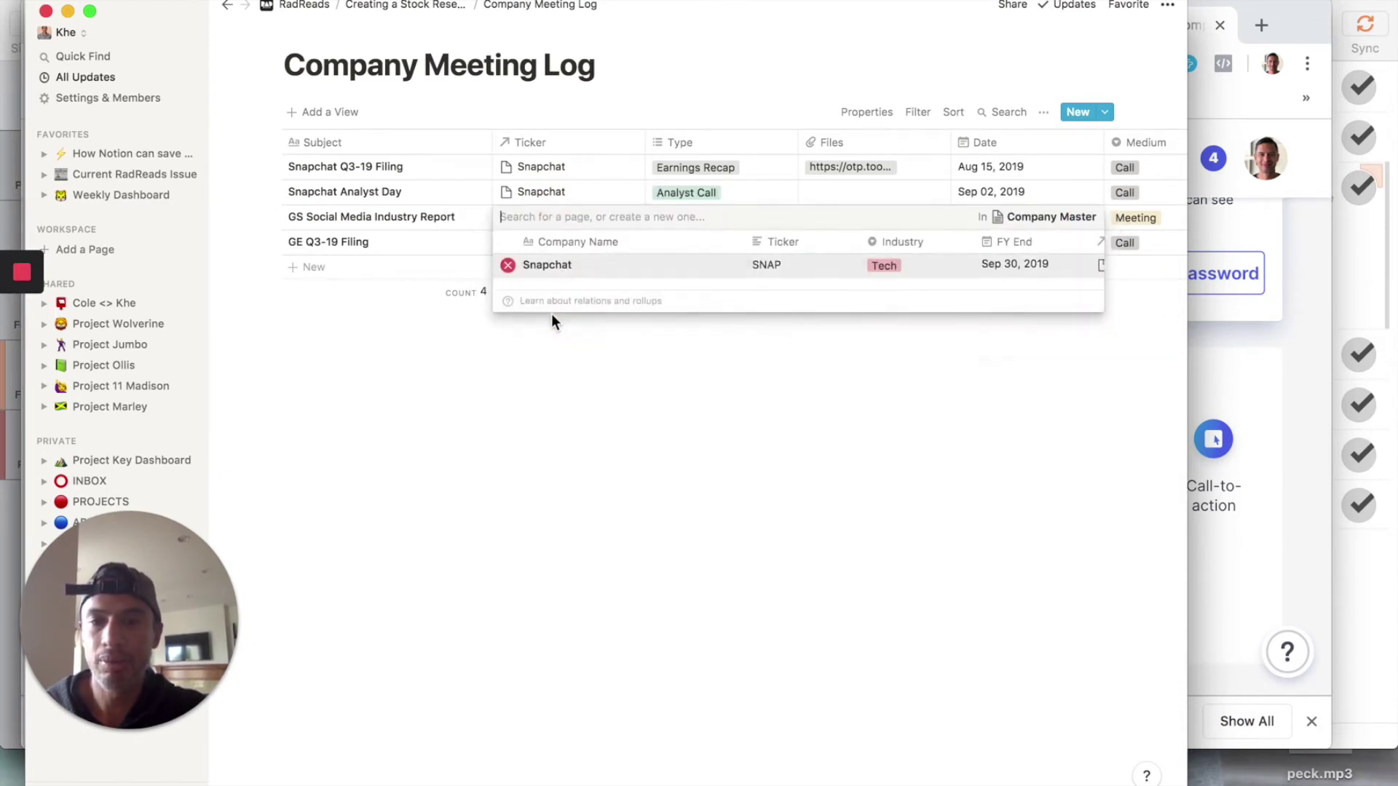
{"action": "left_click", "coordinate": [460, 385]}
{"action": "left_click", "coordinate": [544, 242]}
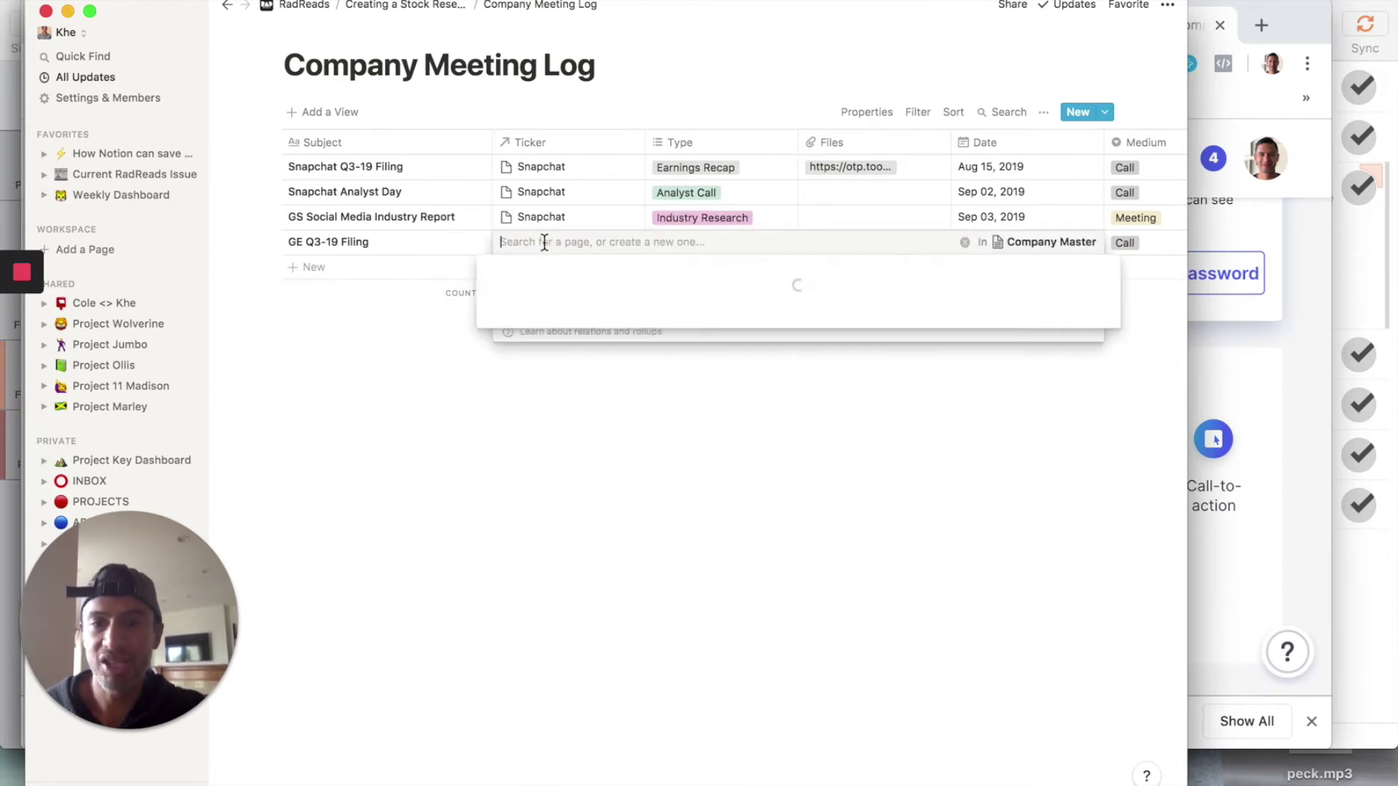
{"action": "left_click", "coordinate": [546, 290]}
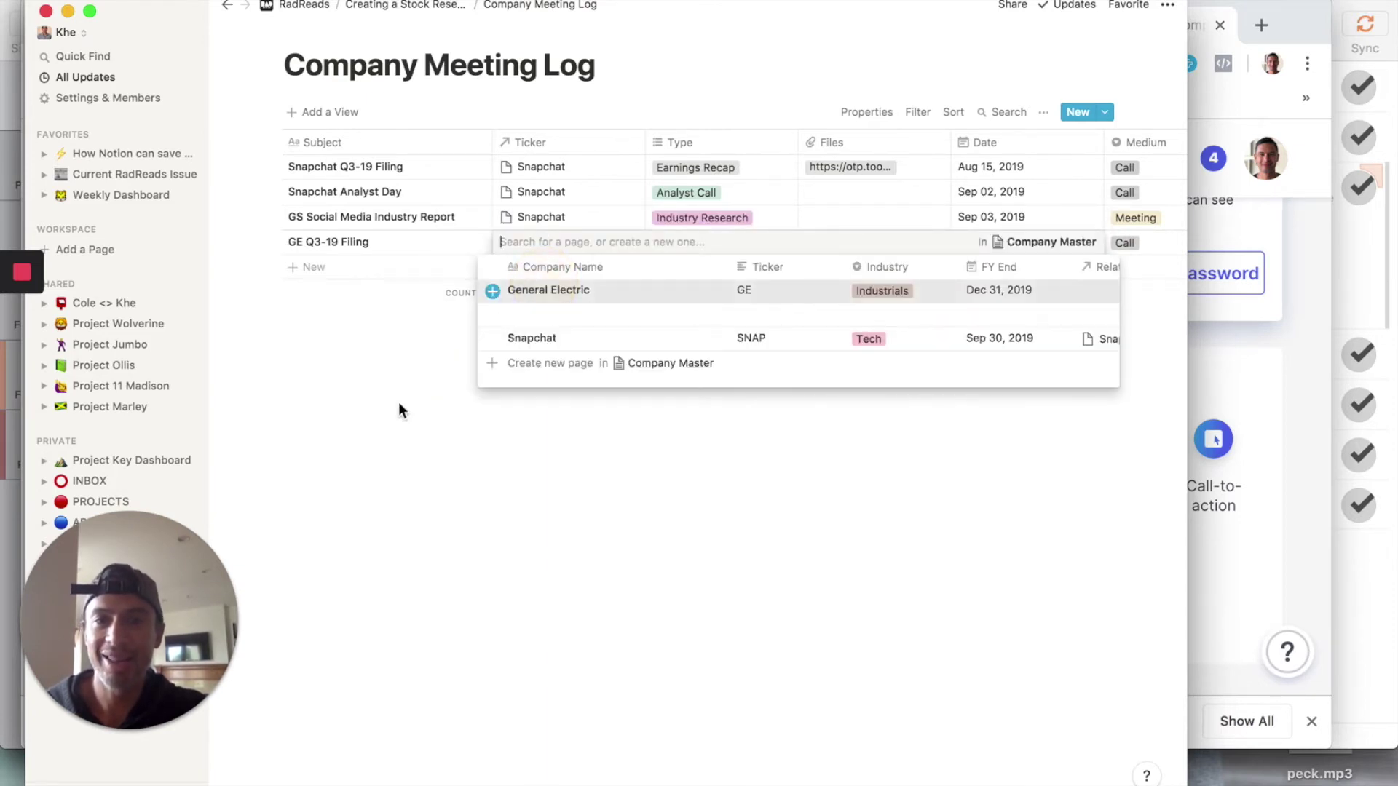
{"action": "left_click", "coordinate": [369, 438]}
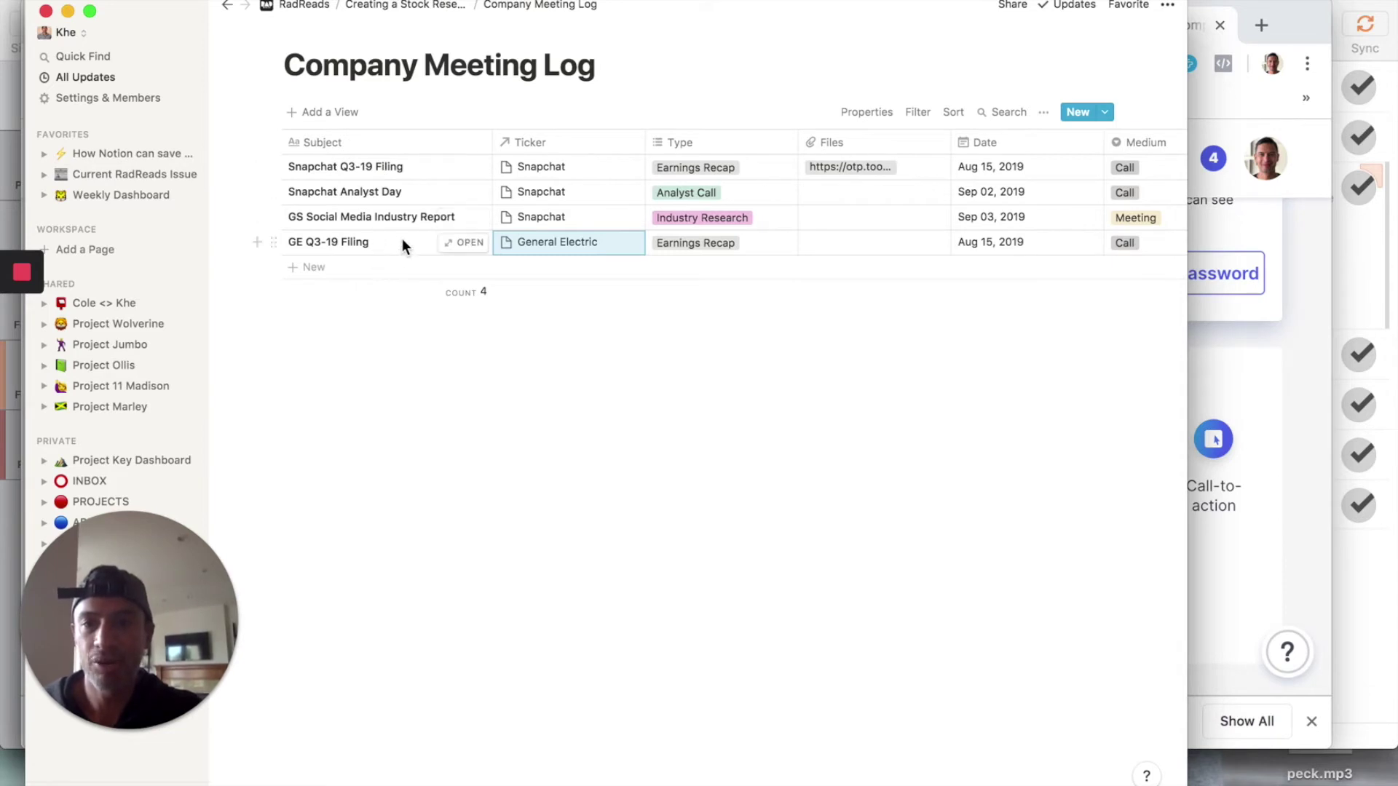
Open the Snapchat Q3-19 Filing entry to look over its properties and empty page body, and close it
{"action": "left_click", "coordinate": [444, 174]}
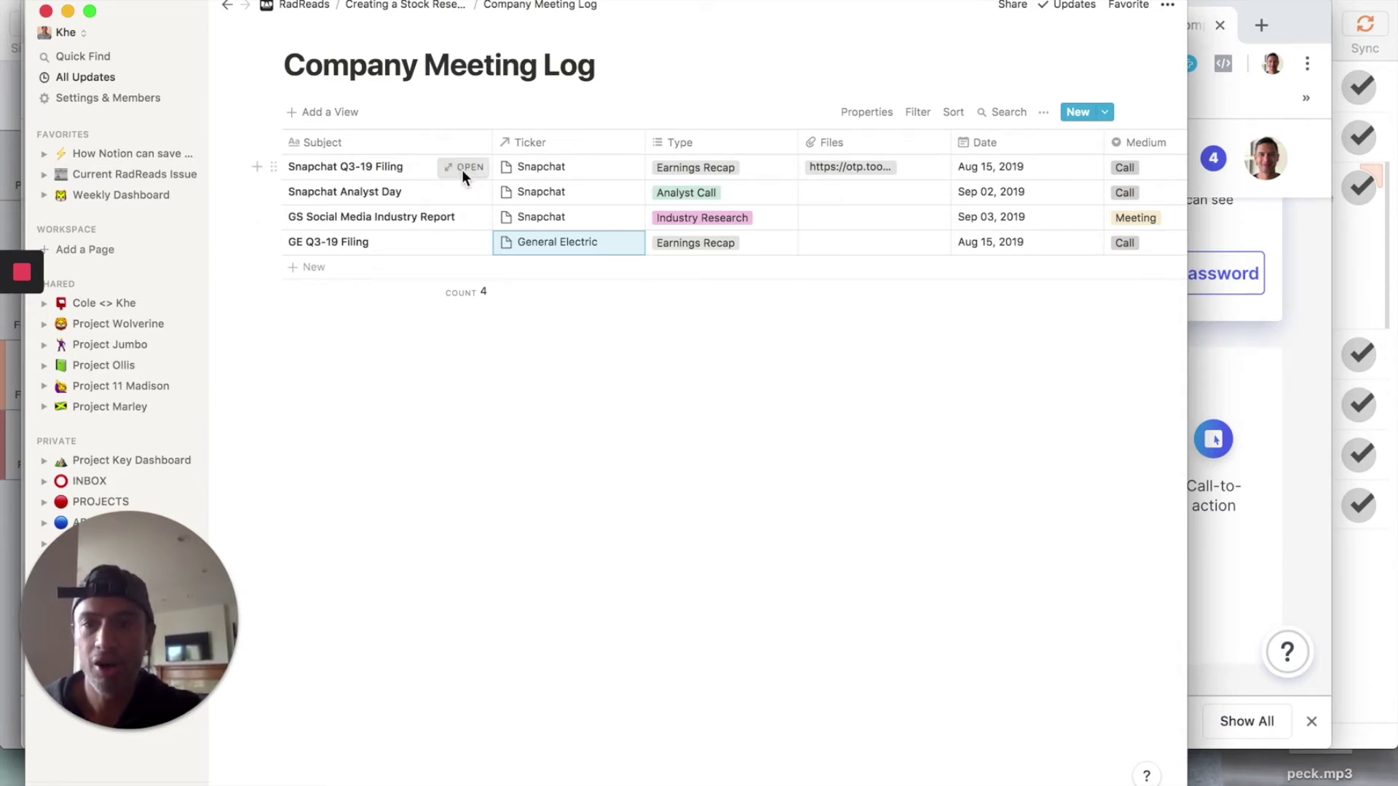
{"action": "left_click", "coordinate": [463, 168]}
{"action": "left_click", "coordinate": [435, 464]}
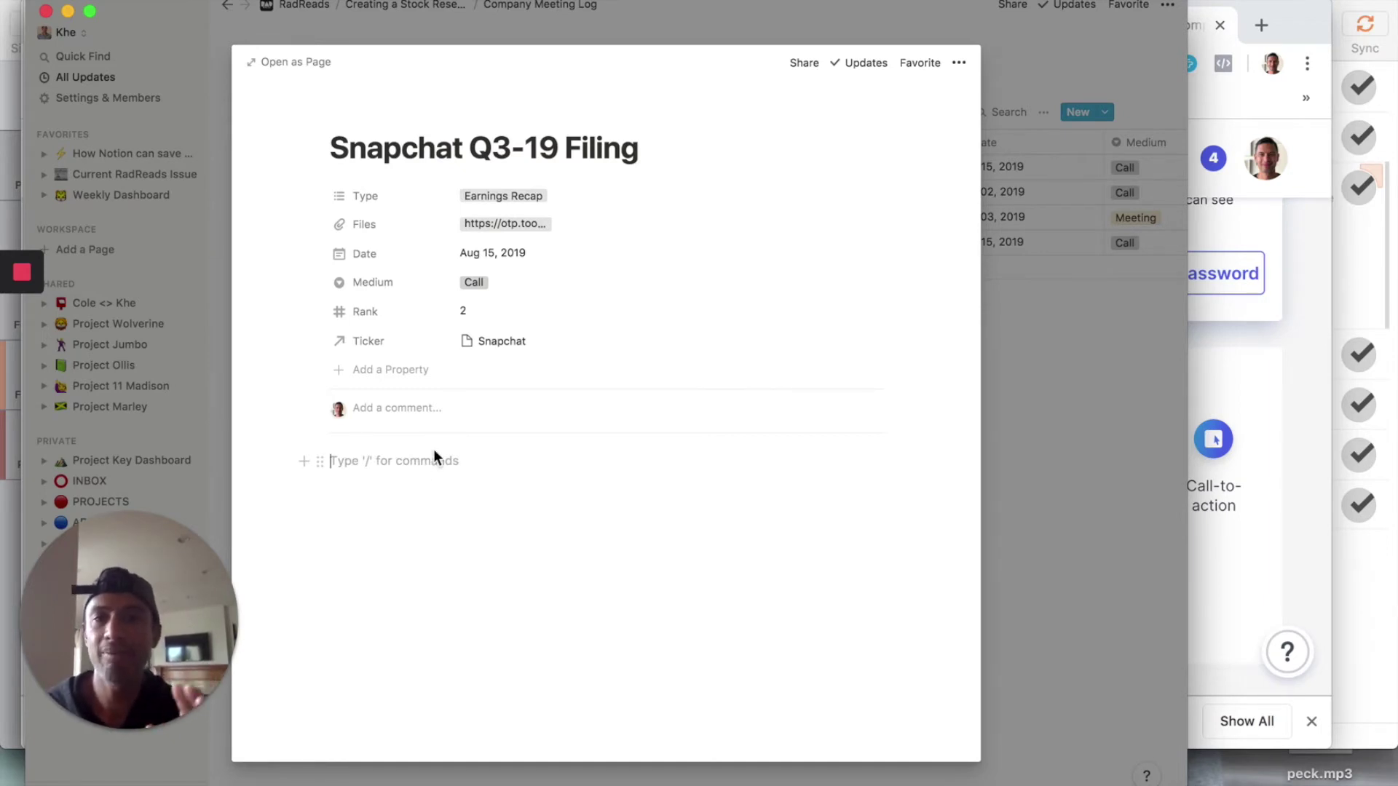
{"action": "key", "text": "Escape"}
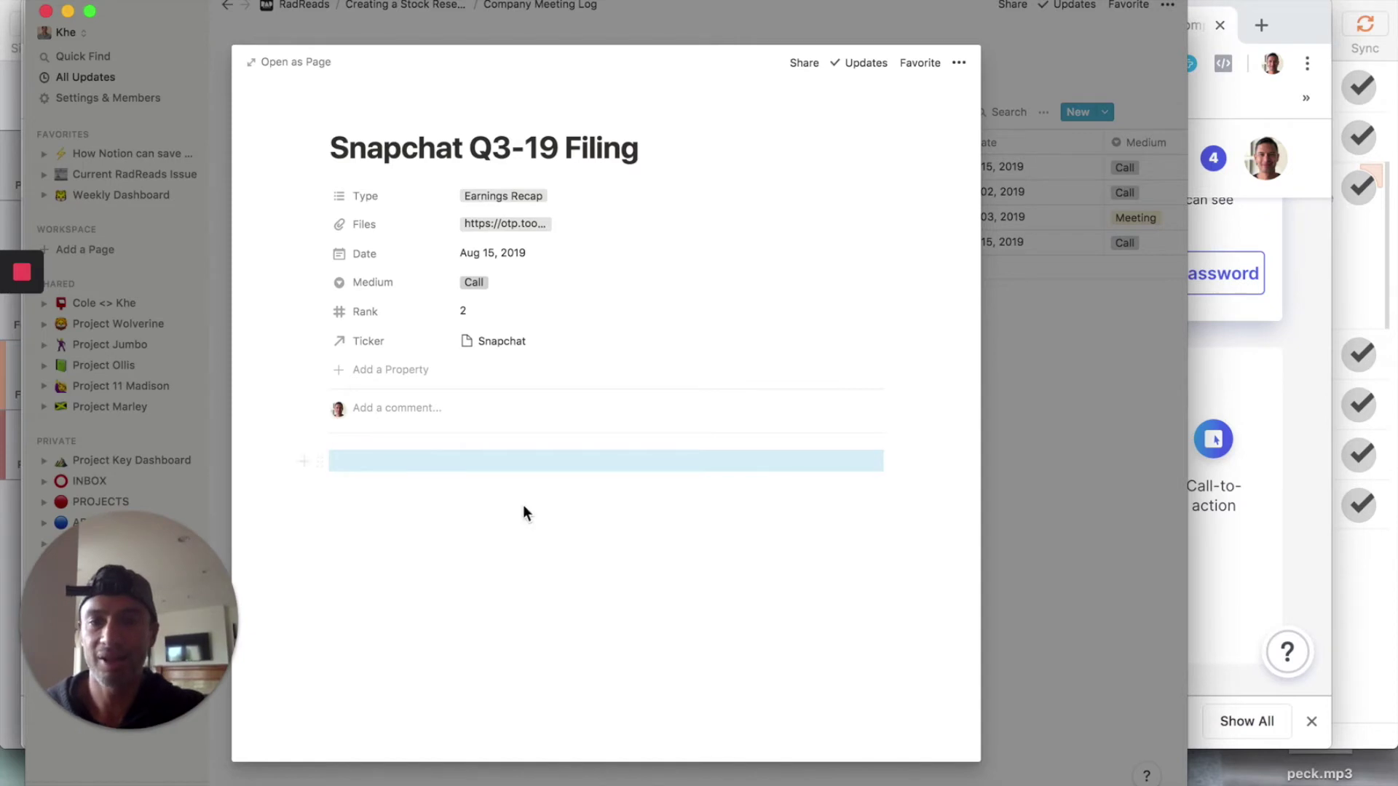
{"action": "left_click", "coordinate": [1011, 450]}
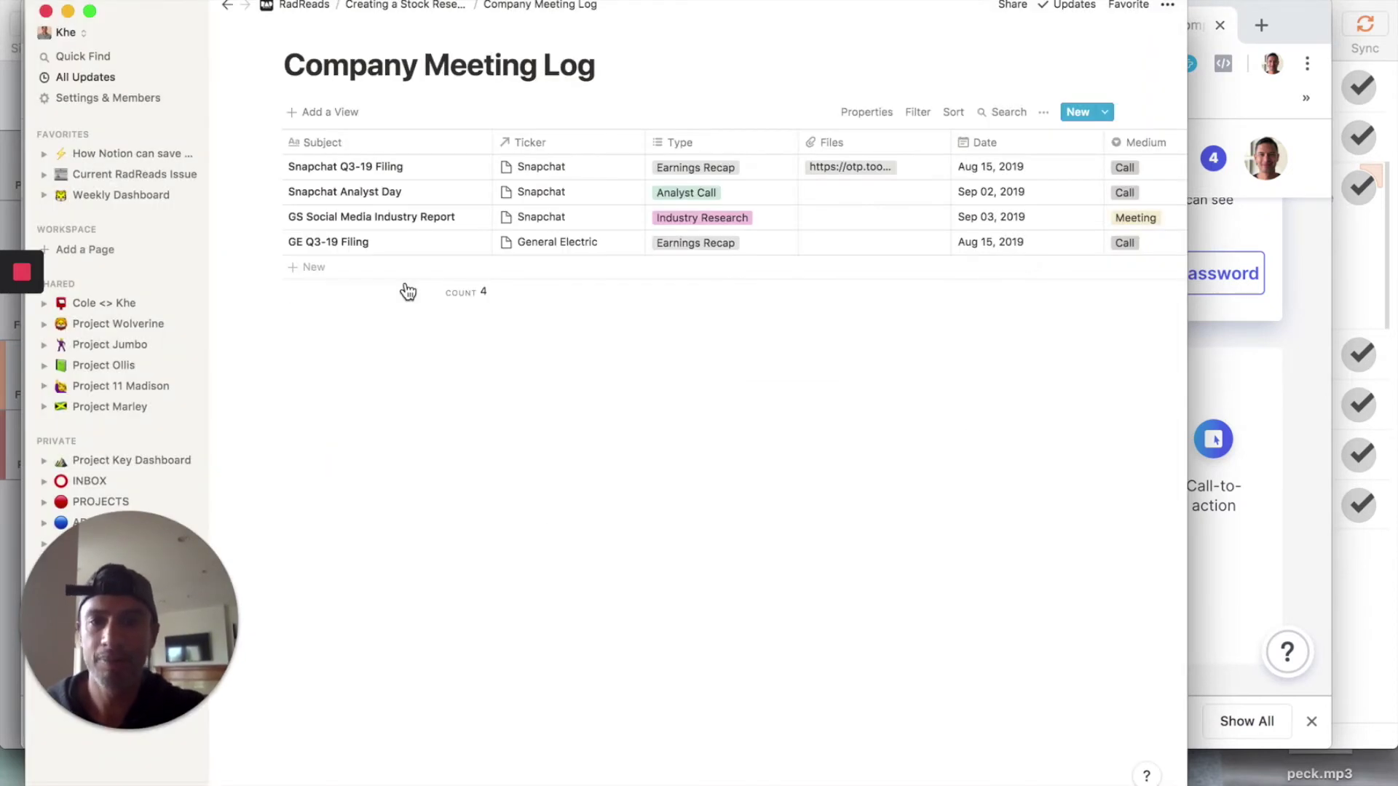
Create a new template for the meeting log titled "Earnings Recap Template"
{"action": "left_click", "coordinate": [1107, 114]}
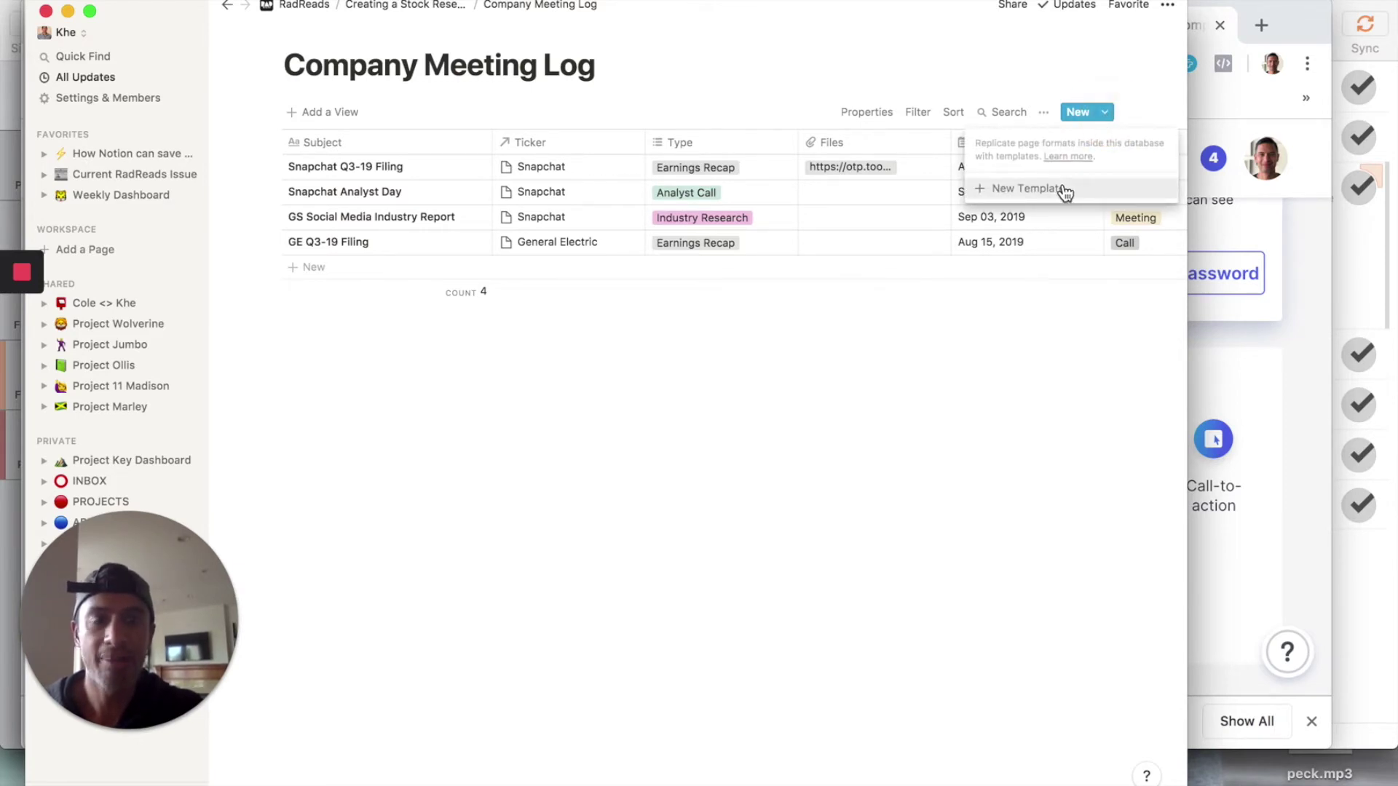
{"action": "left_click", "coordinate": [1061, 189]}
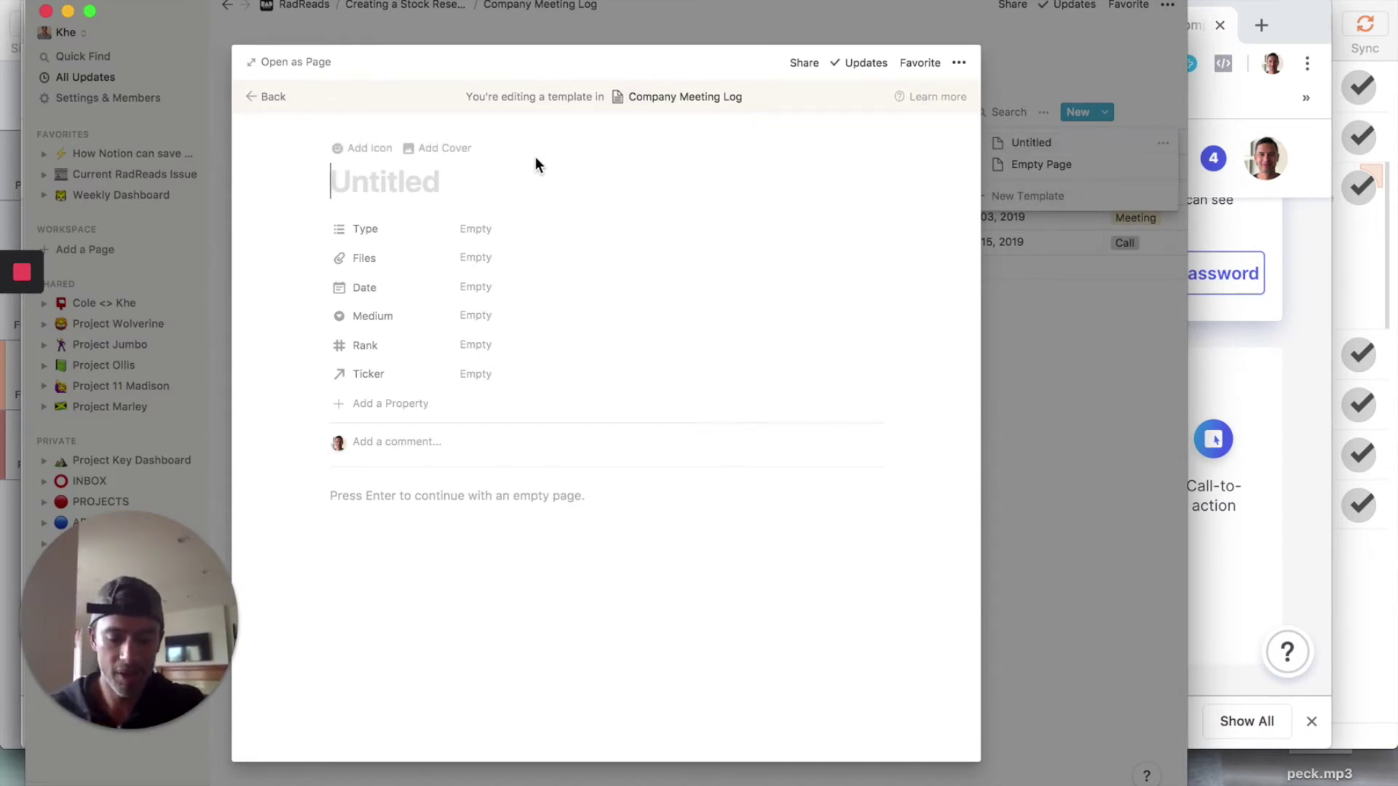
{"action": "type", "text": "Earnings "}
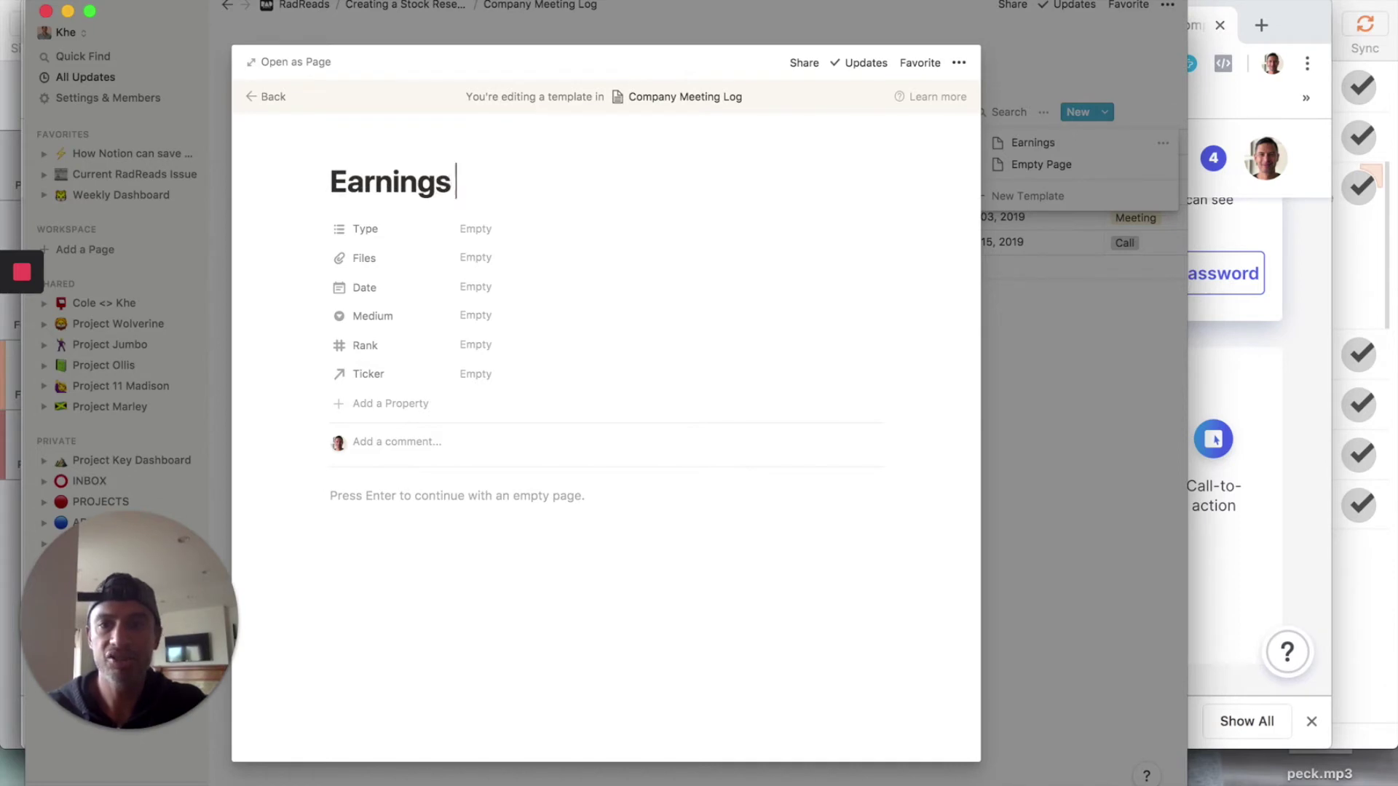
{"action": "type", "text": "Recap Template"}
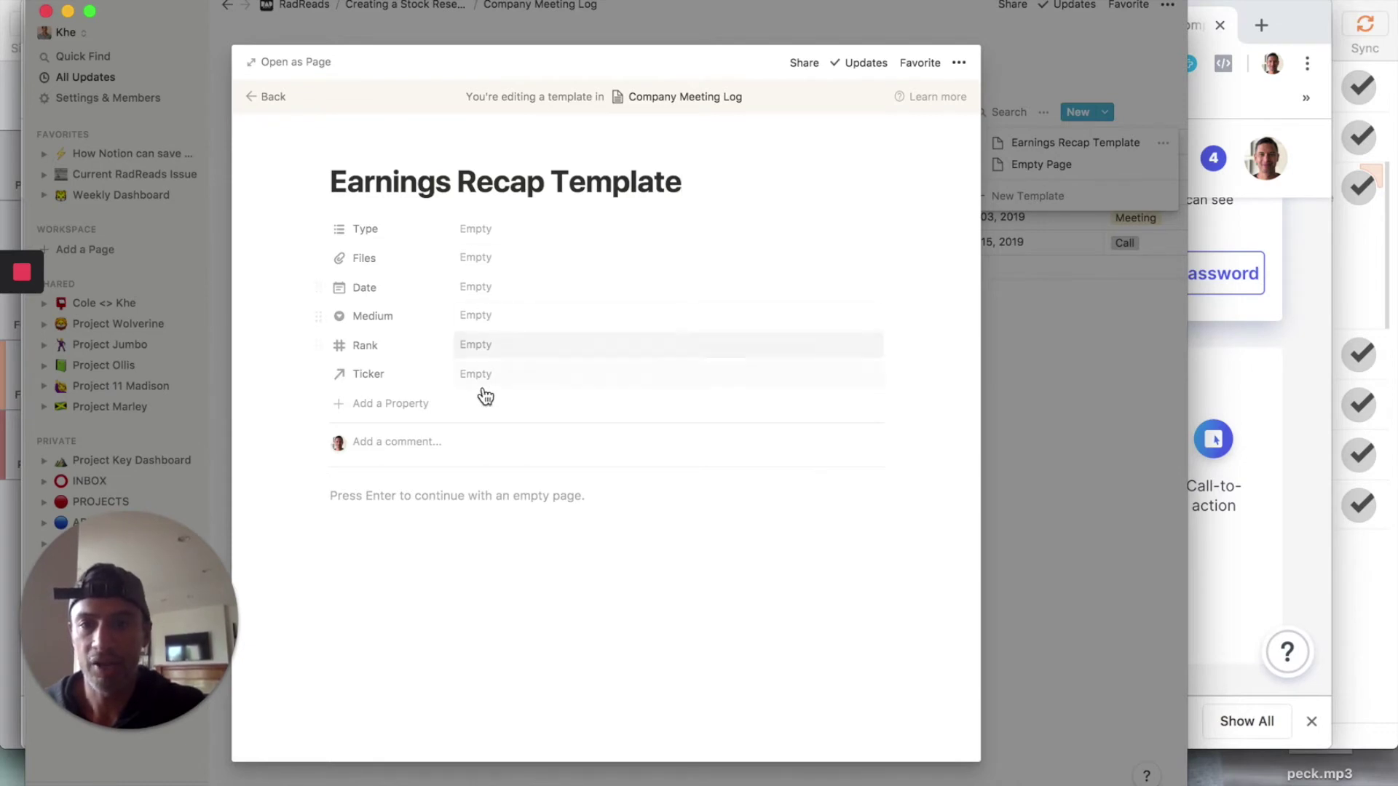
Add a third-level heading "Presenter:" to the template body with the placeholder text "TKTKTK" beneath it
{"action": "left_click", "coordinate": [423, 498]}
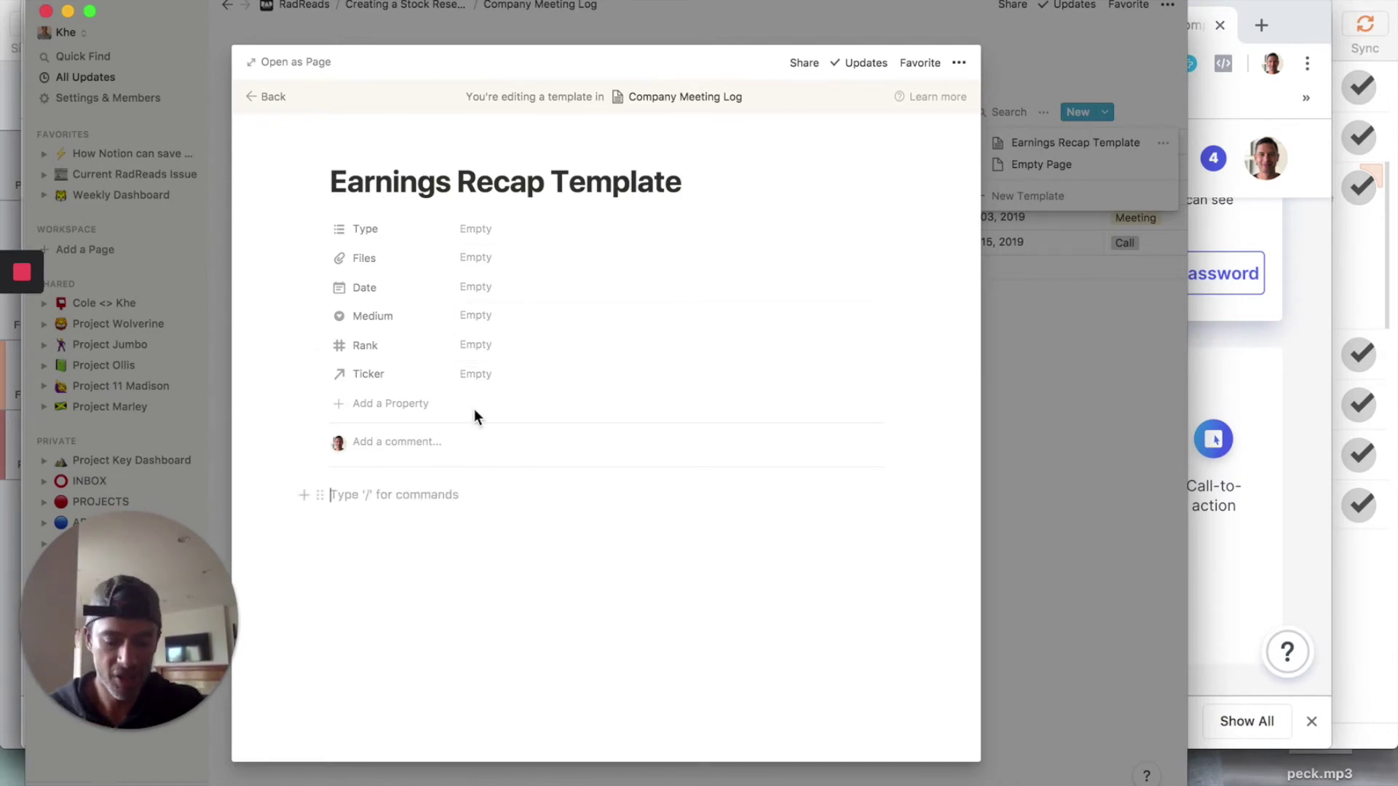
{"action": "type", "text": "### "}
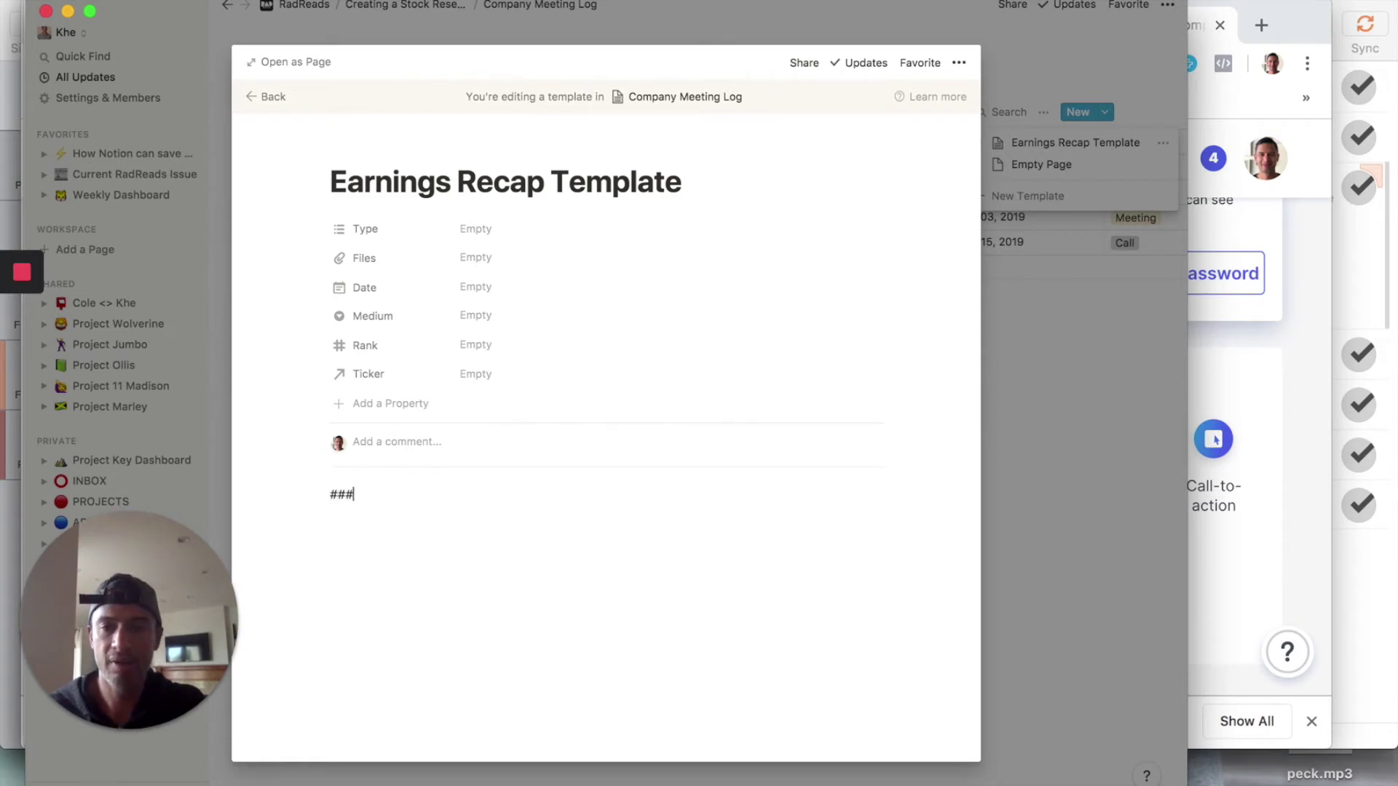
{"action": "type", "text": "Presenter:"}
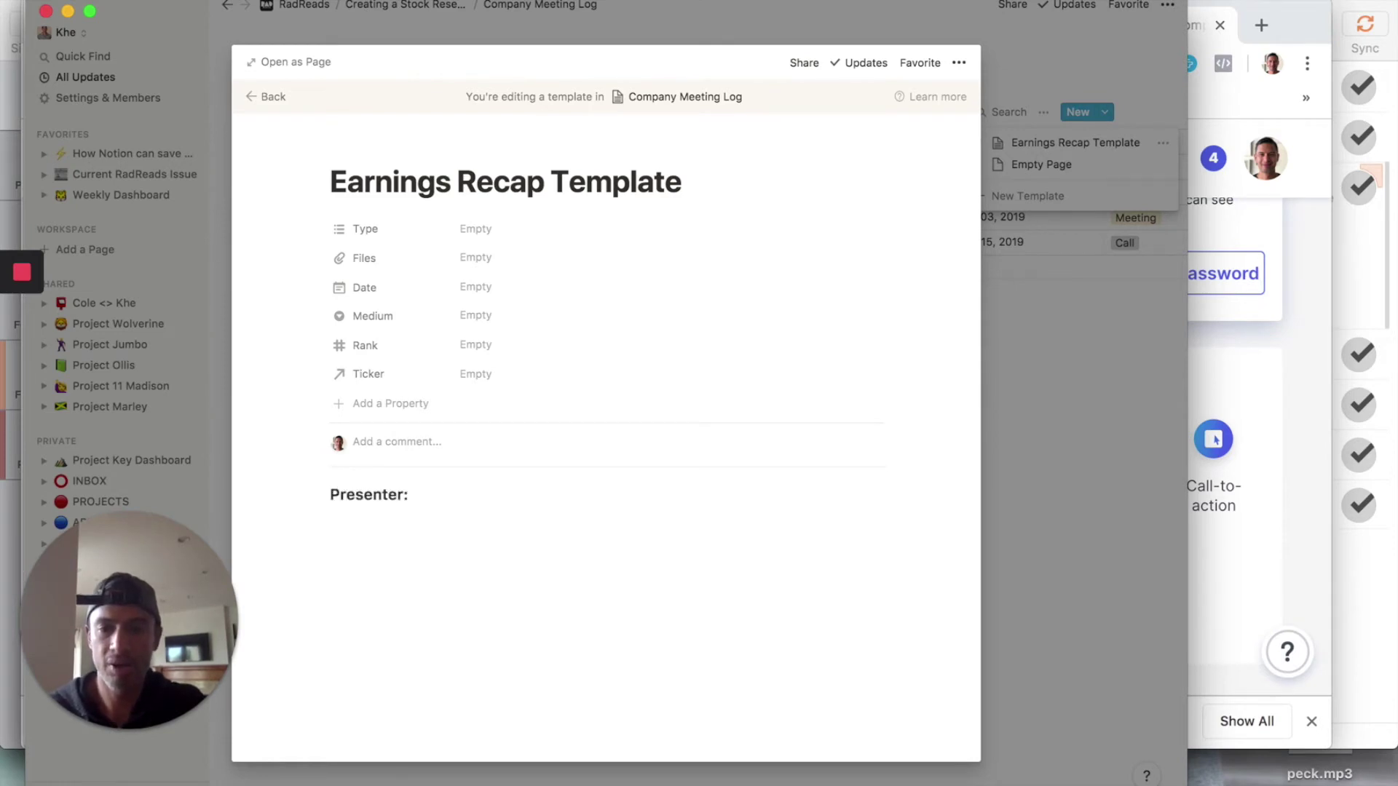
{"action": "key", "text": "Return"}
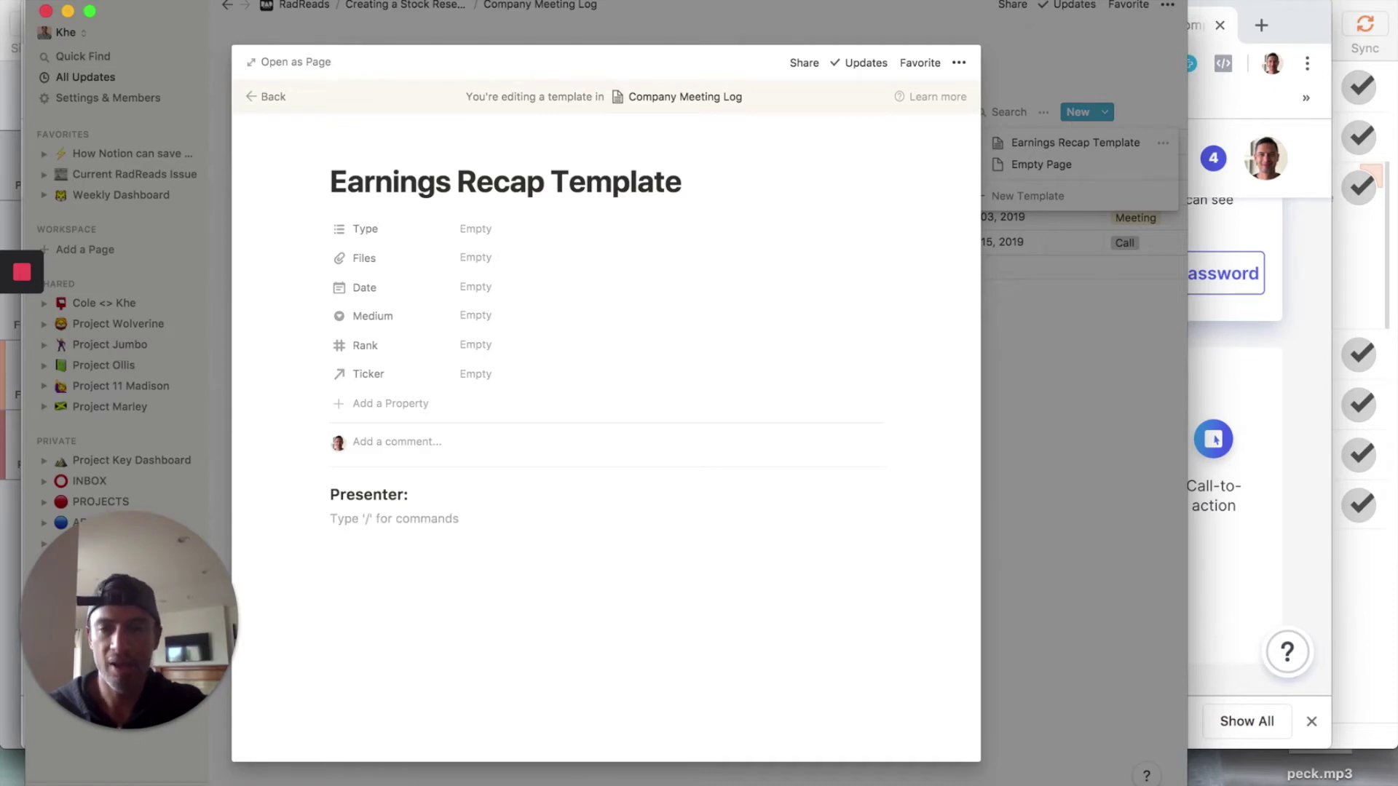
{"action": "type", "text": "TKTKTK"}
{"action": "key", "text": "Return"}
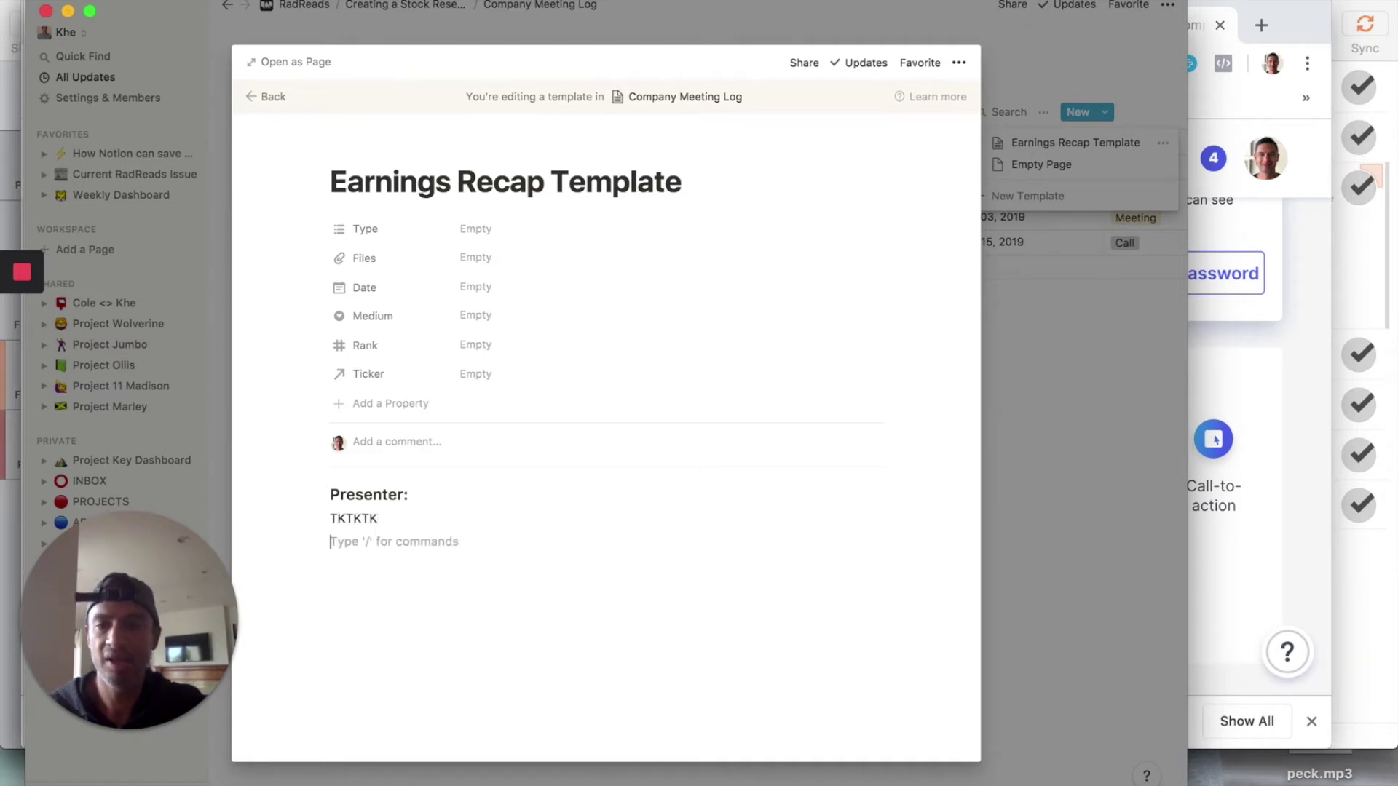
Add a third-level heading "Main Takeaways:" below the presenter section, followed by a numbered list of three "TK" placeholders
{"action": "type", "text": "#"}
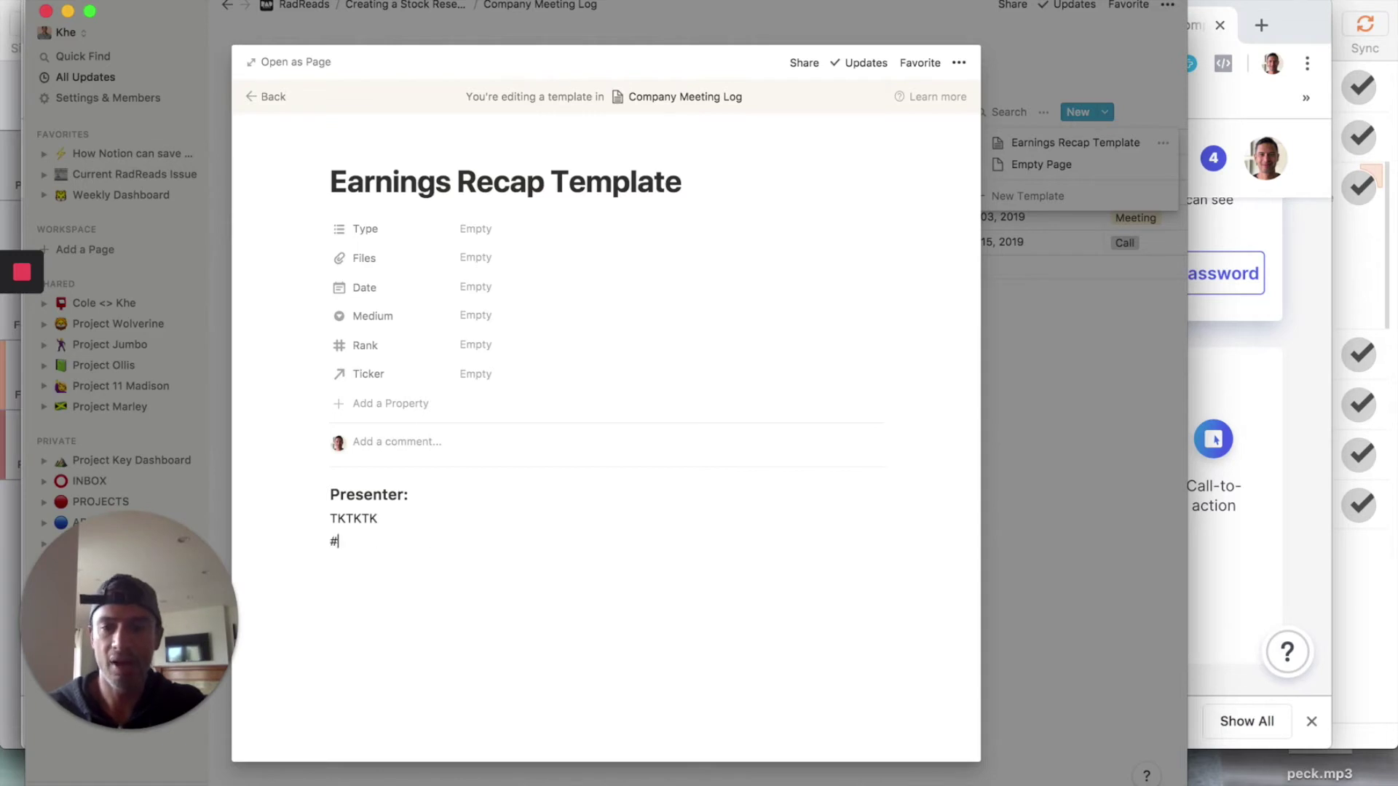
{"action": "type", "text": "##"}
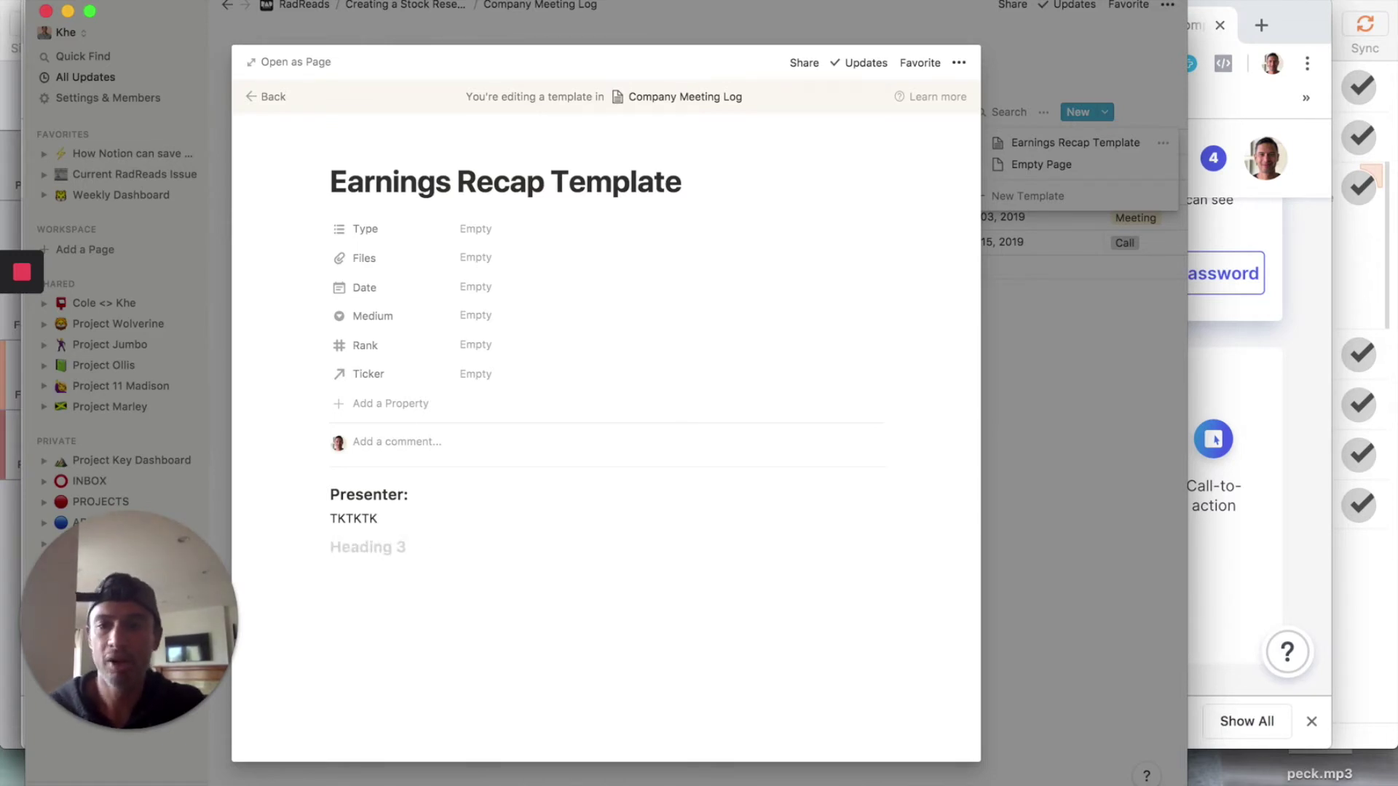
{"action": "type", "text": " Main Takeaways:"}
{"action": "key", "text": "Return"}
{"action": "type", "text": "1. TK"}
{"action": "key", "text": "Return"}
{"action": "type", "text": "TK"}
{"action": "key", "text": "Return"}
{"action": "type", "text": "TK"}
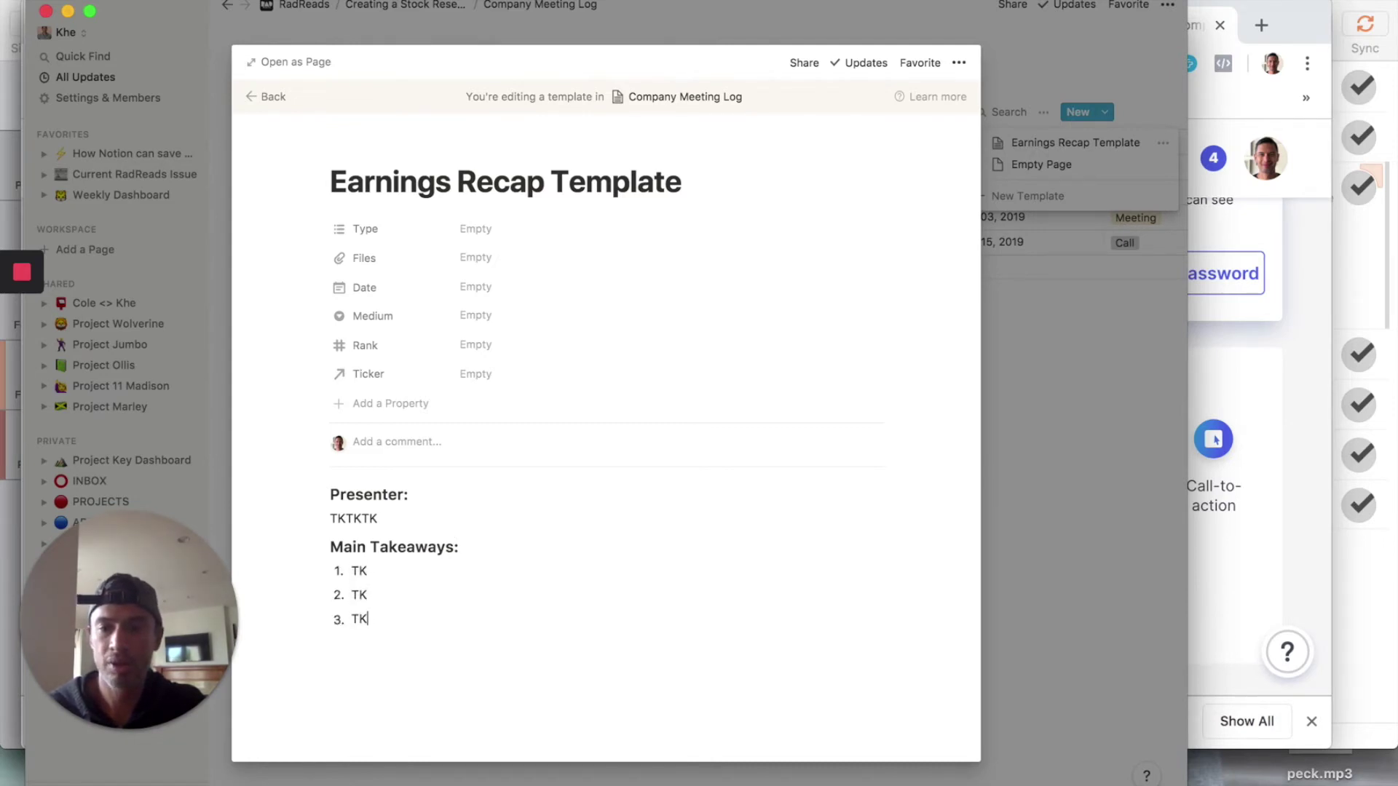
{"action": "key", "text": "Return"}
{"action": "key", "text": "Return"}
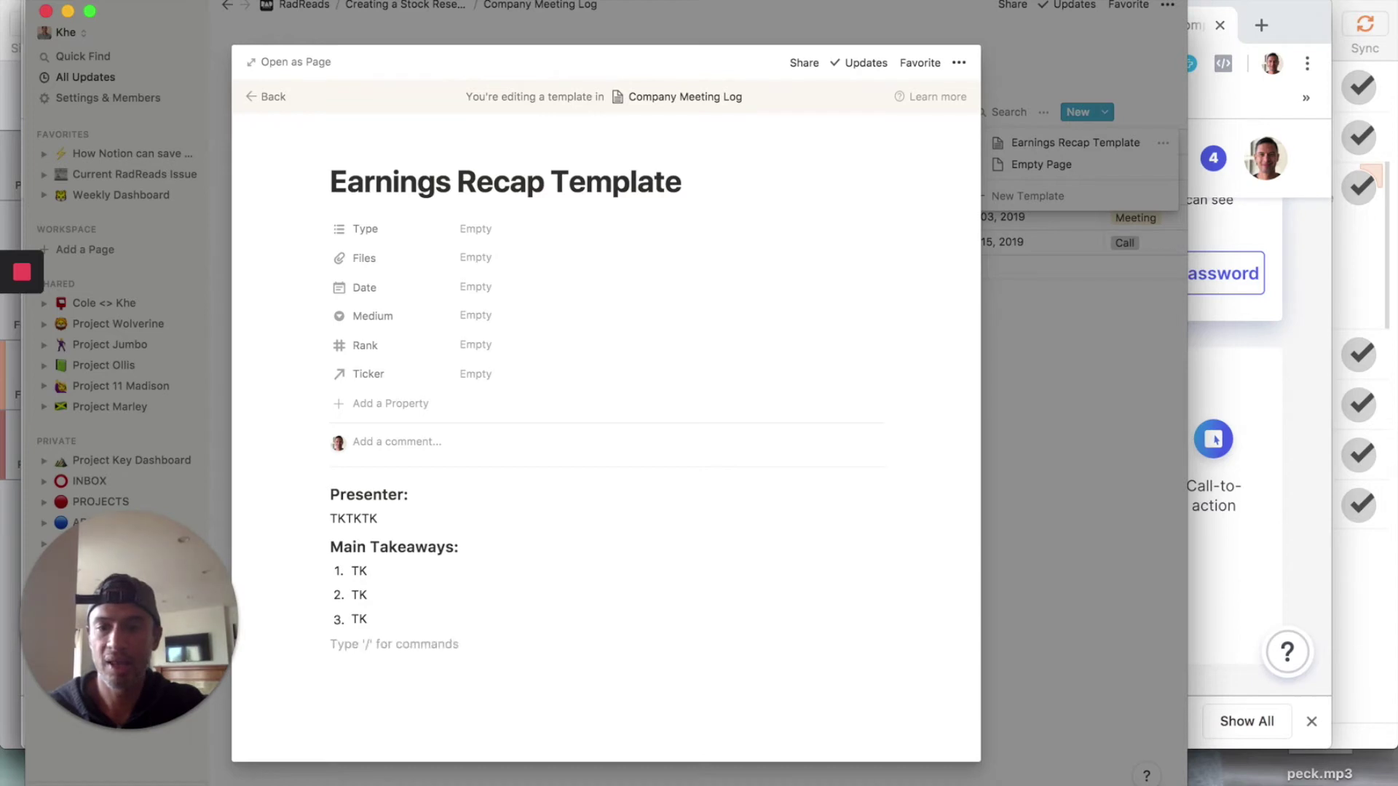
Add a third-level heading "Raw Notes" below the numbered list and return from the template to the Company Meeting Log table
{"action": "type", "text": "##"}
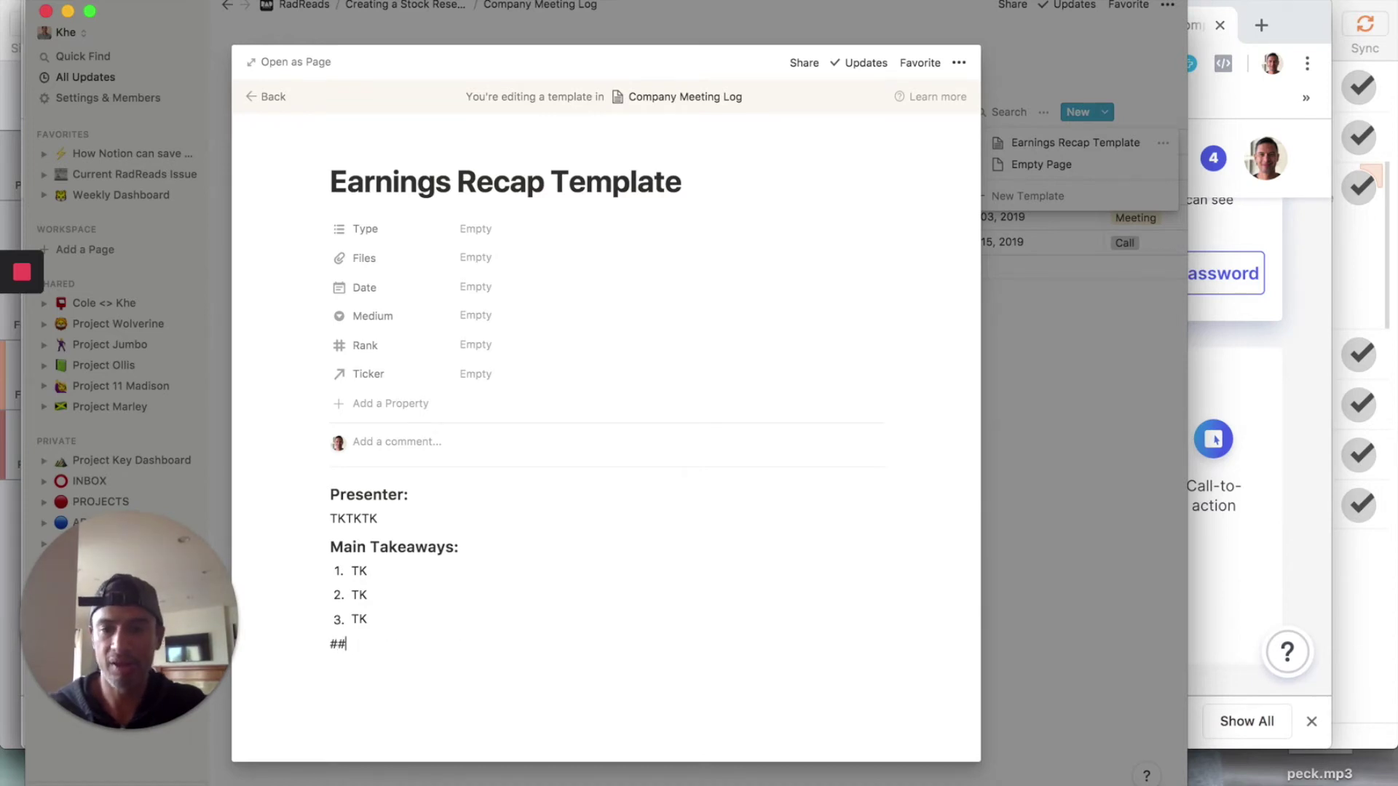
{"action": "type", "text": "# Ra"}
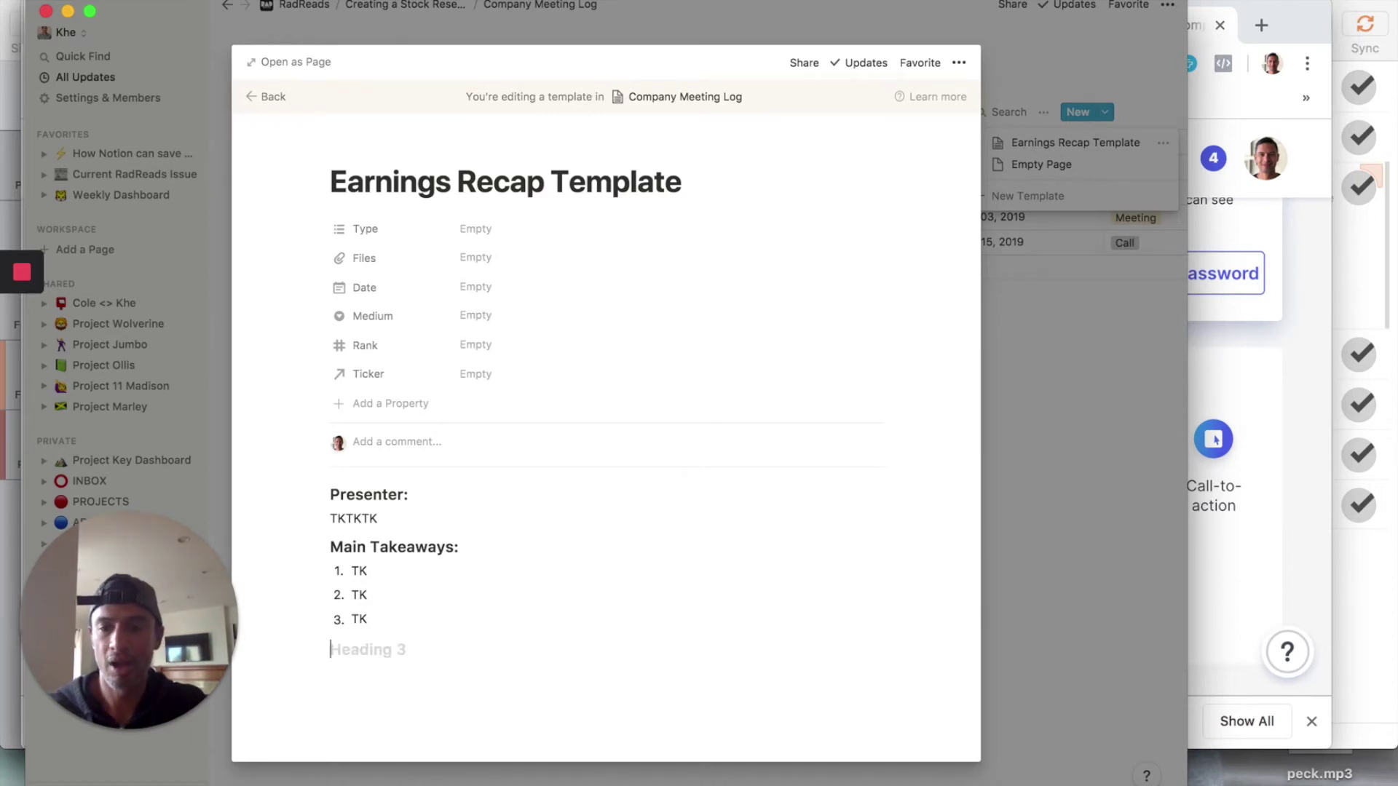
{"action": "type", "text": "w Notes"}
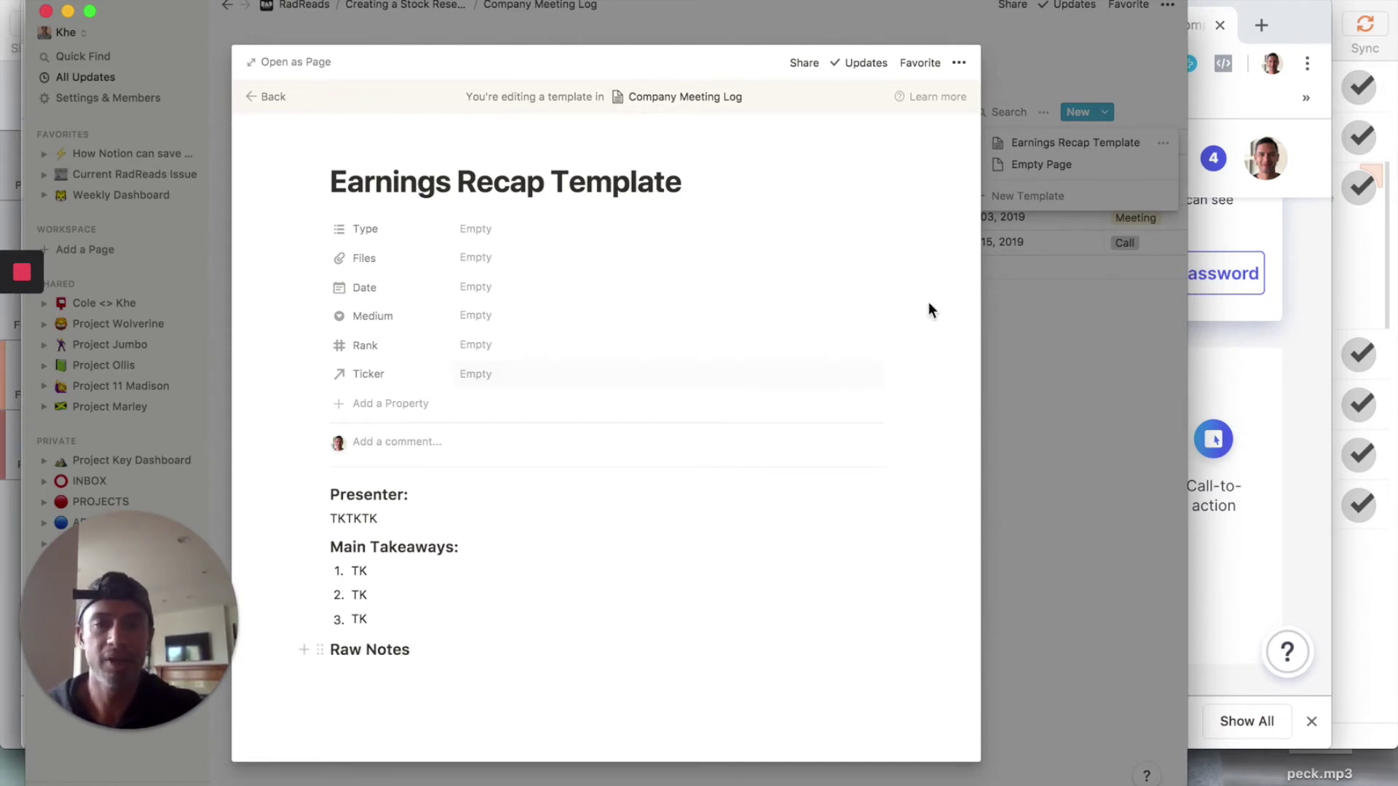
{"action": "left_click", "coordinate": [276, 101]}
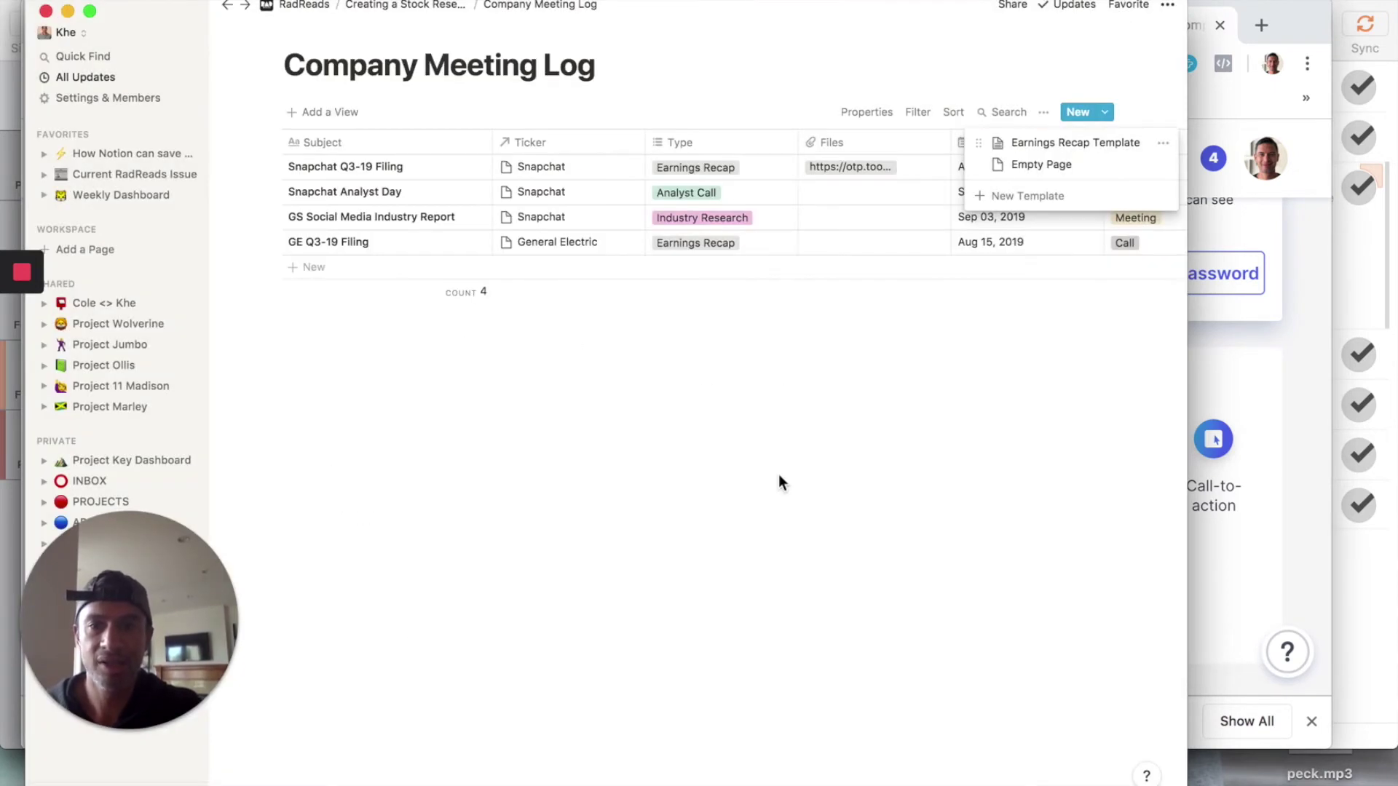
{"action": "left_click", "coordinate": [778, 476]}
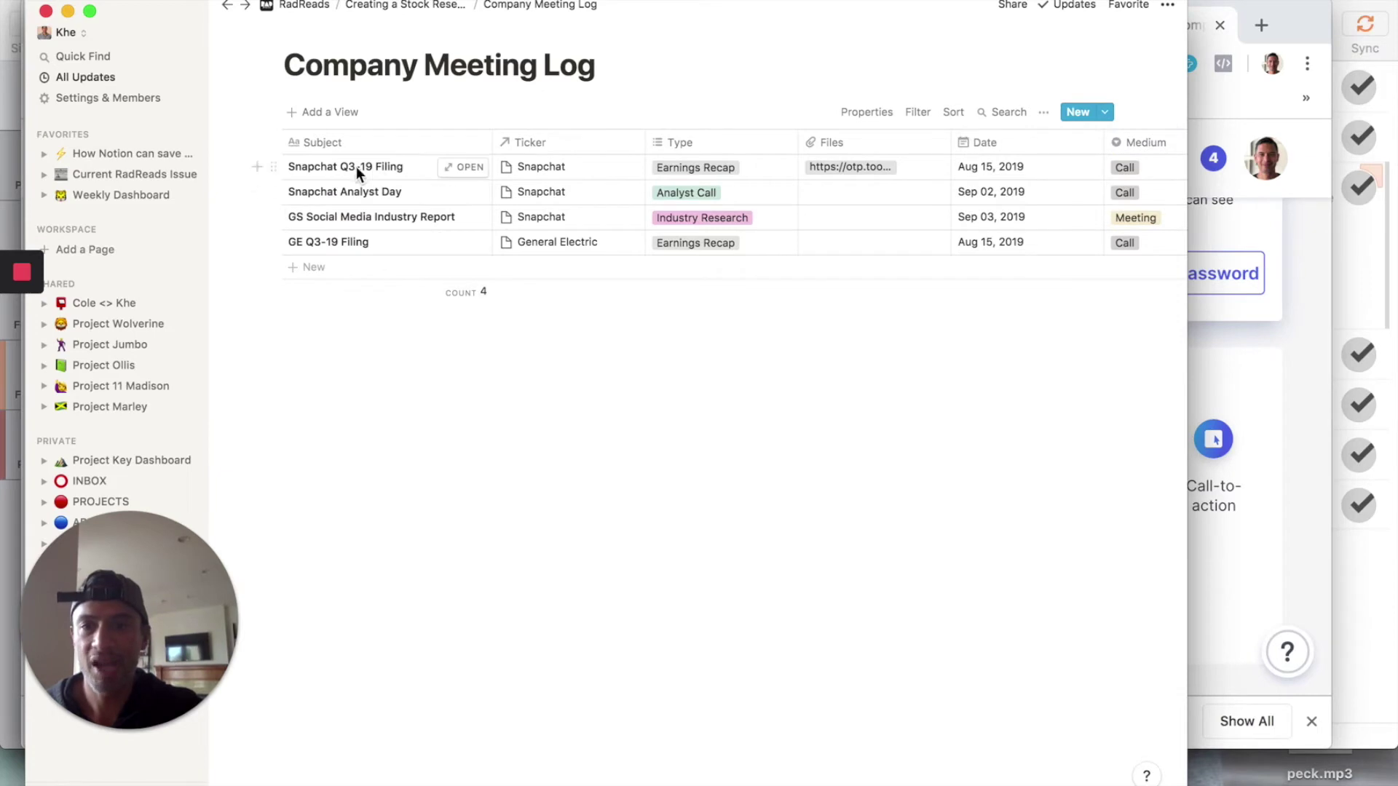
Create a new meeting log entry titled "Snapchat Q4-19" and apply the Earnings Recap Template to it
{"action": "left_click", "coordinate": [1074, 117]}
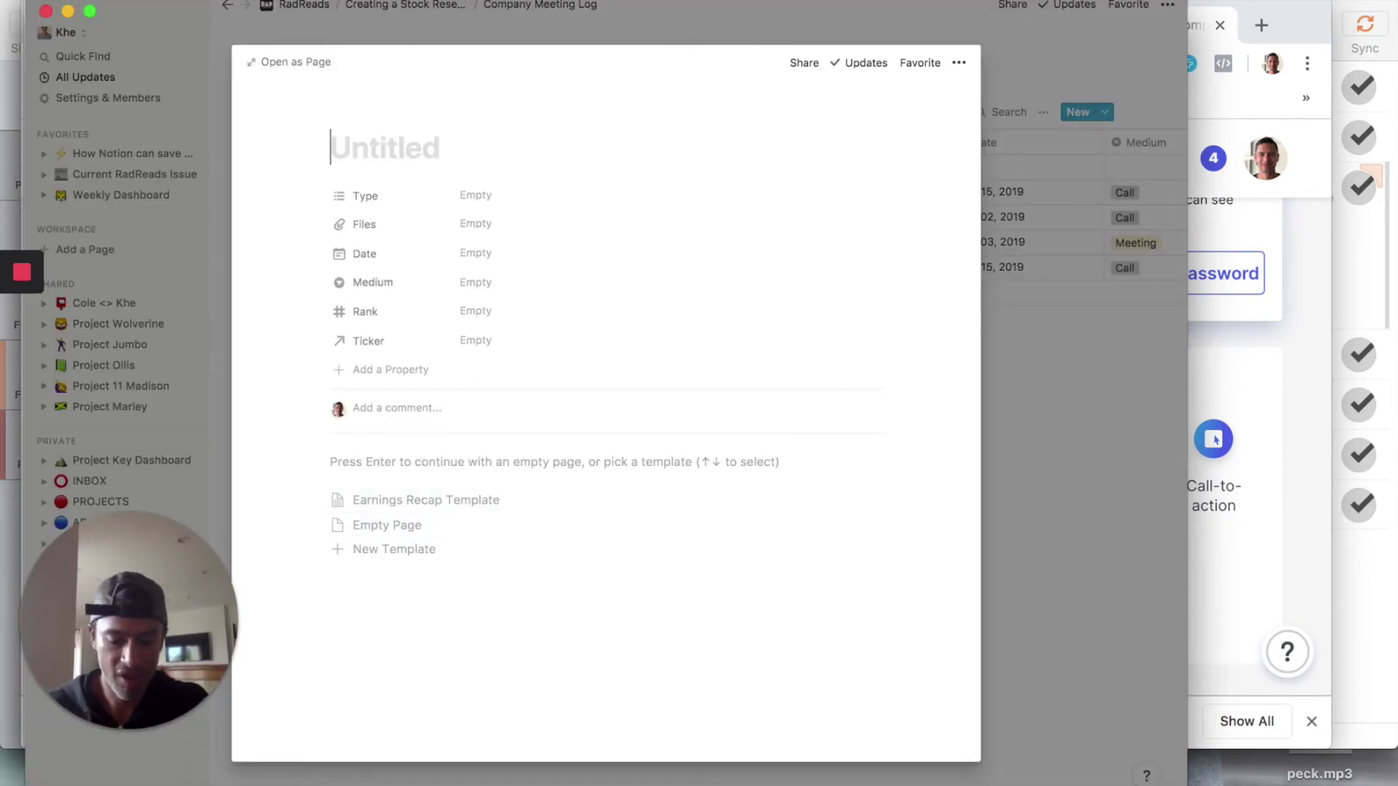
{"action": "type", "text": "Snapchat Q4-19"}
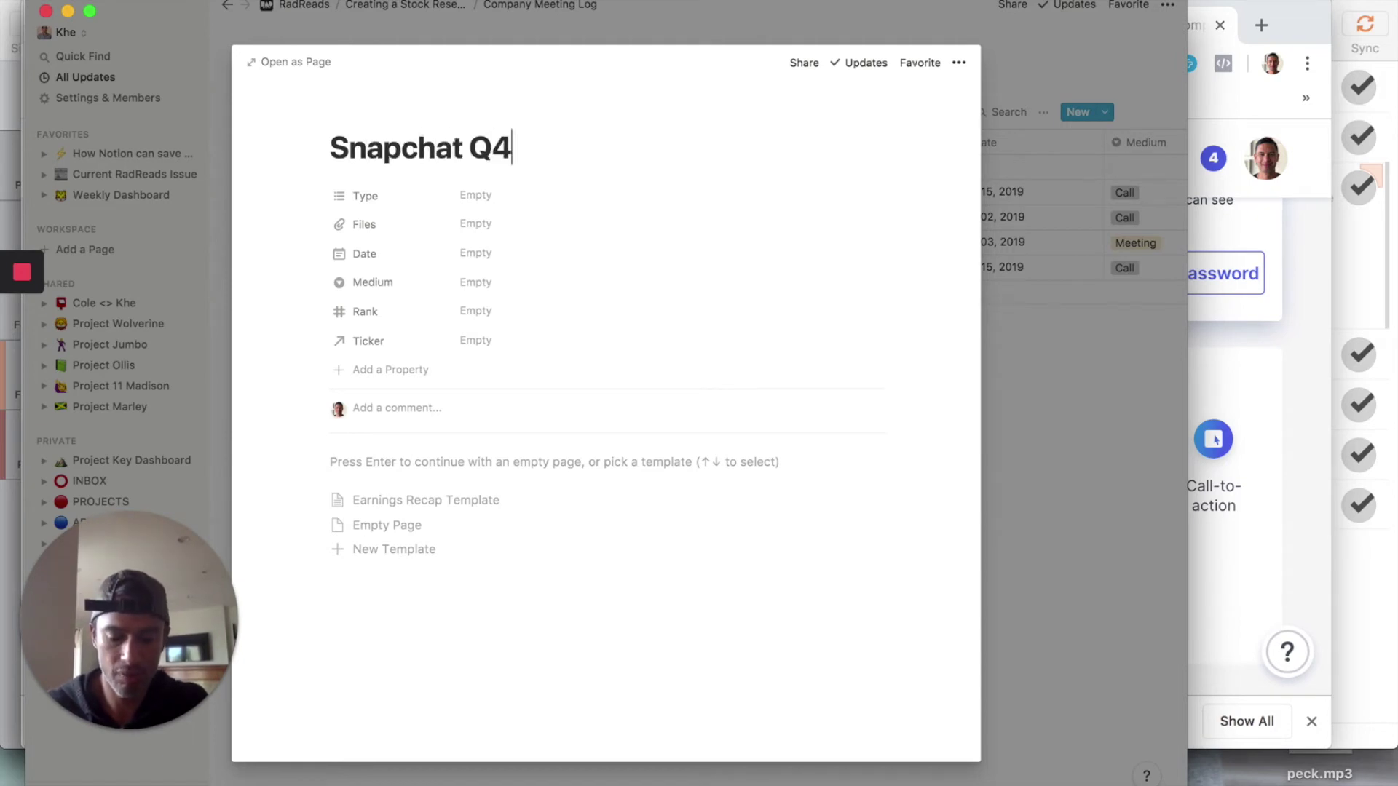
{"action": "left_click", "coordinate": [437, 509]}
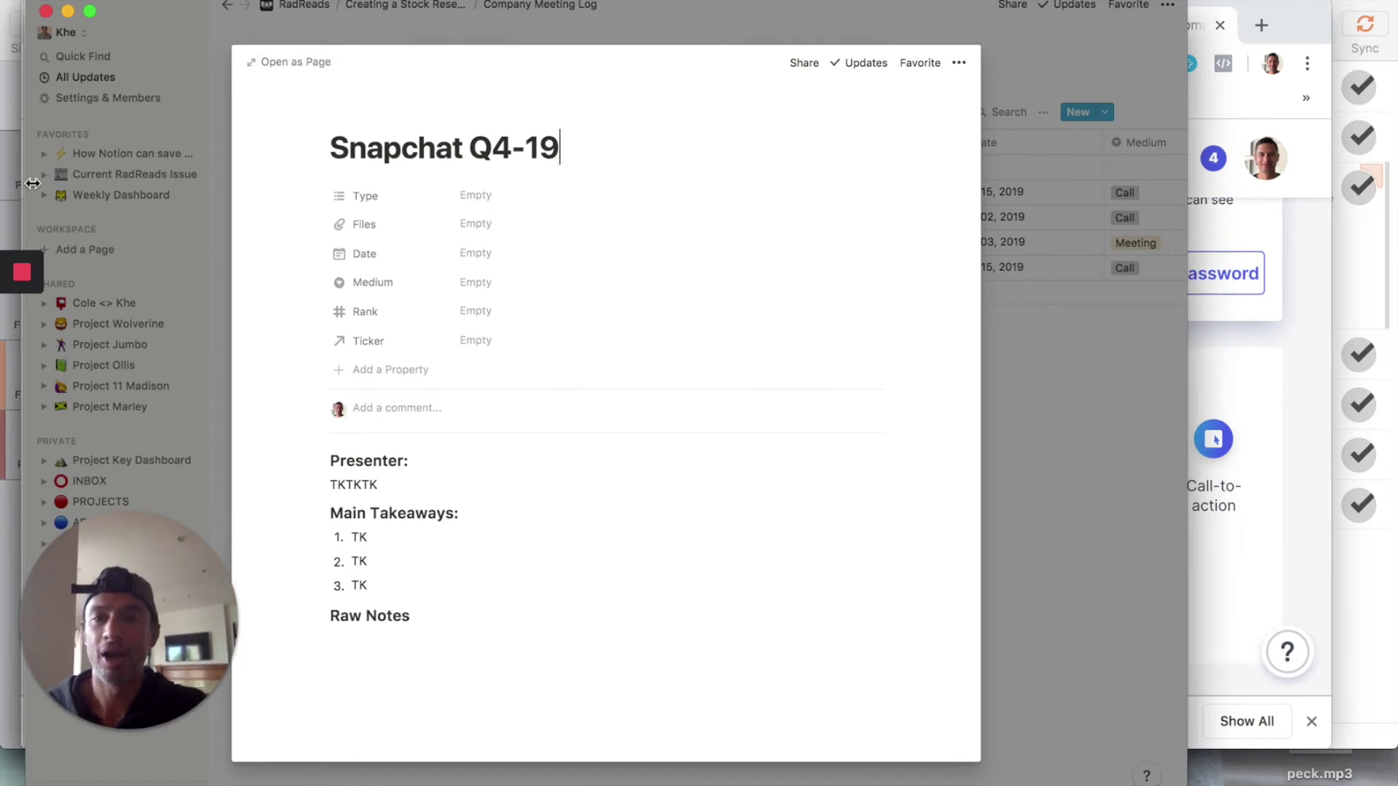
{"action": "mouse_move", "coordinate": [25, 275]}
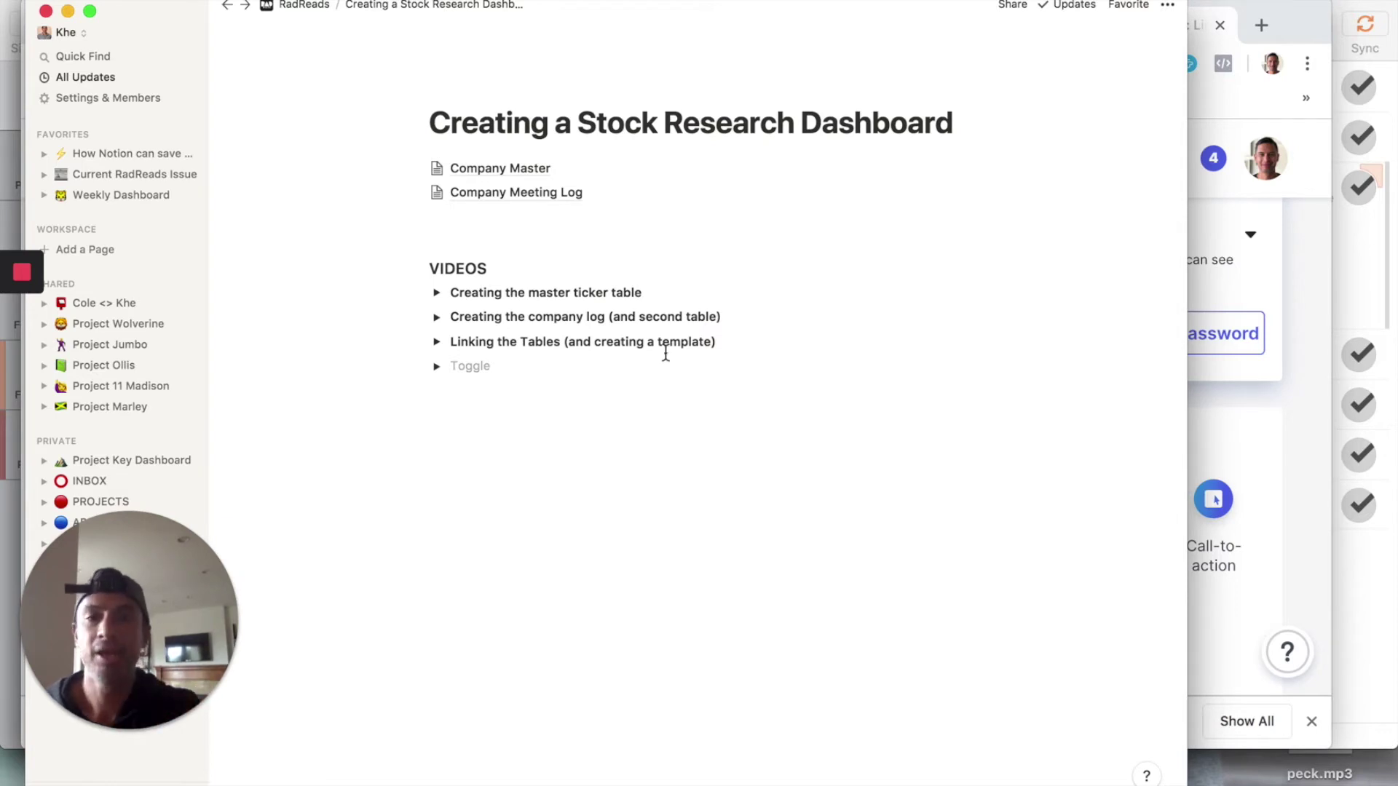
Insert a full-page table below Company Meeting Log on the dashboard page and title it "Company Task List"
{"action": "left_click", "coordinate": [560, 217]}
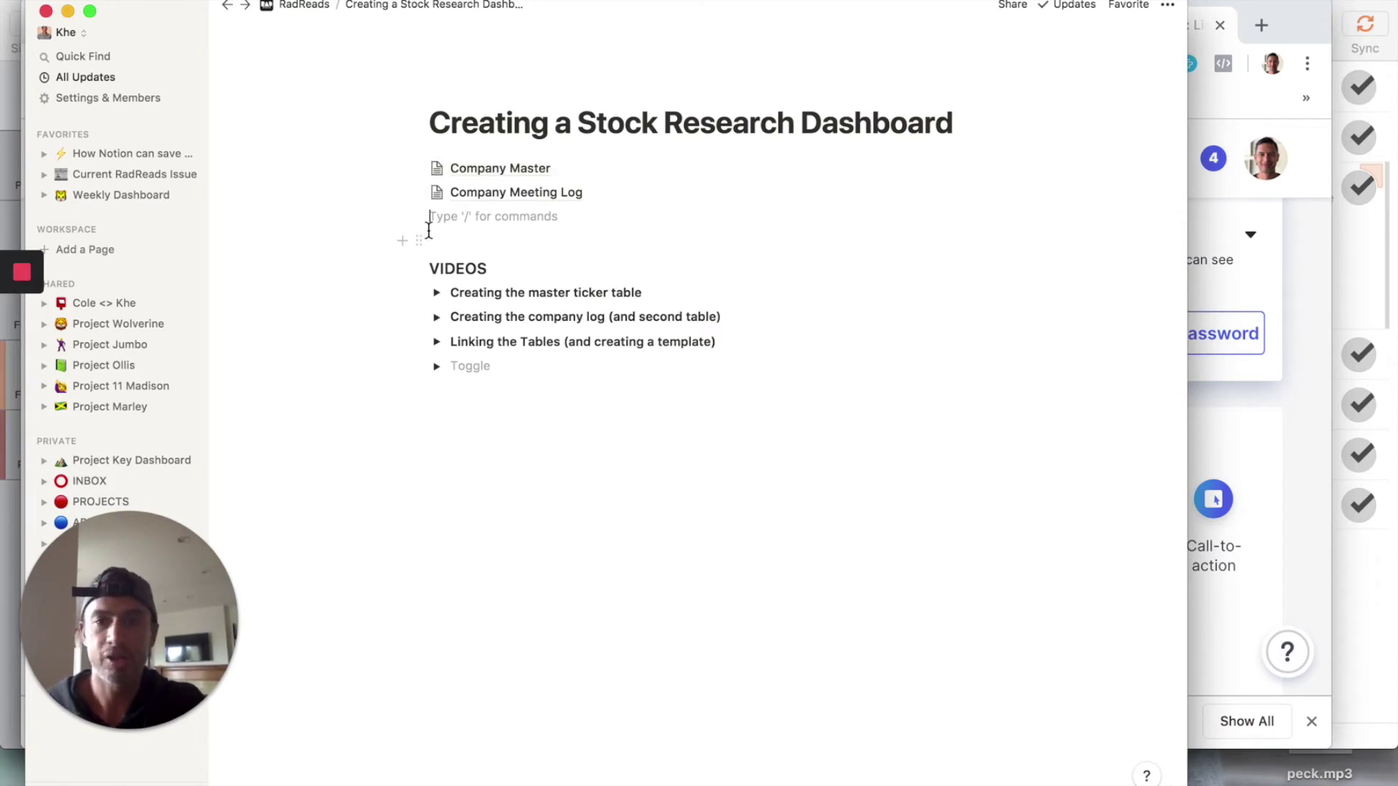
{"action": "type", "text": "/"}
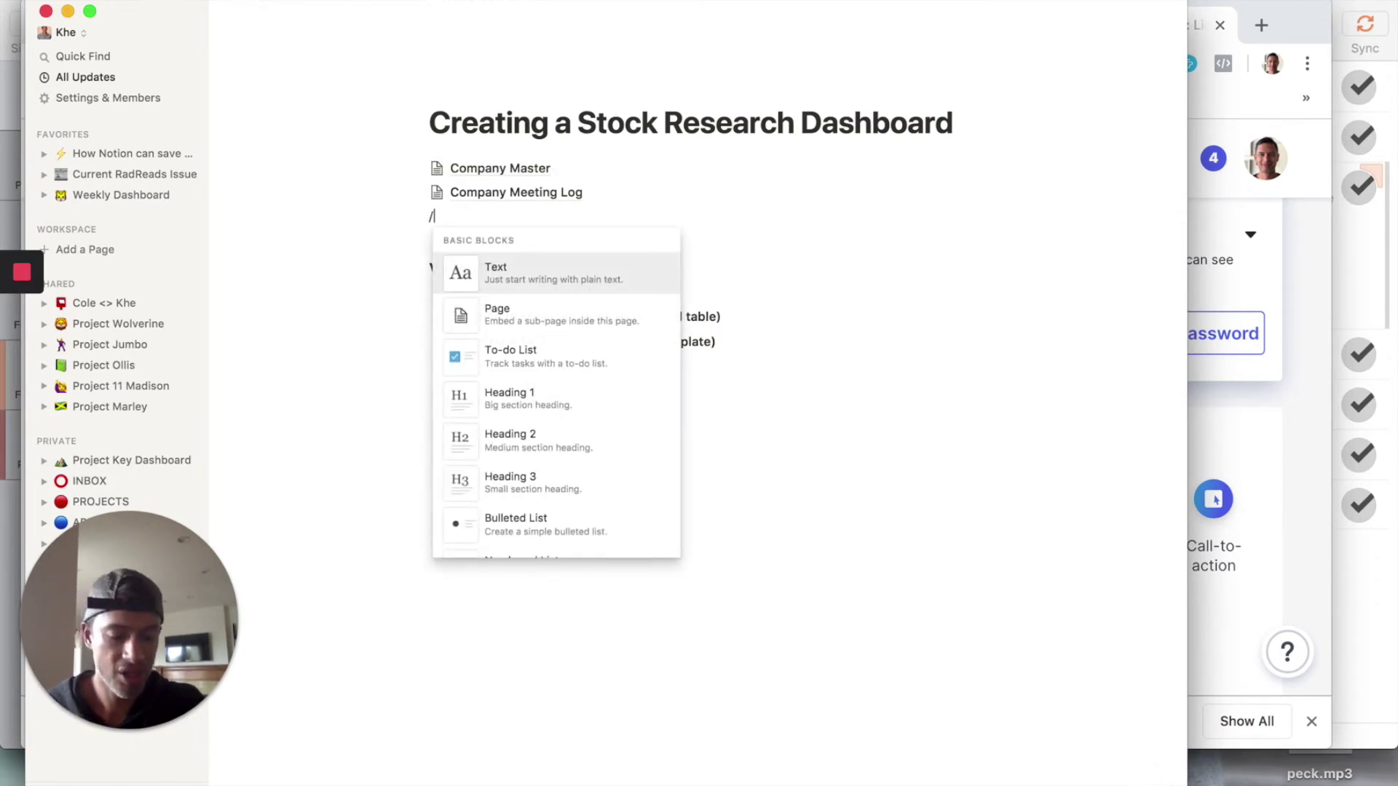
{"action": "type", "text": "table"}
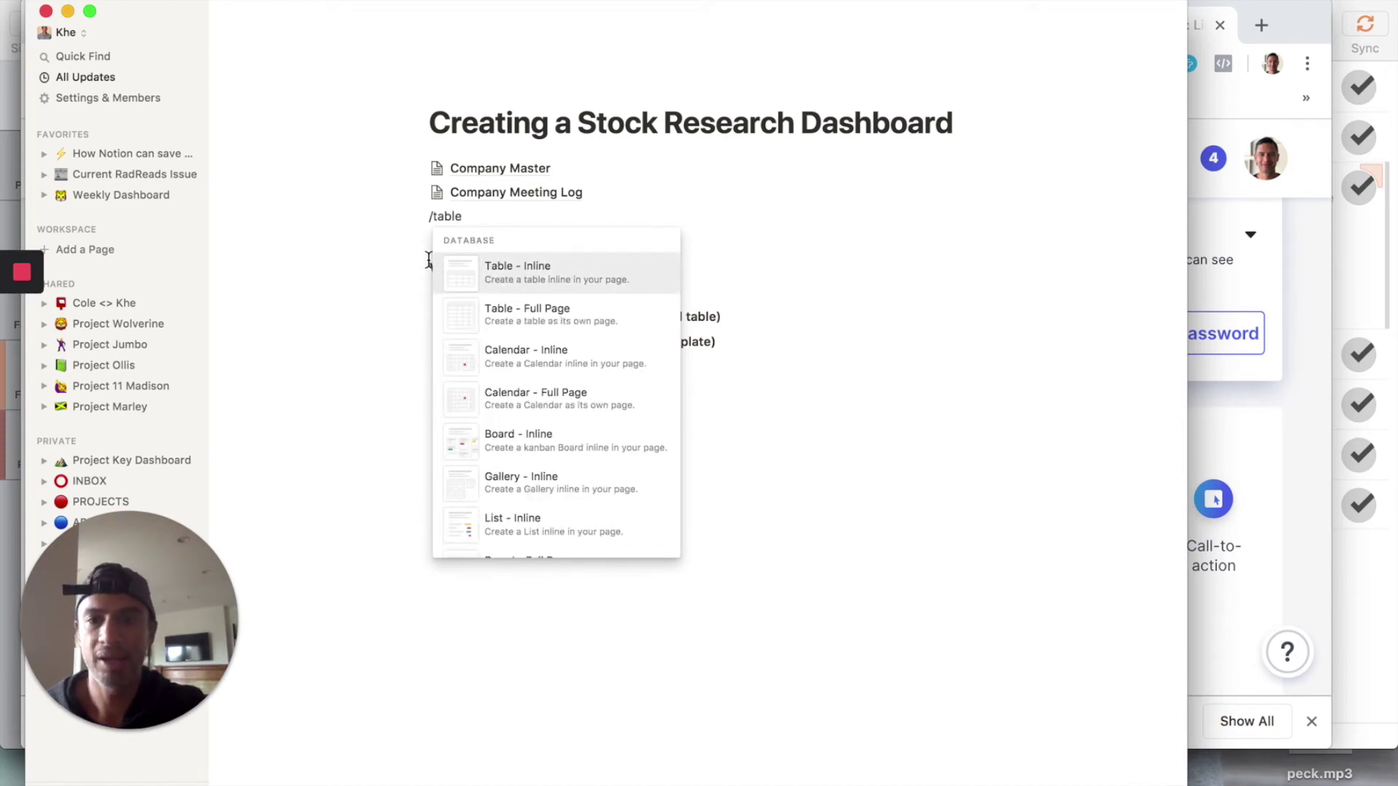
{"action": "left_click", "coordinate": [546, 321]}
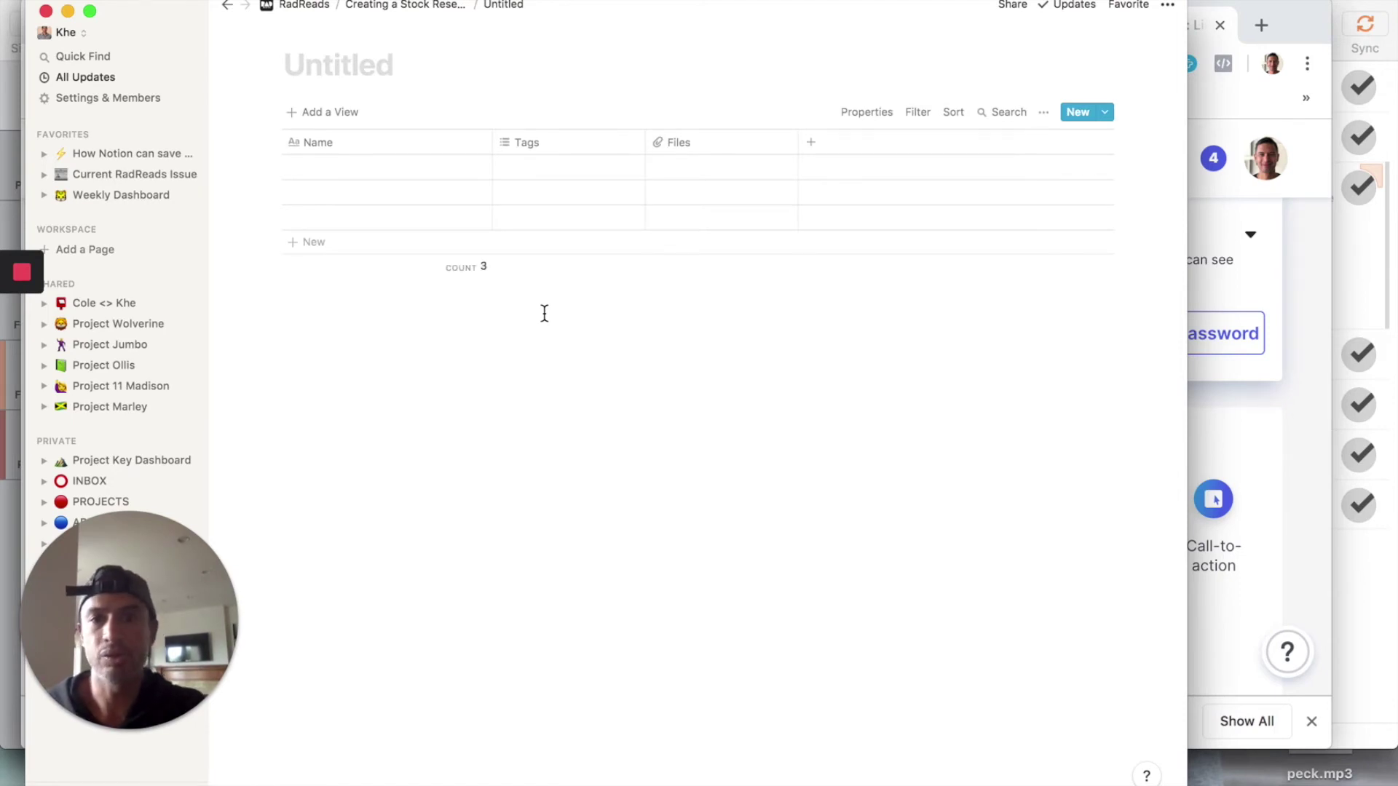
{"action": "left_click", "coordinate": [390, 59]}
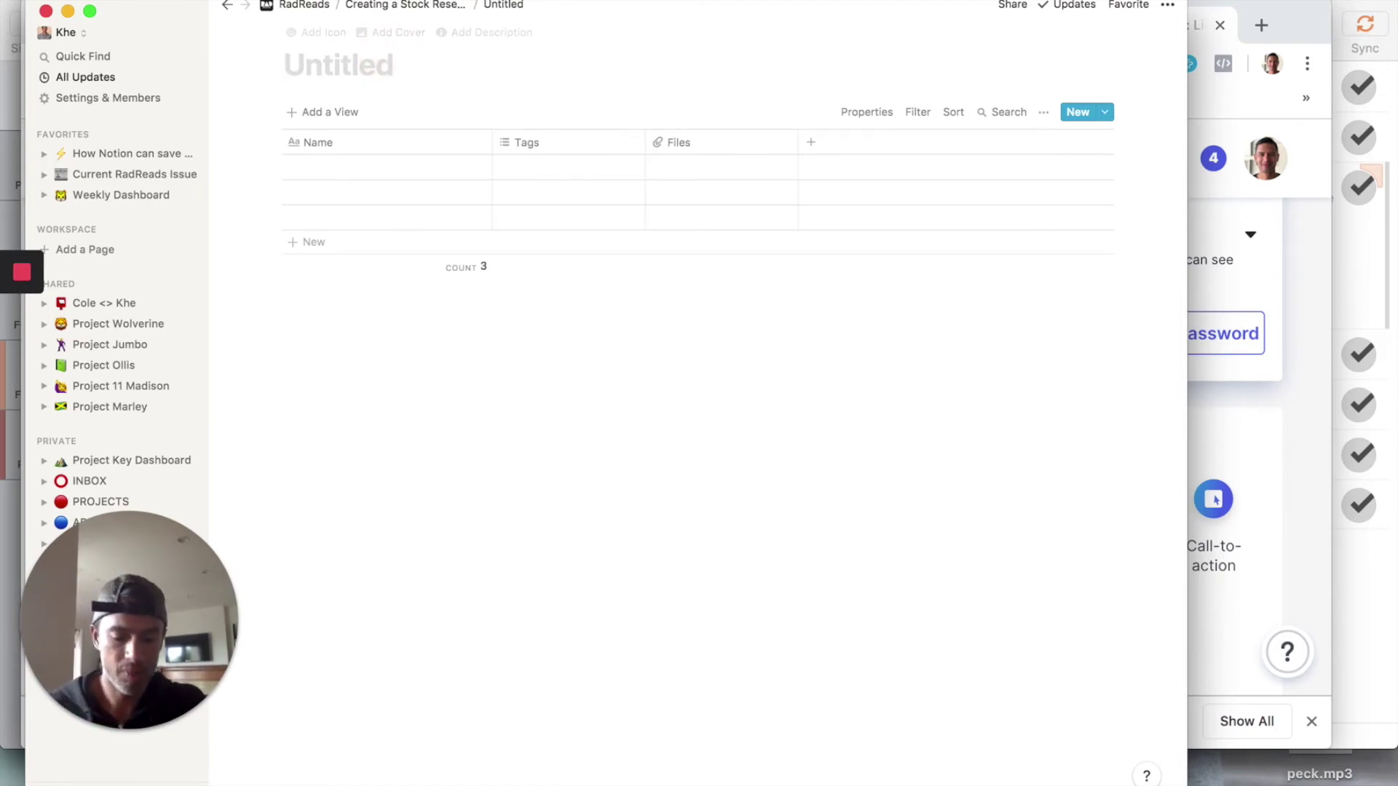
{"action": "type", "text": "Company Task List"}
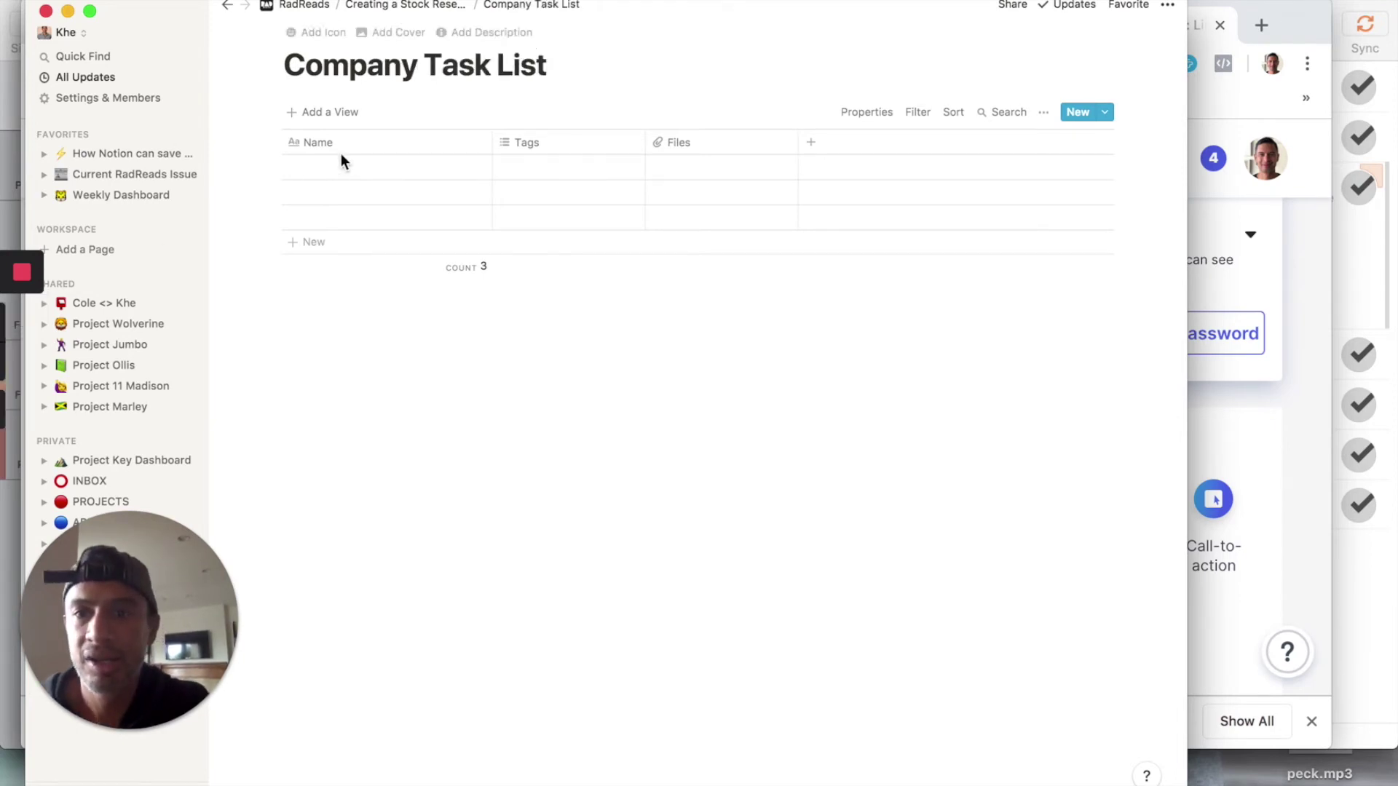
Rename the table's Name column as "Task" and its Tags column as "Ticker"
{"action": "left_click", "coordinate": [324, 146]}
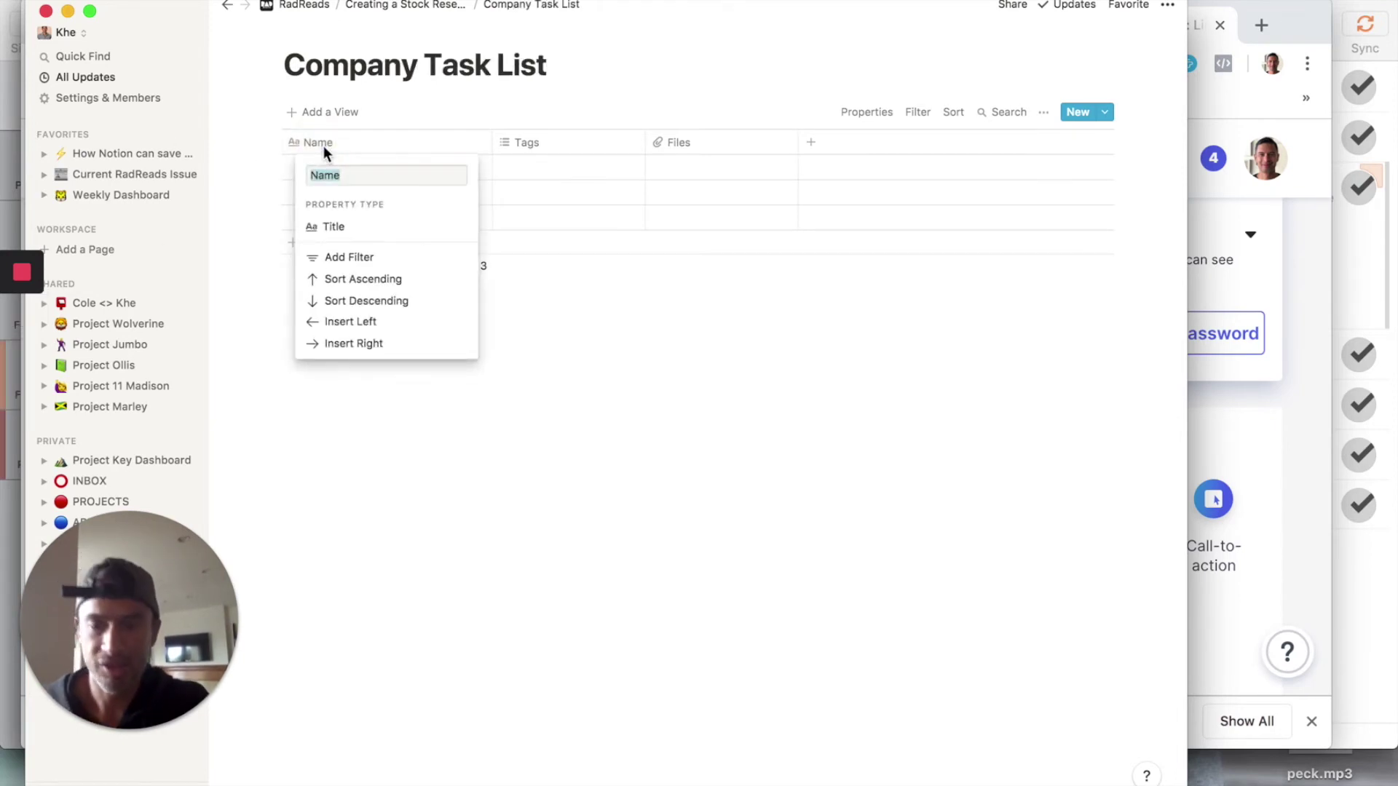
{"action": "type", "text": "Task"}
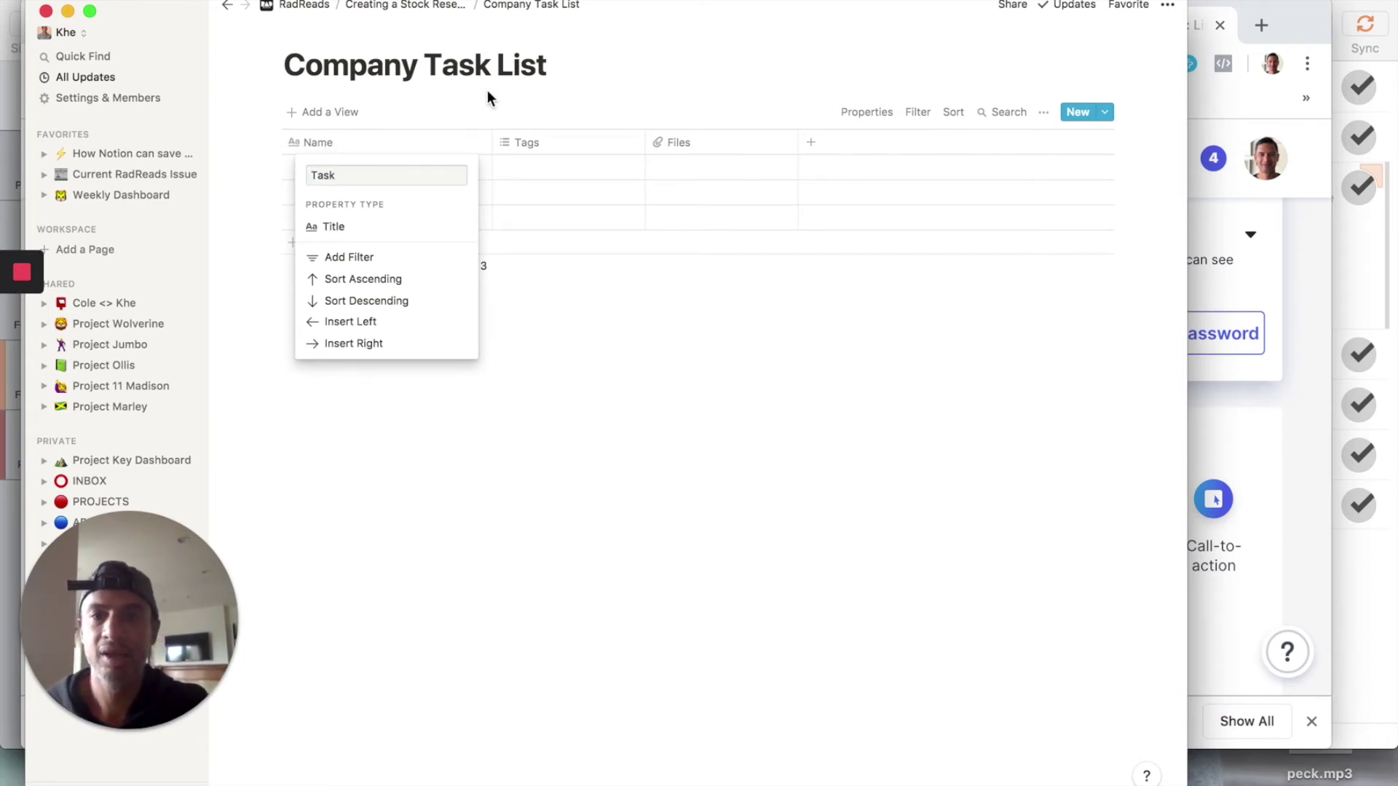
{"action": "left_click", "coordinate": [528, 141]}
{"action": "left_click", "coordinate": [537, 141]}
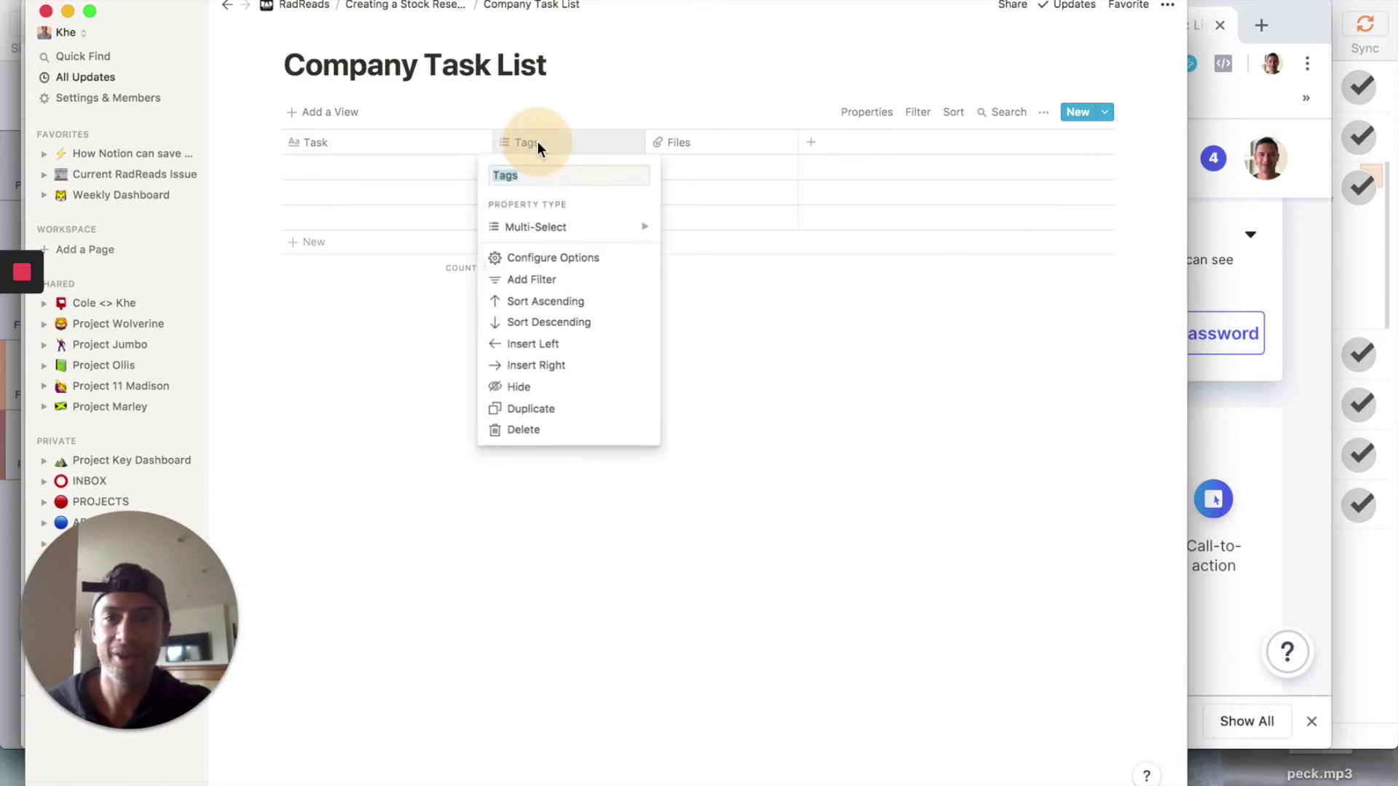
{"action": "type", "text": "Ticker"}
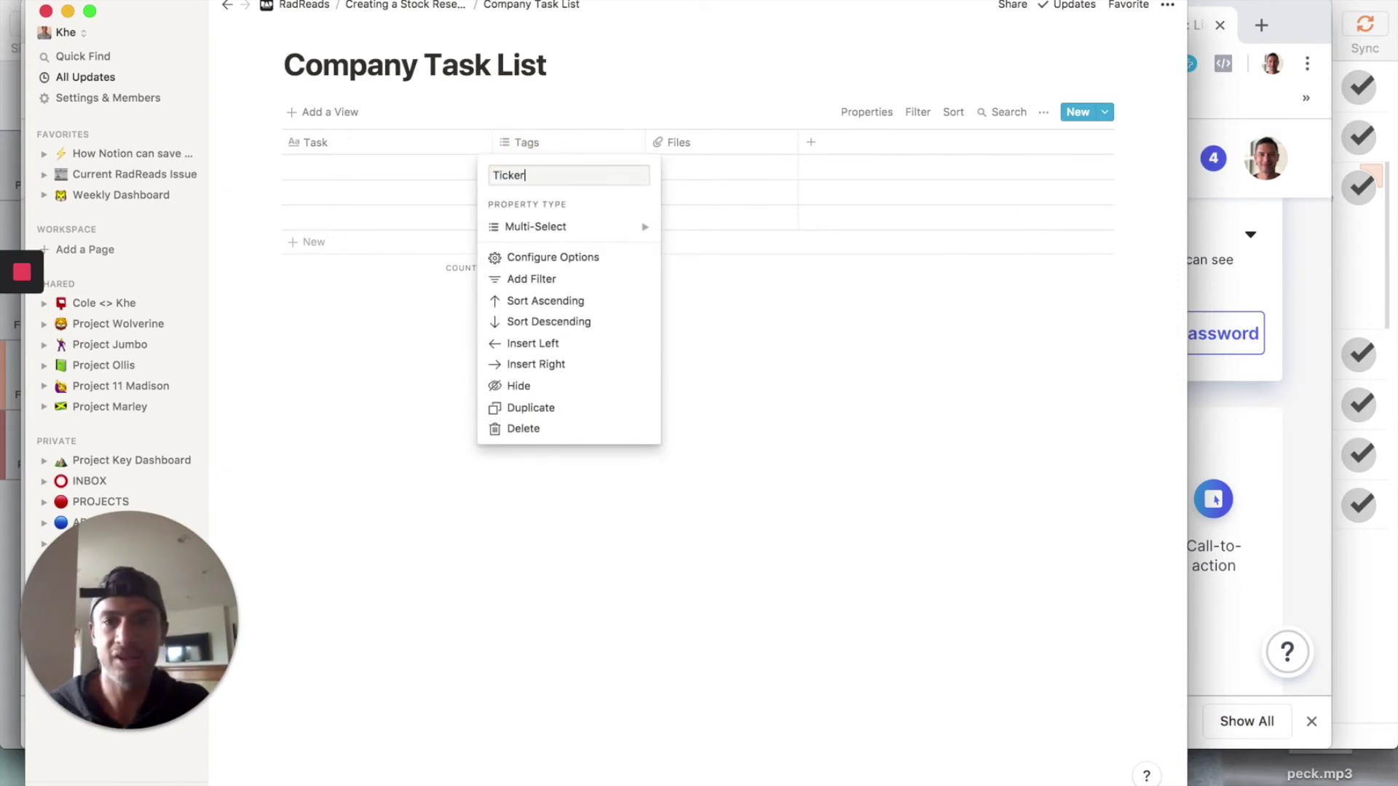
Change the Ticker column's type to a relation linked to the Company Master database
{"action": "left_click", "coordinate": [573, 228]}
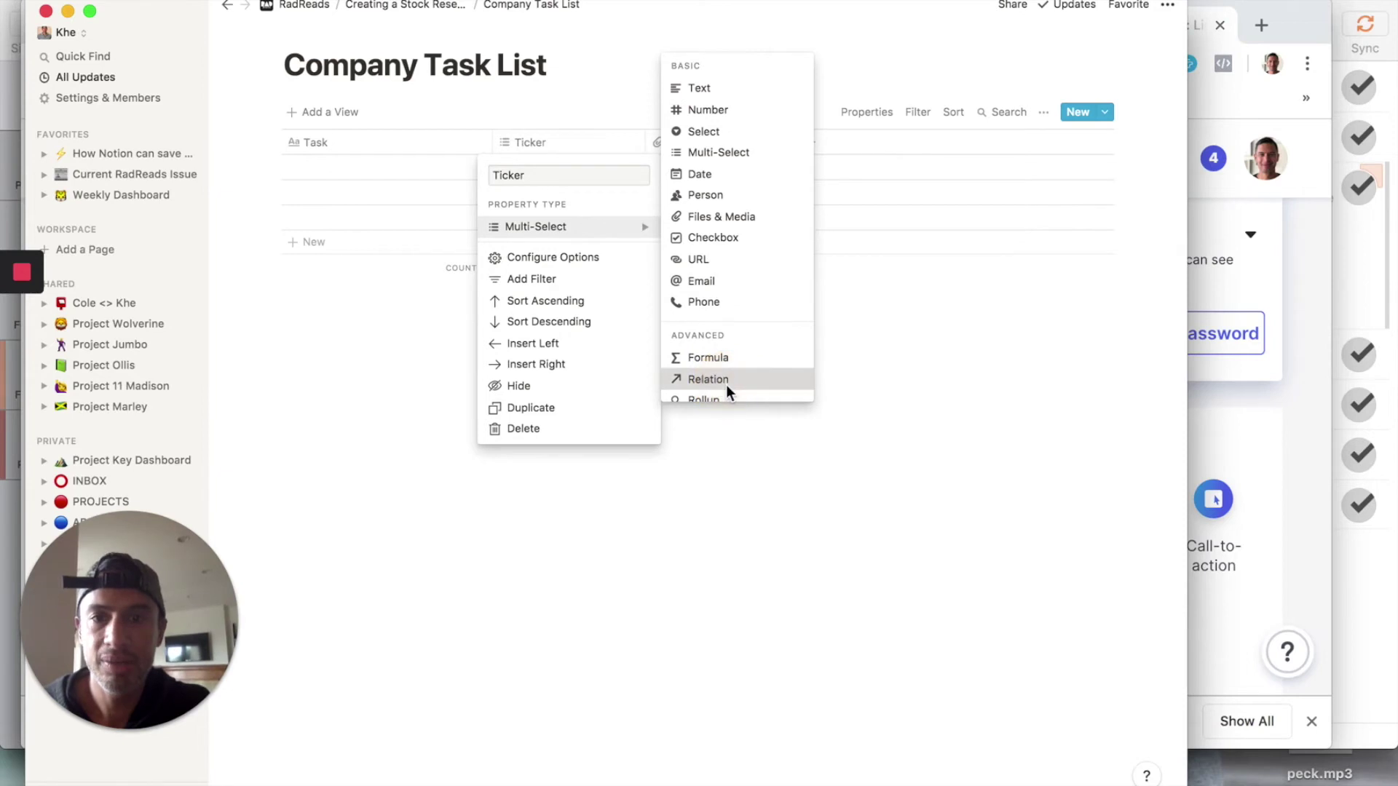
{"action": "left_click", "coordinate": [726, 385]}
{"action": "left_click", "coordinate": [609, 409]}
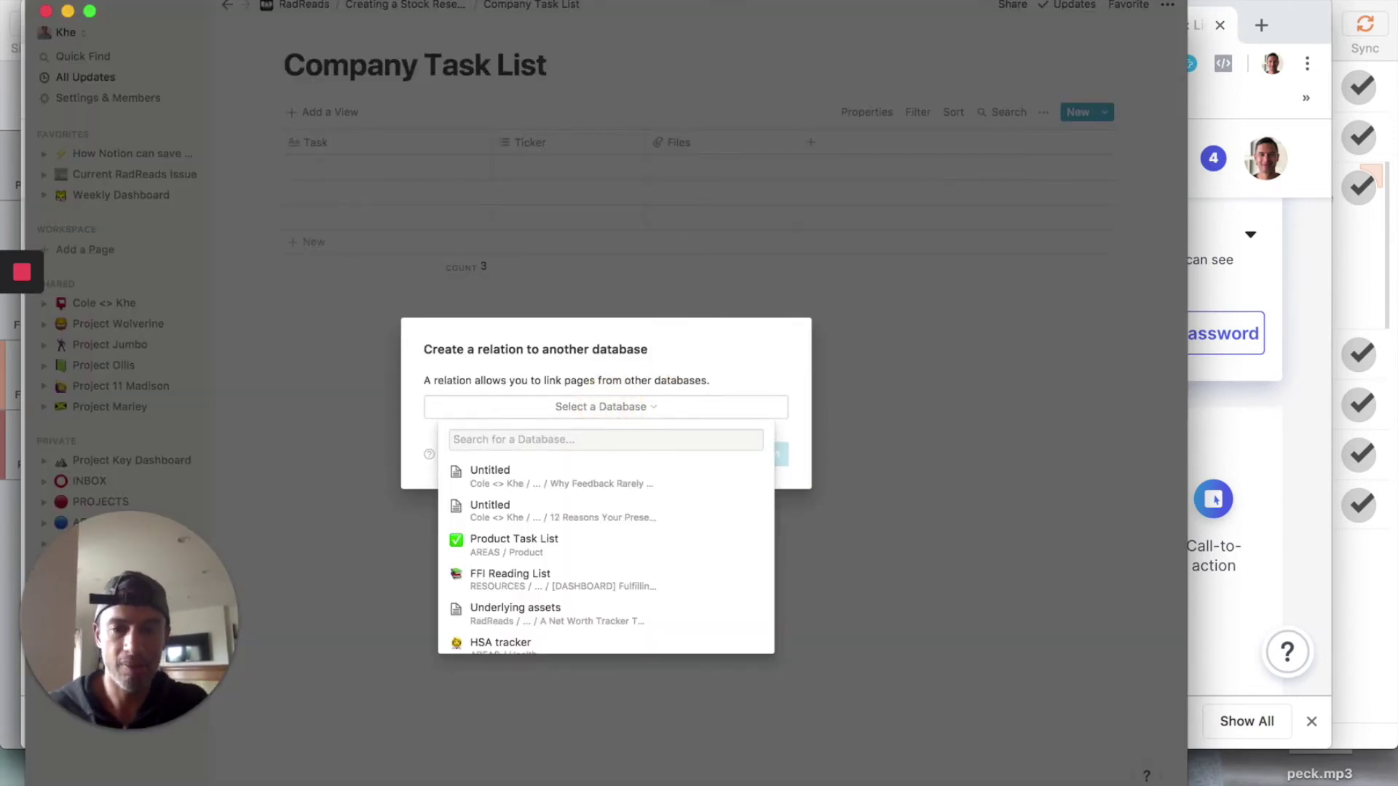
{"action": "type", "text": "companys"}
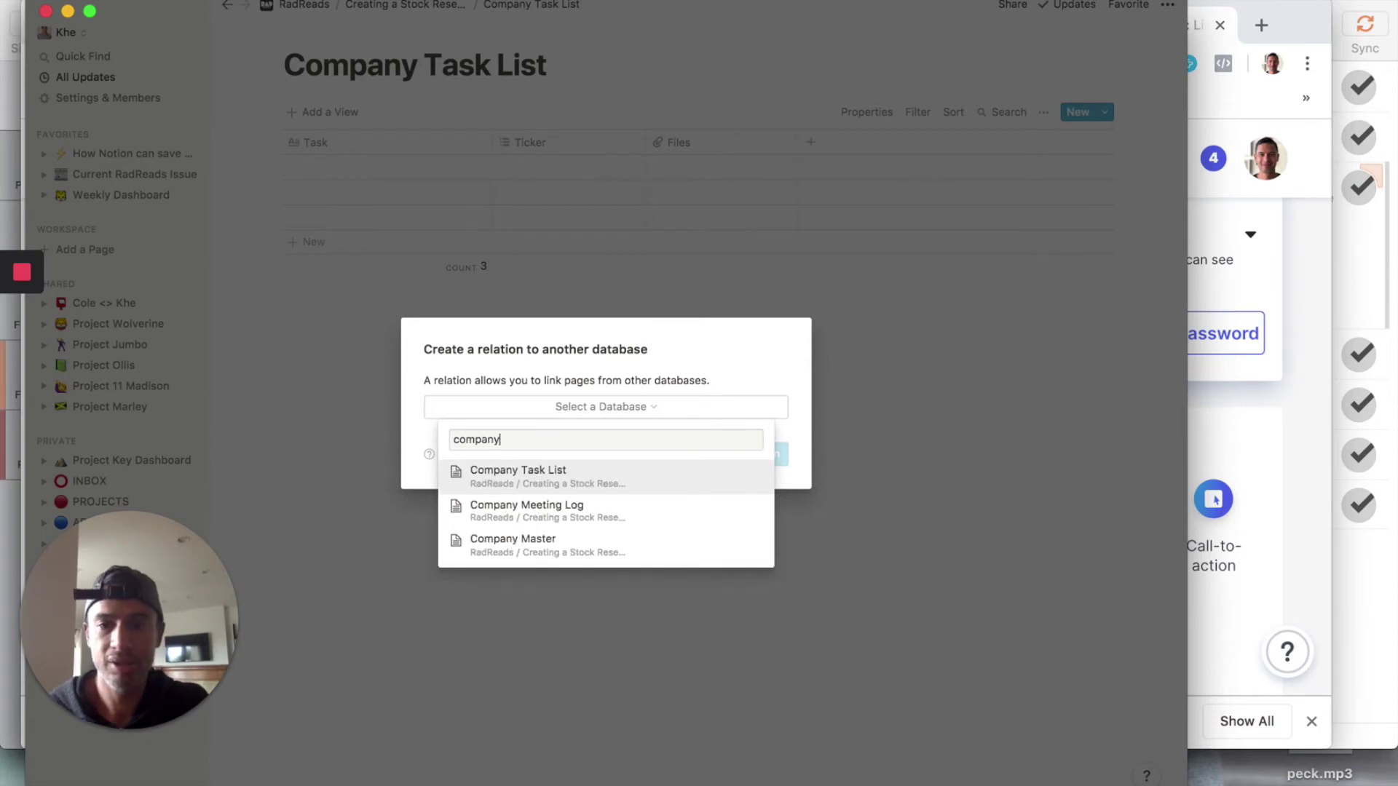
{"action": "left_click", "coordinate": [581, 542]}
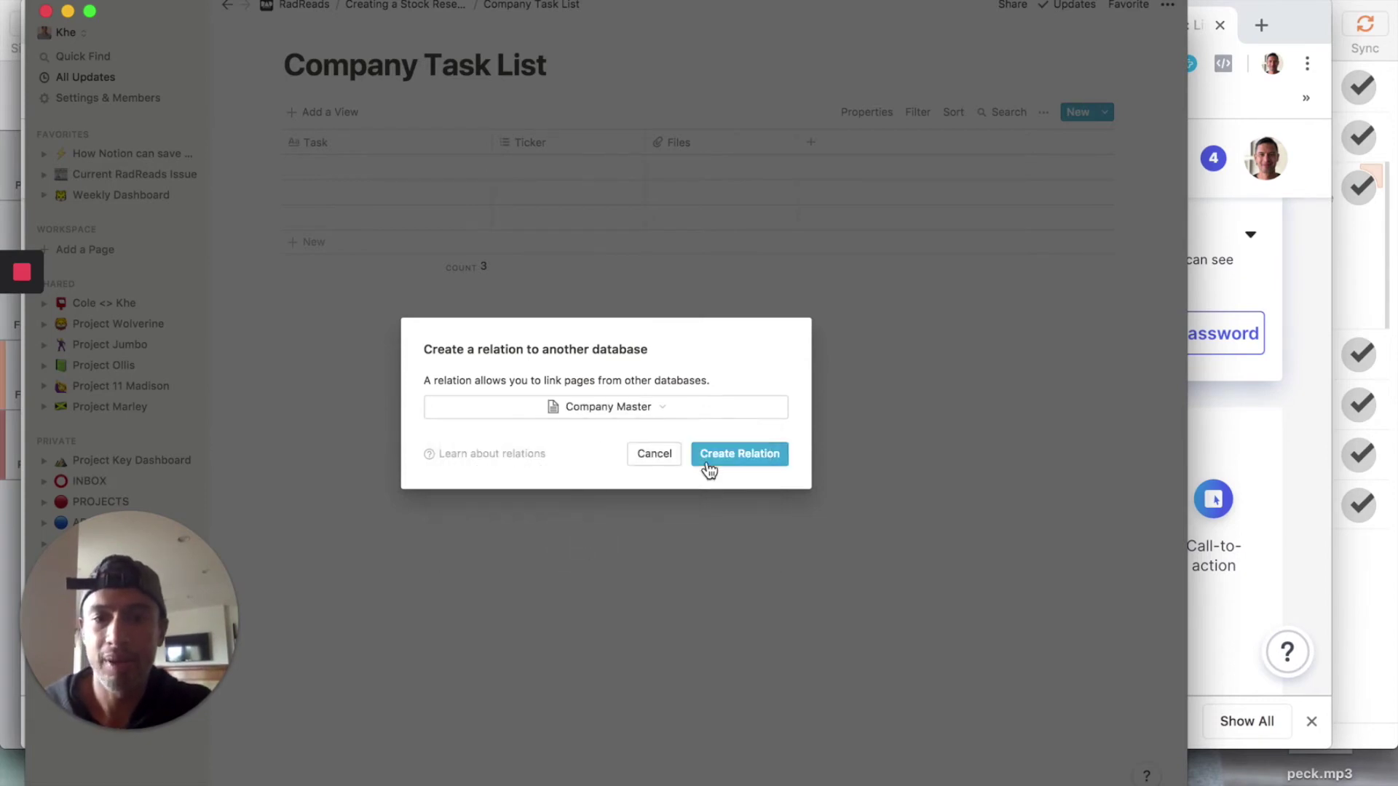
{"action": "left_click", "coordinate": [737, 460]}
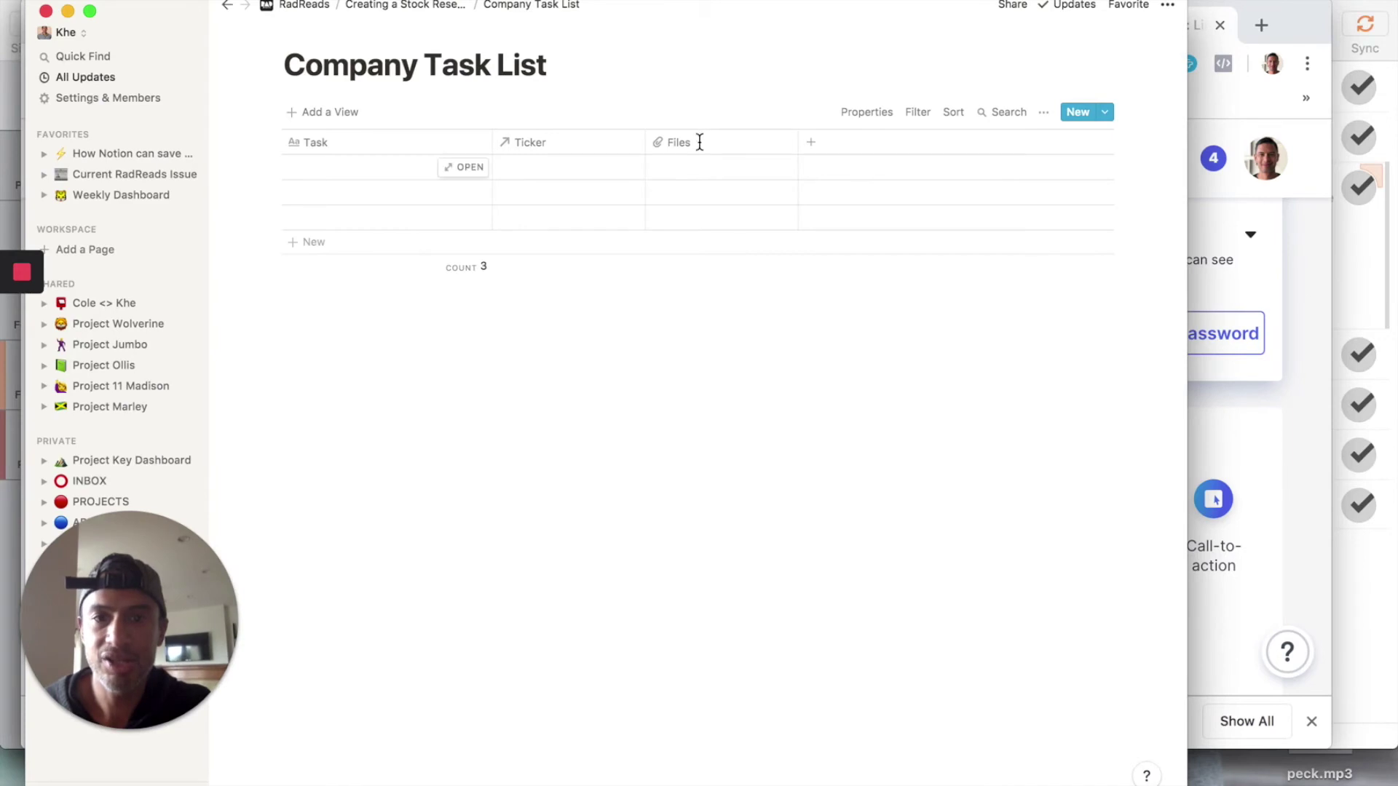
Open the property type choices for the Files column
{"action": "left_click", "coordinate": [700, 147]}
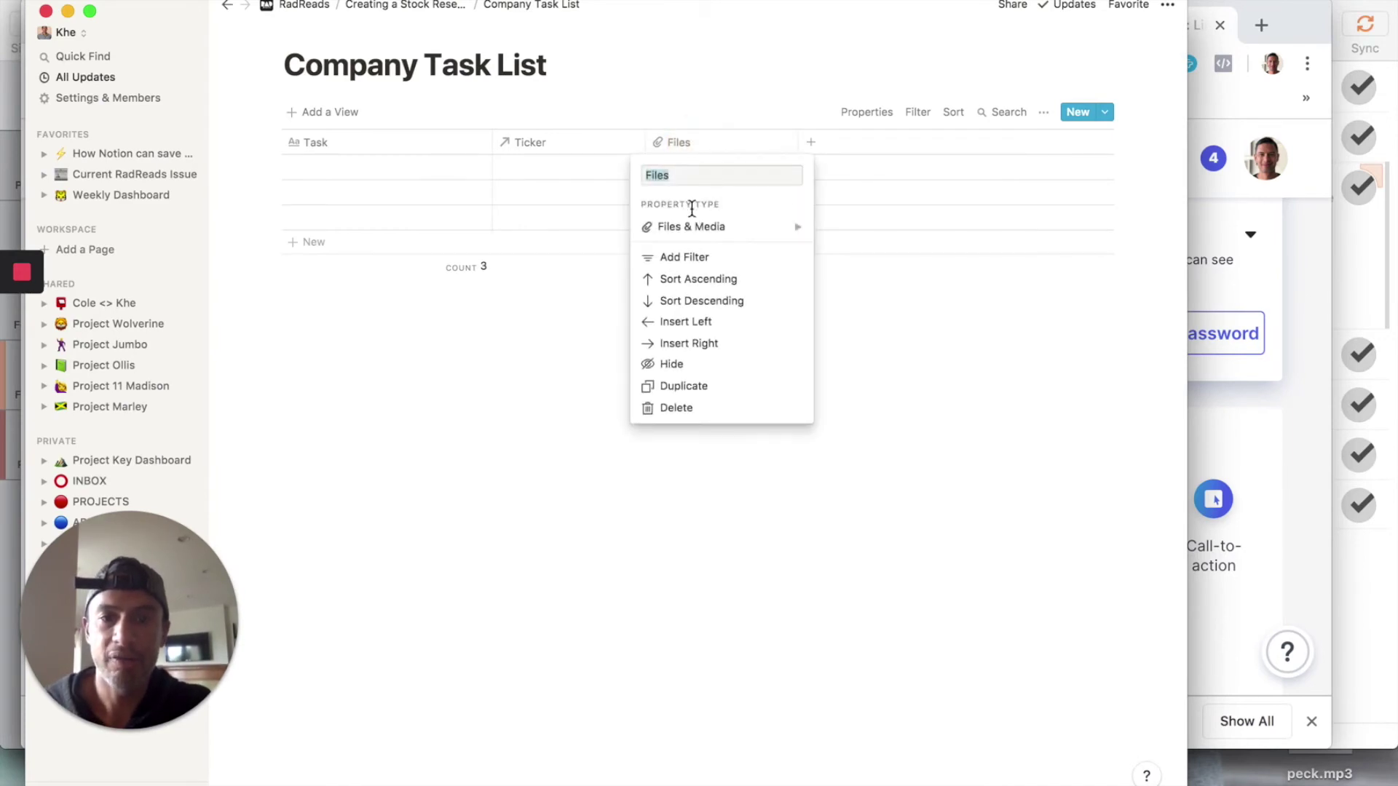
{"action": "left_click", "coordinate": [693, 229]}
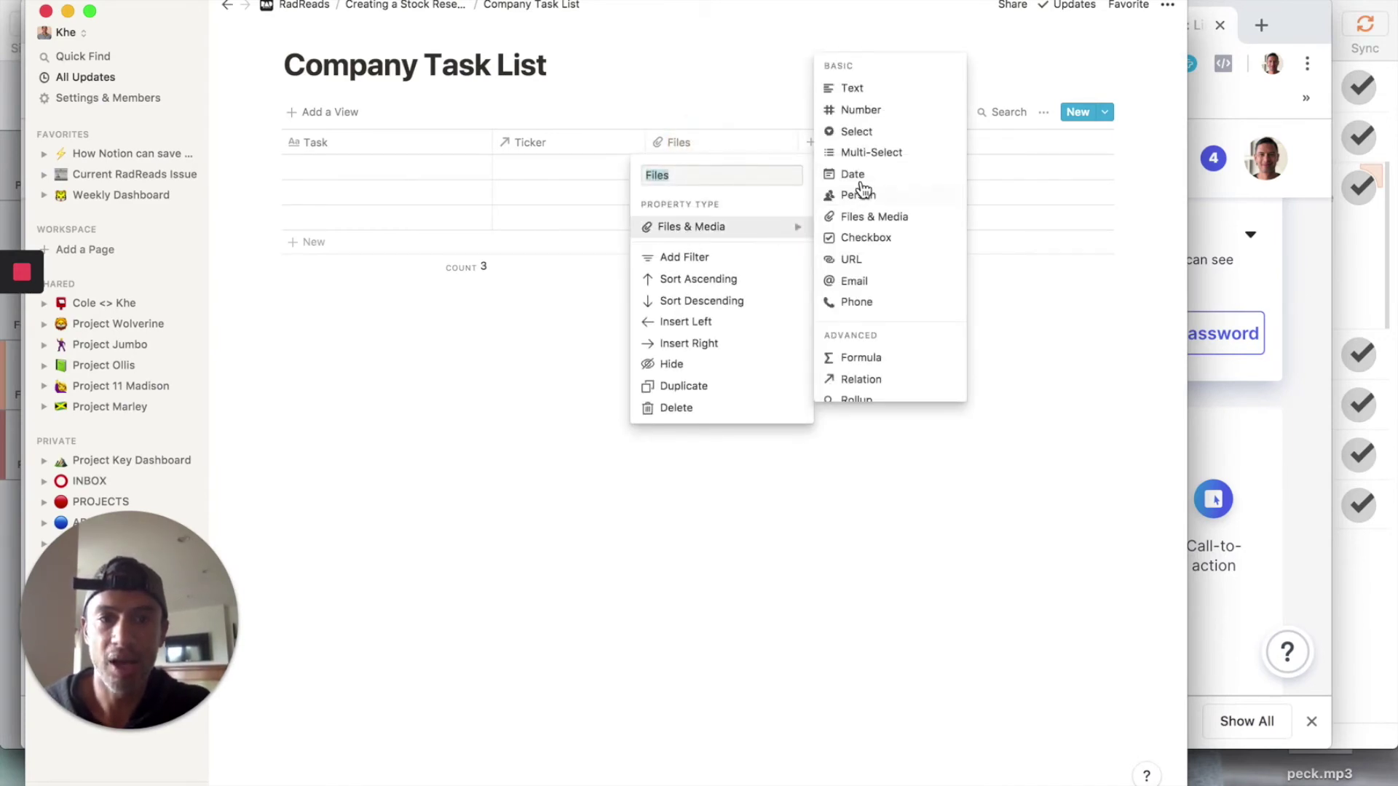
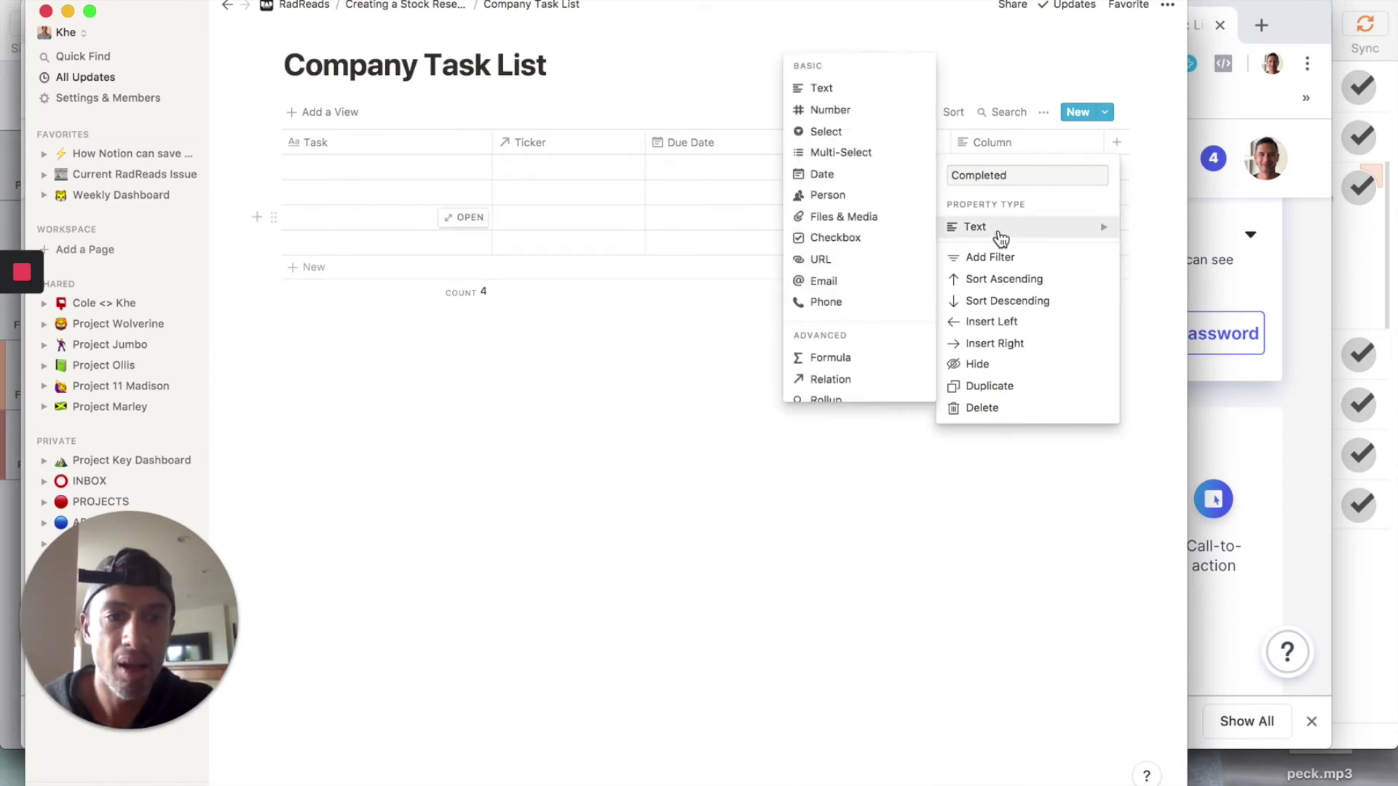
Set the Completed column's type to Checkbox and make the column narrower
{"action": "key", "text": "Up"}
{"action": "key", "text": "Return"}
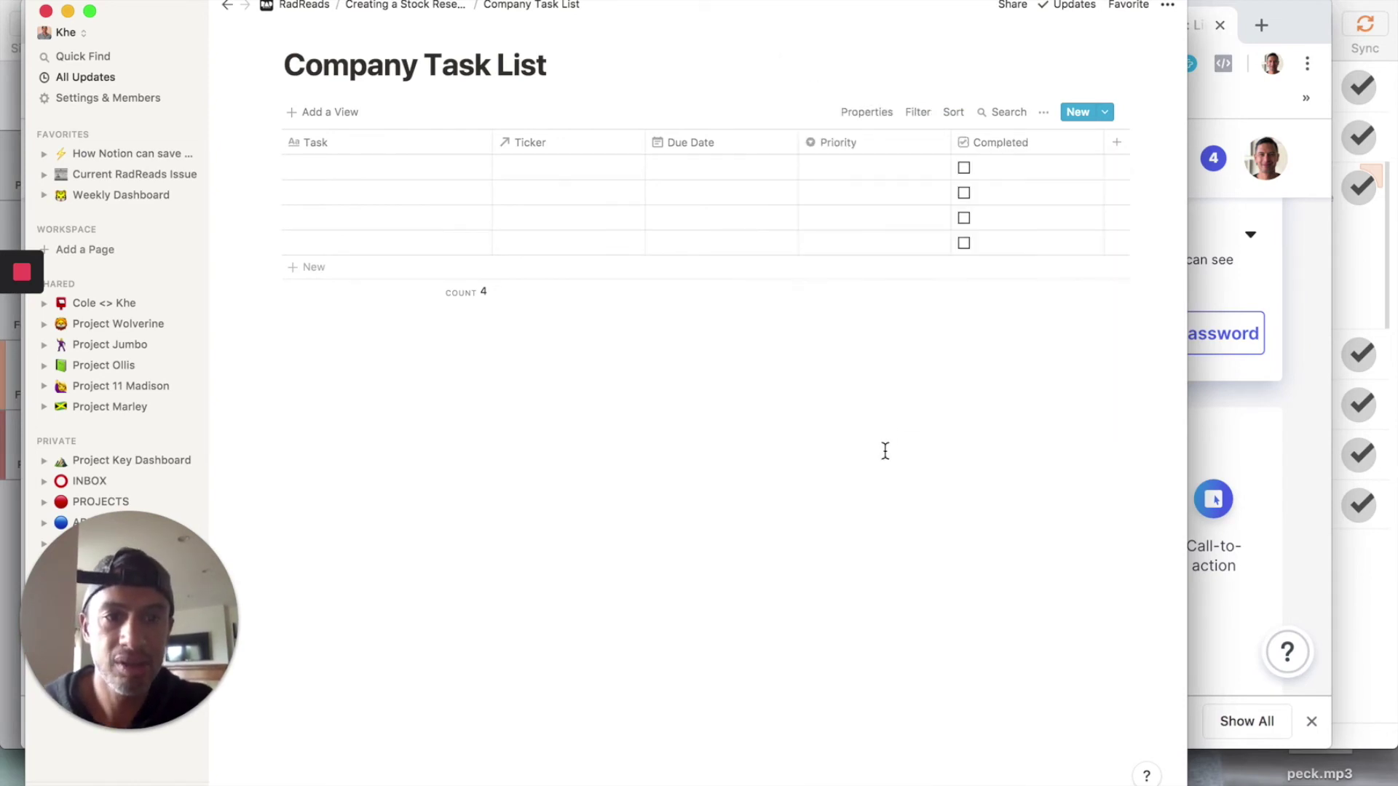
{"action": "left_click_drag", "start_coordinate": [1104, 146], "coordinate": [1060, 140]}
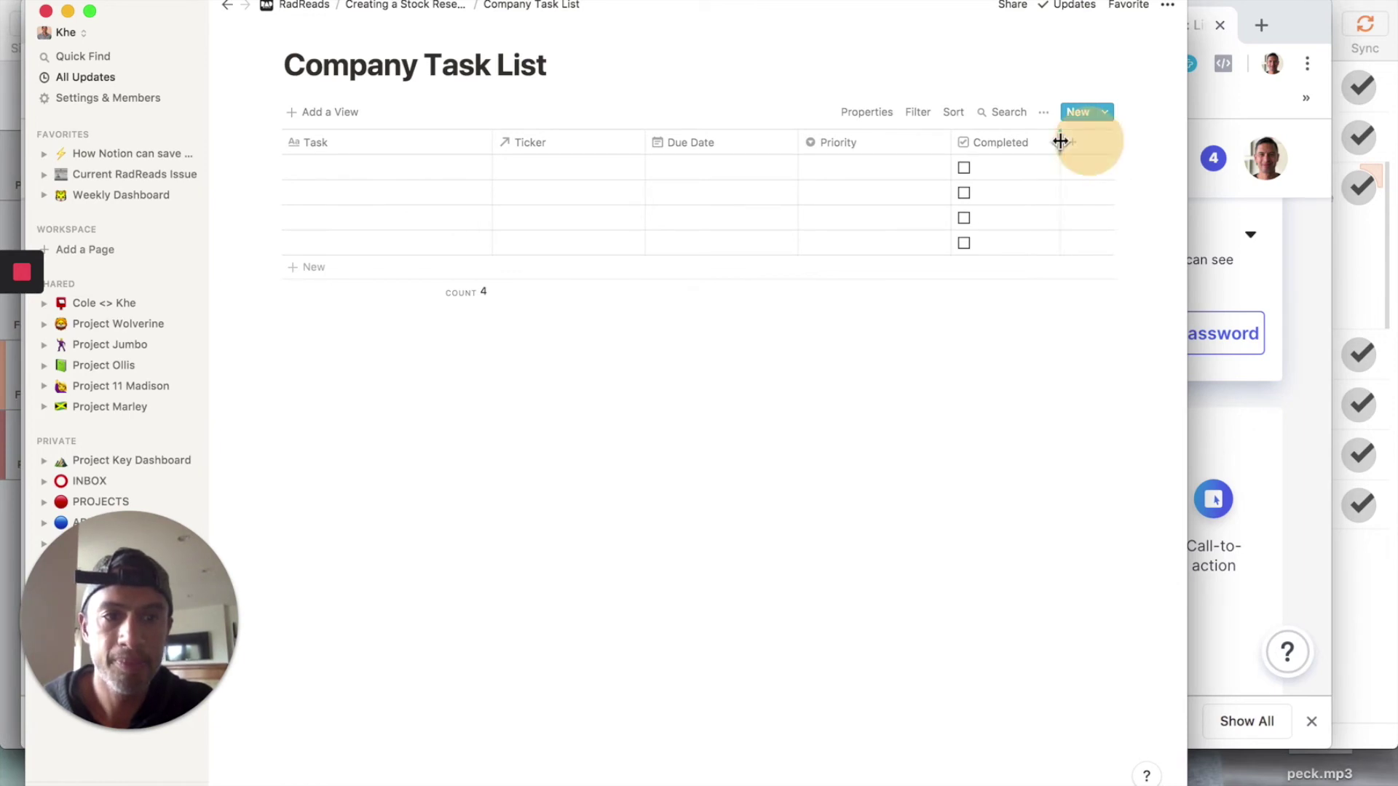
Enter "Go through GS conference Notes" as the first task in the Company Task List
{"action": "left_click", "coordinate": [393, 167]}
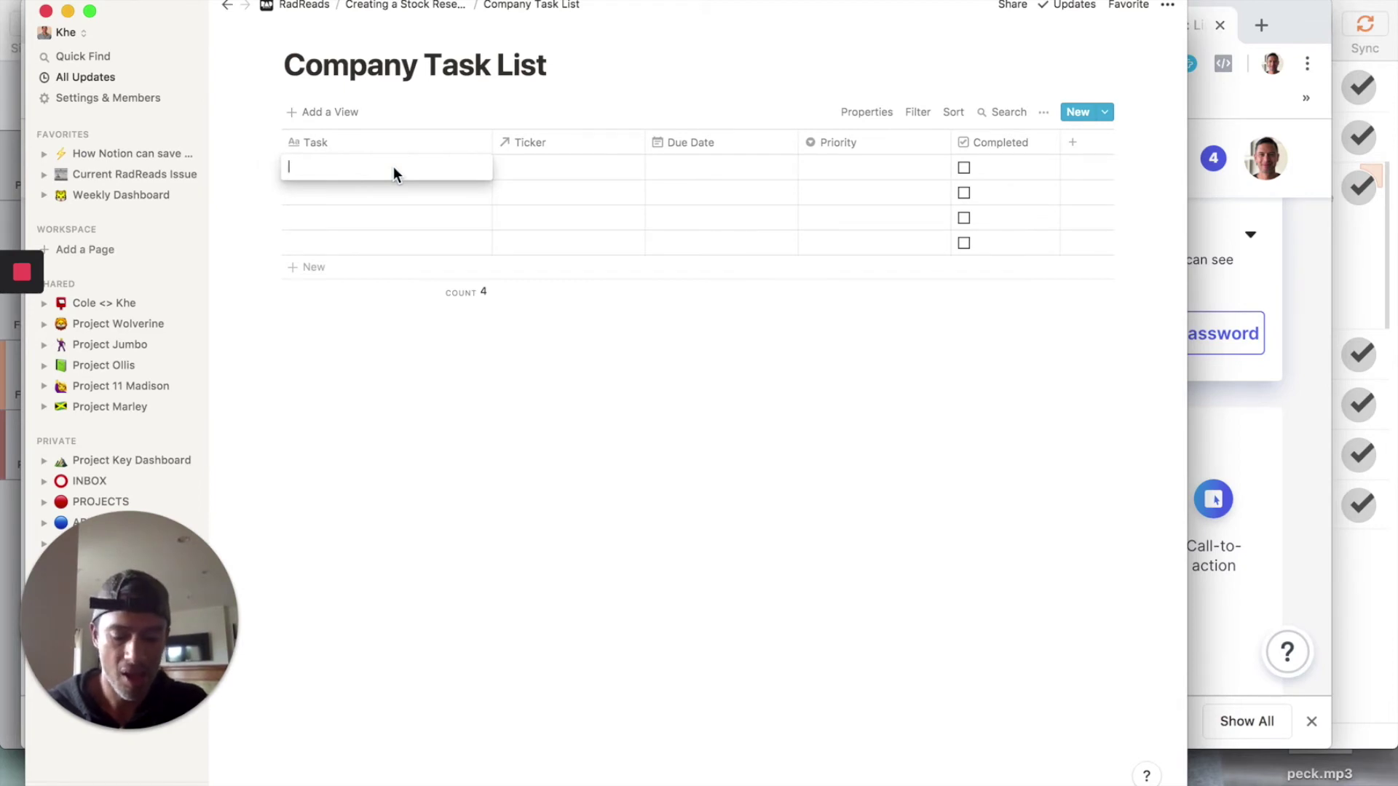
{"action": "type", "text": "P"}
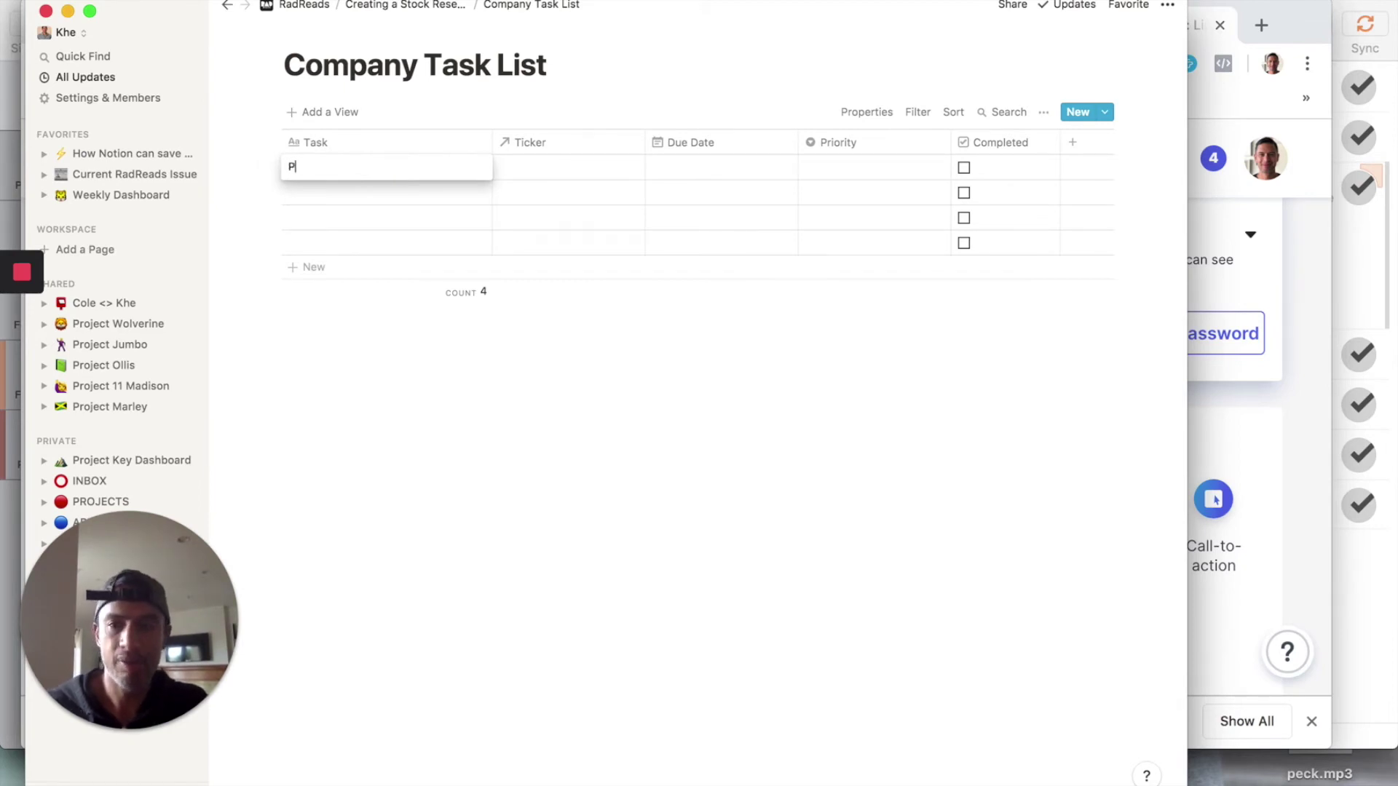
{"action": "type", "text": "repare for"}
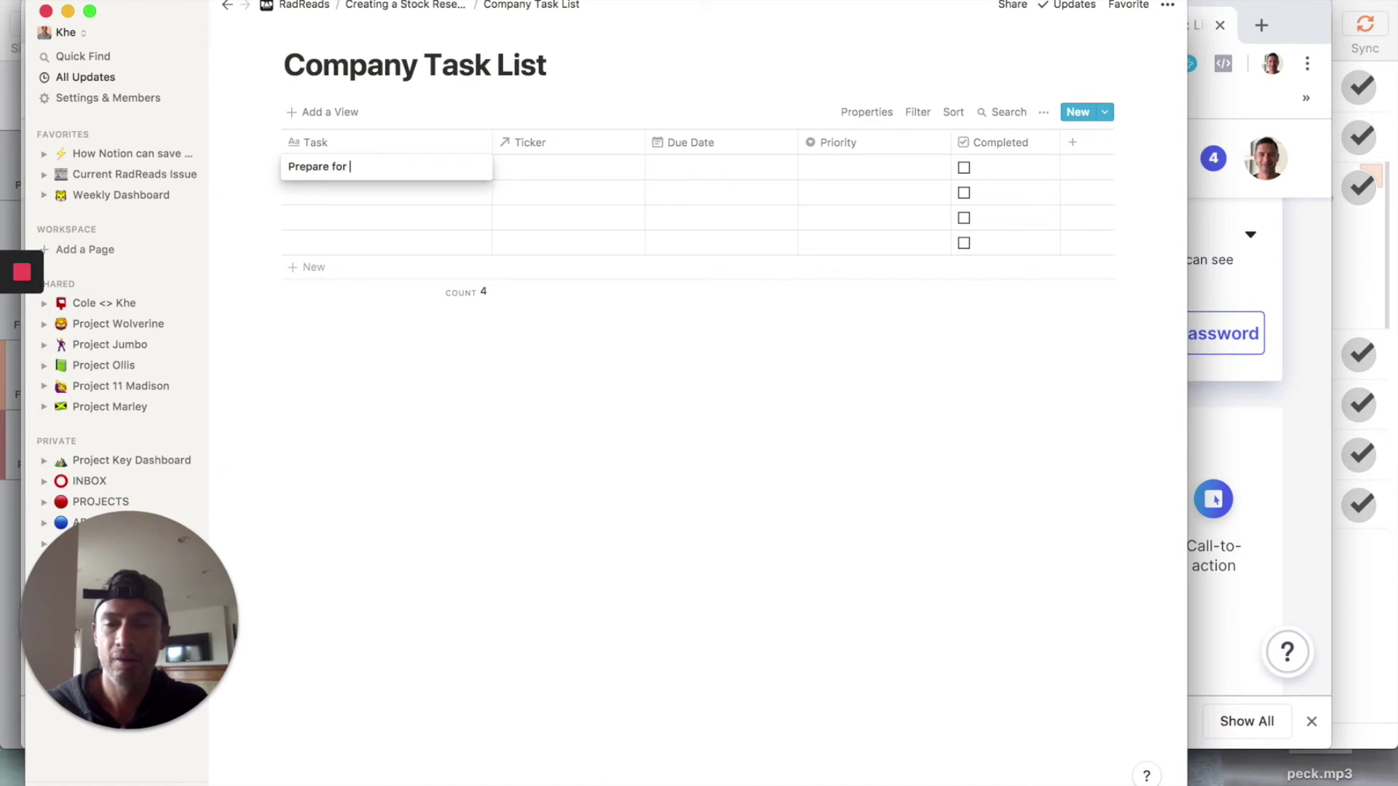
{"action": "key", "text": "super+a"}
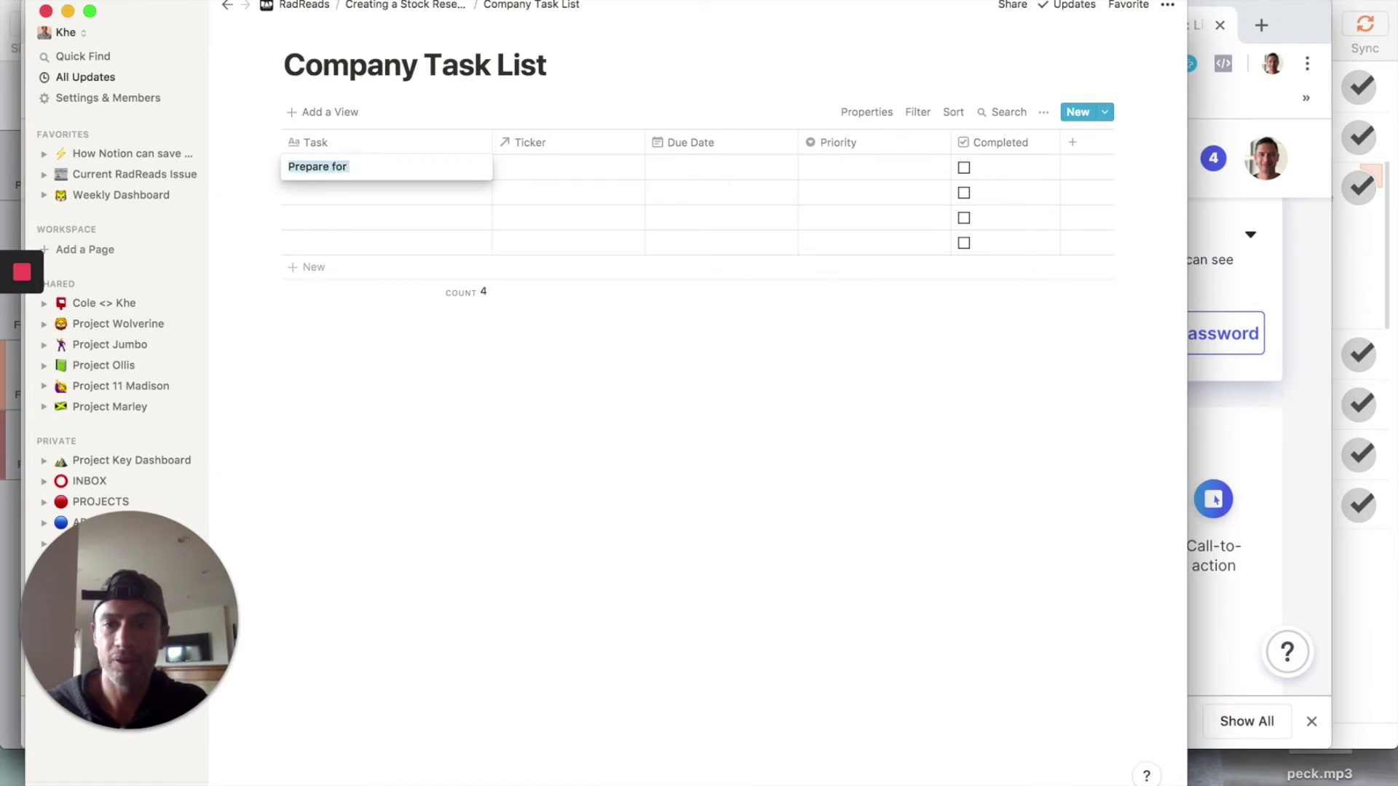
{"action": "type", "text": "Go th"}
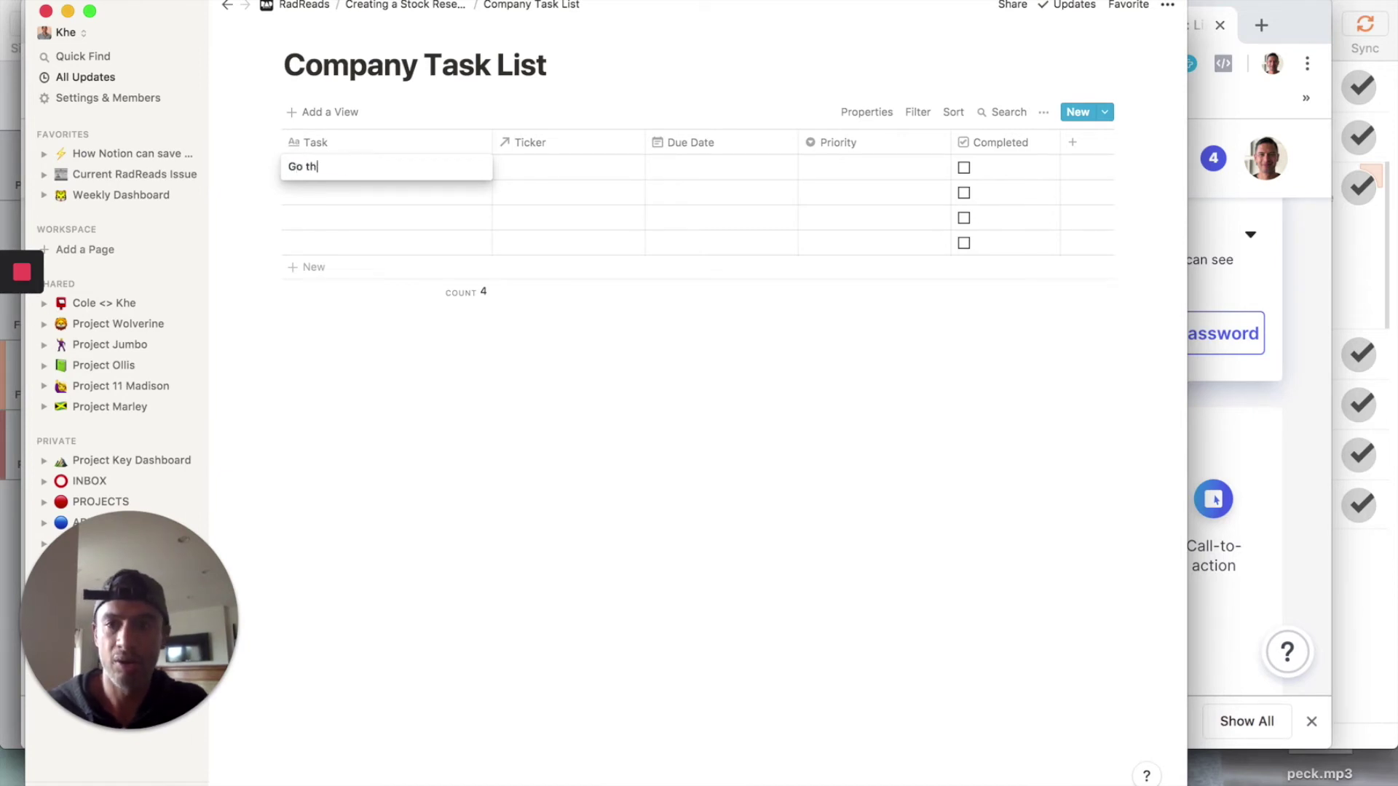
{"action": "type", "text": "rough Conference"}
{"action": "key", "text": "BackSpace"}
{"action": "key", "text": "BackSpace"}
{"action": "key", "text": "BackSpace"}
{"action": "key", "text": "BackSpace"}
{"action": "key", "text": "BackSpace"}
{"action": "key", "text": "BackSpace"}
{"action": "key", "text": "BackSpace"}
{"action": "key", "text": "BackSpace"}
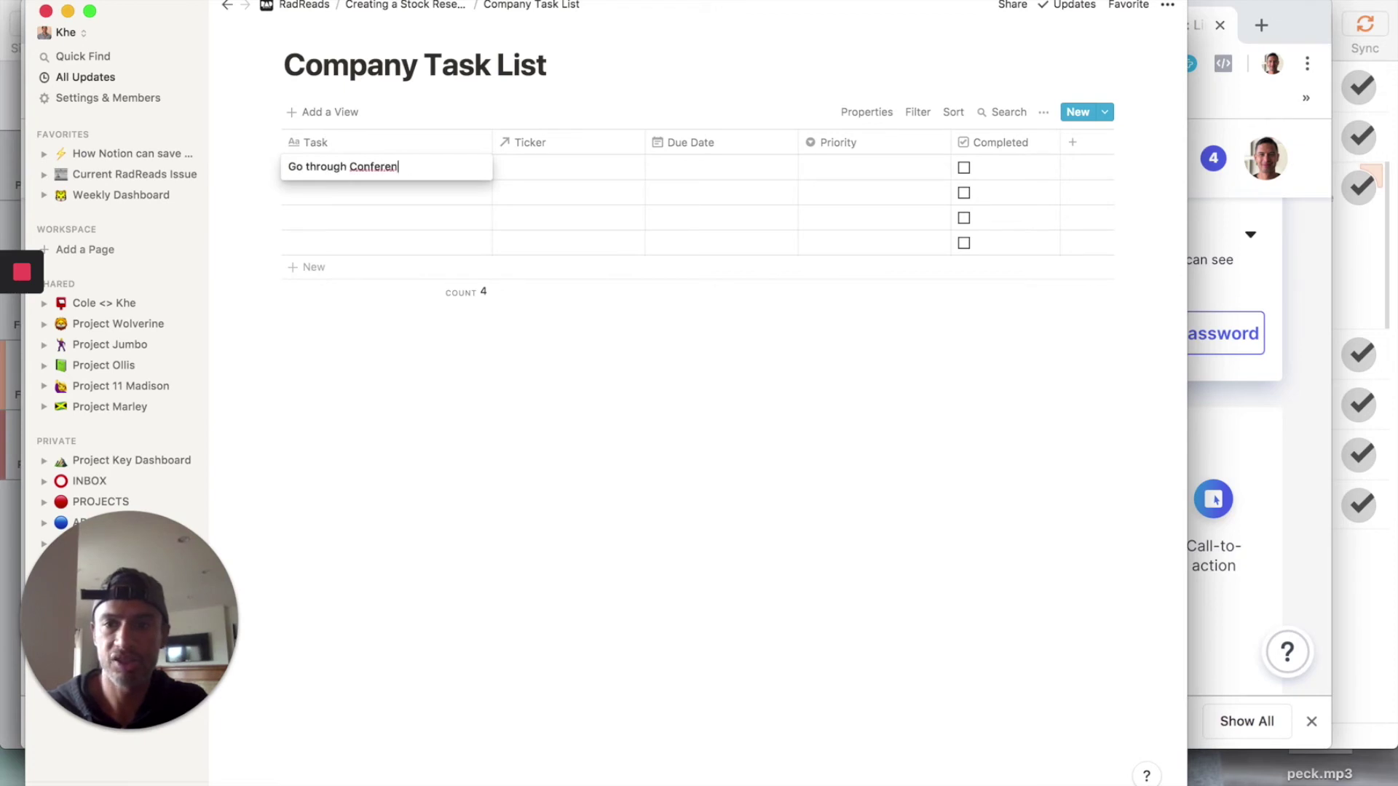
{"action": "key", "text": "BackSpace"}
{"action": "key", "text": "BackSpace"}
{"action": "type", "text": "GS "}
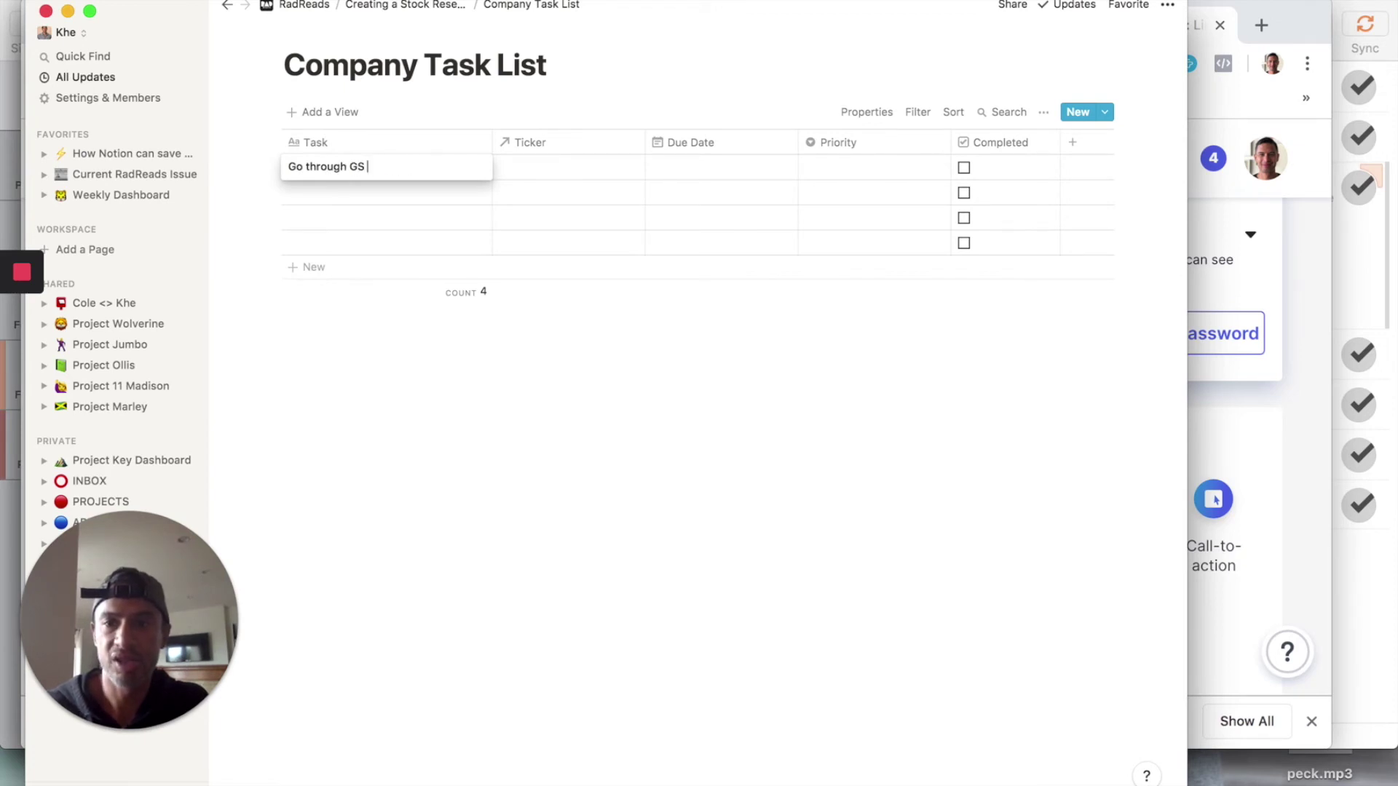
{"action": "type", "text": "conference Notes"}
{"action": "key", "text": "Tab"}
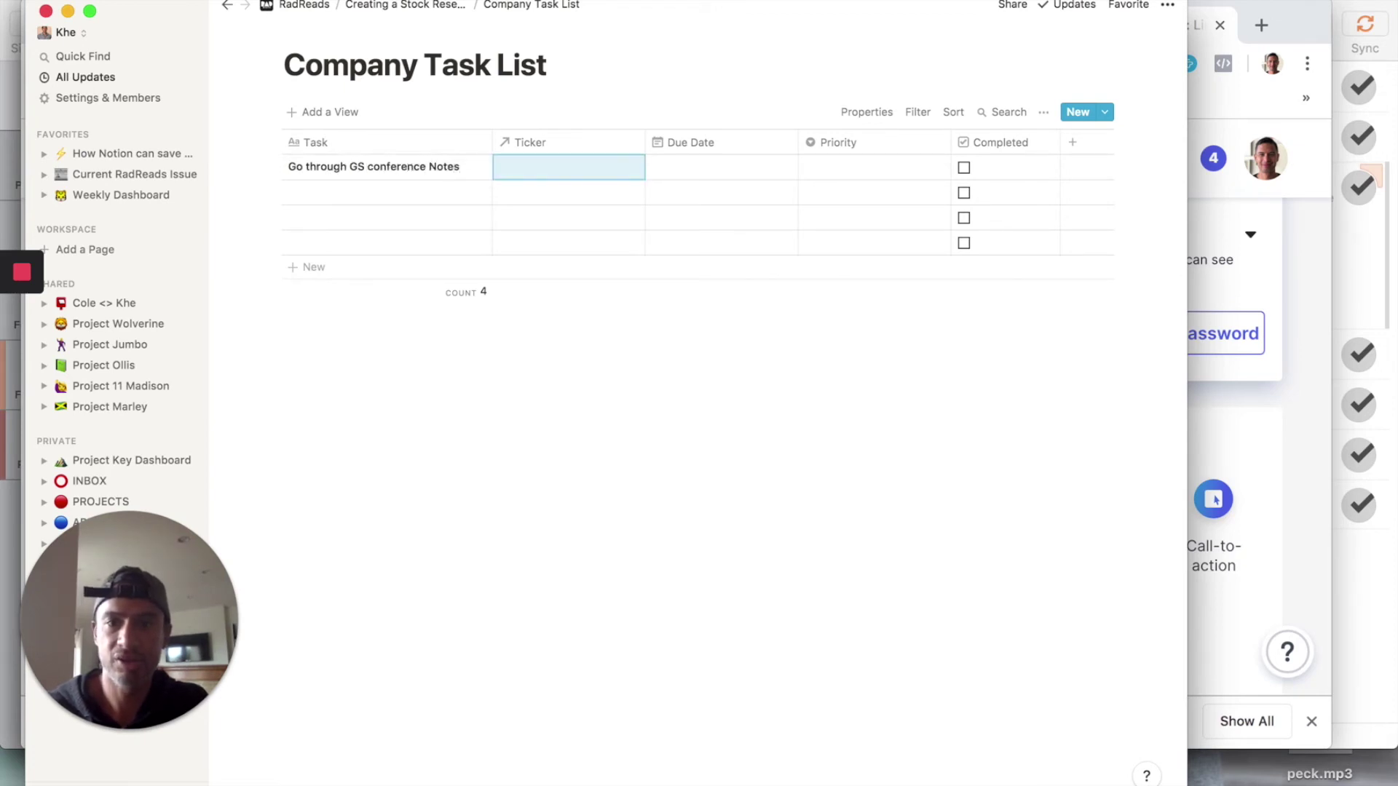
Link the GS conference notes task to Snapchat in its Ticker relation
{"action": "left_click", "coordinate": [546, 169]}
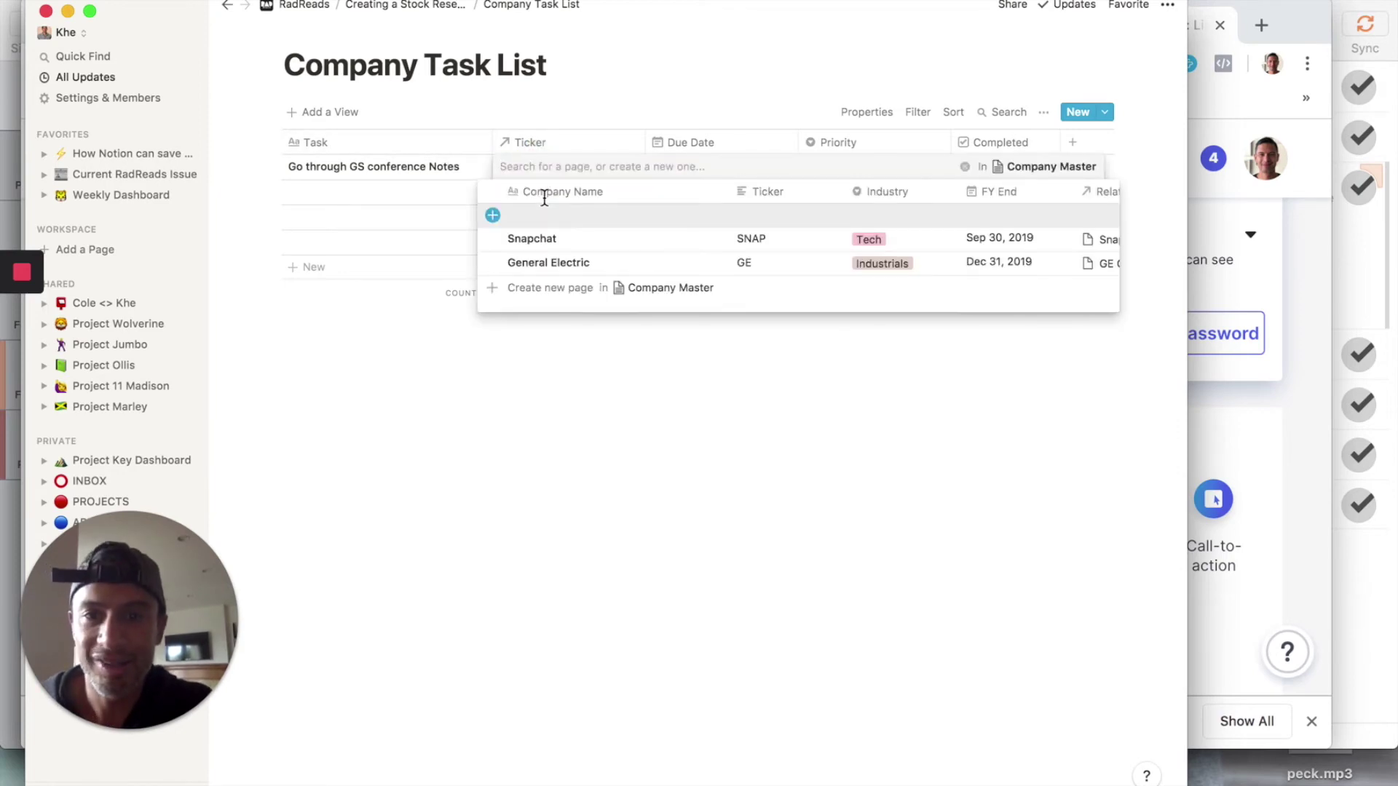
{"action": "left_click", "coordinate": [546, 241]}
{"action": "left_click", "coordinate": [639, 110]}
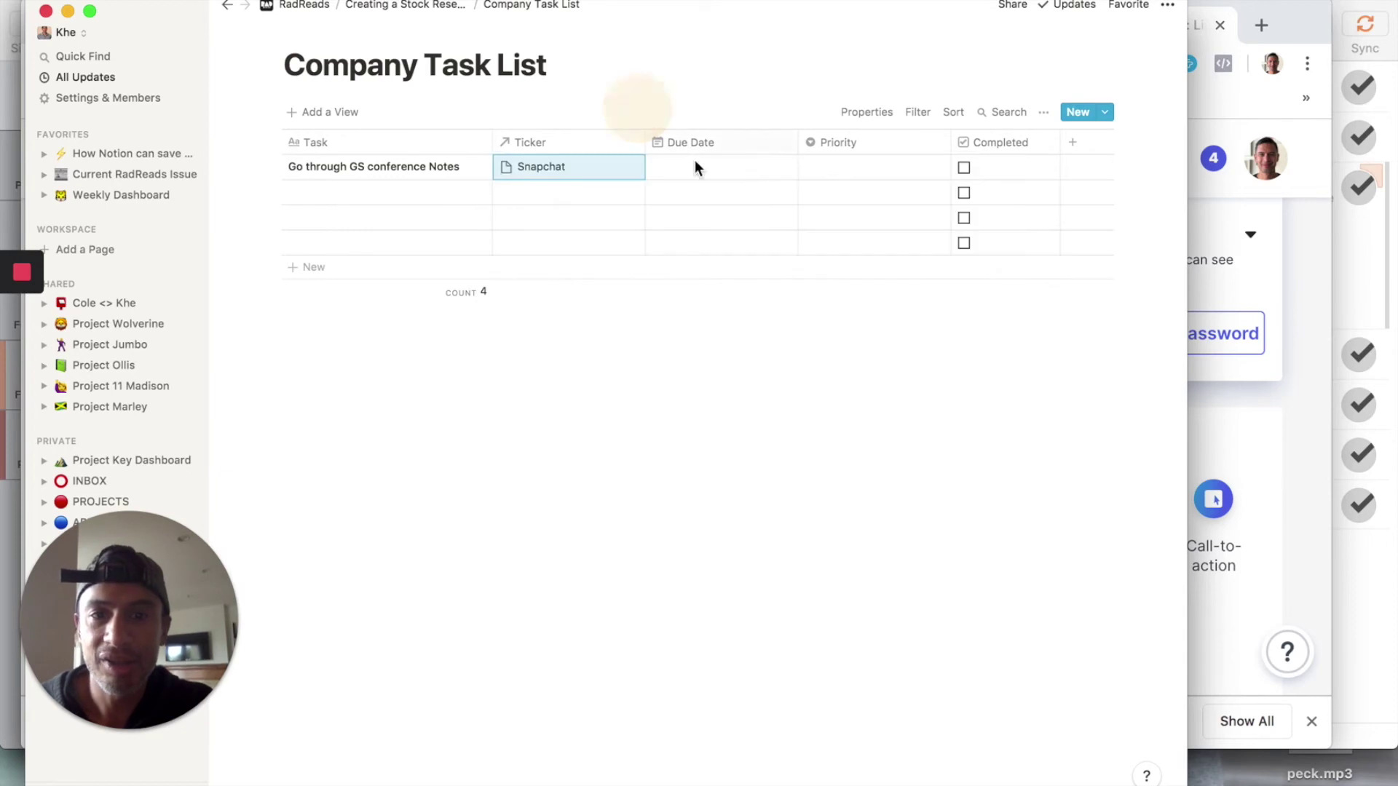
Set the GS conference notes task's due date to Oct 17, 2019 and its priority to Medium
{"action": "left_click", "coordinate": [694, 167]}
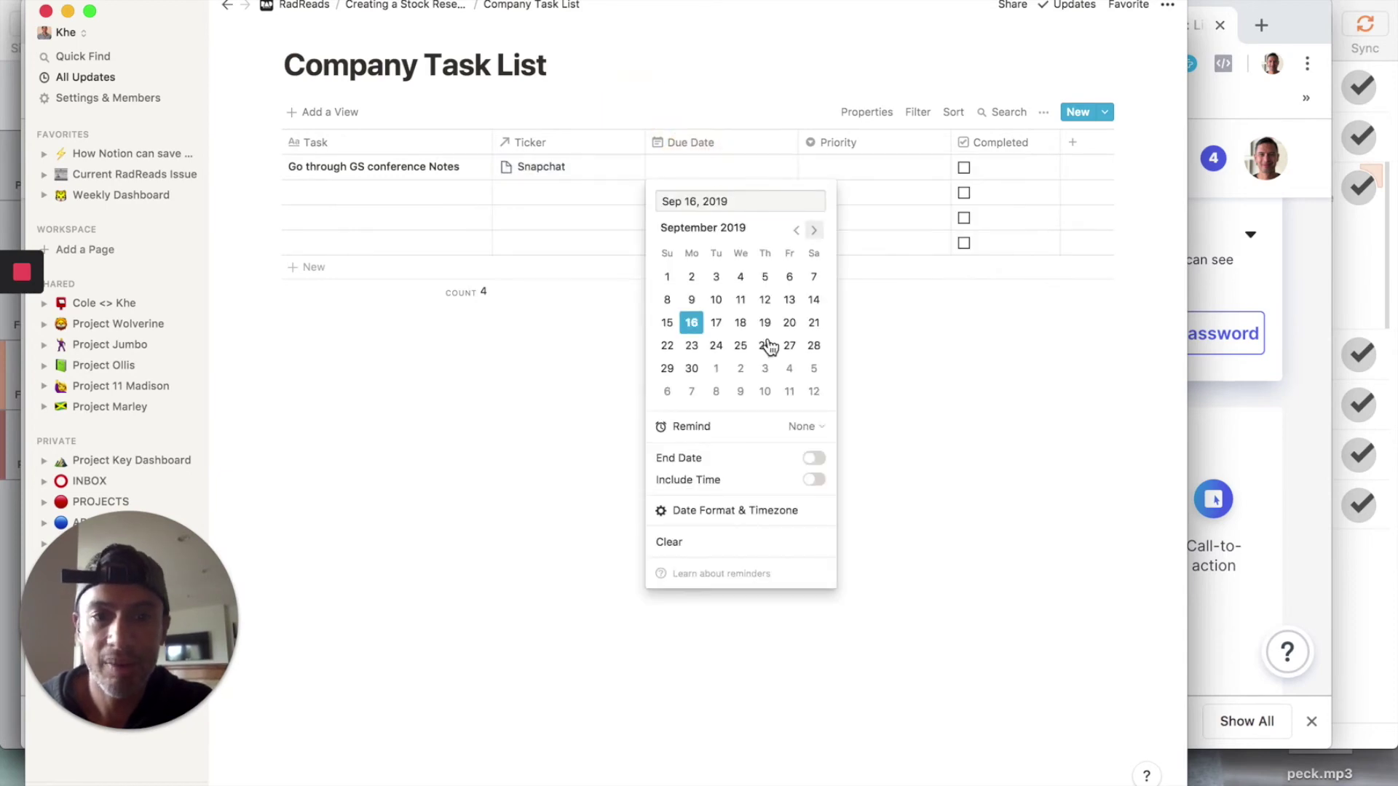
{"action": "left_click", "coordinate": [814, 230]}
{"action": "left_click", "coordinate": [764, 323]}
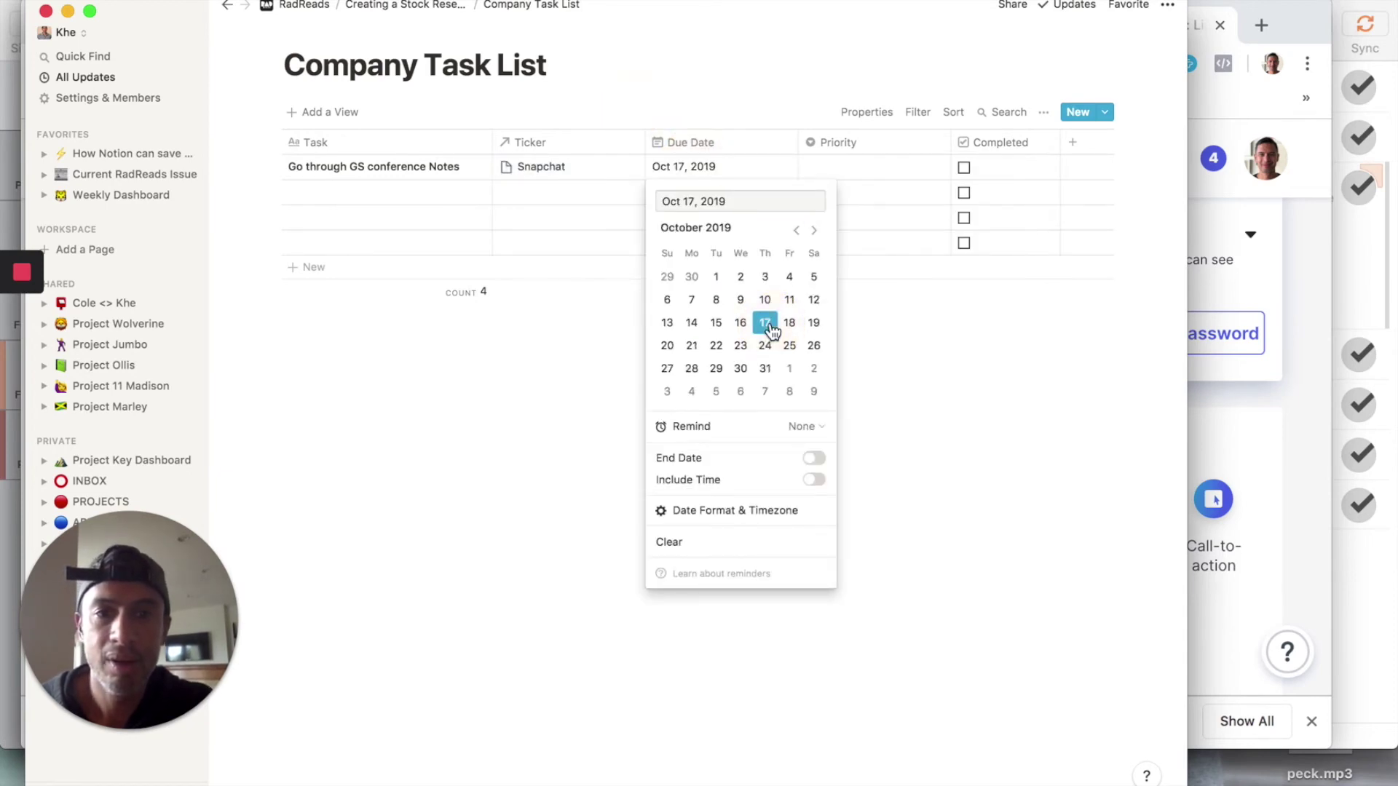
{"action": "left_click", "coordinate": [845, 170]}
{"action": "left_click", "coordinate": [846, 171]}
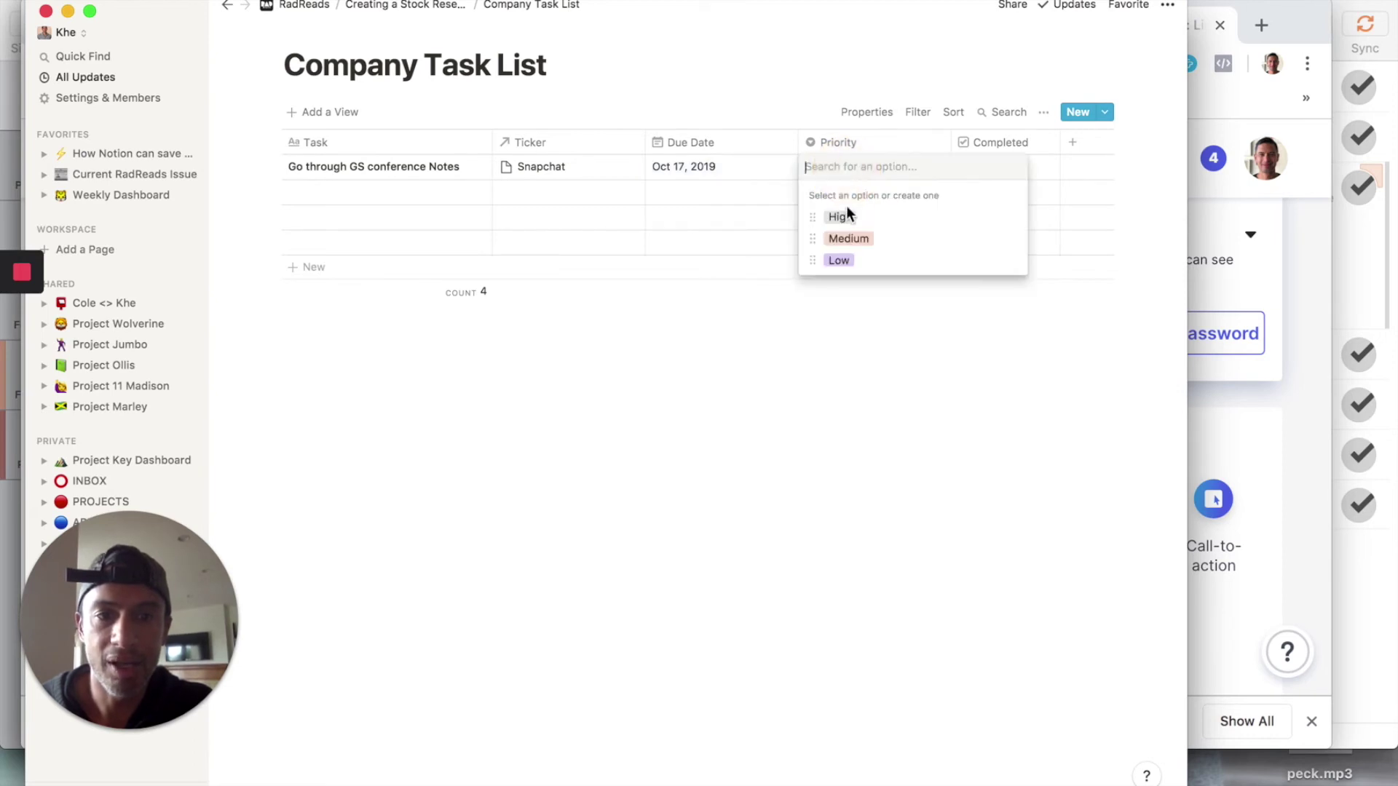
{"action": "left_click", "coordinate": [848, 242]}
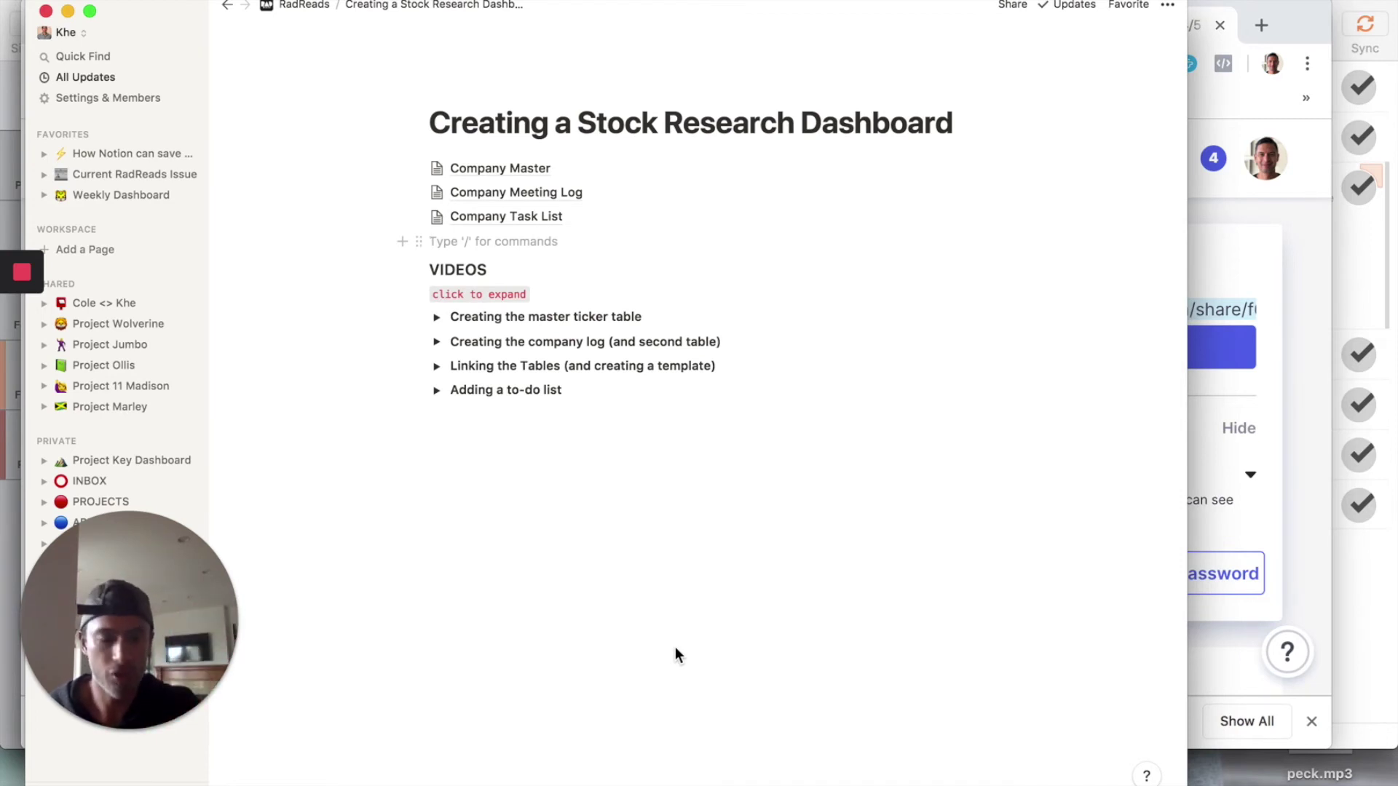
Add an empty sub-page titled "Snapchat Dashboard" below Company Task List on the stock research dashboard page
{"action": "type", "text": "/"}
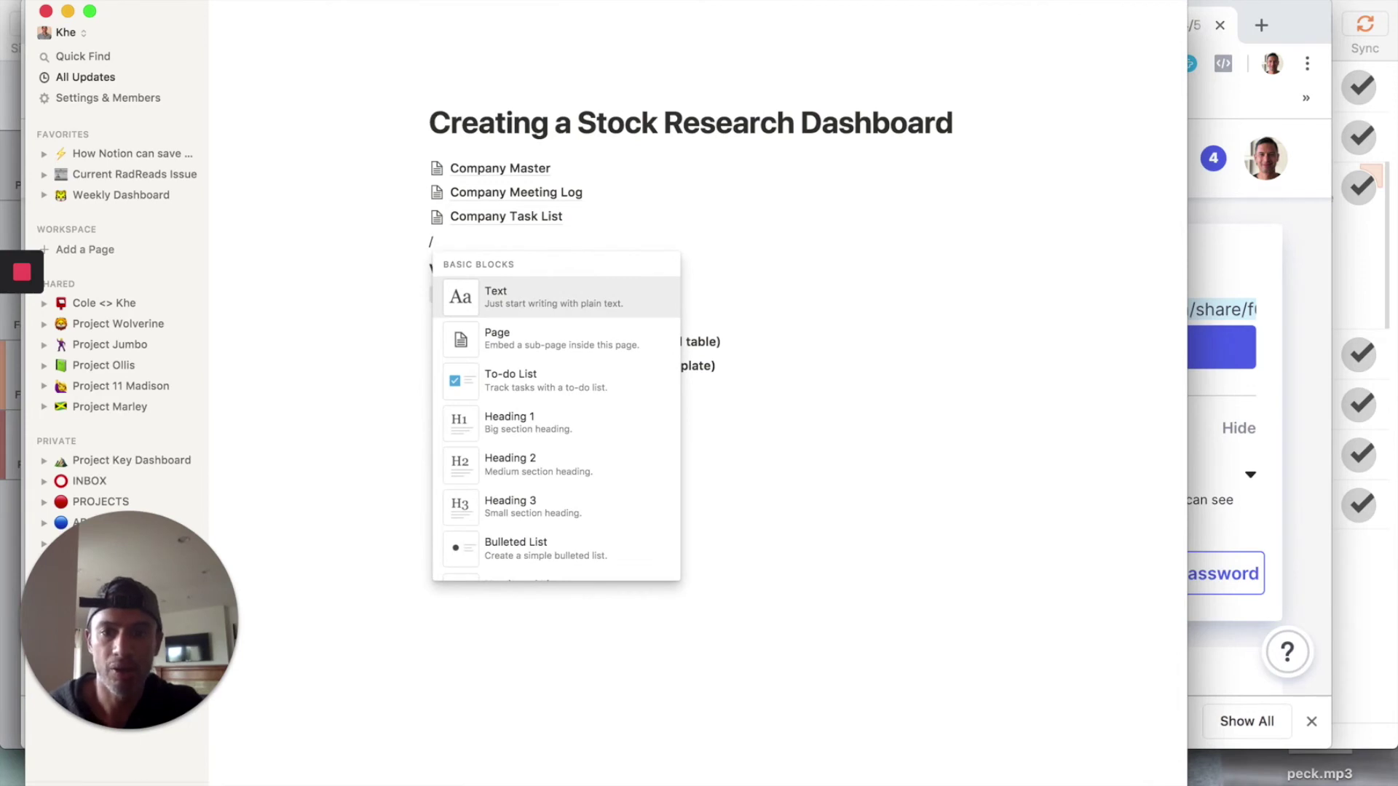
{"action": "left_click", "coordinate": [594, 347]}
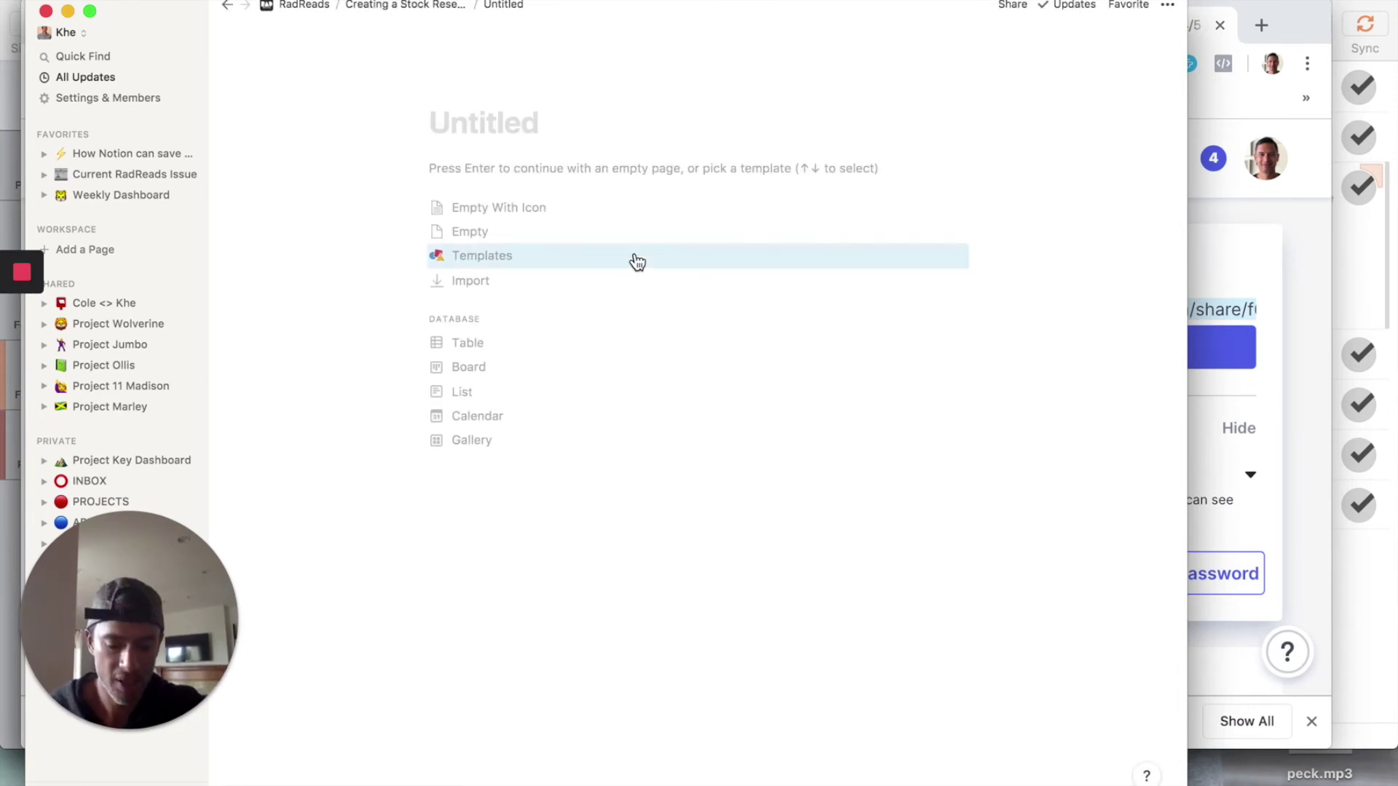
{"action": "type", "text": "D"}
{"action": "key", "text": "BackSpace"}
{"action": "type", "text": "Snapchat D"}
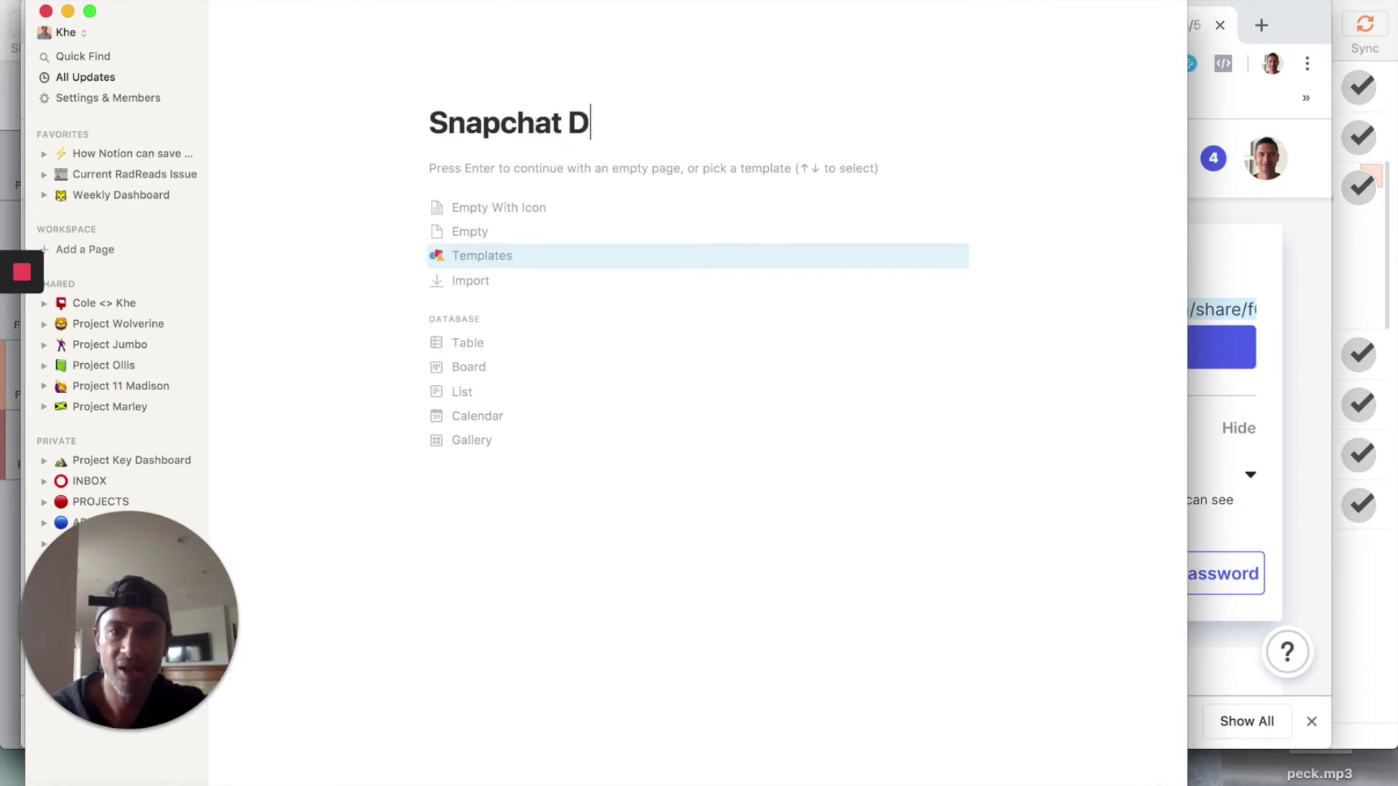
{"action": "type", "text": "ashboard"}
{"action": "key", "text": "Return"}
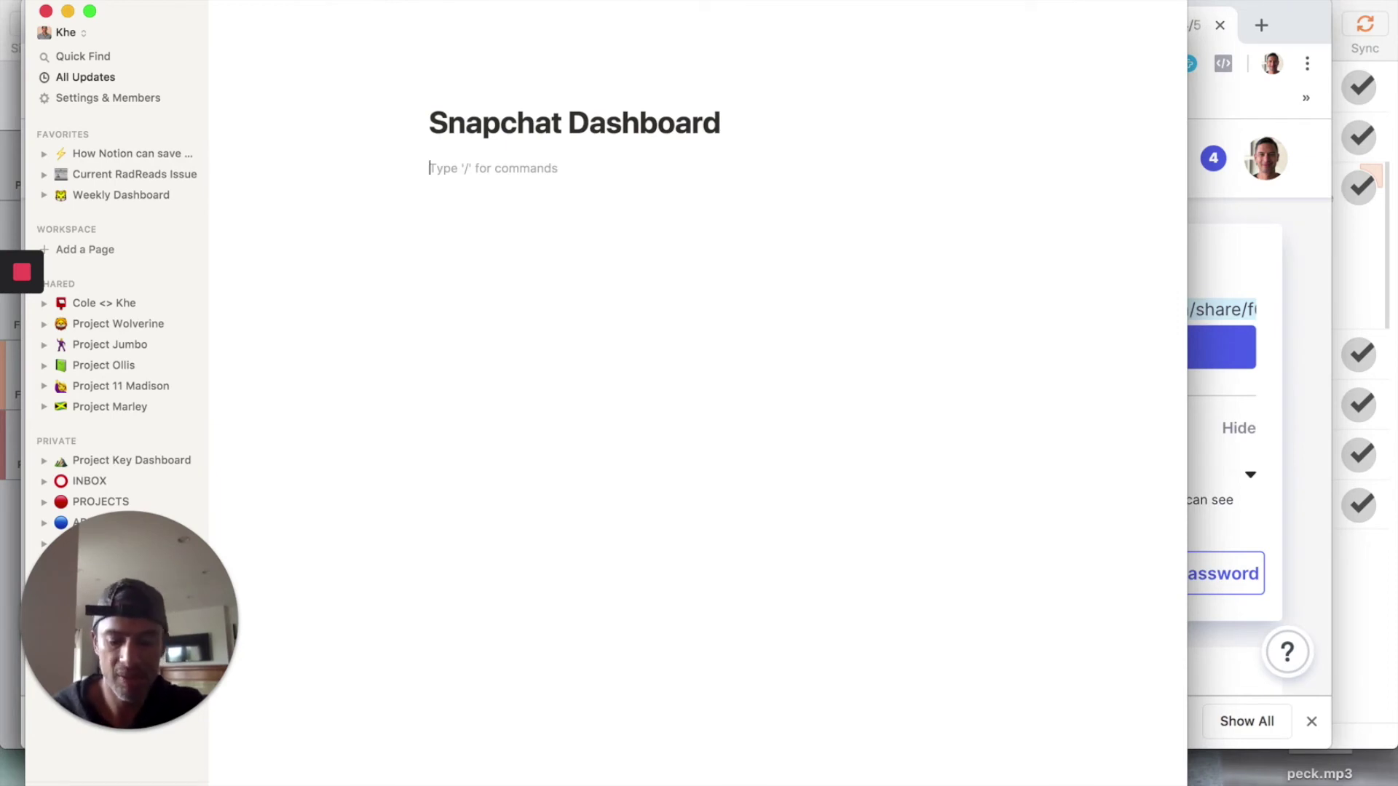
Add the Heading 3 "Outstanding To-Dos" at the start of the Snapchat Dashboard page
{"action": "type", "text": "##"}
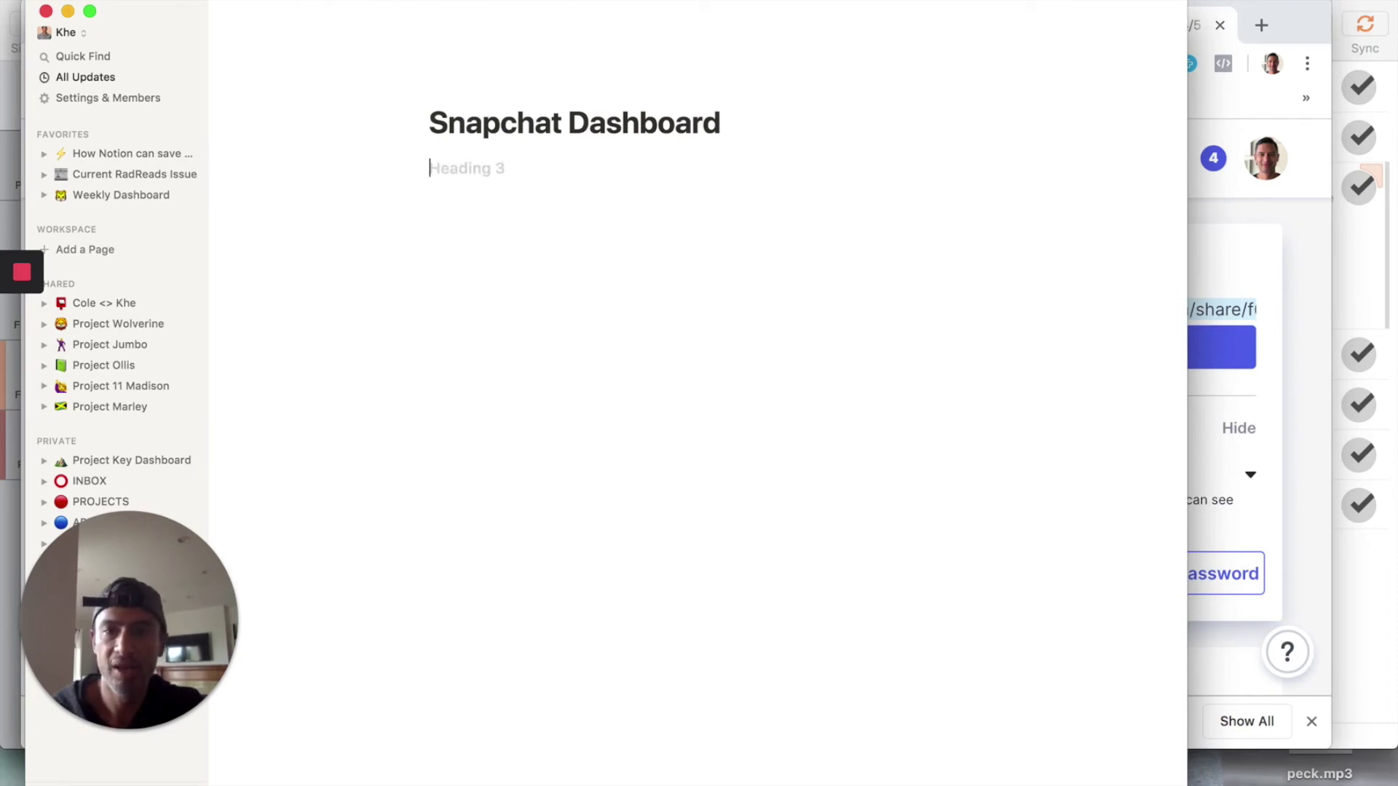
{"action": "type", "text": " T"}
{"action": "key", "text": "BackSpace"}
{"action": "type", "text": "Ous"}
{"action": "key", "text": "BackSpace"}
{"action": "key", "text": "BackSpace"}
{"action": "type", "text": "utstan"}
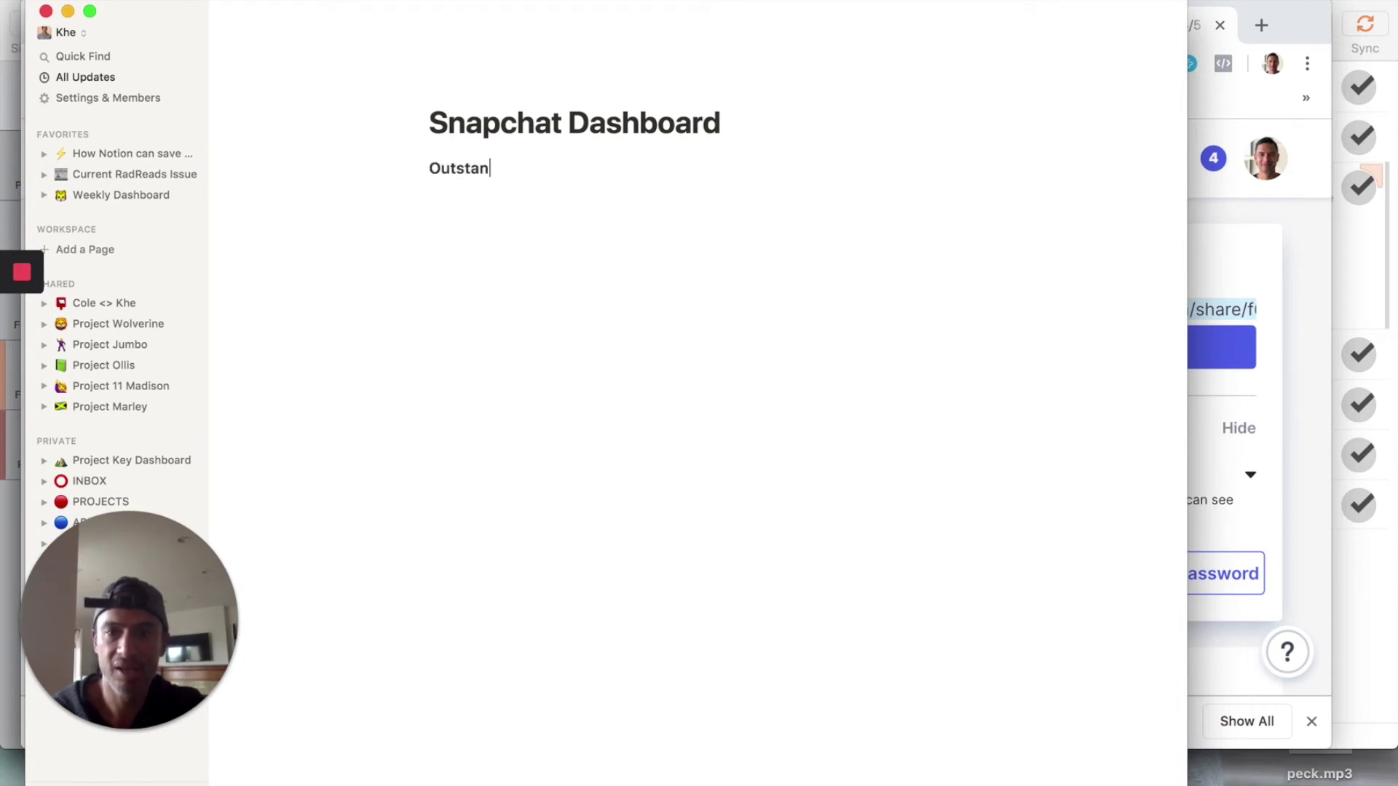
{"action": "type", "text": "ding To-Dos"}
{"action": "key", "text": "Return"}
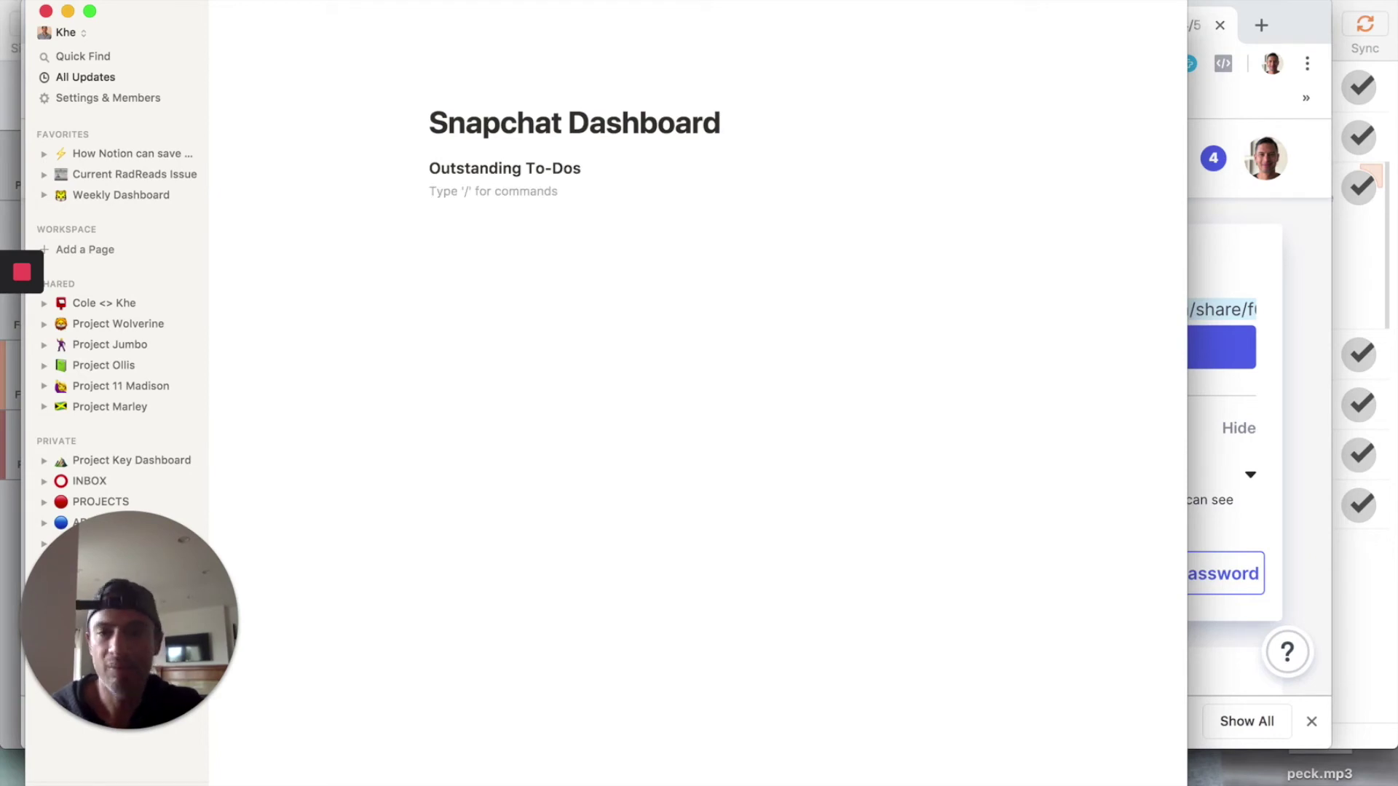
Insert a linked database of the Company Task List under the Outstanding To-Dos heading
{"action": "type", "text": "/"}
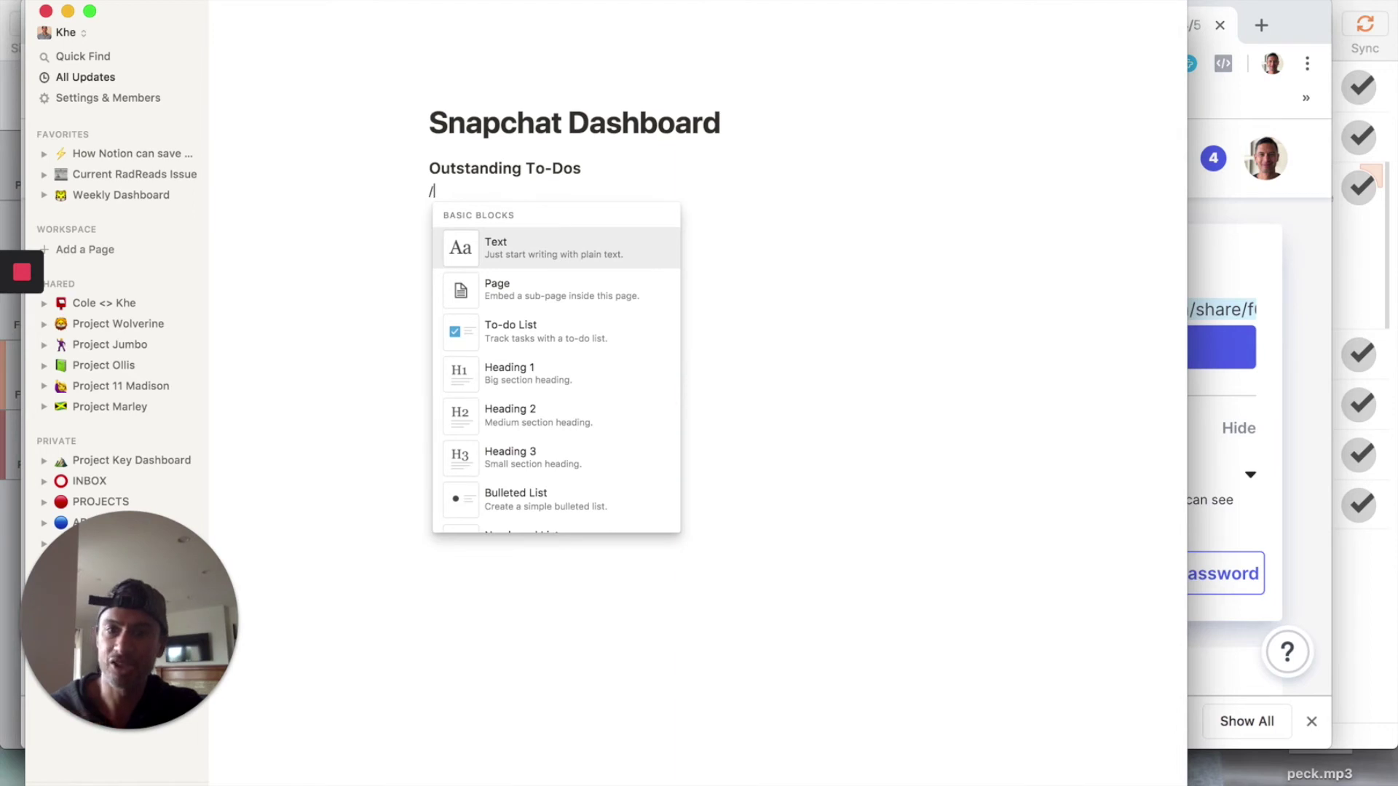
{"action": "type", "text": "link"}
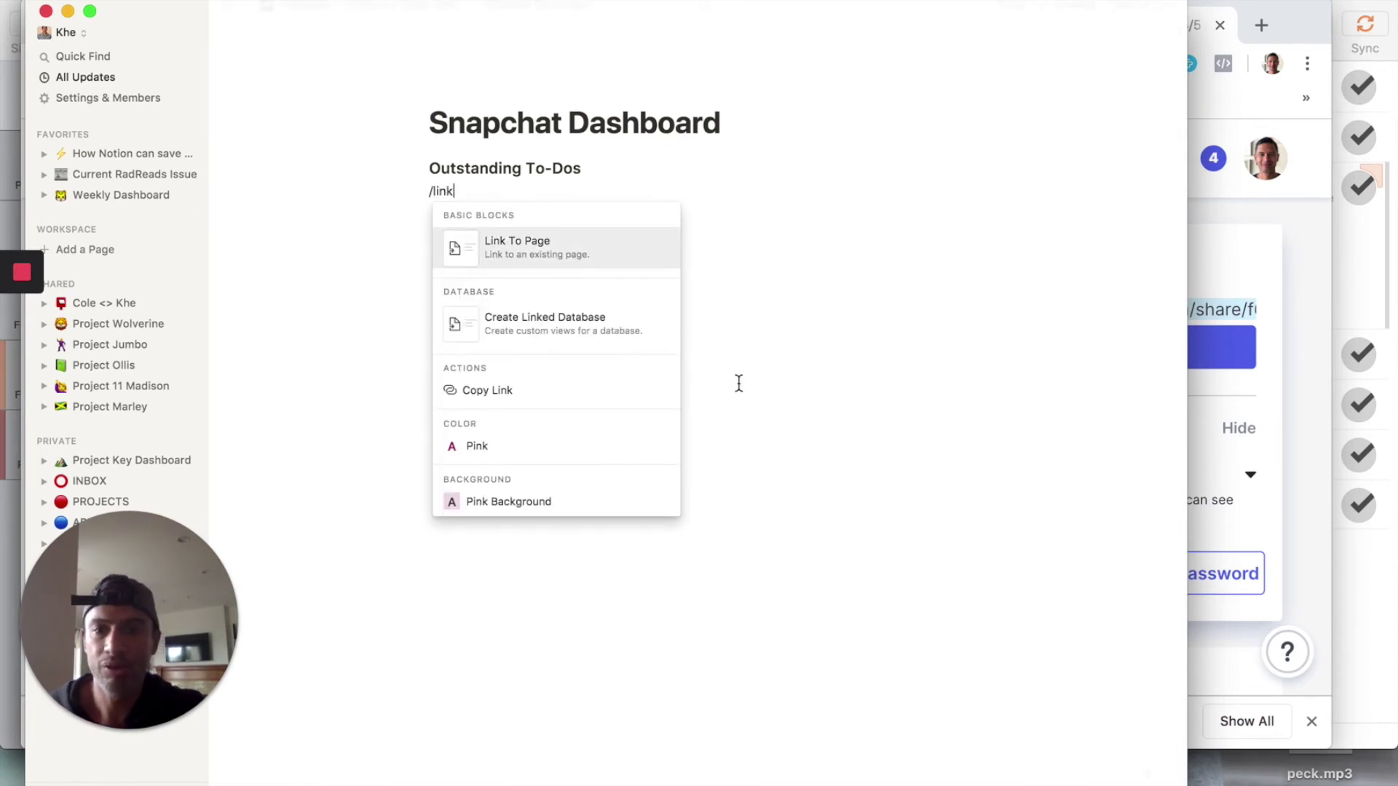
{"action": "left_click", "coordinate": [547, 335]}
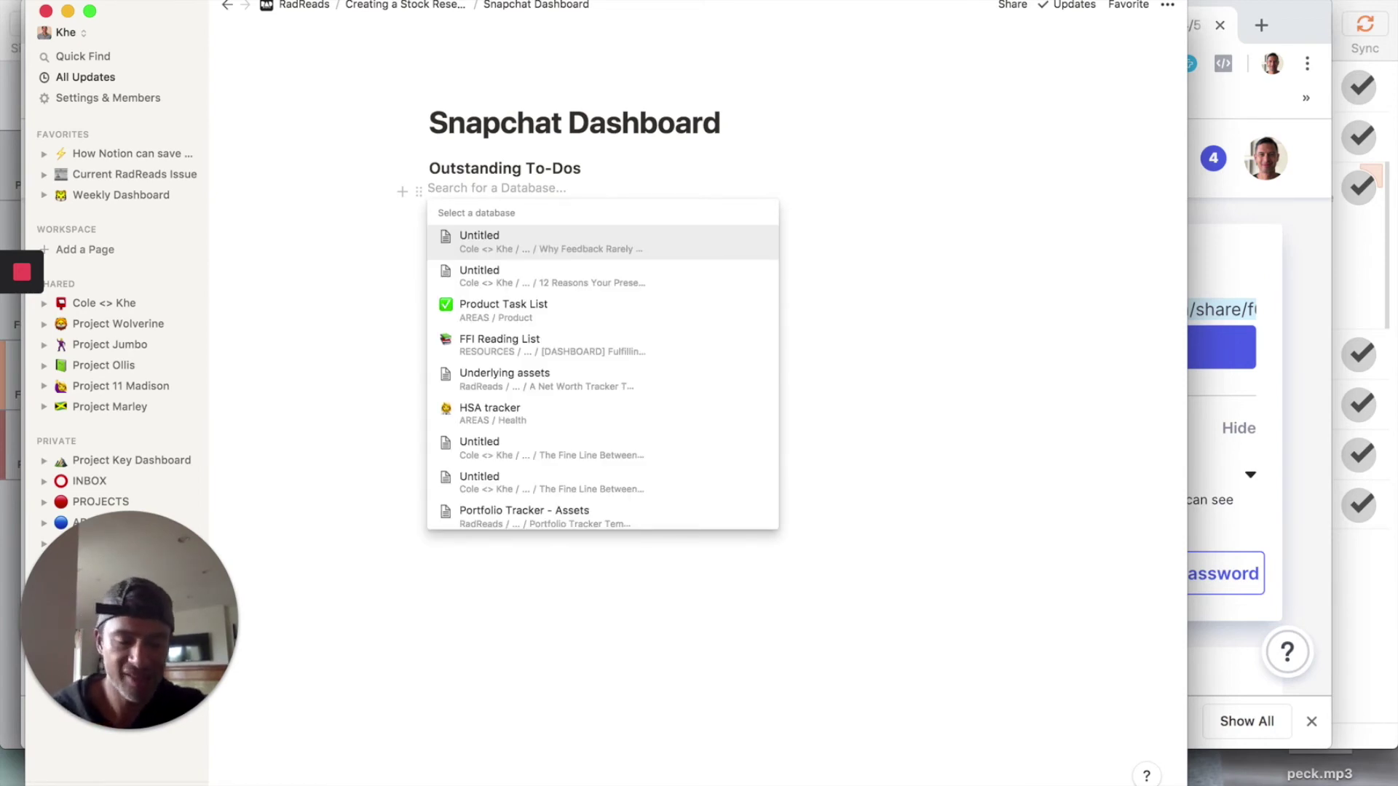
{"action": "type", "text": "task"}
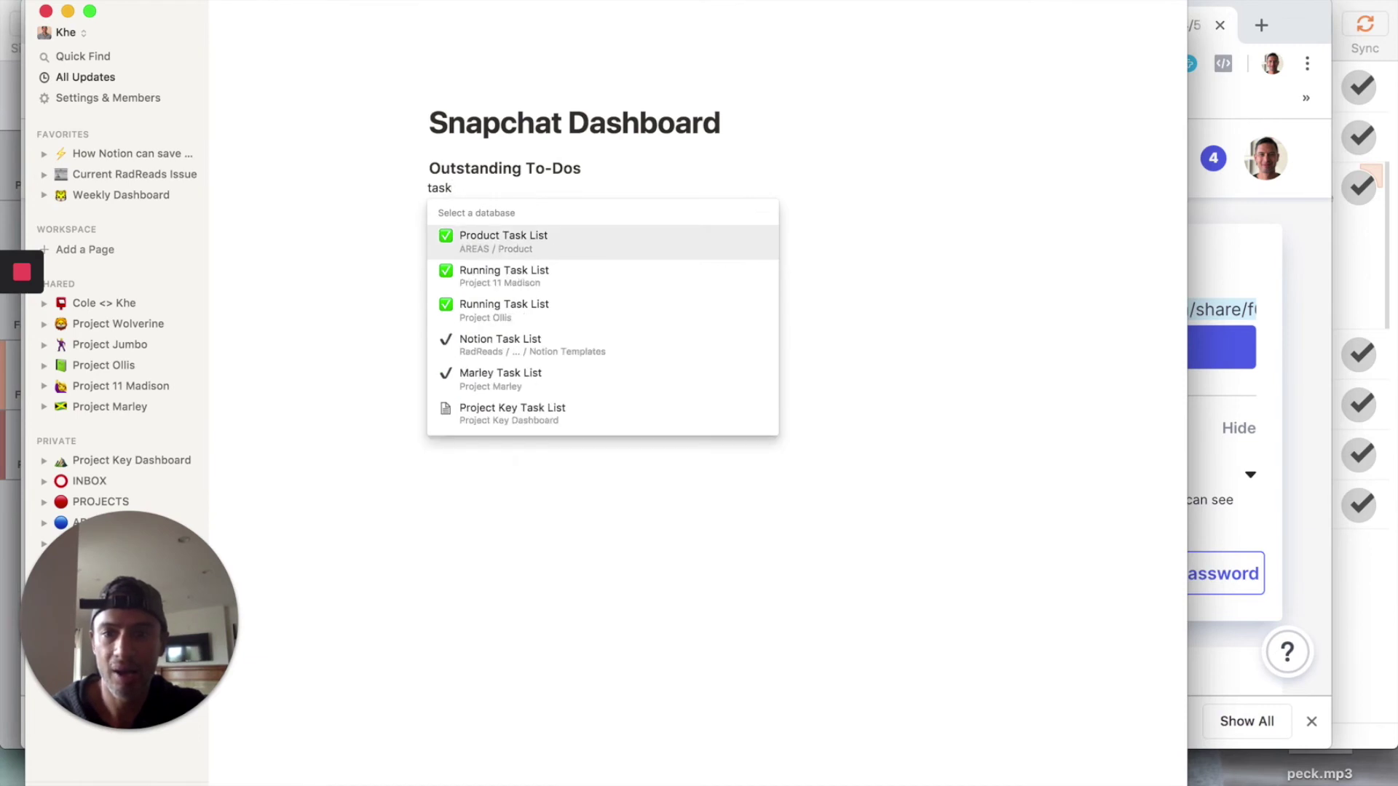
{"action": "key", "text": "super+a"}
{"action": "type", "text": "company"}
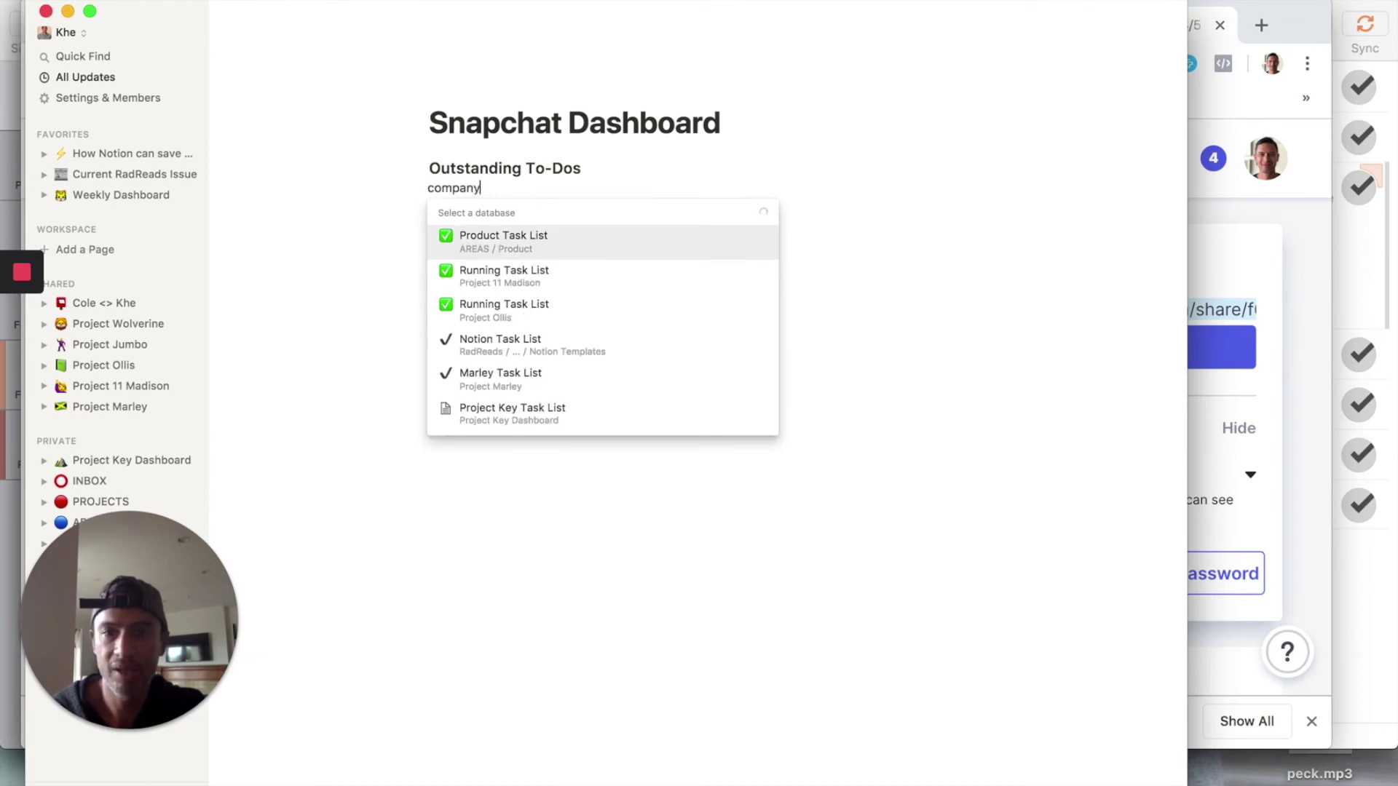
{"action": "type", "text": " task"}
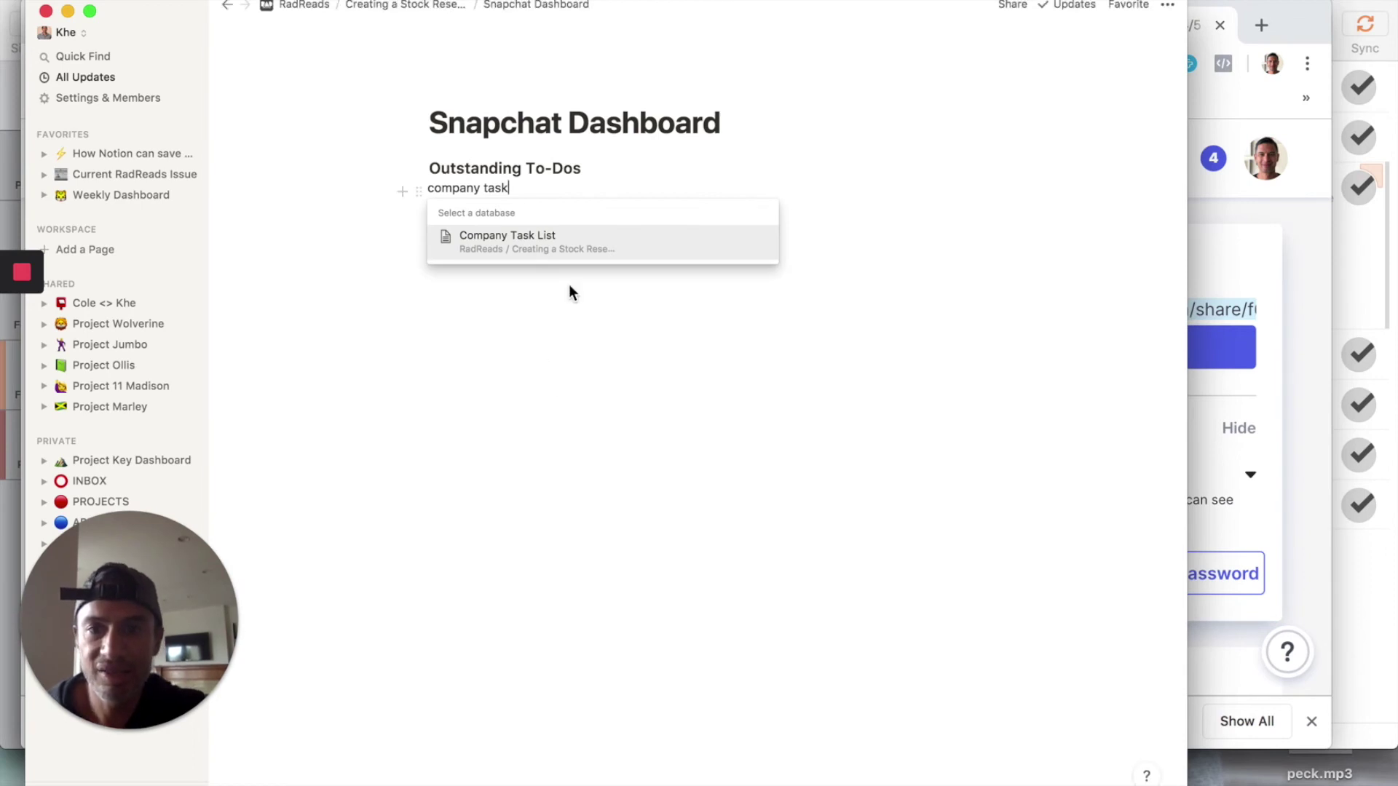
{"action": "left_click", "coordinate": [581, 259]}
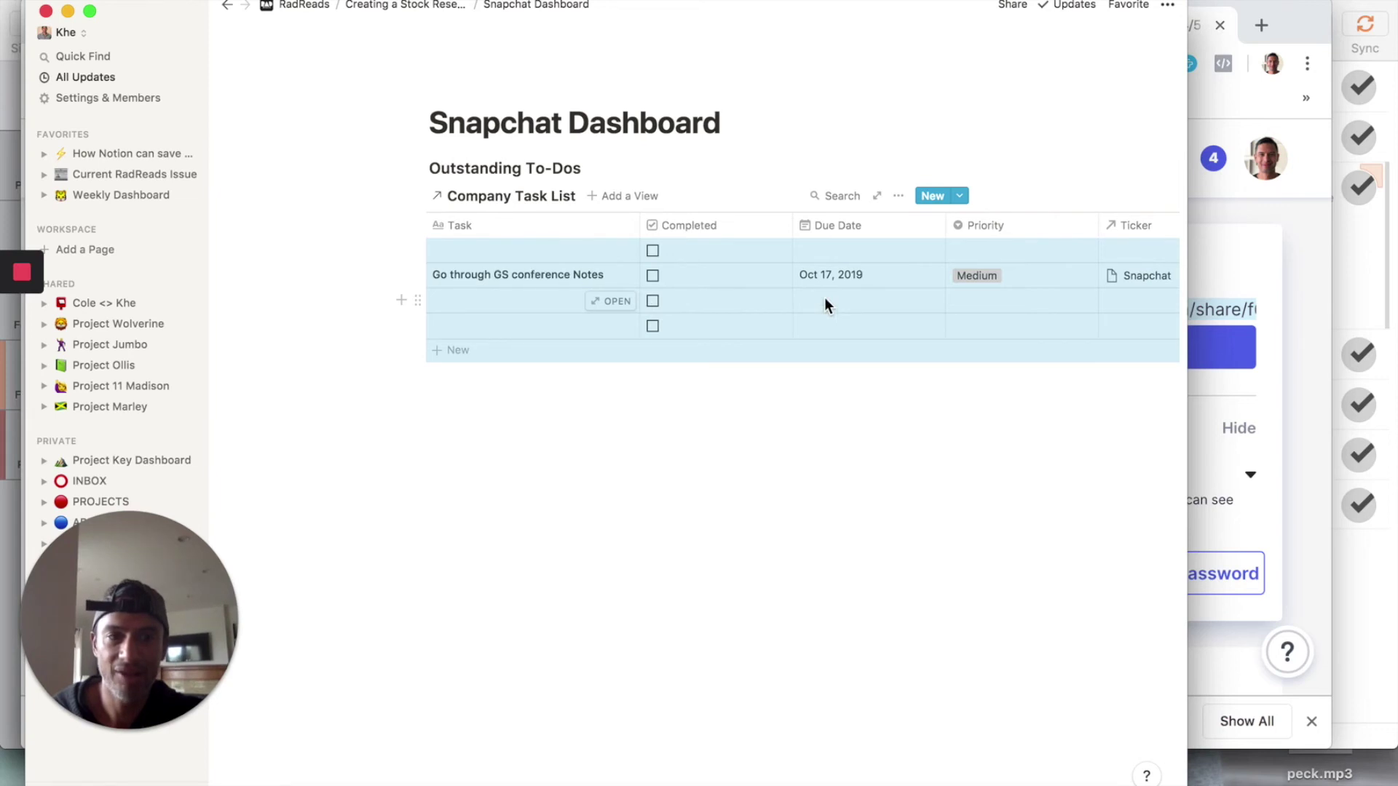
Examine the linked Company Task List's columns, its database options and which properties are shown
{"action": "scroll", "coordinate": [824, 299], "scroll_direction": "right", "scroll_amount": 2}
{"action": "scroll", "coordinate": [824, 301], "scroll_direction": "left", "scroll_amount": 2}
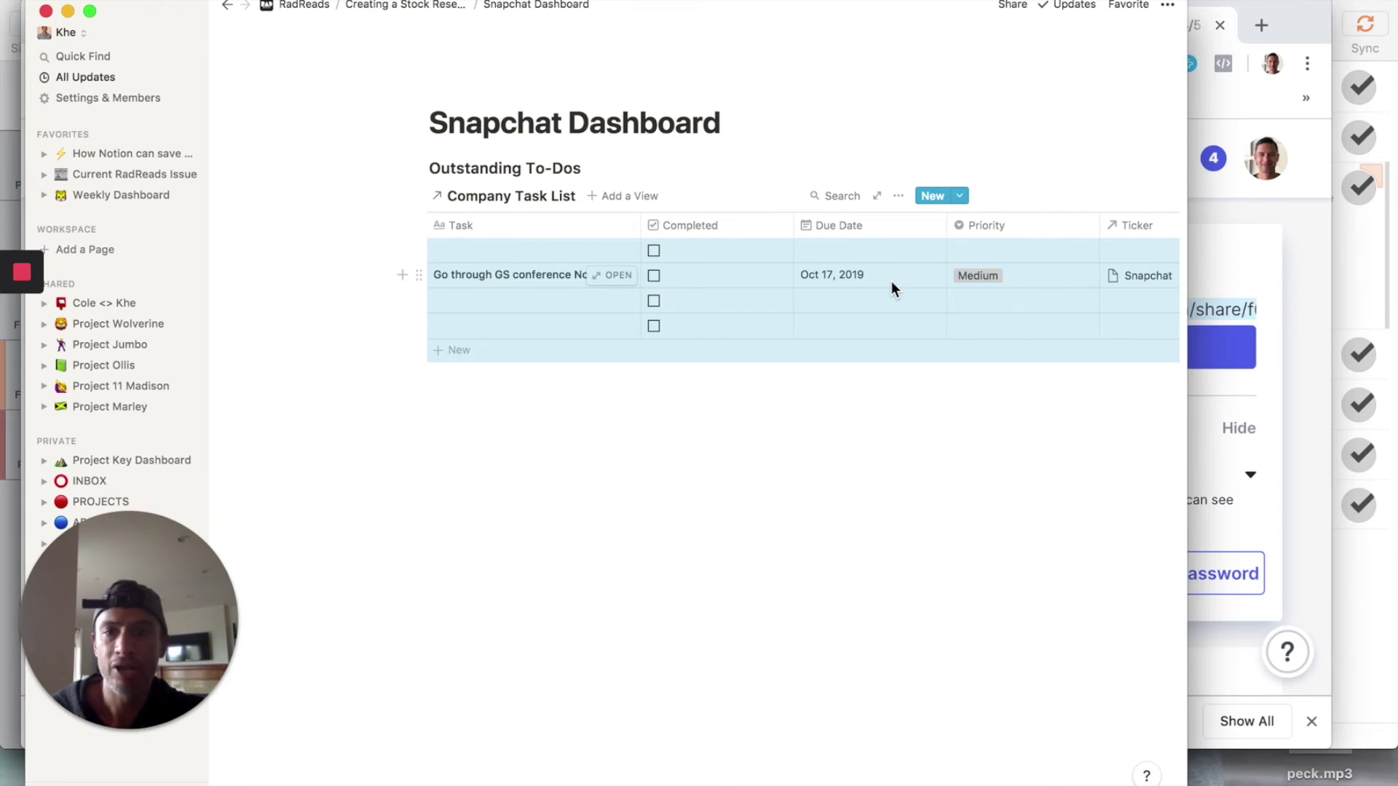
{"action": "left_click", "coordinate": [898, 196]}
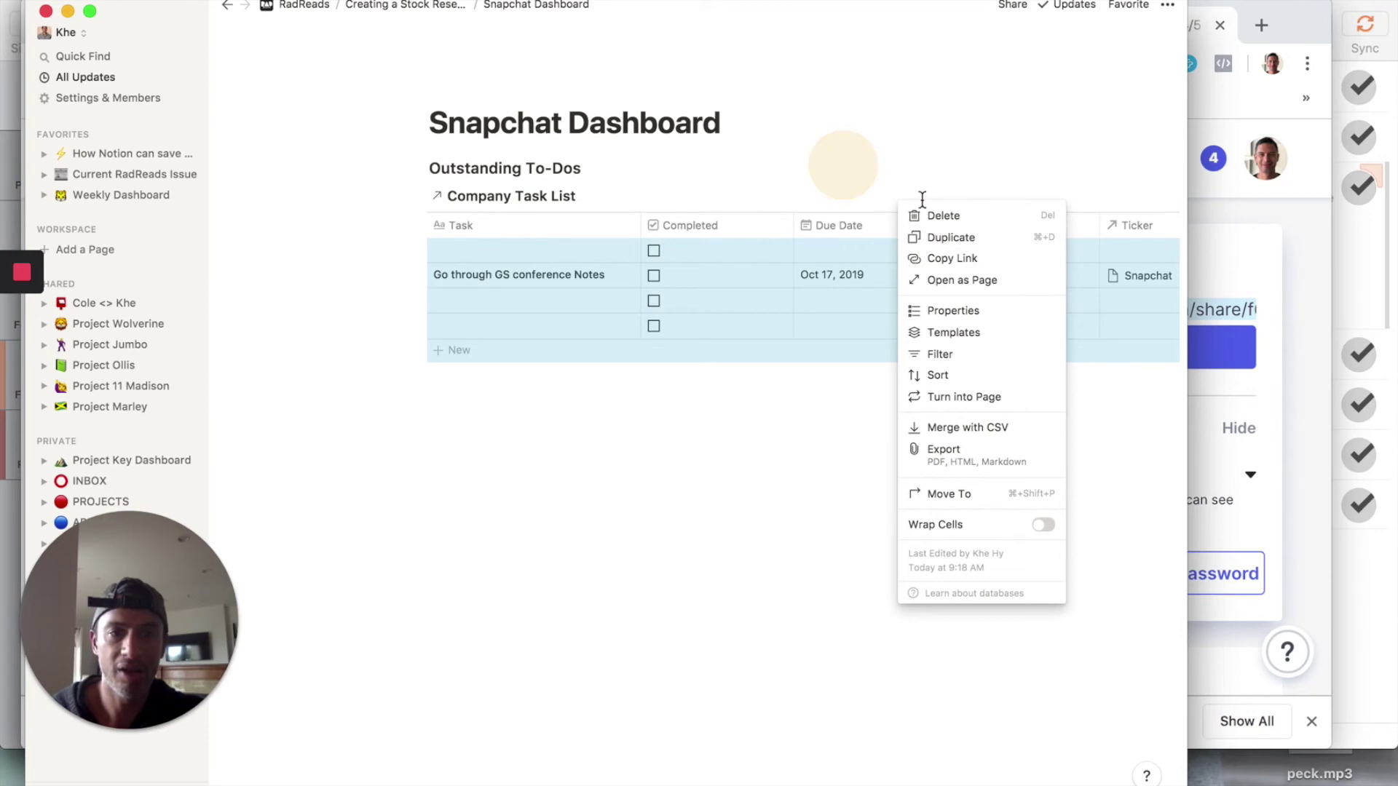
{"action": "left_click", "coordinate": [897, 200]}
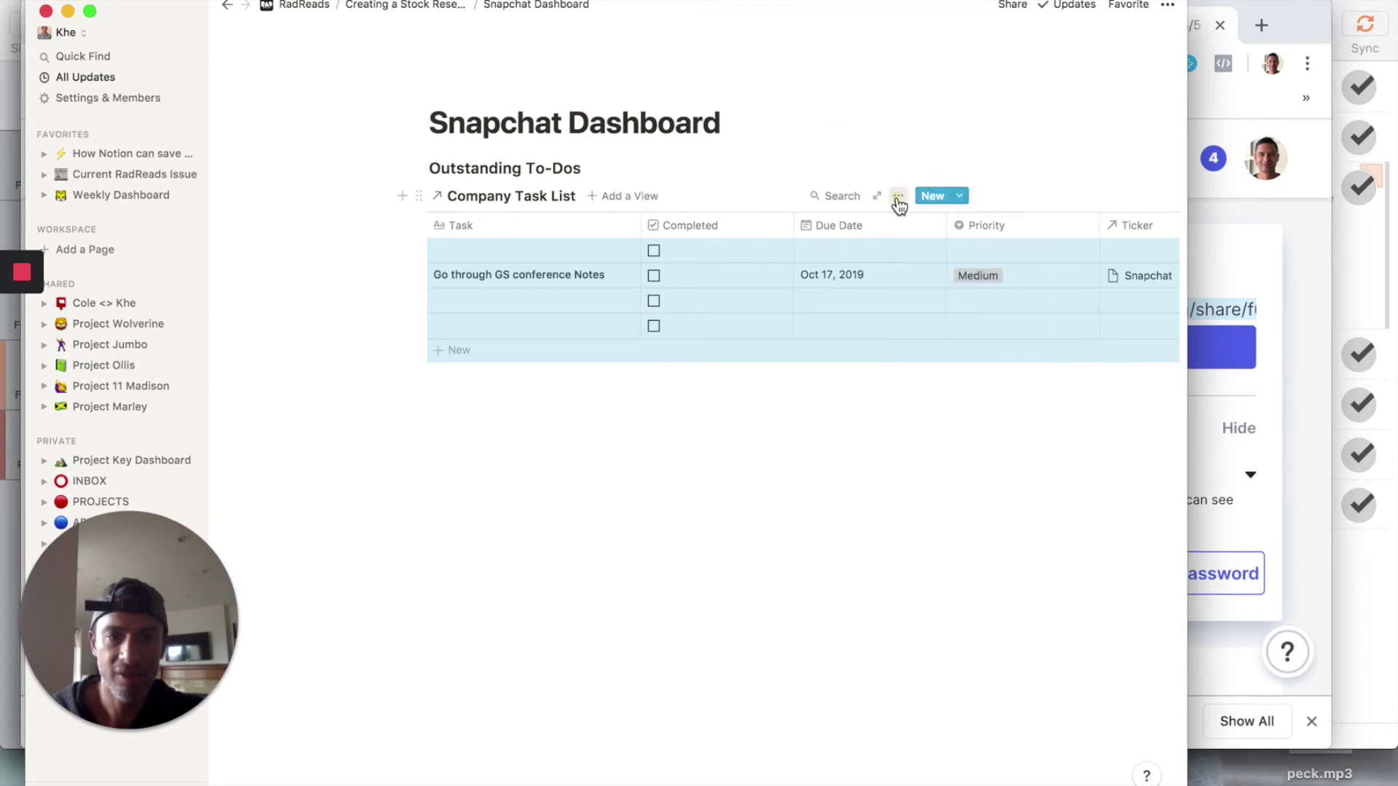
{"action": "left_click", "coordinate": [897, 197]}
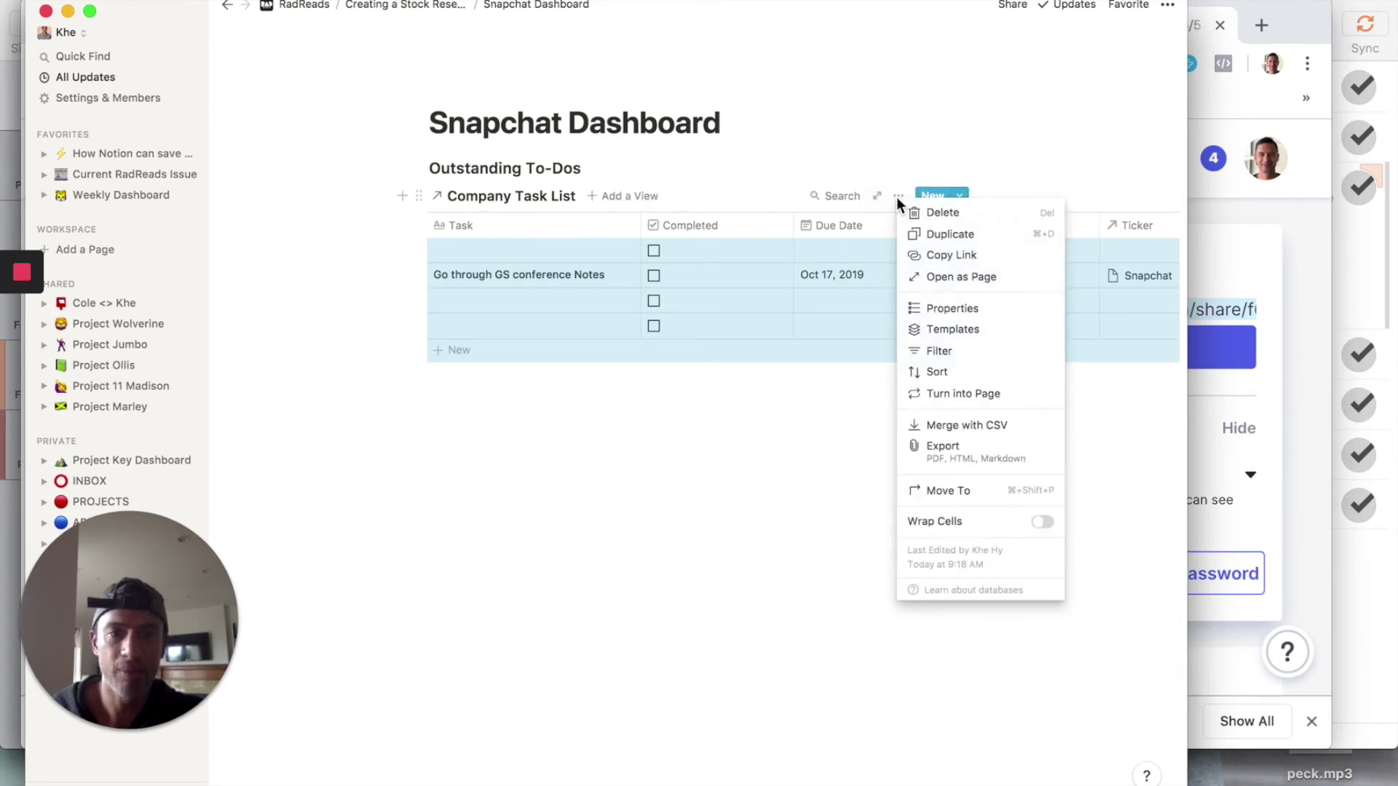
{"action": "left_click", "coordinate": [932, 314]}
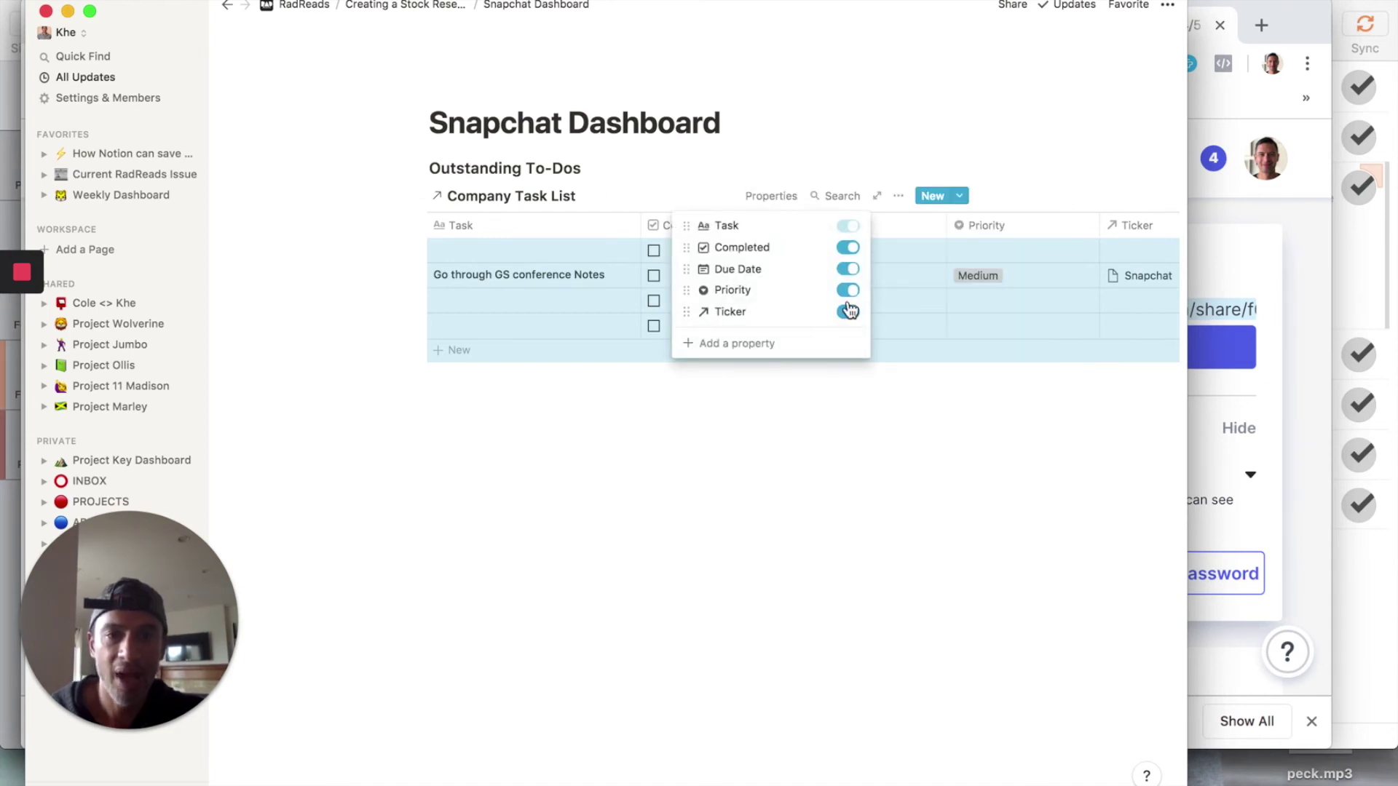
{"action": "left_click", "coordinate": [904, 192]}
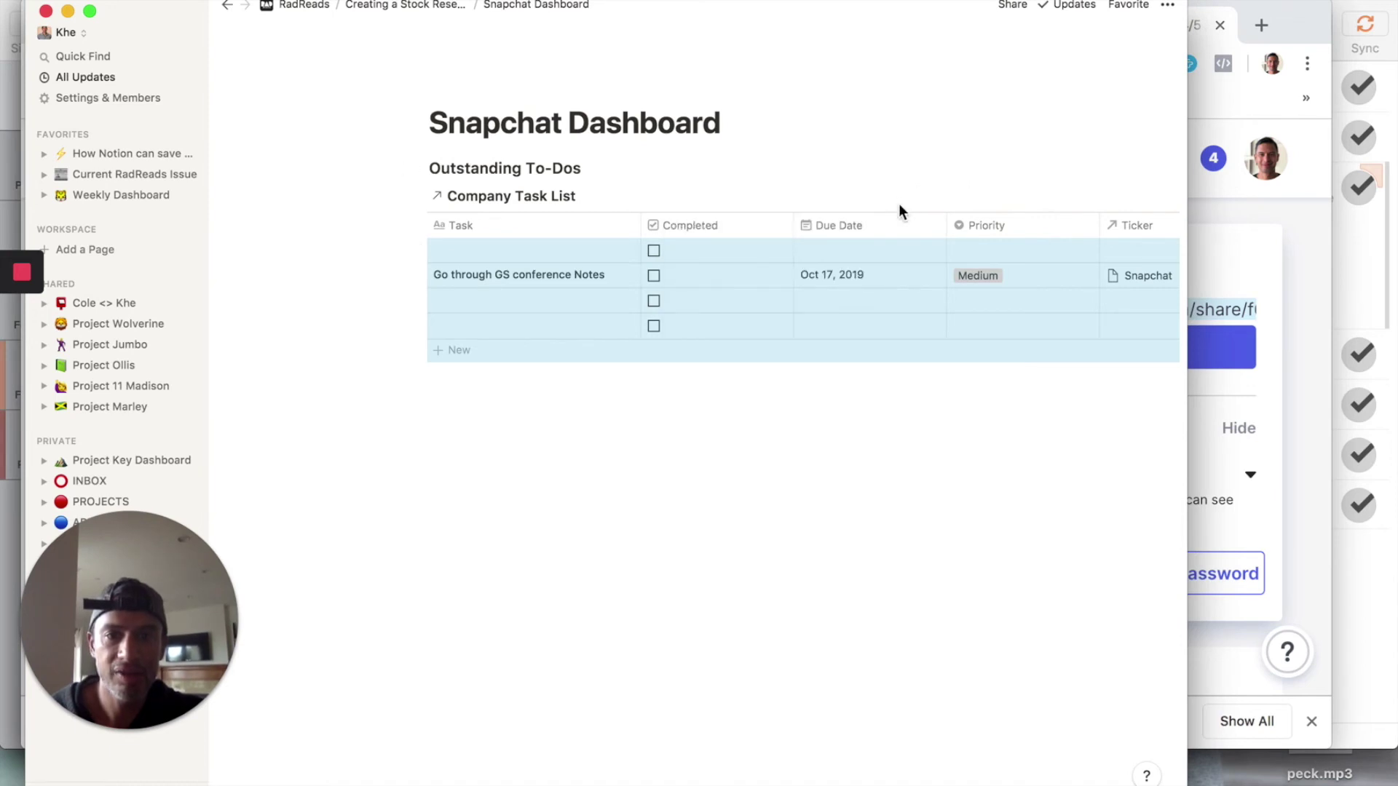
{"action": "left_click", "coordinate": [898, 196]}
{"action": "left_click", "coordinate": [679, 187]}
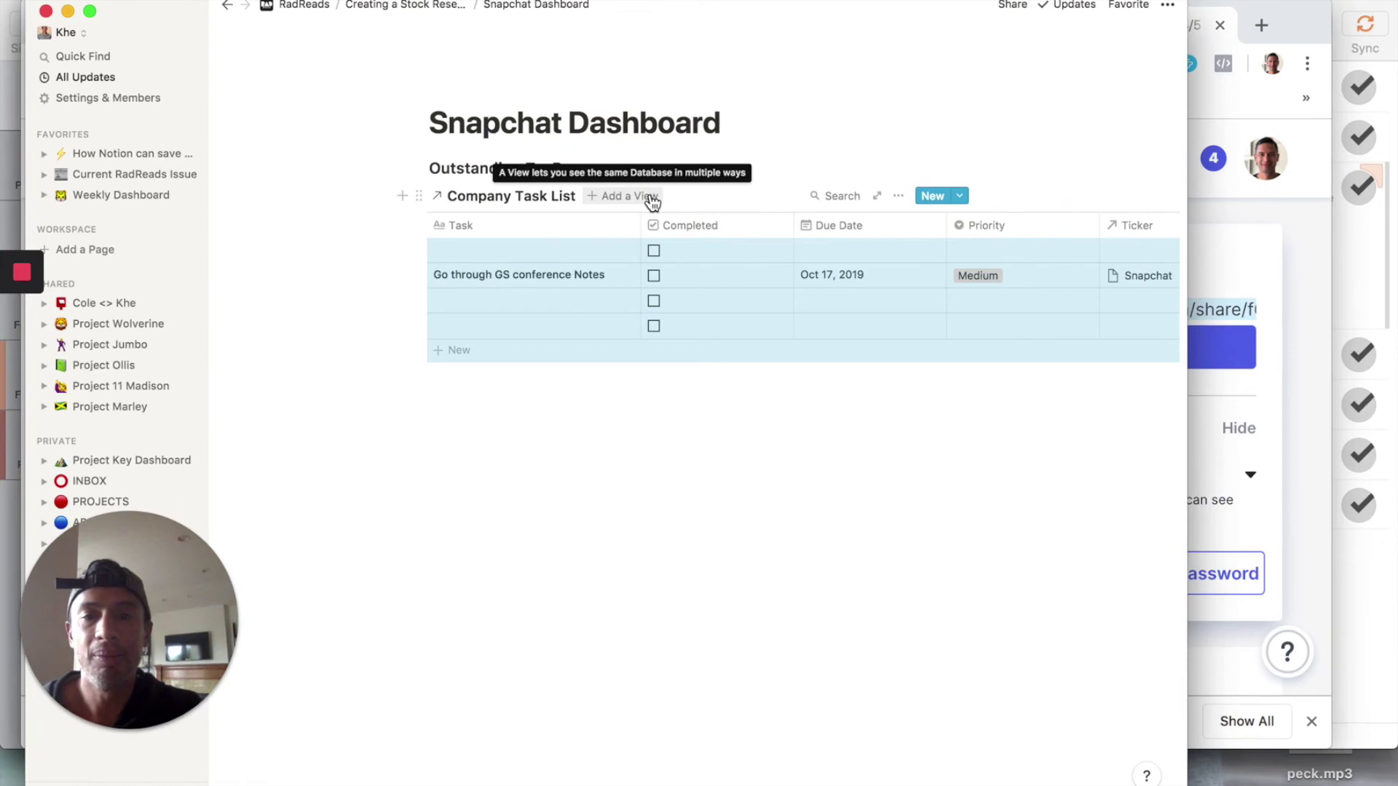
Add a Board view named "To-do Board" to the linked Company Task List
{"action": "left_click", "coordinate": [650, 197]}
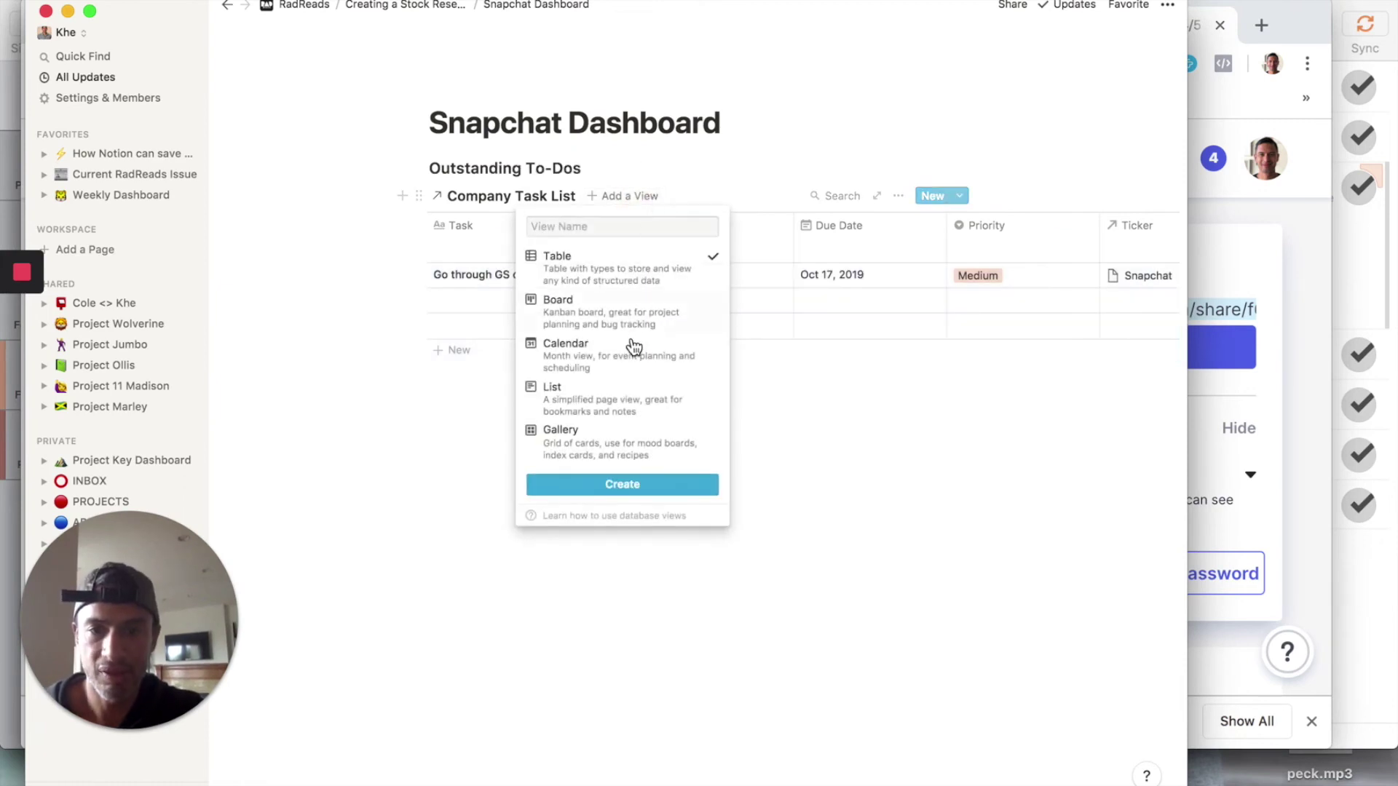
{"action": "left_click", "coordinate": [631, 318]}
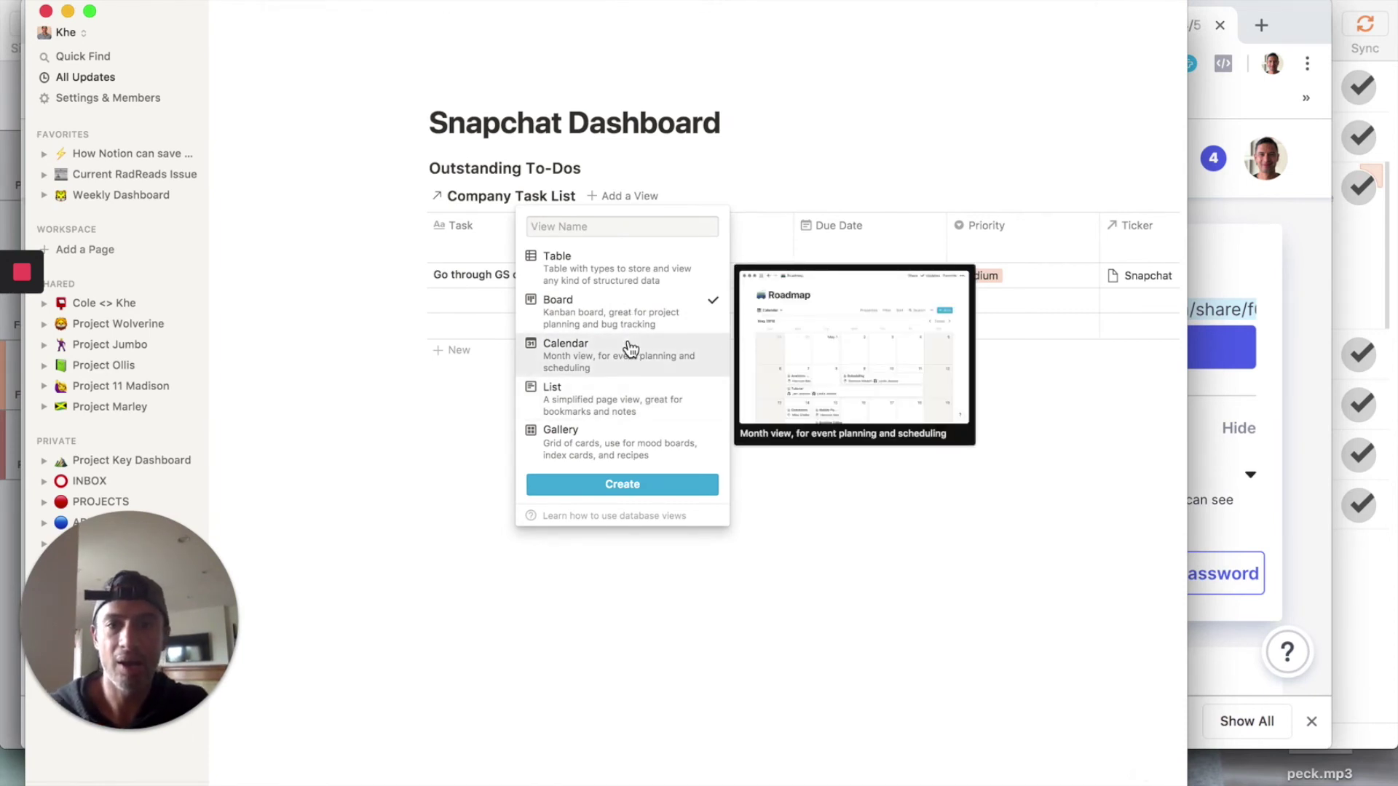
{"action": "type", "text": "To-do Board"}
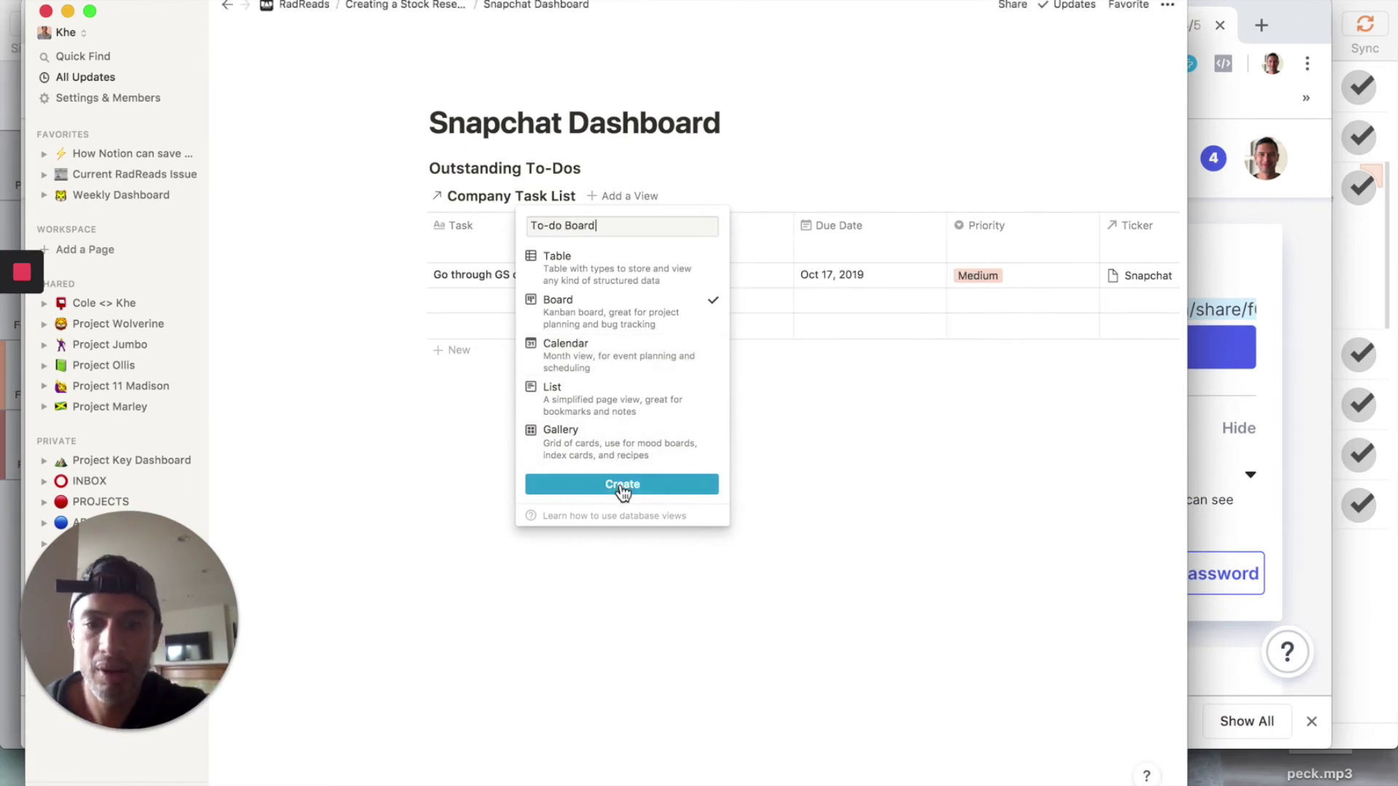
{"action": "left_click", "coordinate": [622, 486]}
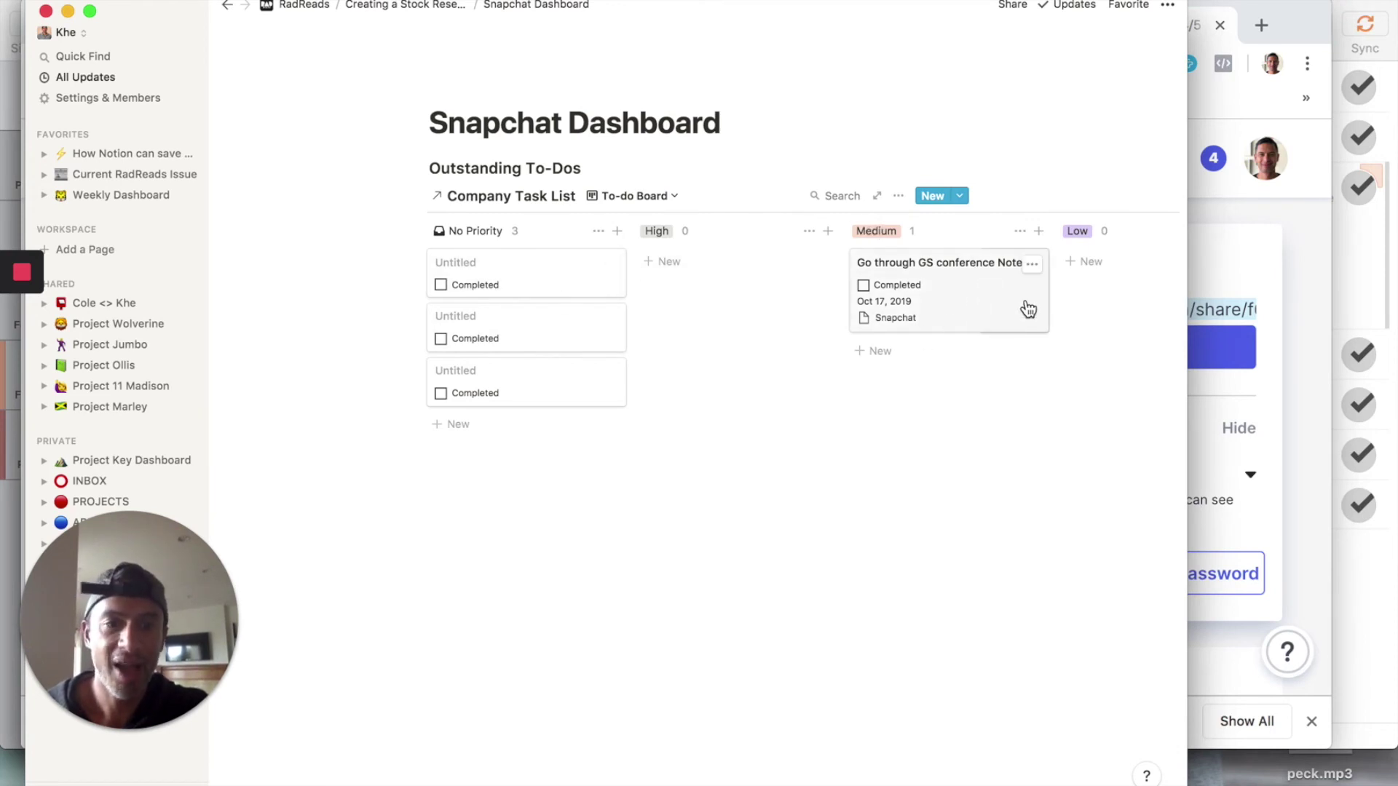
Add a card titled "Prepare for Q4 earnings" to the High priority group of the To-do Board
{"action": "left_click", "coordinate": [667, 264]}
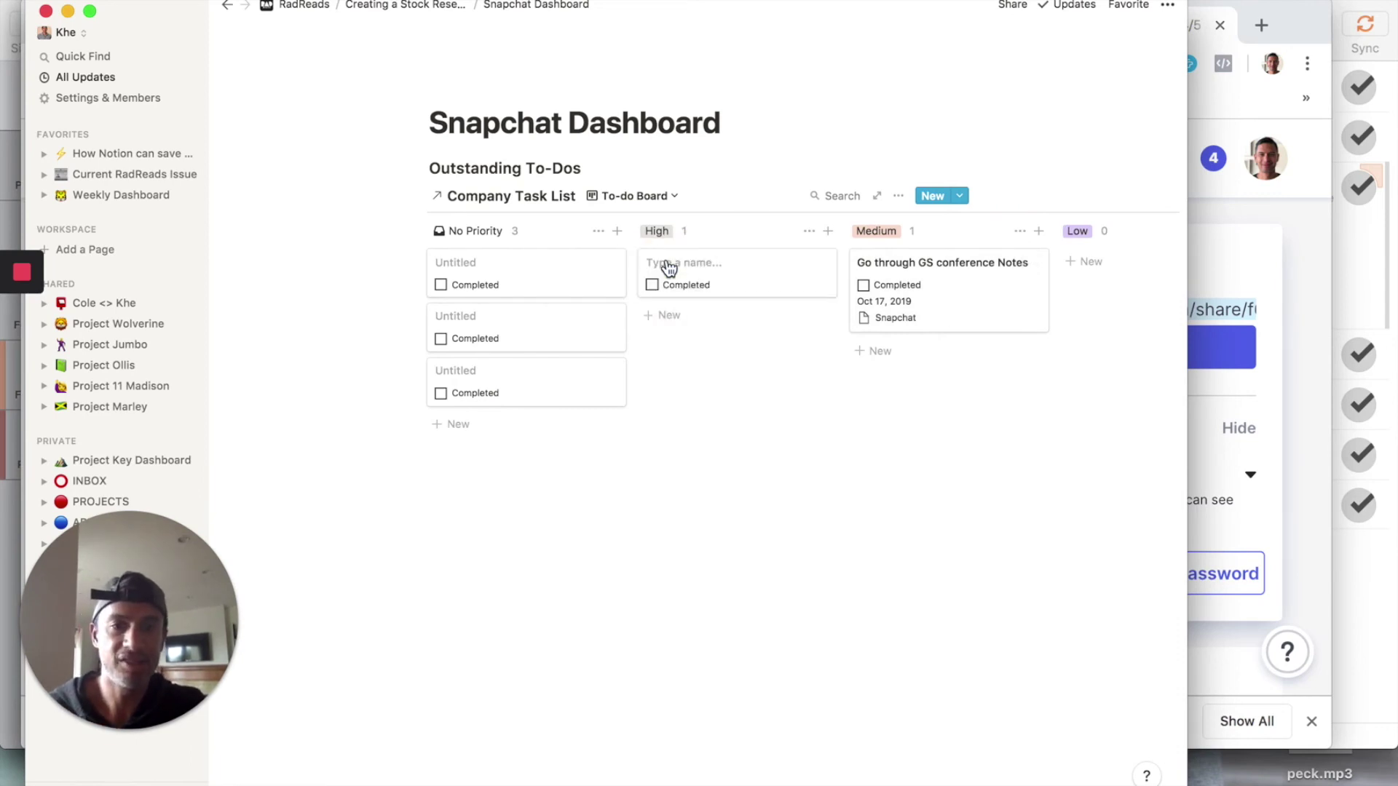
{"action": "type", "text": "Prepare for"}
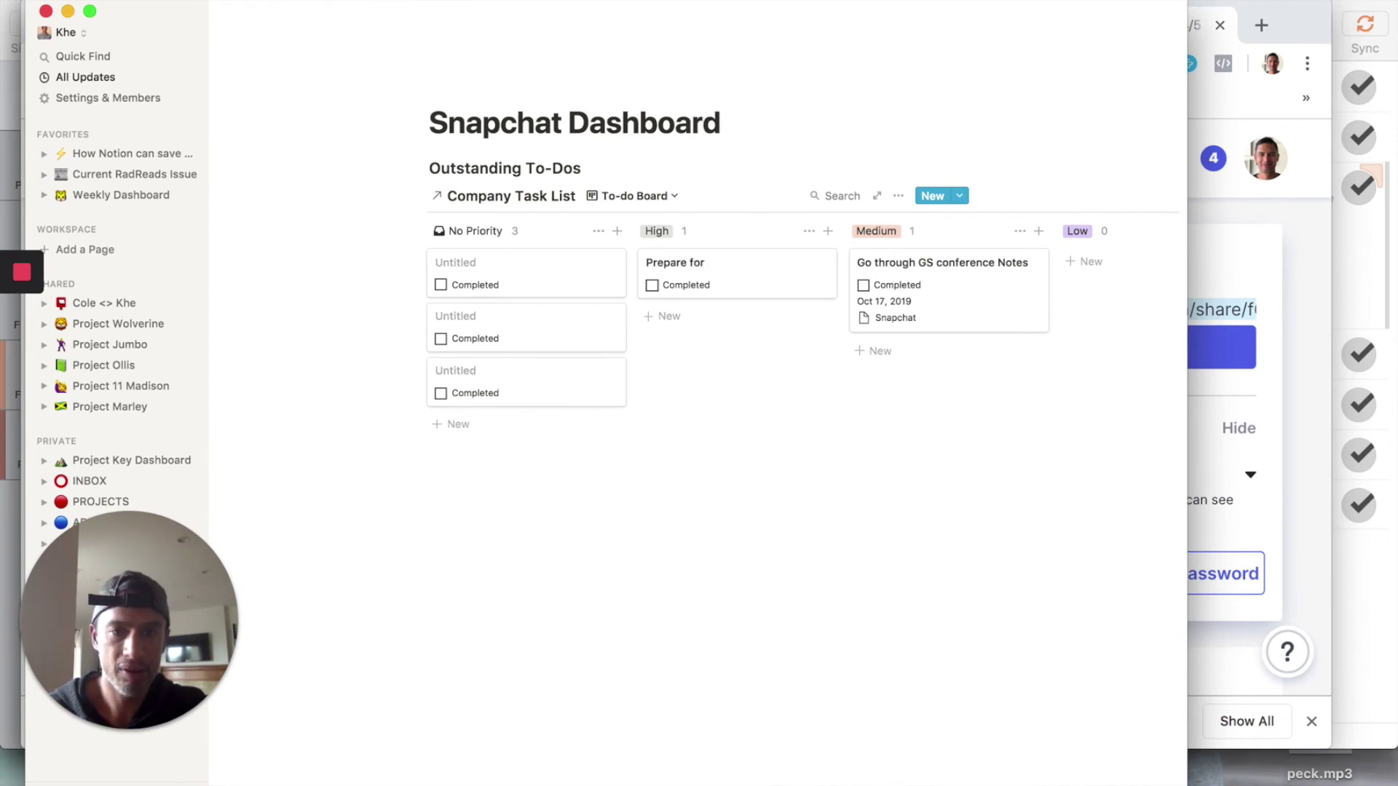
{"action": "type", "text": "Q4 earnings"}
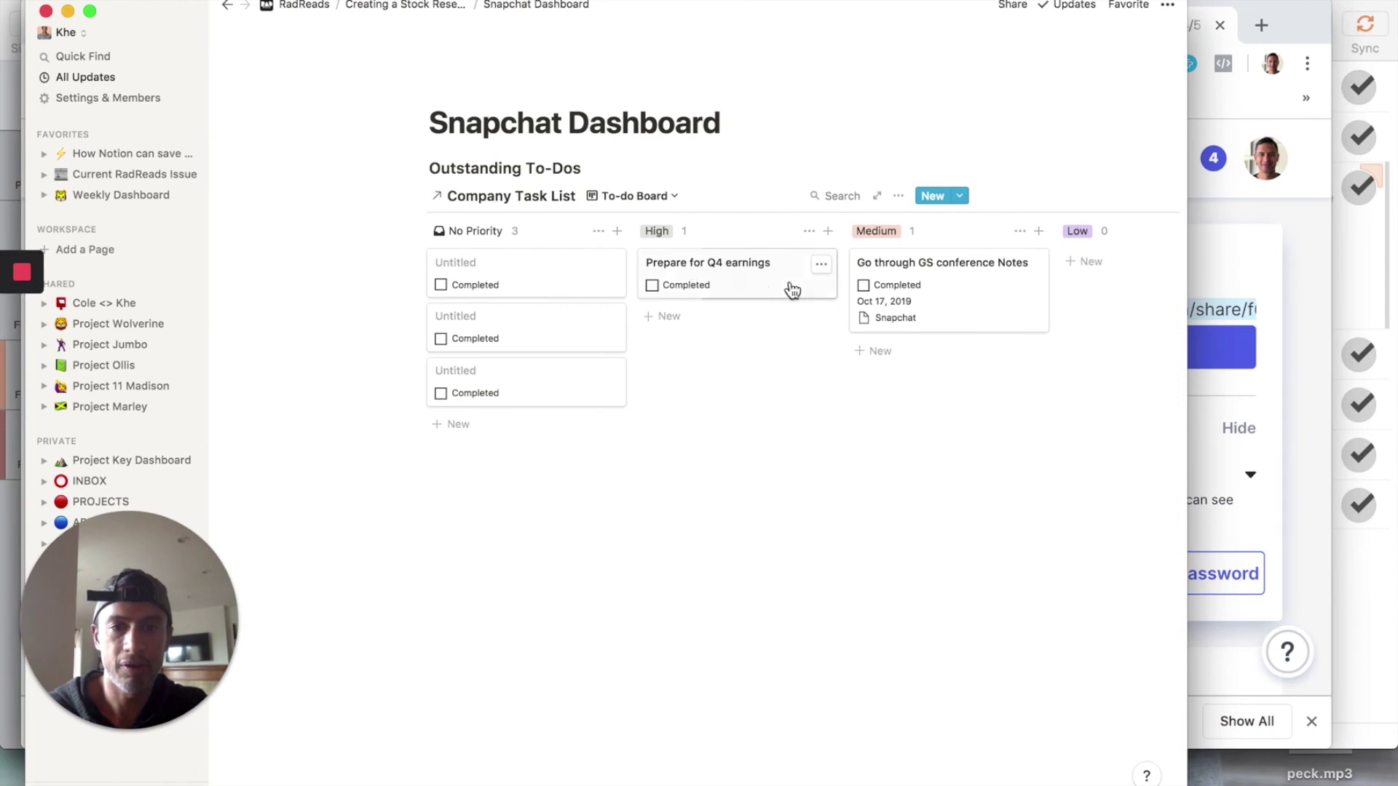
Link the "Prepare for Q4 earnings" task's Ticker to the Snapchat page in Company Master
{"action": "left_click", "coordinate": [764, 271]}
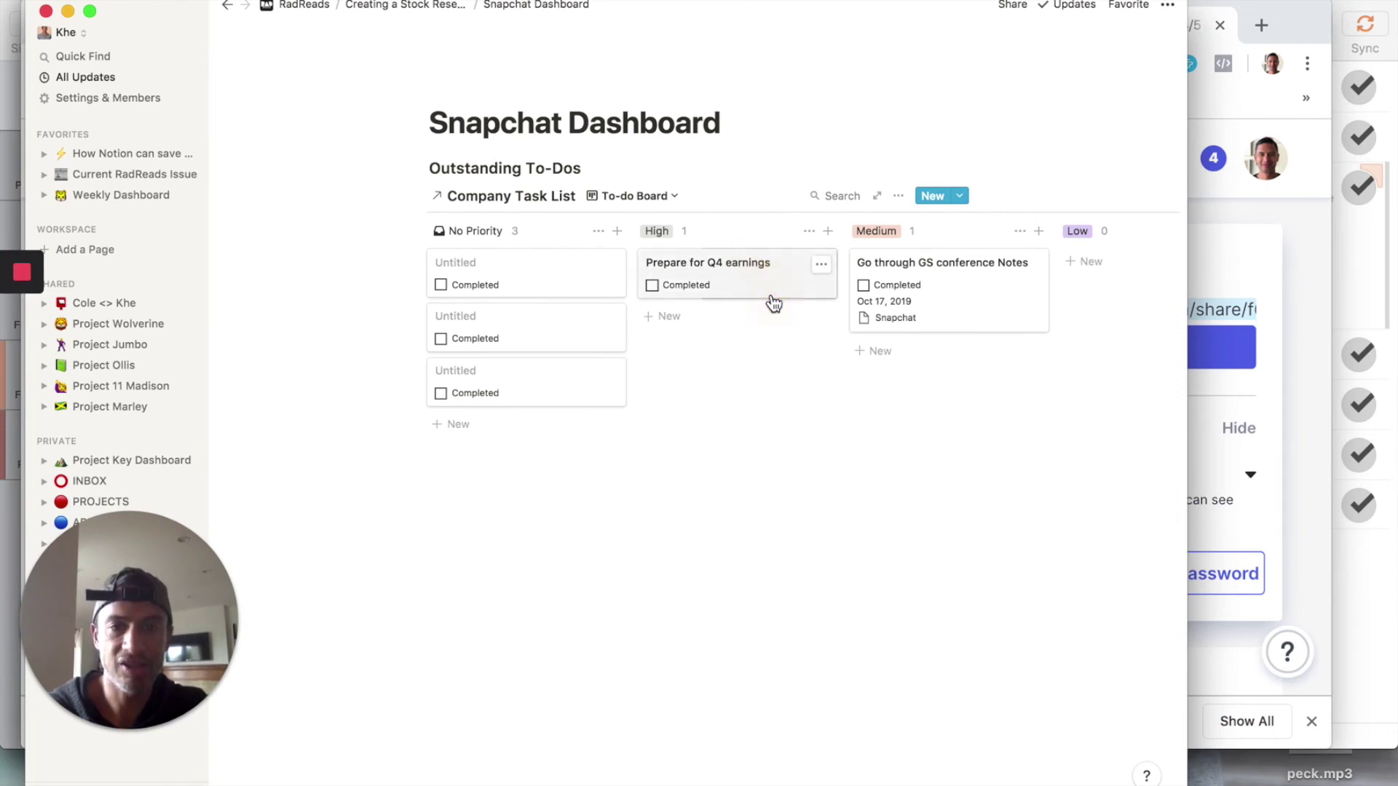
{"action": "left_click", "coordinate": [771, 294]}
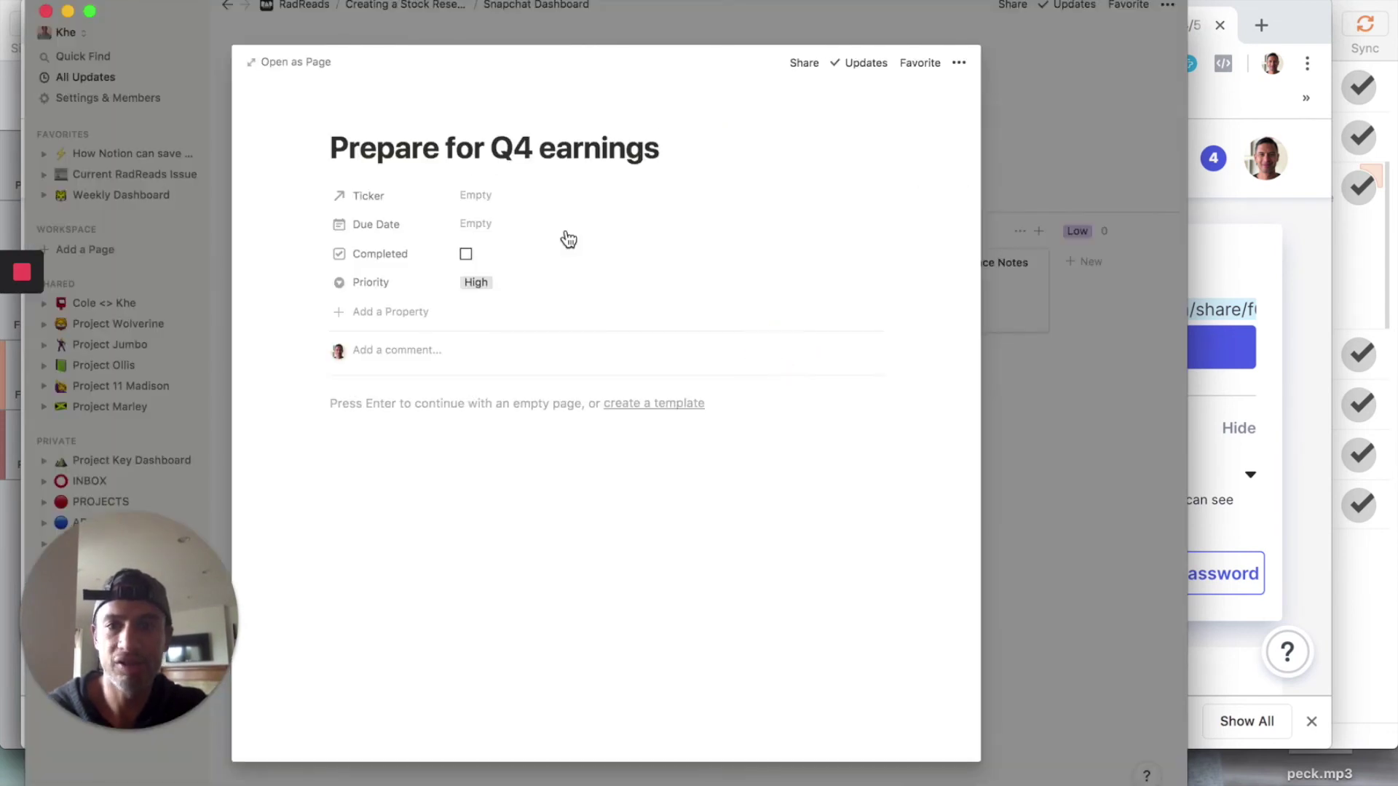
{"action": "left_click", "coordinate": [477, 194]}
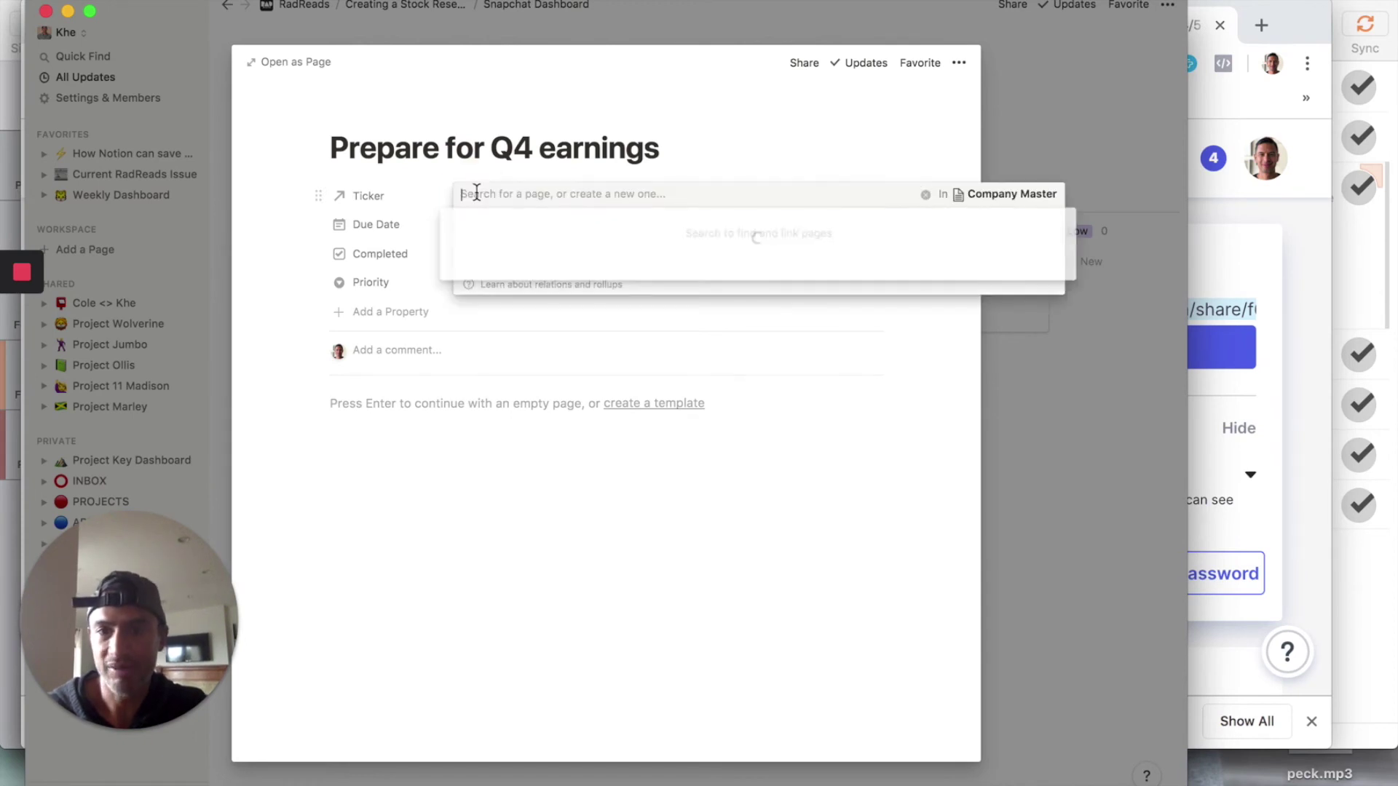
{"action": "type", "text": "snap"}
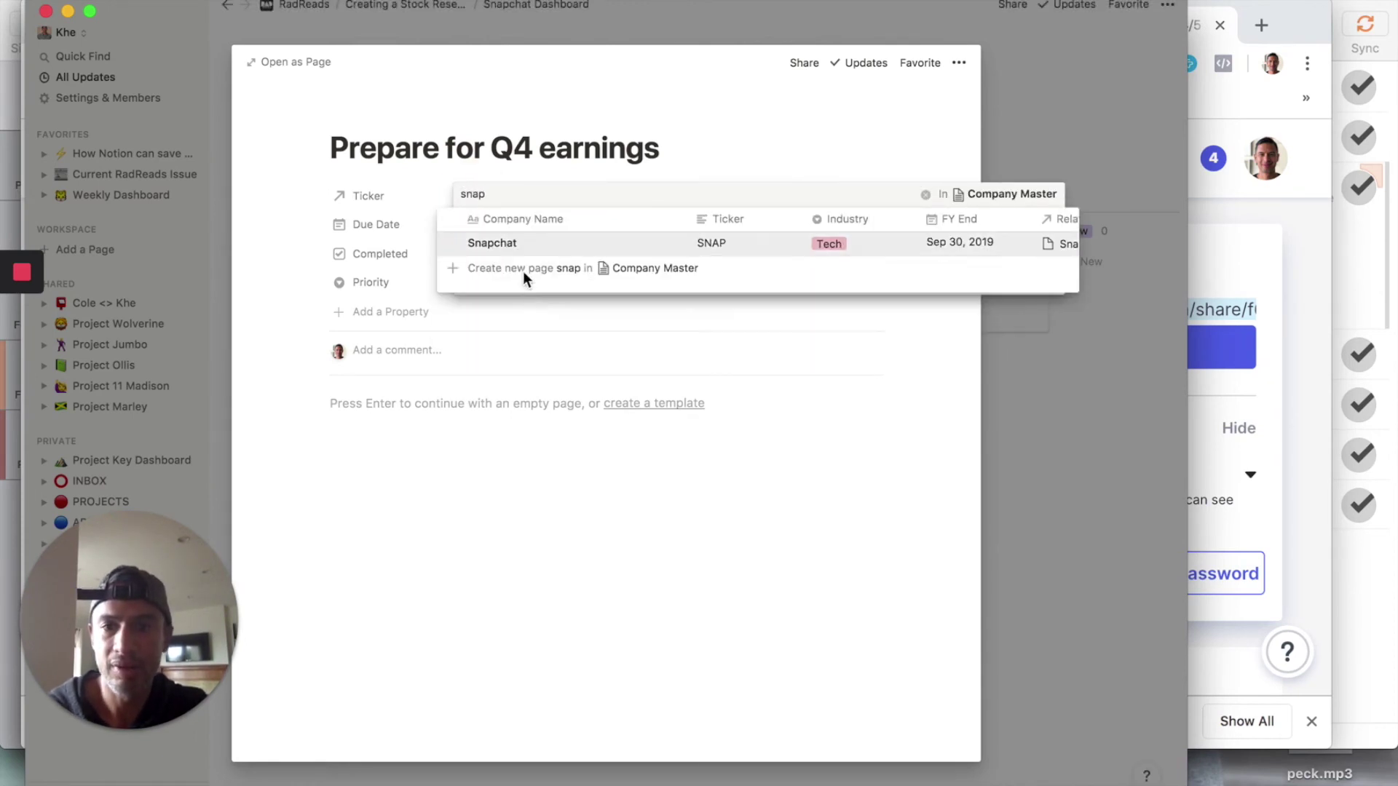
{"action": "left_click", "coordinate": [525, 249]}
{"action": "left_click", "coordinate": [553, 532]}
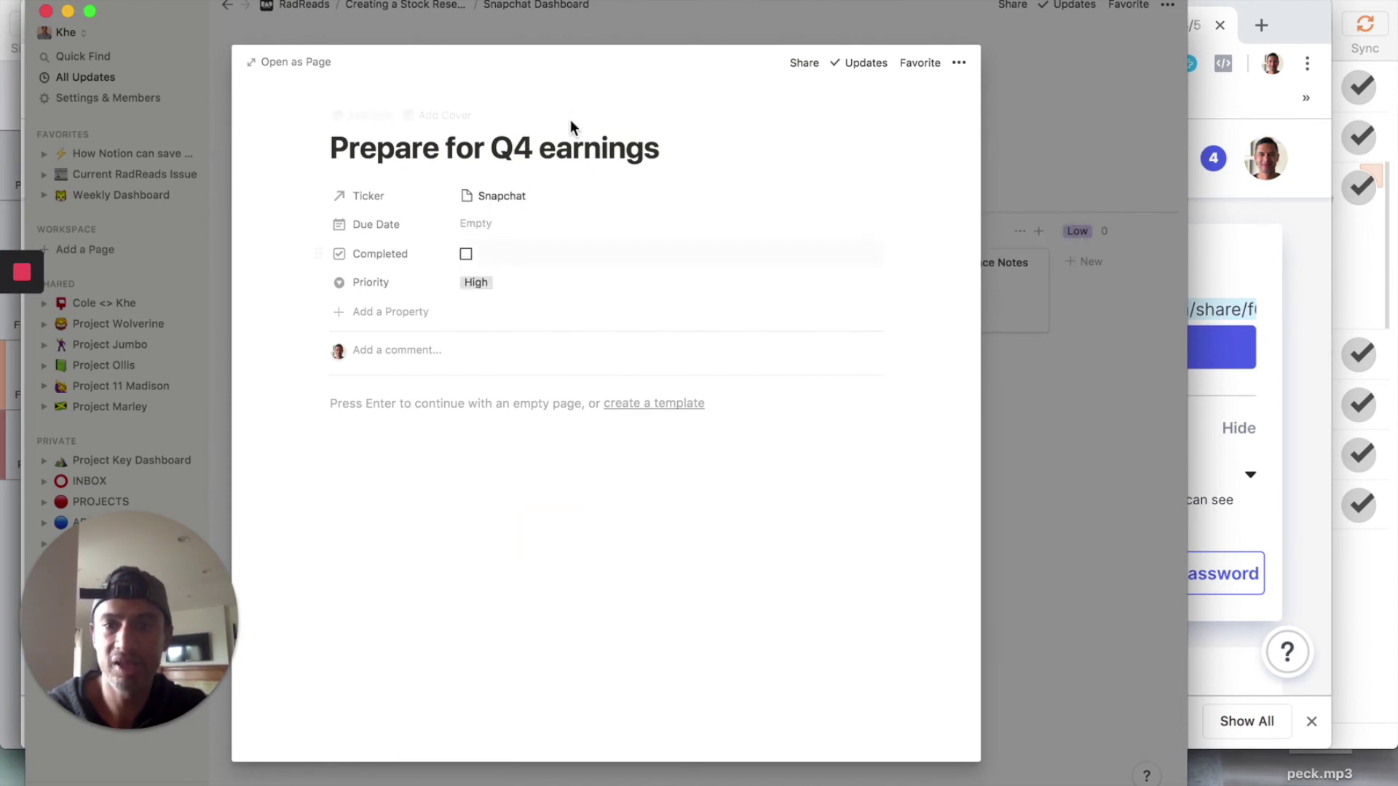
Set the "Prepare for Q4 earnings" task's due date to Sep 30, 2019 and return to the dashboard
{"action": "left_click", "coordinate": [488, 226]}
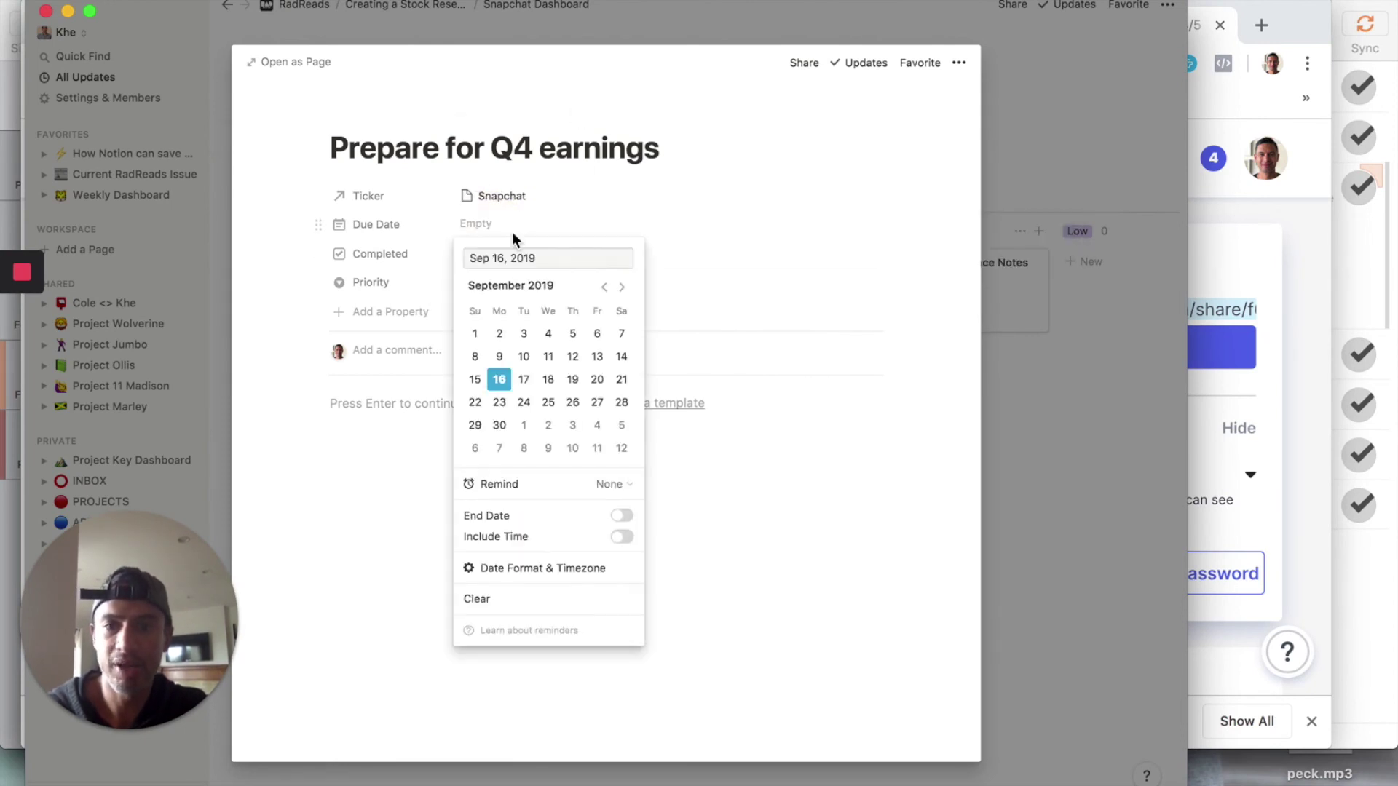
{"action": "left_click", "coordinate": [501, 427]}
{"action": "left_click", "coordinate": [736, 613]}
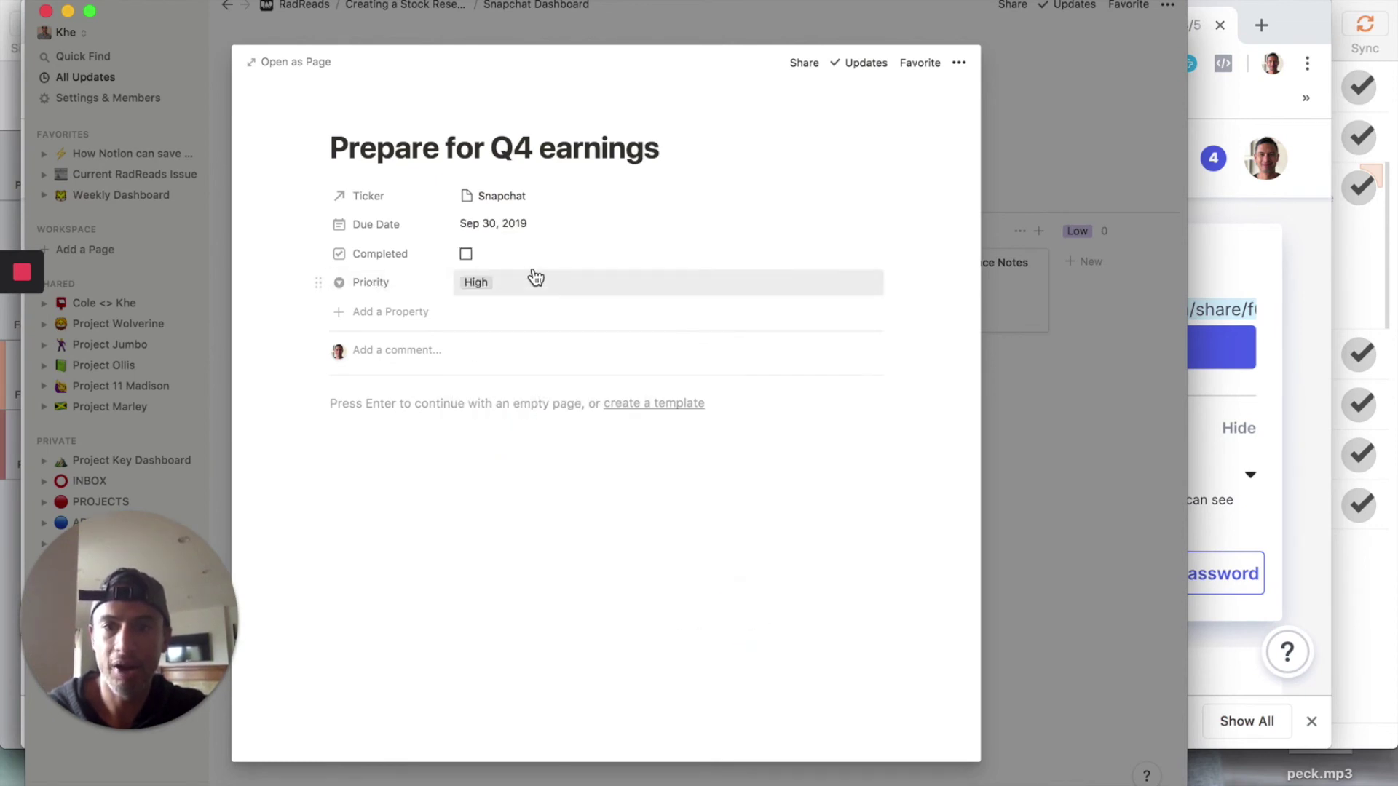
{"action": "left_click", "coordinate": [1031, 150]}
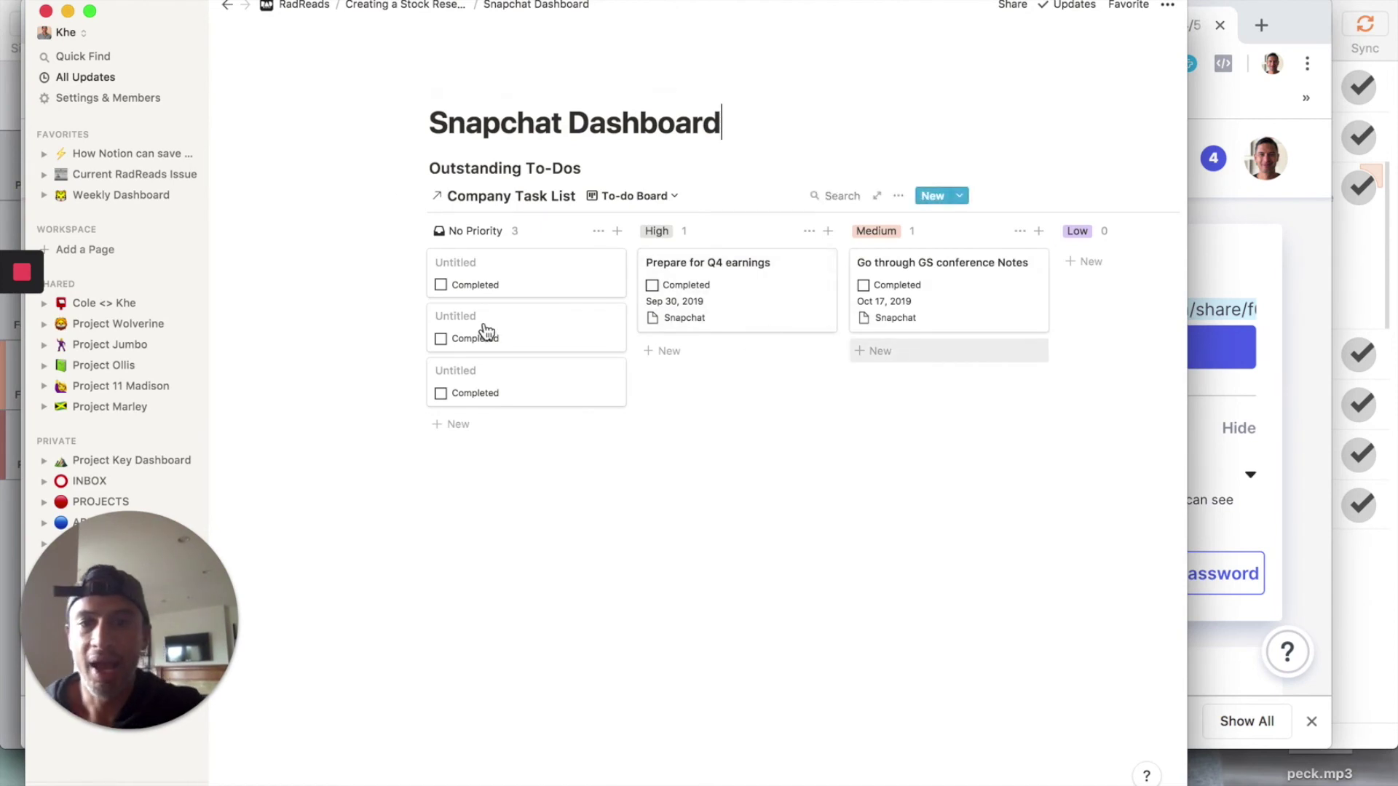
{"action": "left_click", "coordinate": [598, 232]}
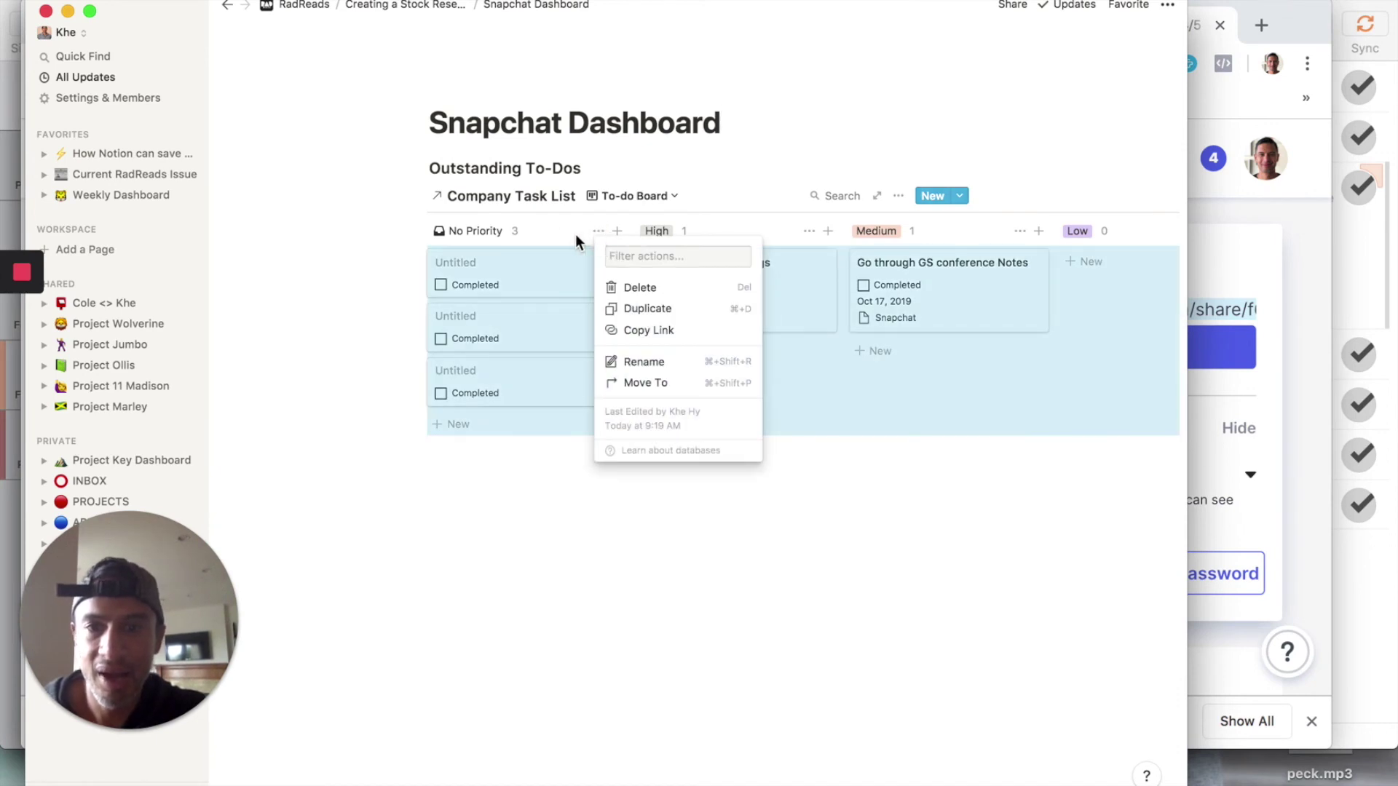
{"action": "left_click", "coordinate": [564, 232]}
{"action": "left_click", "coordinate": [486, 235]}
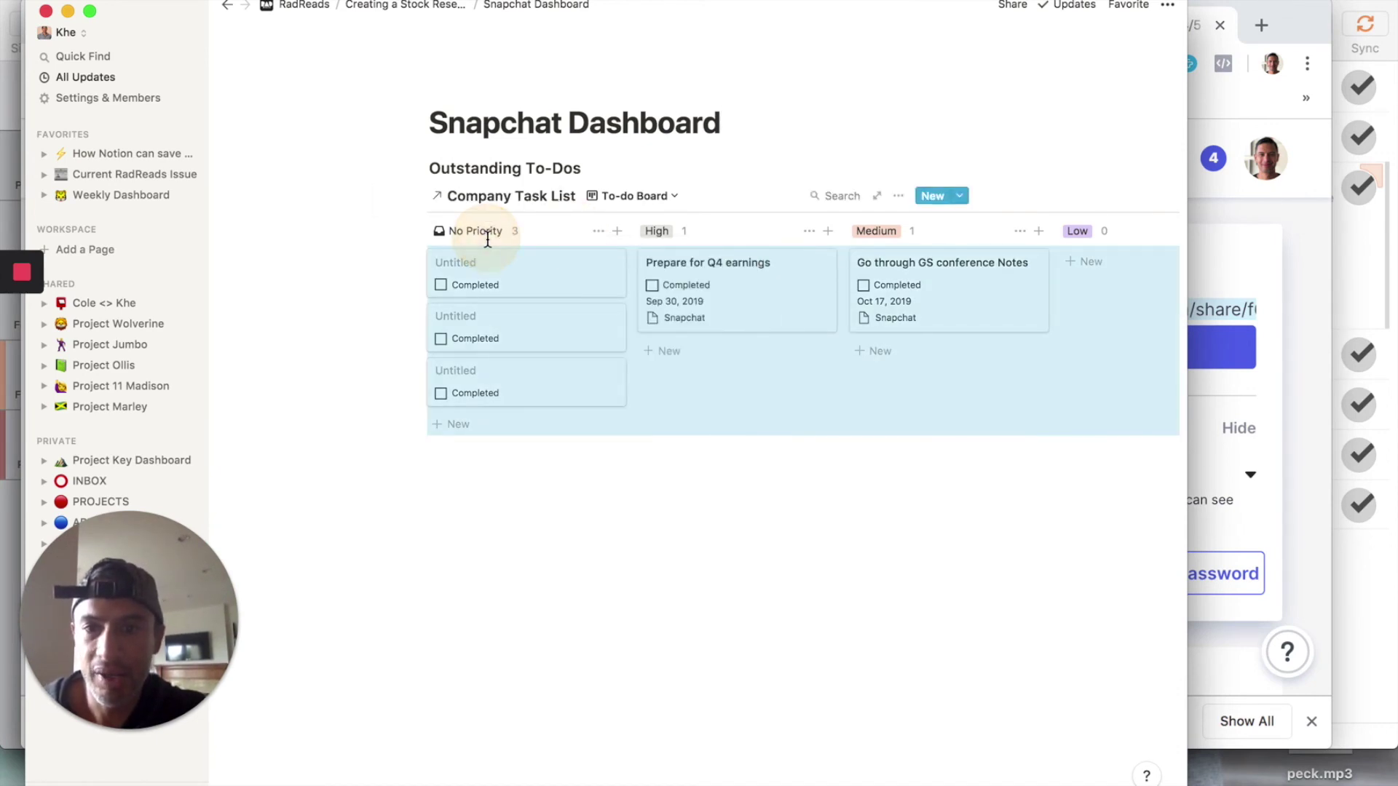
{"action": "left_click", "coordinate": [898, 196]}
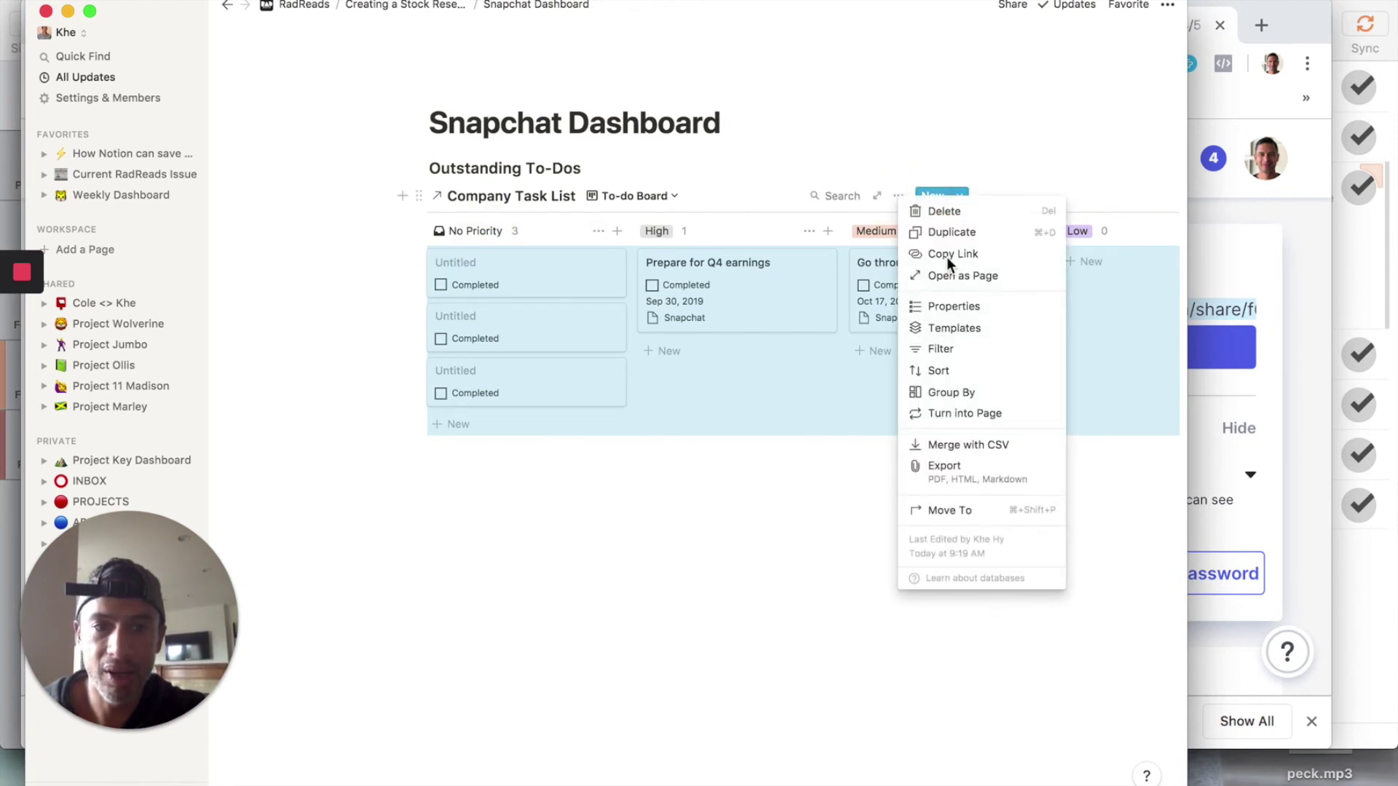
{"action": "left_click", "coordinate": [953, 307]}
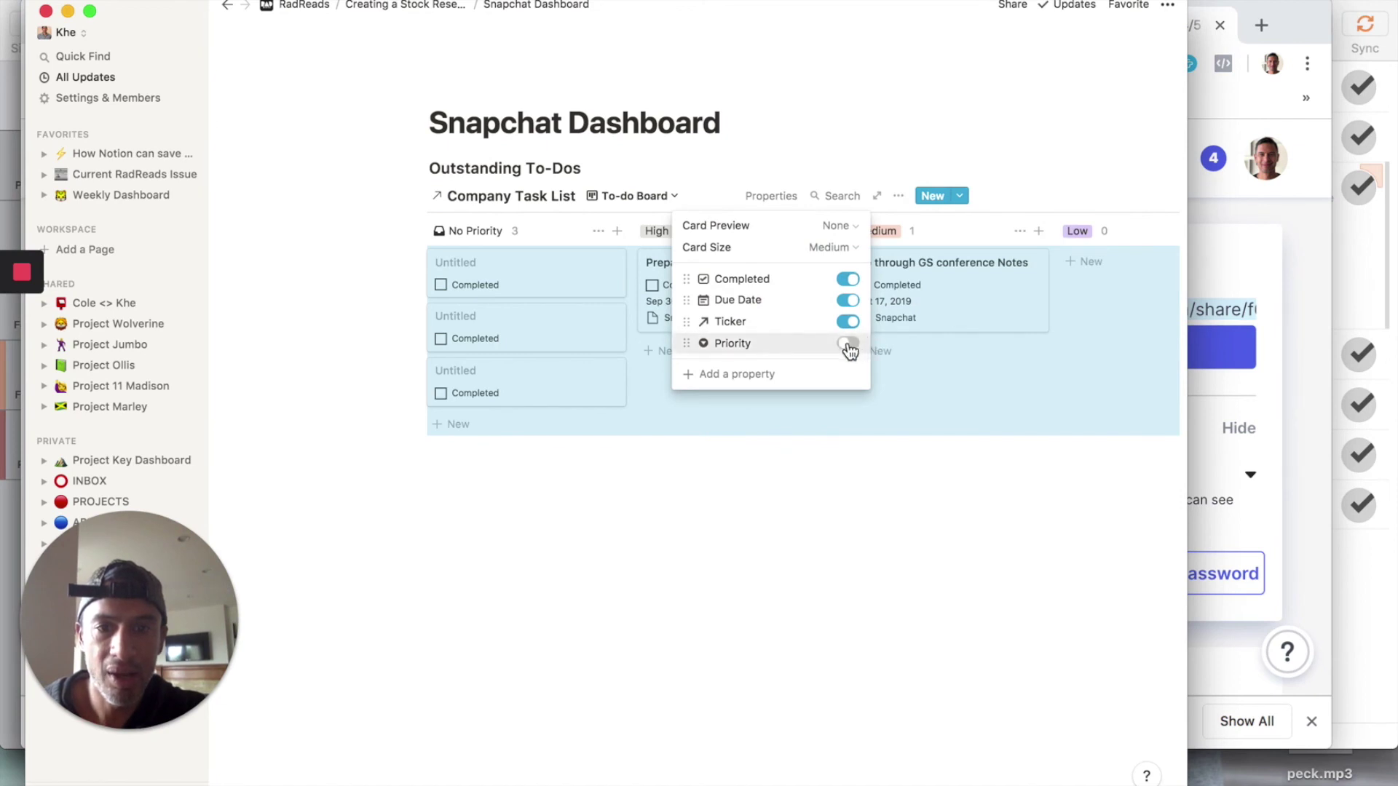
{"action": "left_click", "coordinate": [782, 139]}
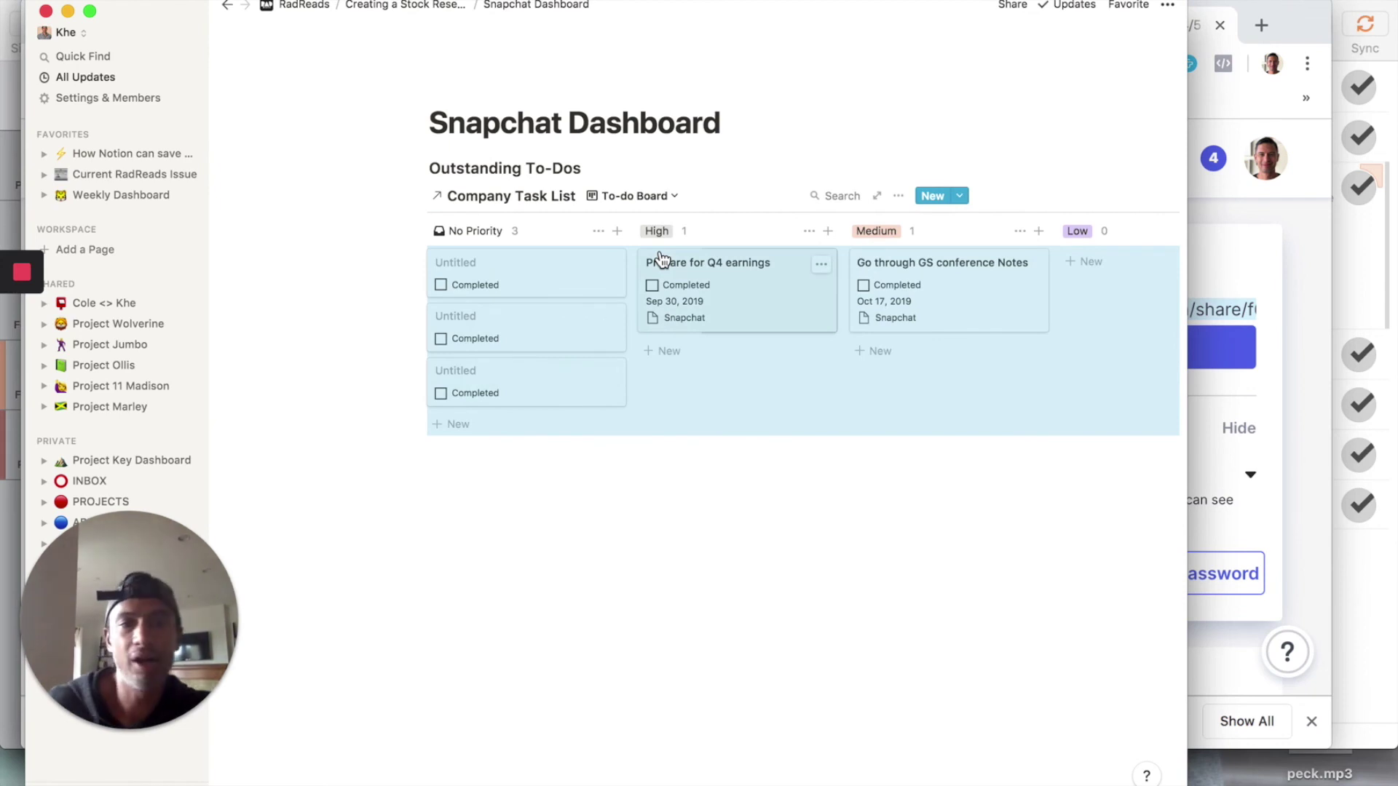
Hide the No Priority column of the To-do Board
{"action": "left_click", "coordinate": [599, 231]}
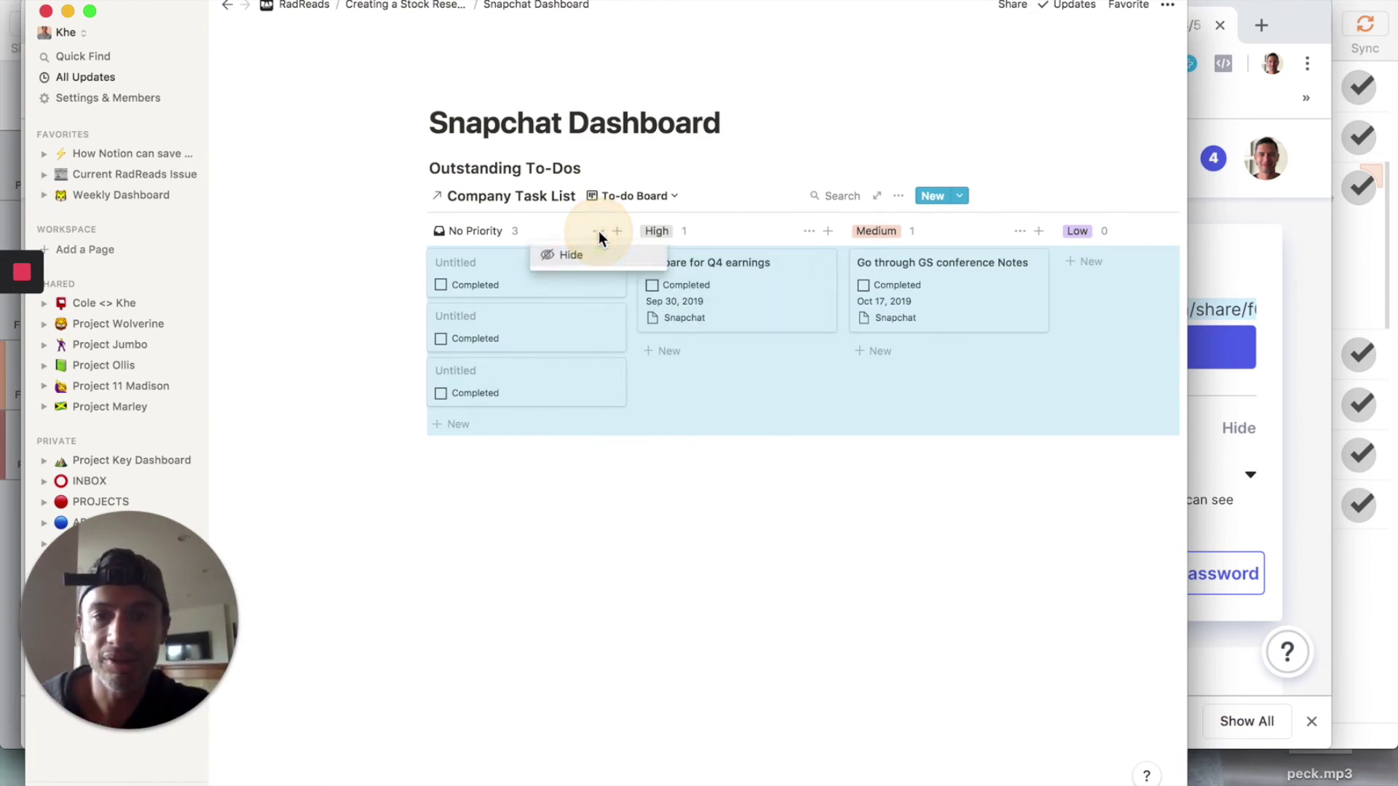
{"action": "left_click", "coordinate": [572, 255]}
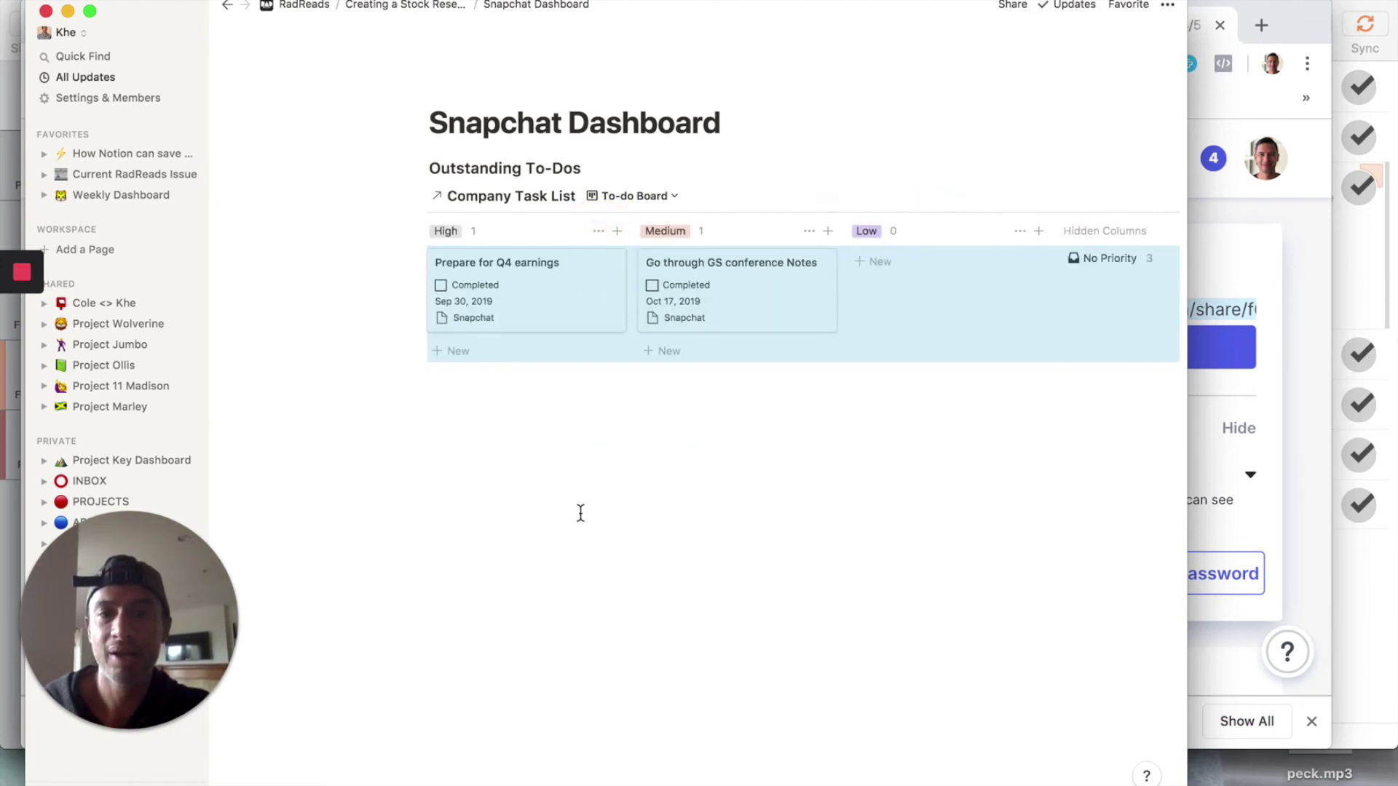
Add the Heading 3 "List of Earnings Calls" below the To-do Board on the Snapchat Dashboard page
{"action": "left_click", "coordinate": [629, 503]}
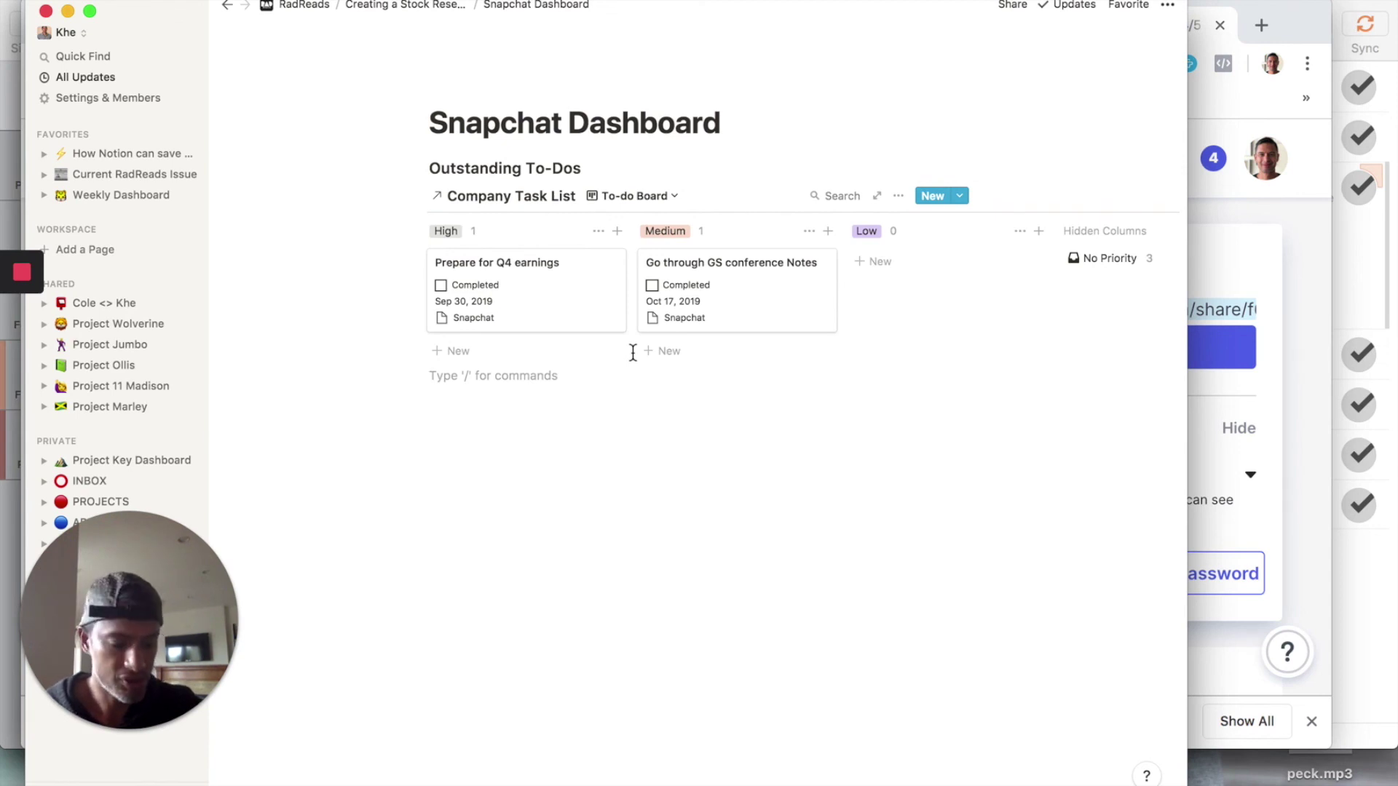
{"action": "key", "text": "Return"}
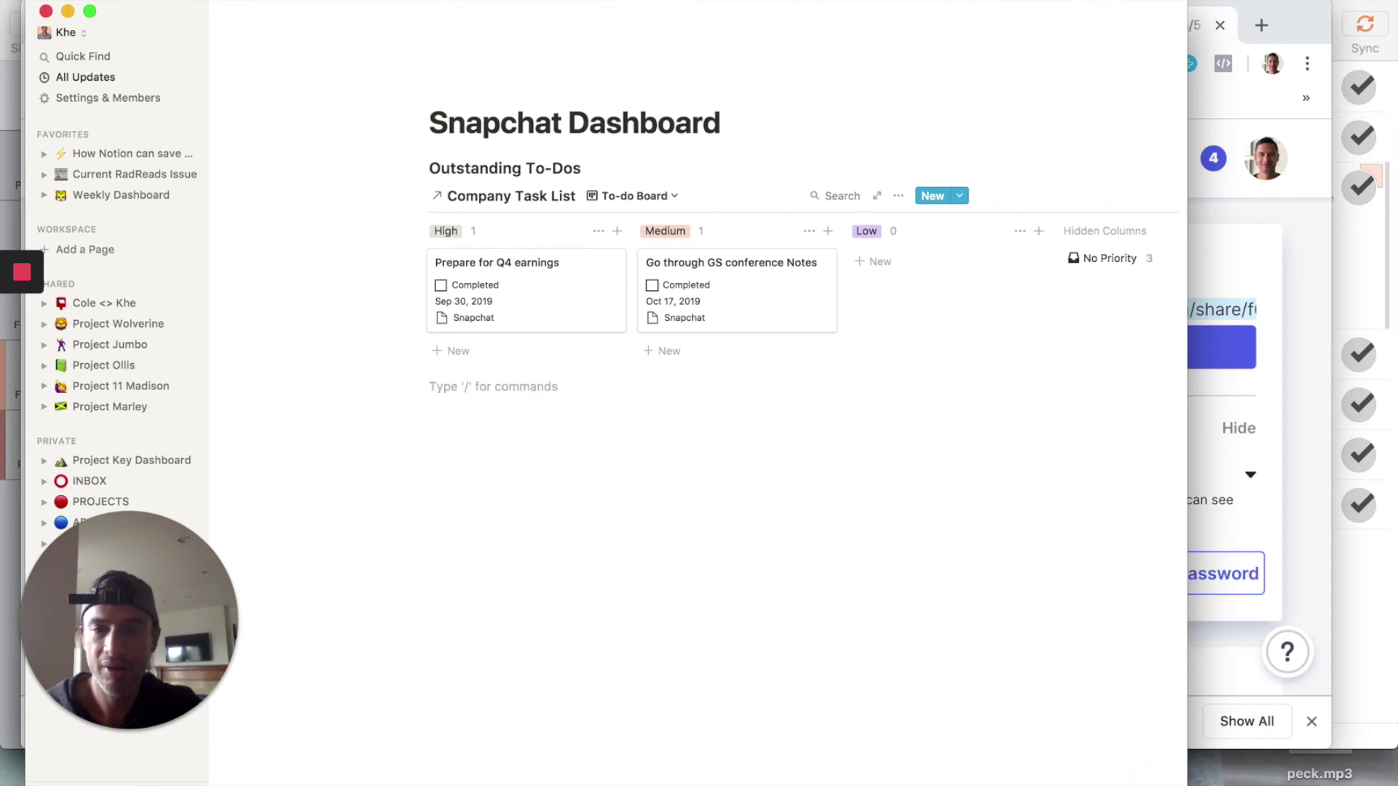
{"action": "type", "text": "### "}
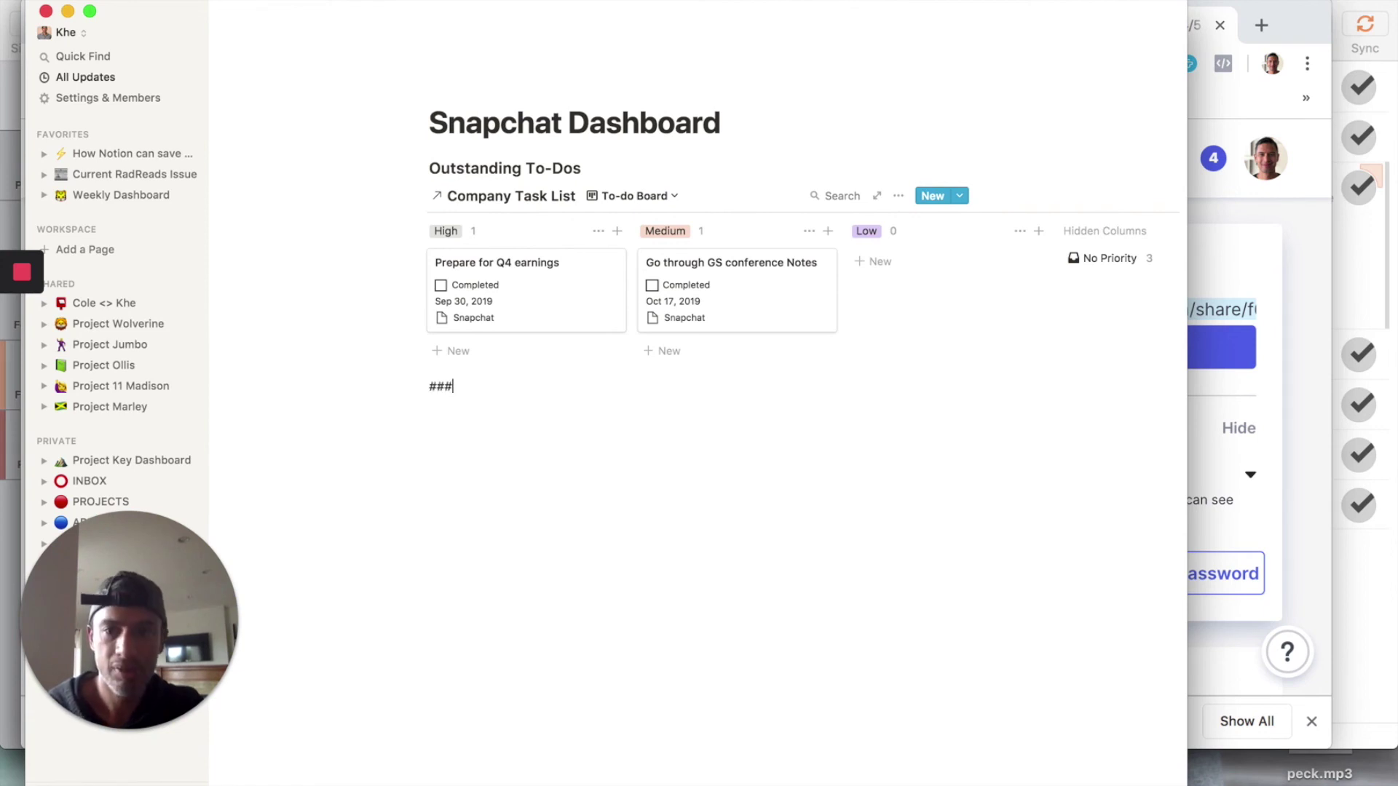
{"action": "type", "text": "List of "}
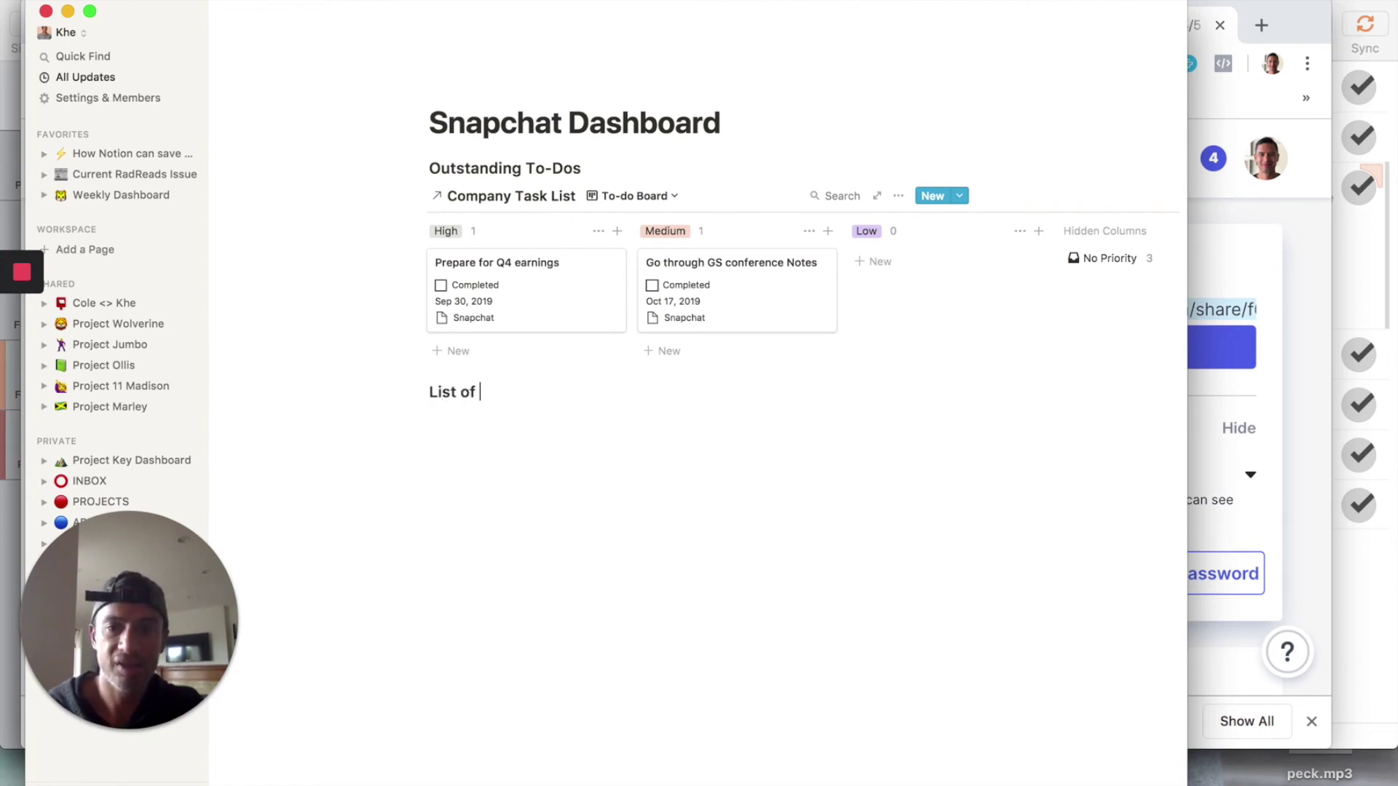
{"action": "type", "text": "Analyst"}
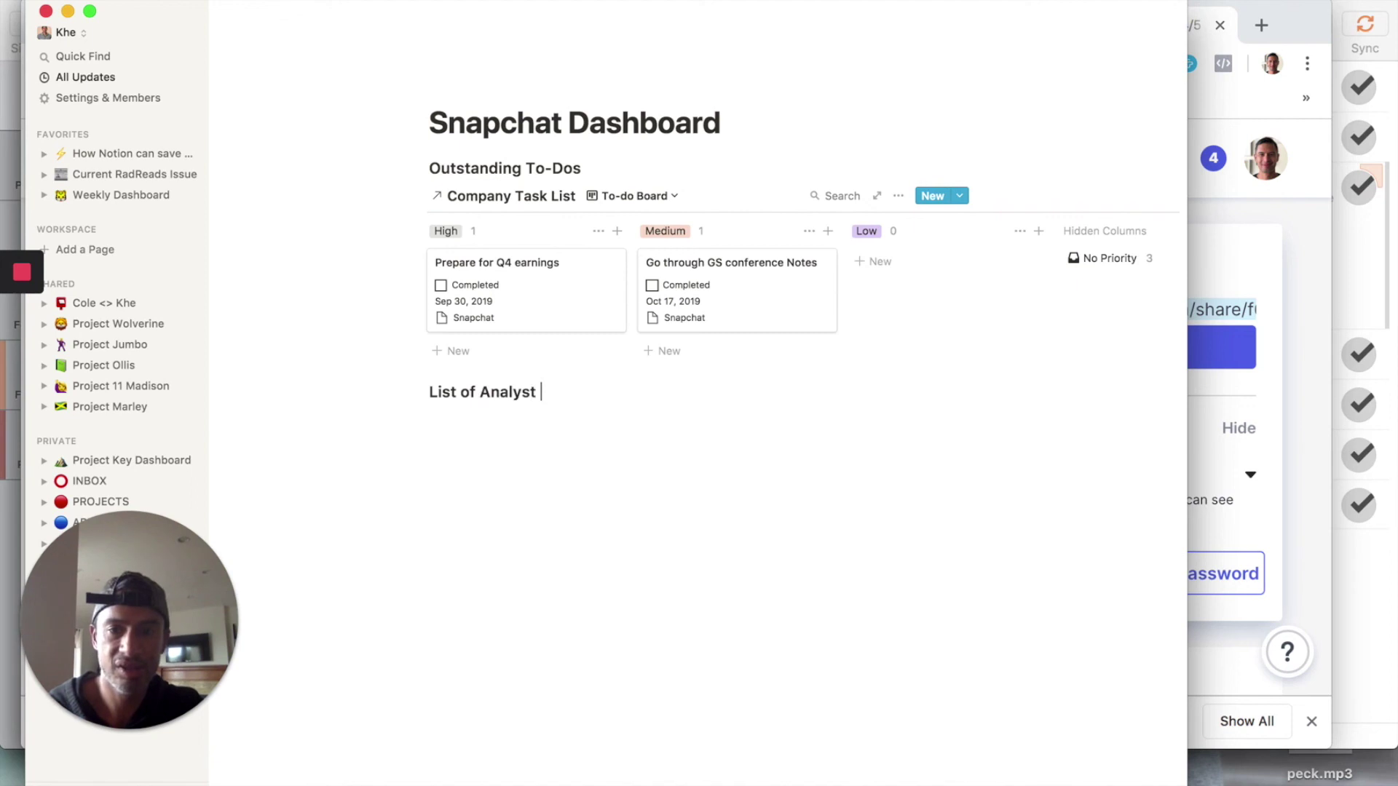
{"action": "key", "text": "BackSpace"}
{"action": "key", "text": "BackSpace"}
{"action": "key", "text": "BackSpace"}
{"action": "key", "text": "BackSpace"}
{"action": "key", "text": "BackSpace"}
{"action": "key", "text": "BackSpace"}
{"action": "key", "text": "BackSpace"}
{"action": "key", "text": "BackSpace"}
{"action": "type", "text": "Ear"}
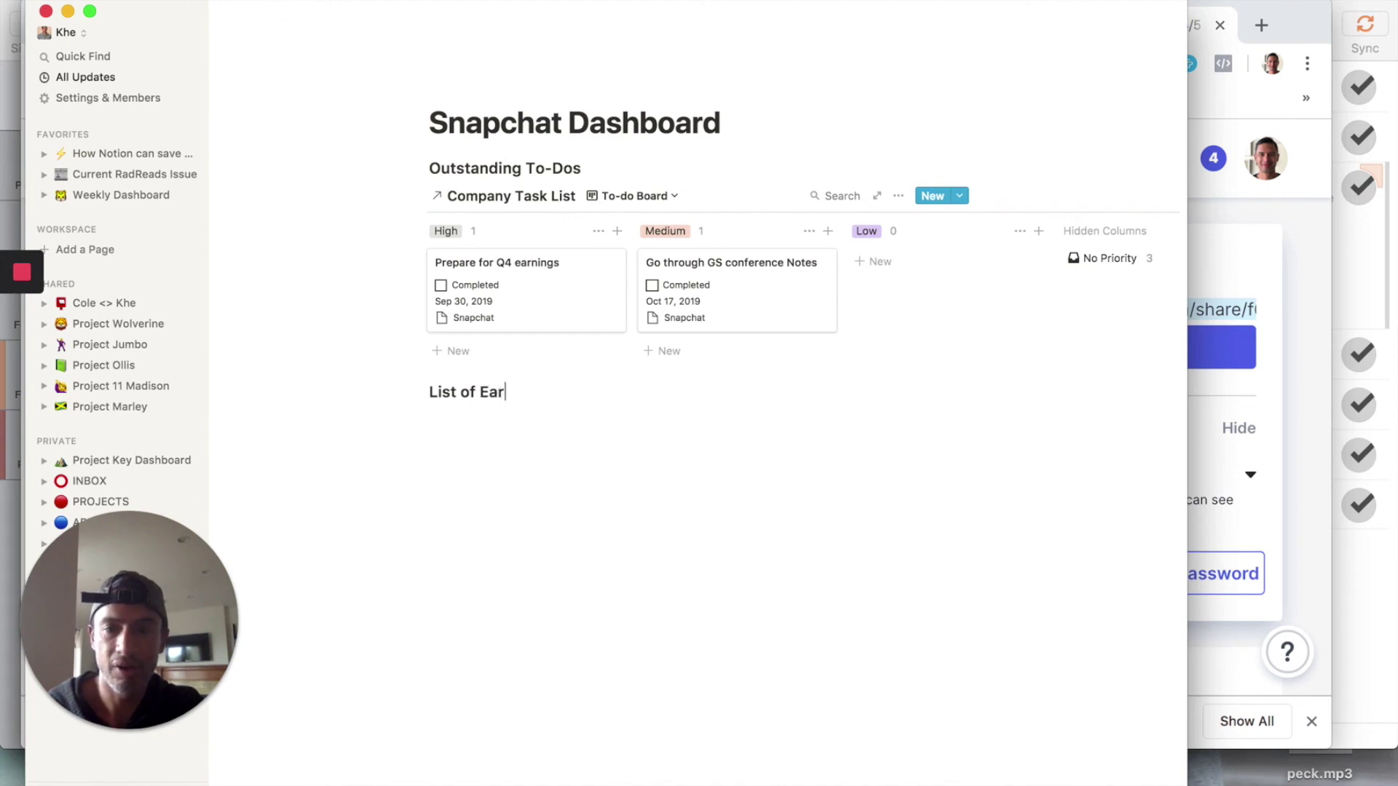
{"action": "type", "text": "nigns Cal"}
{"action": "key", "text": "BackSpace"}
{"action": "key", "text": "BackSpace"}
{"action": "key", "text": "BackSpace"}
{"action": "key", "text": "BackSpace"}
{"action": "key", "text": "BackSpace"}
{"action": "key", "text": "BackSpace"}
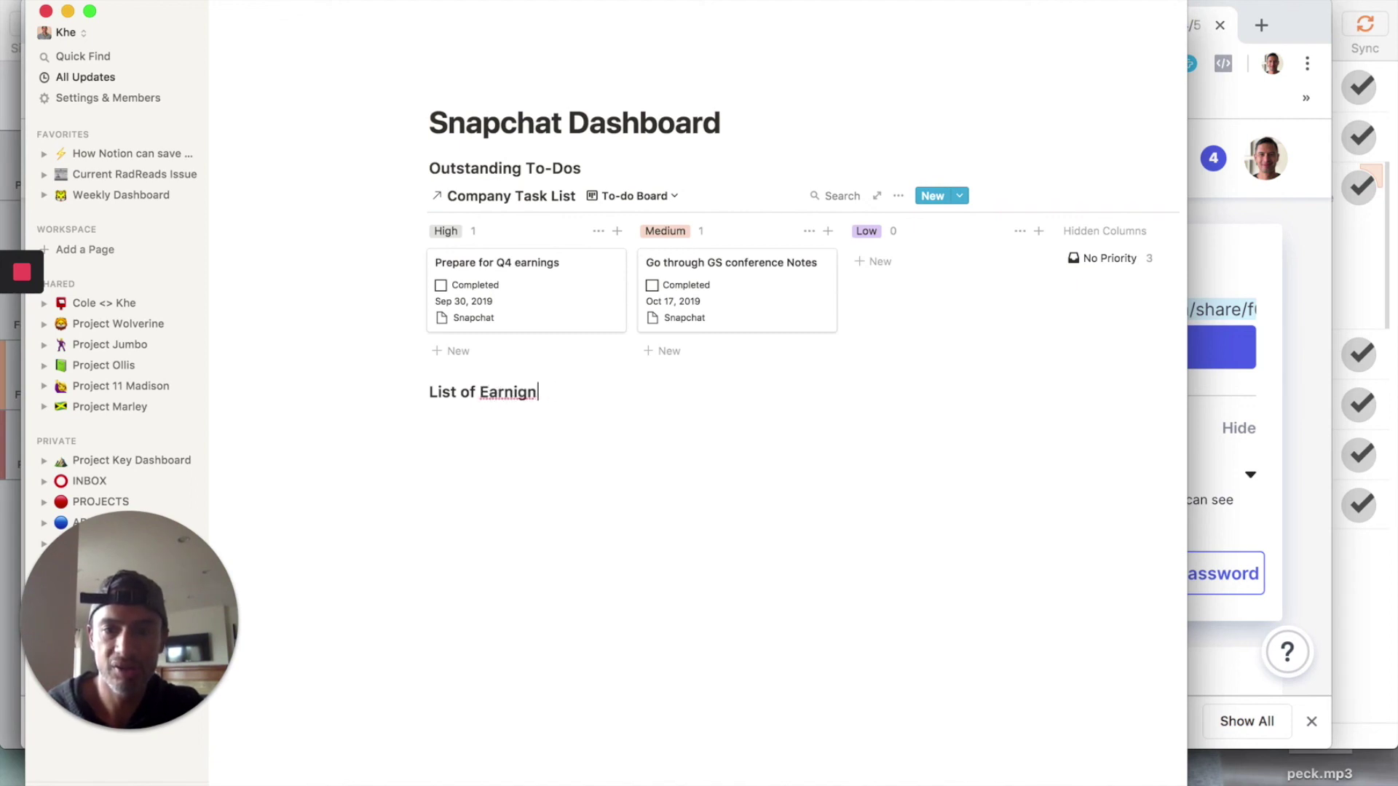
{"action": "type", "text": "ngs Calls"}
{"action": "key", "text": "Return"}
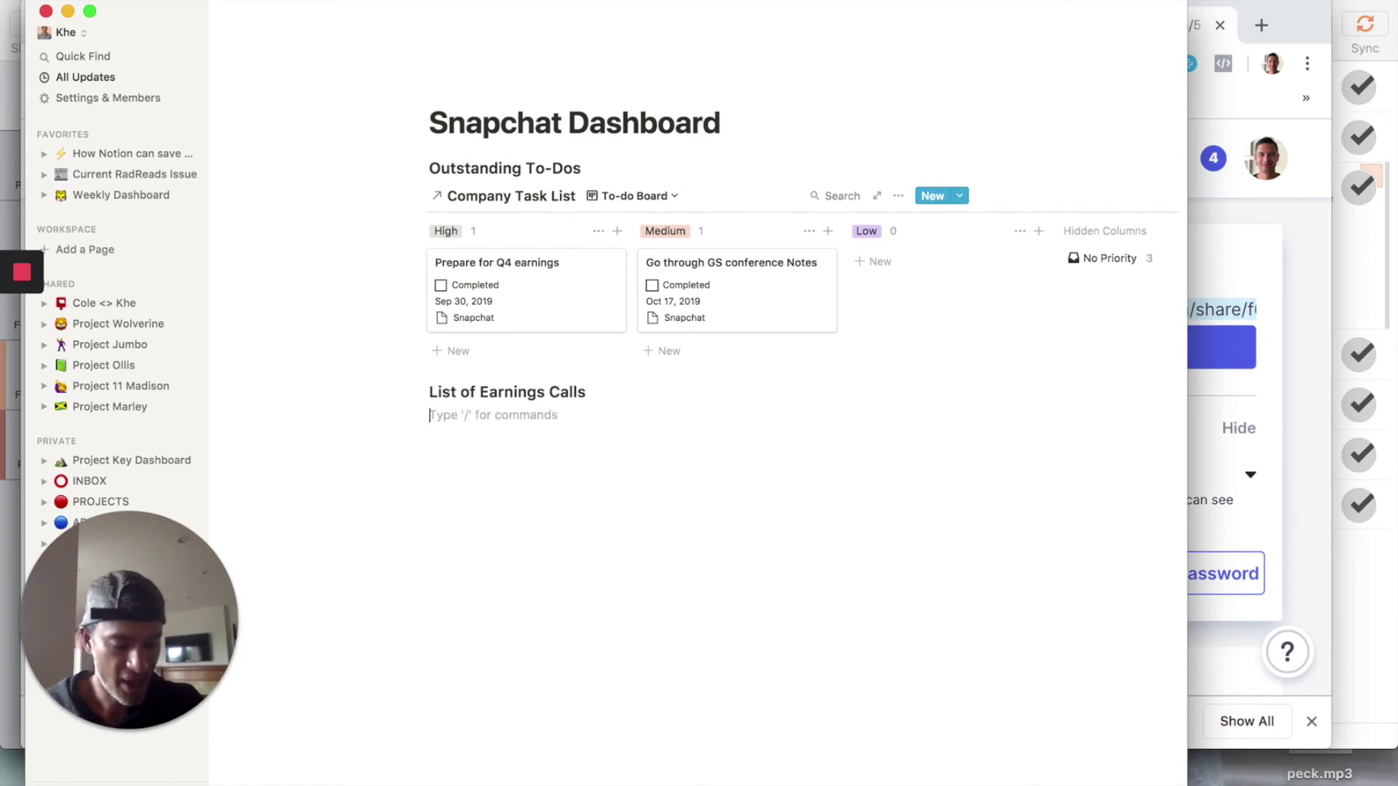
Insert a linked database of the Company Meeting Log under the List of Earnings Calls heading
{"action": "type", "text": "/"}
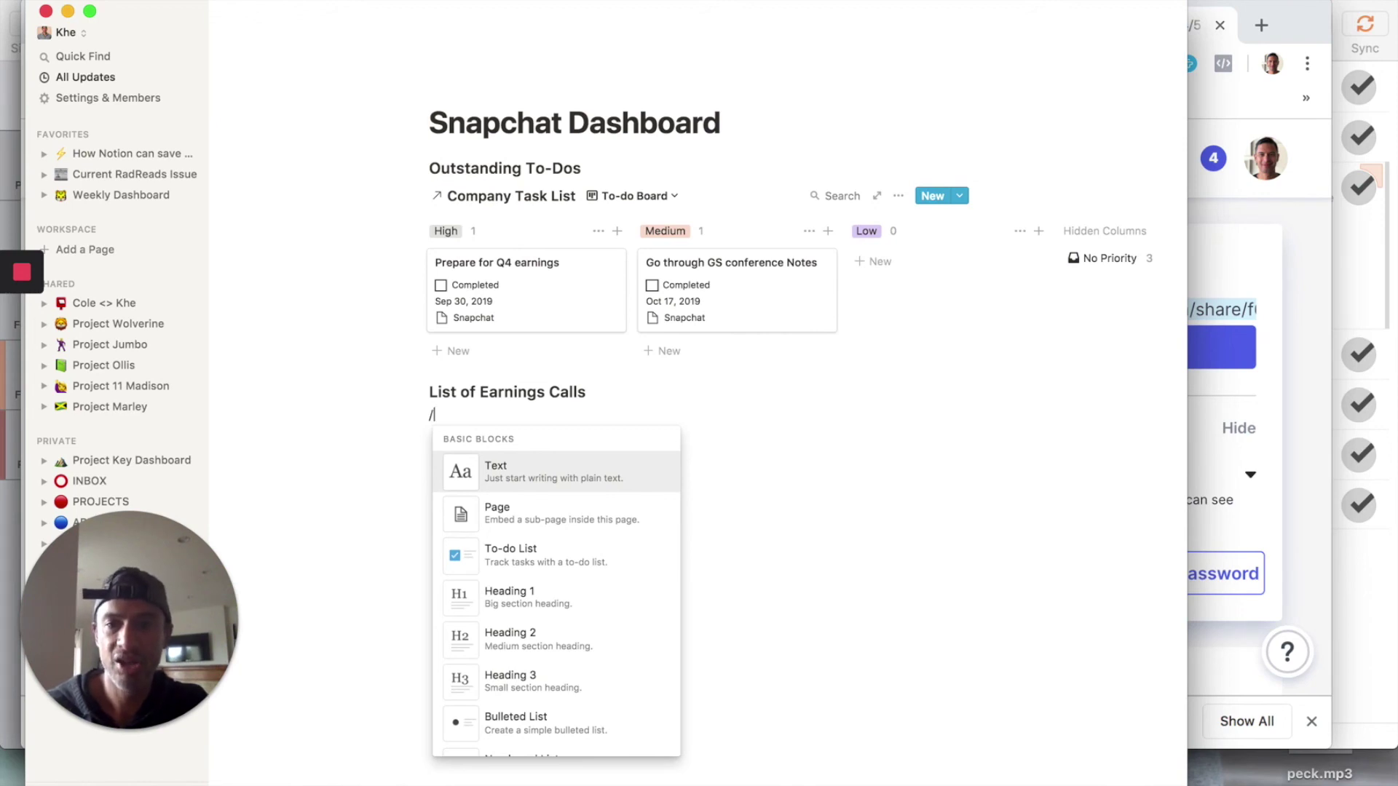
{"action": "type", "text": "create link"}
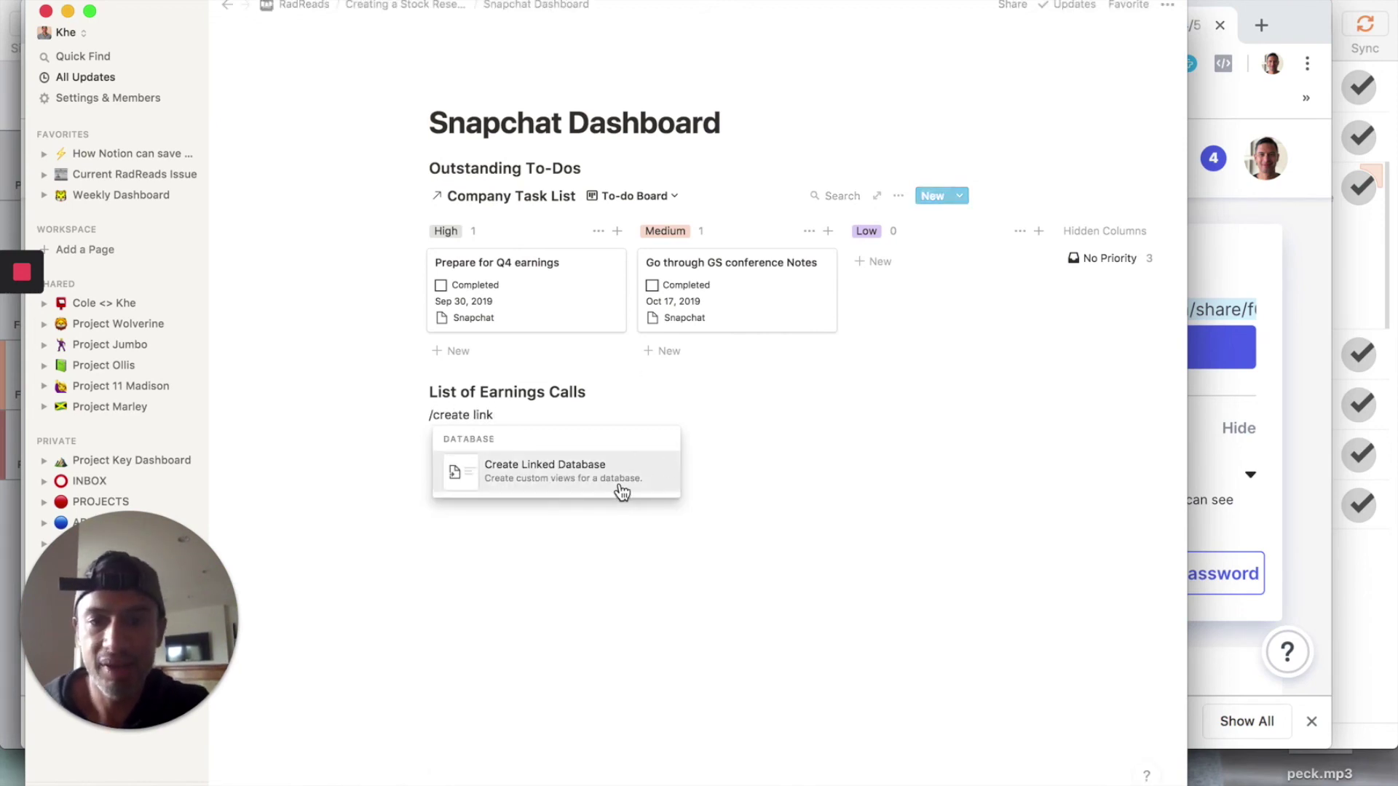
{"action": "left_click", "coordinate": [620, 490]}
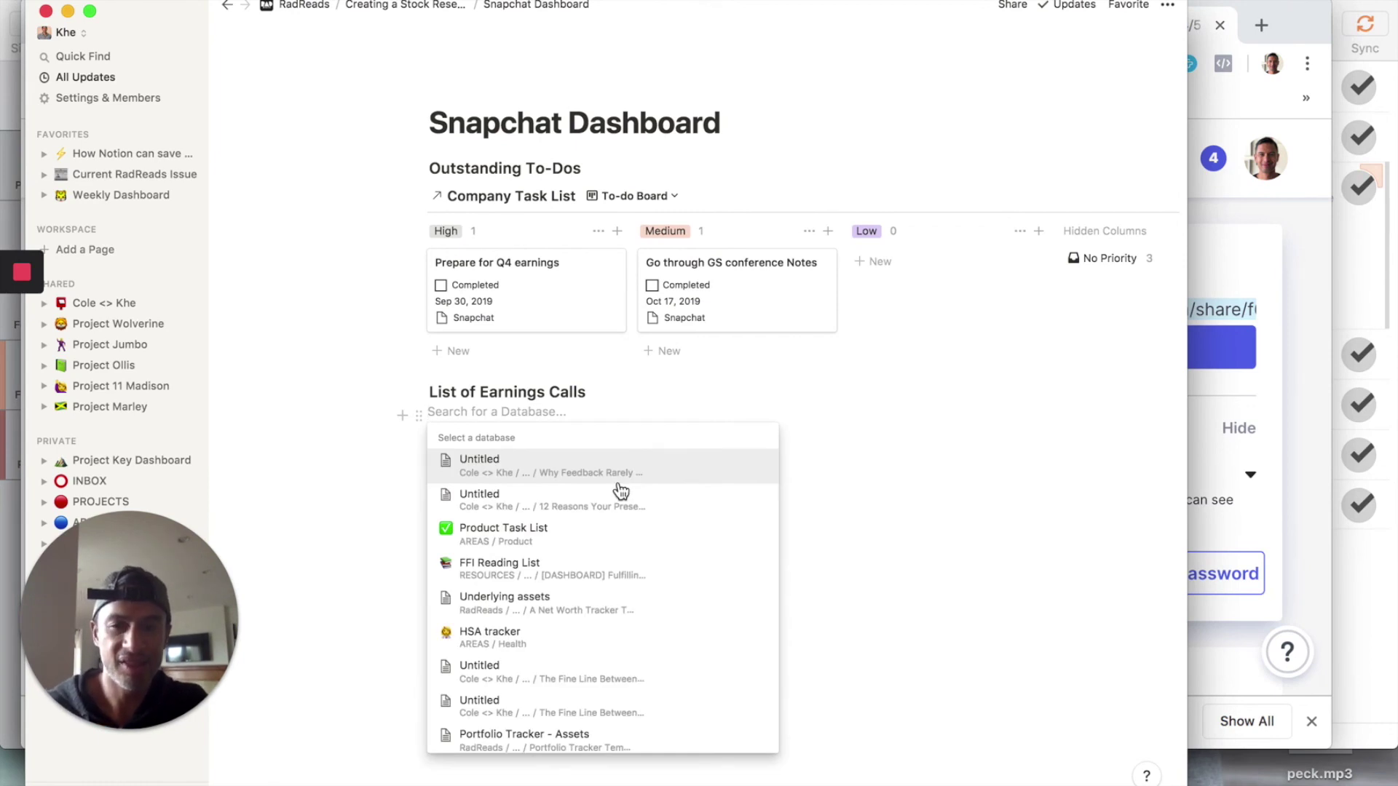
{"action": "type", "text": "comp"}
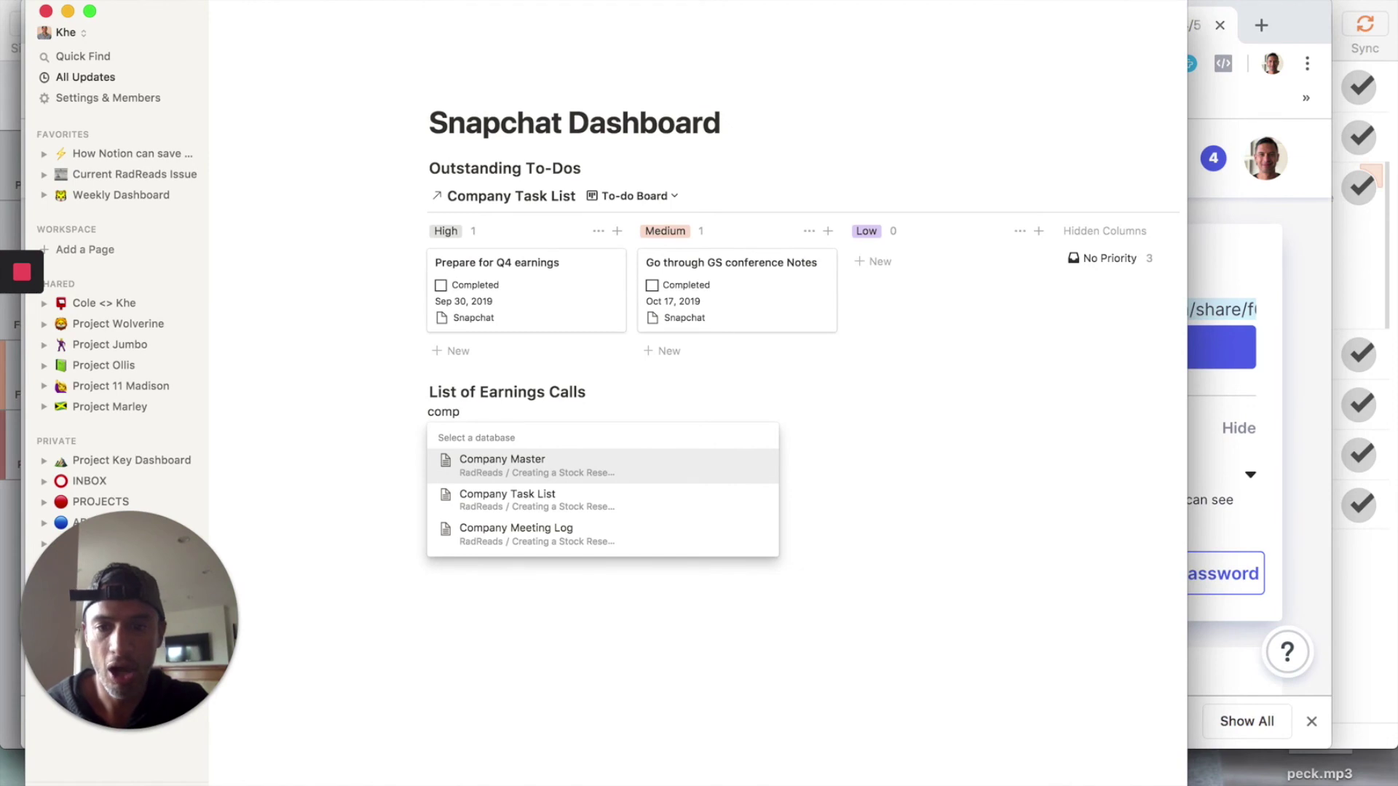
{"action": "left_click", "coordinate": [553, 533]}
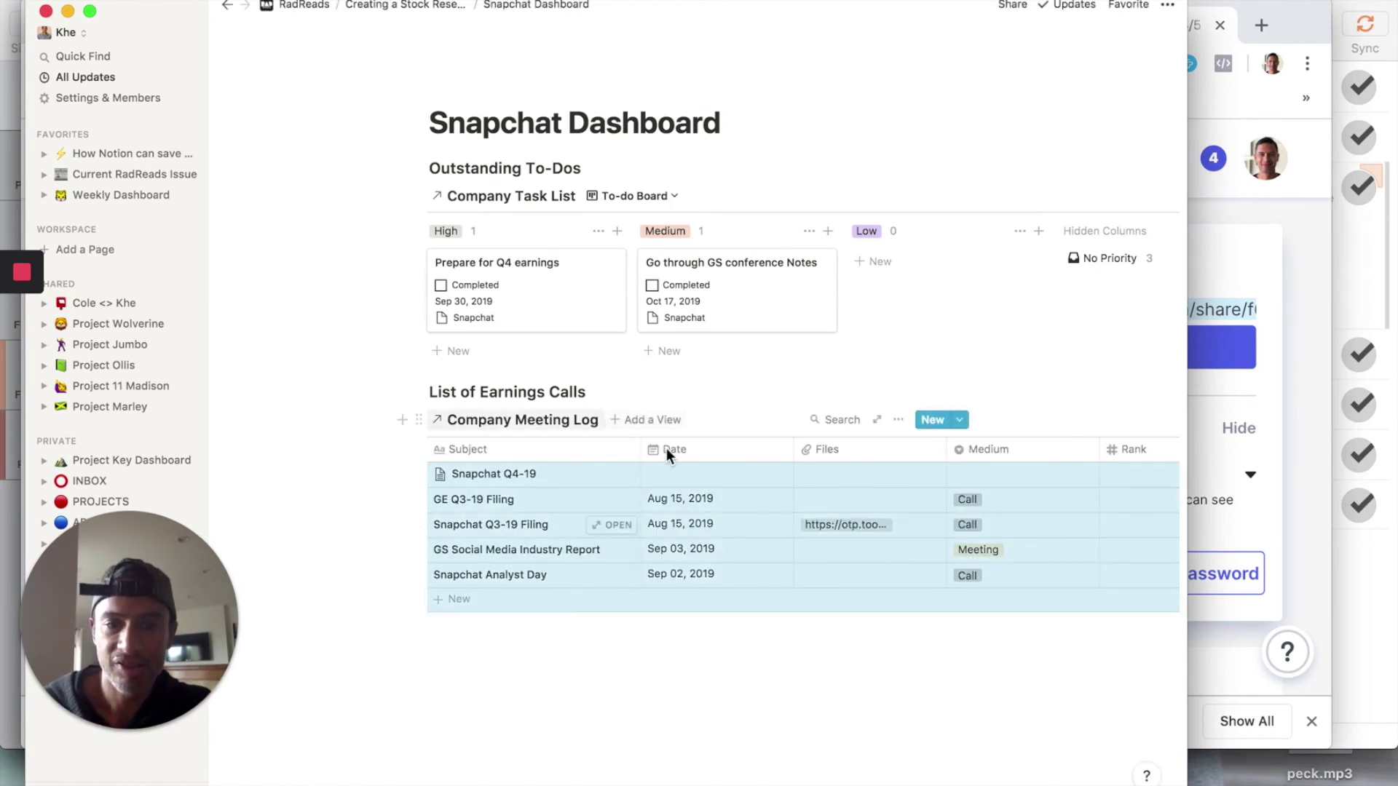
Filter the Company Meeting Log under List of Earnings Calls to entries whose Ticker contains Snapchat
{"action": "left_click", "coordinate": [514, 677]}
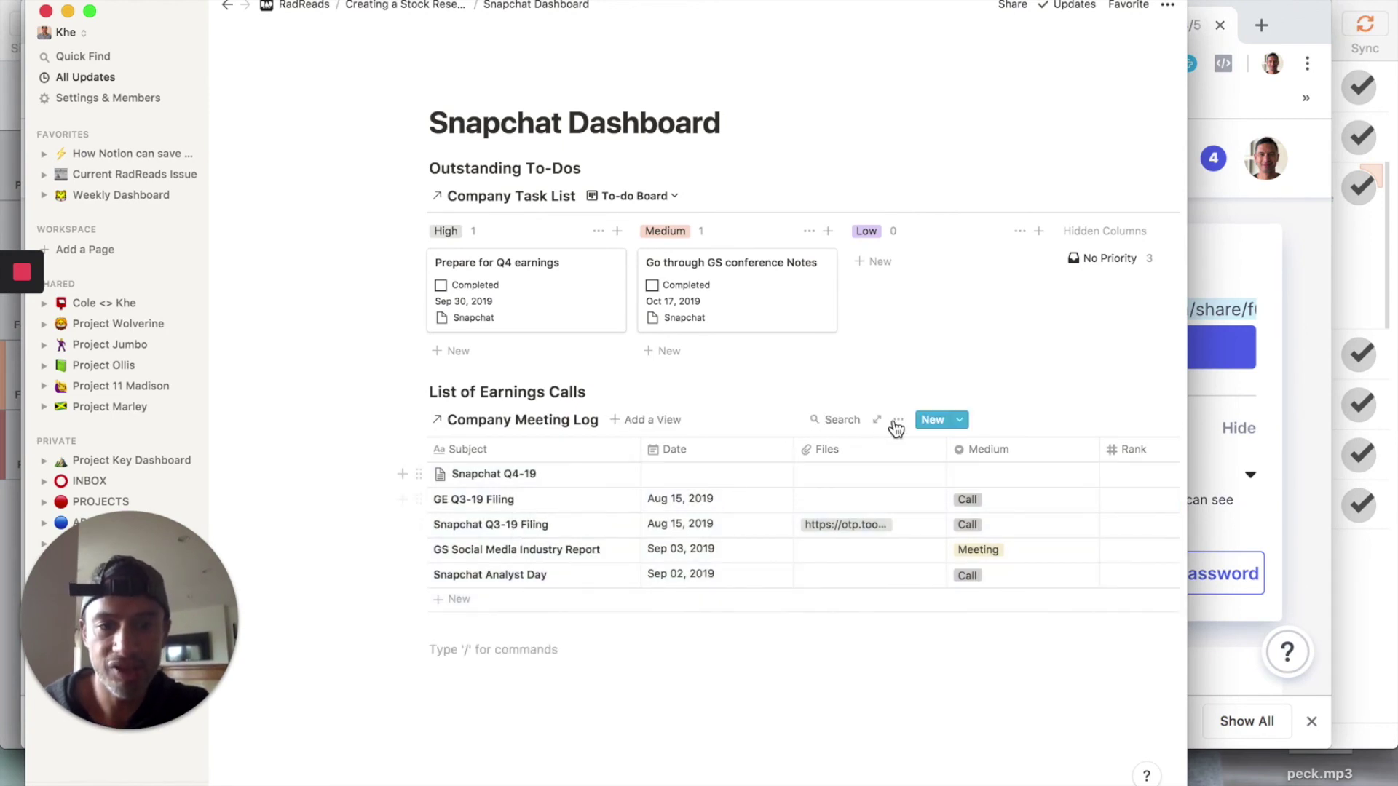
{"action": "left_click", "coordinate": [899, 421]}
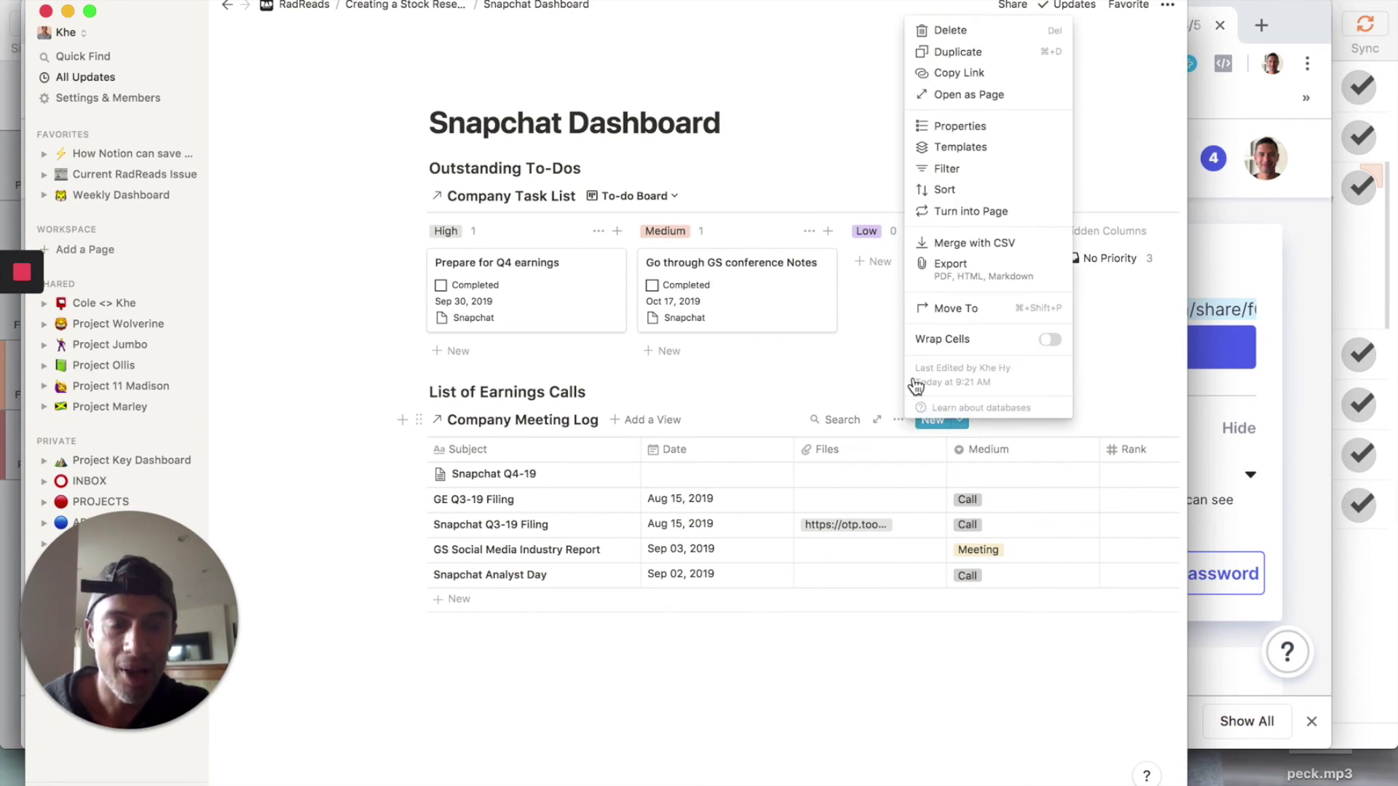
{"action": "left_click", "coordinate": [957, 167]}
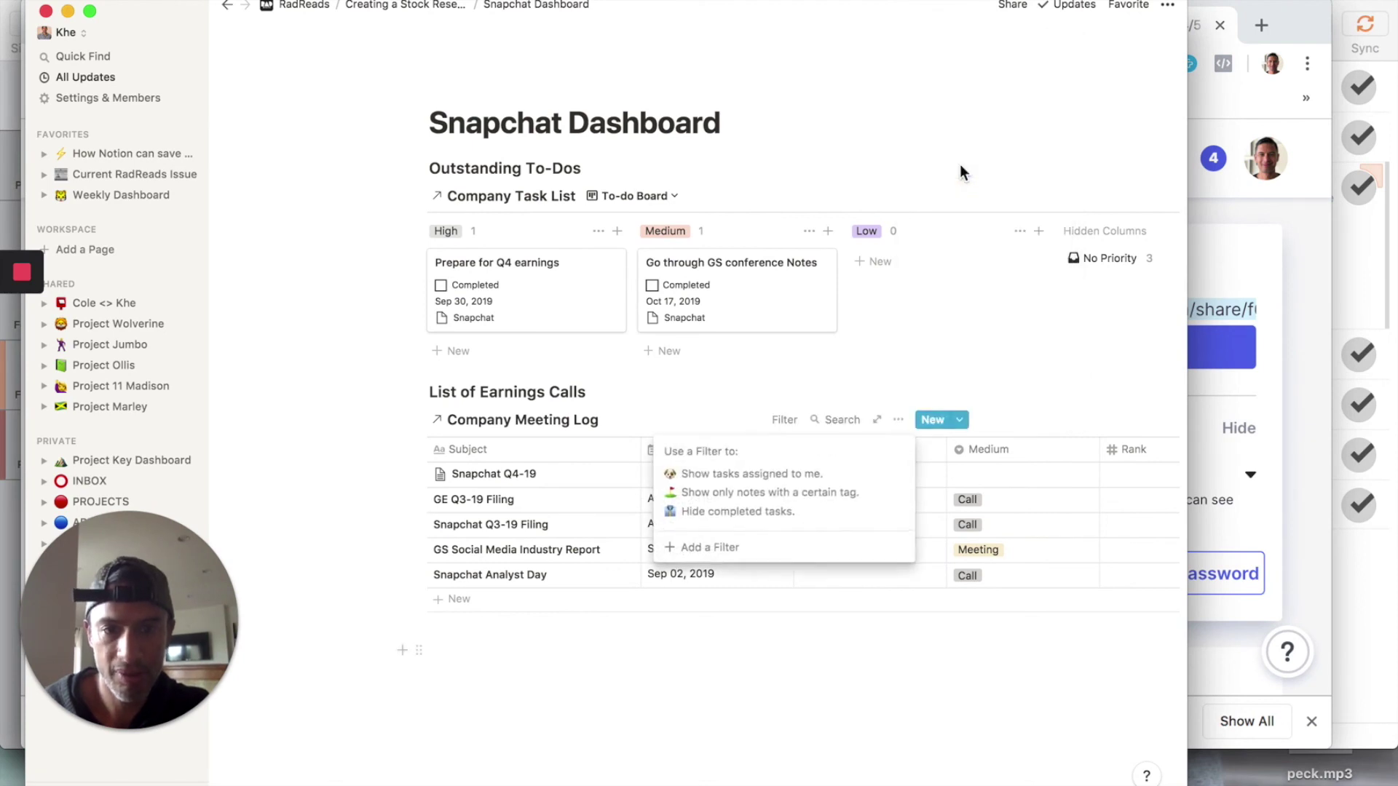
{"action": "left_click", "coordinate": [742, 551]}
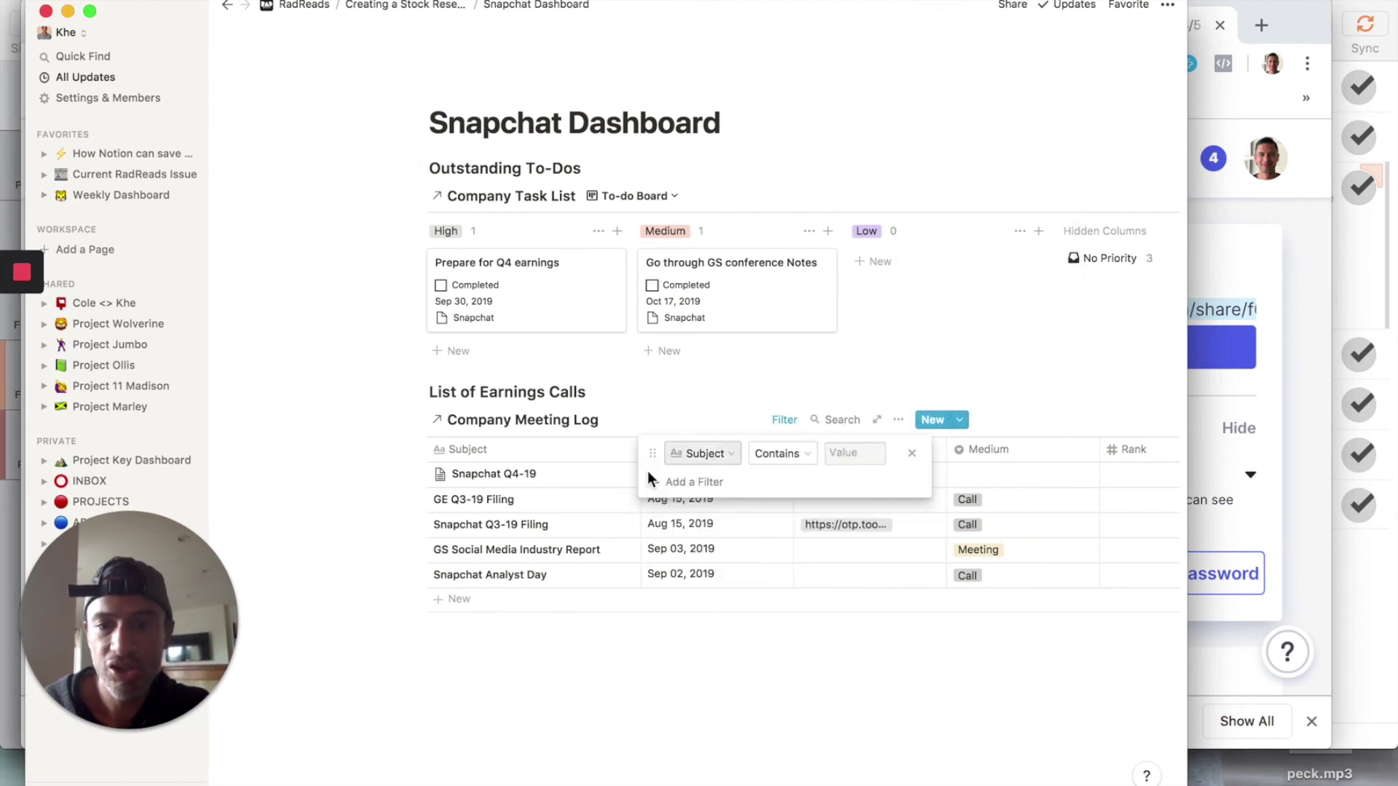
{"action": "left_click", "coordinate": [699, 457]}
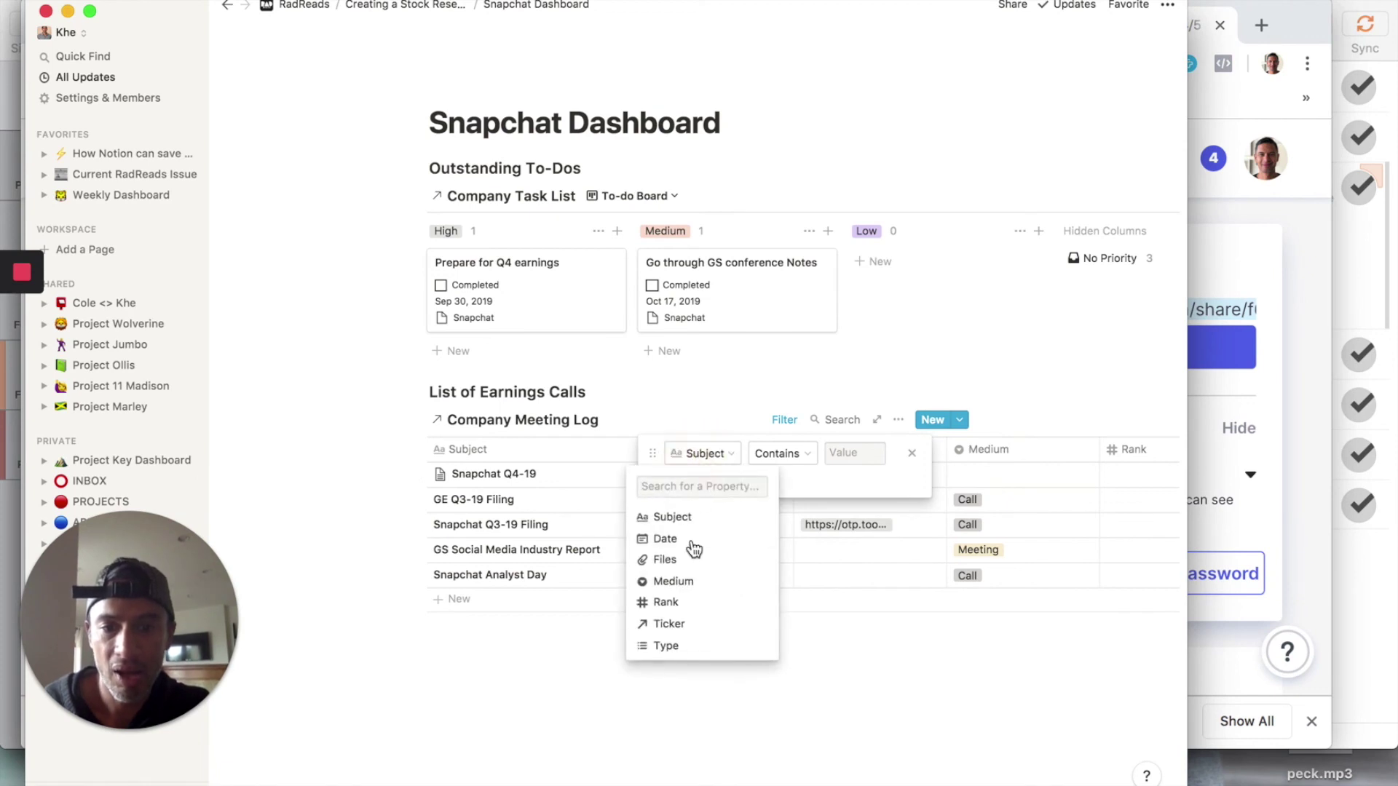
{"action": "left_click", "coordinate": [668, 624]}
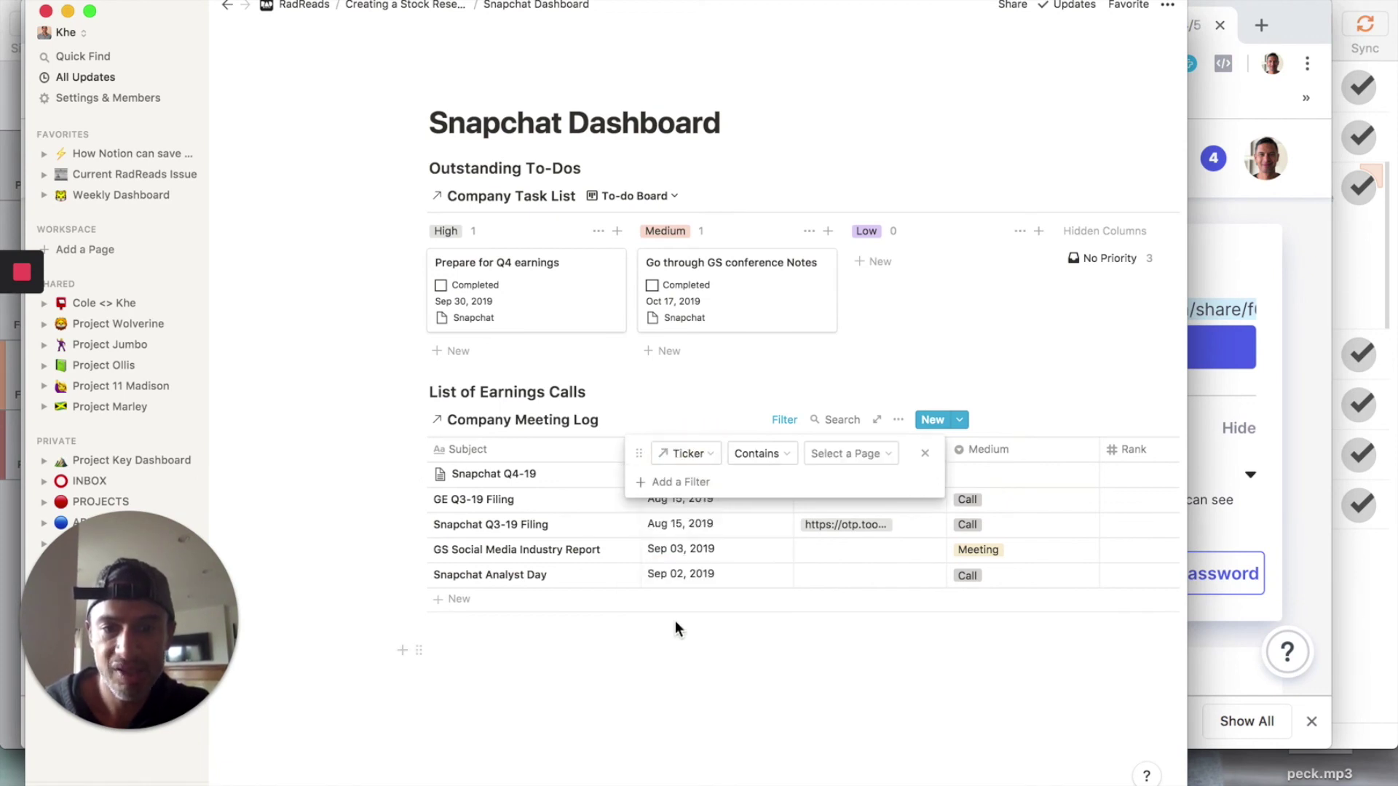
{"action": "left_click", "coordinate": [850, 454]}
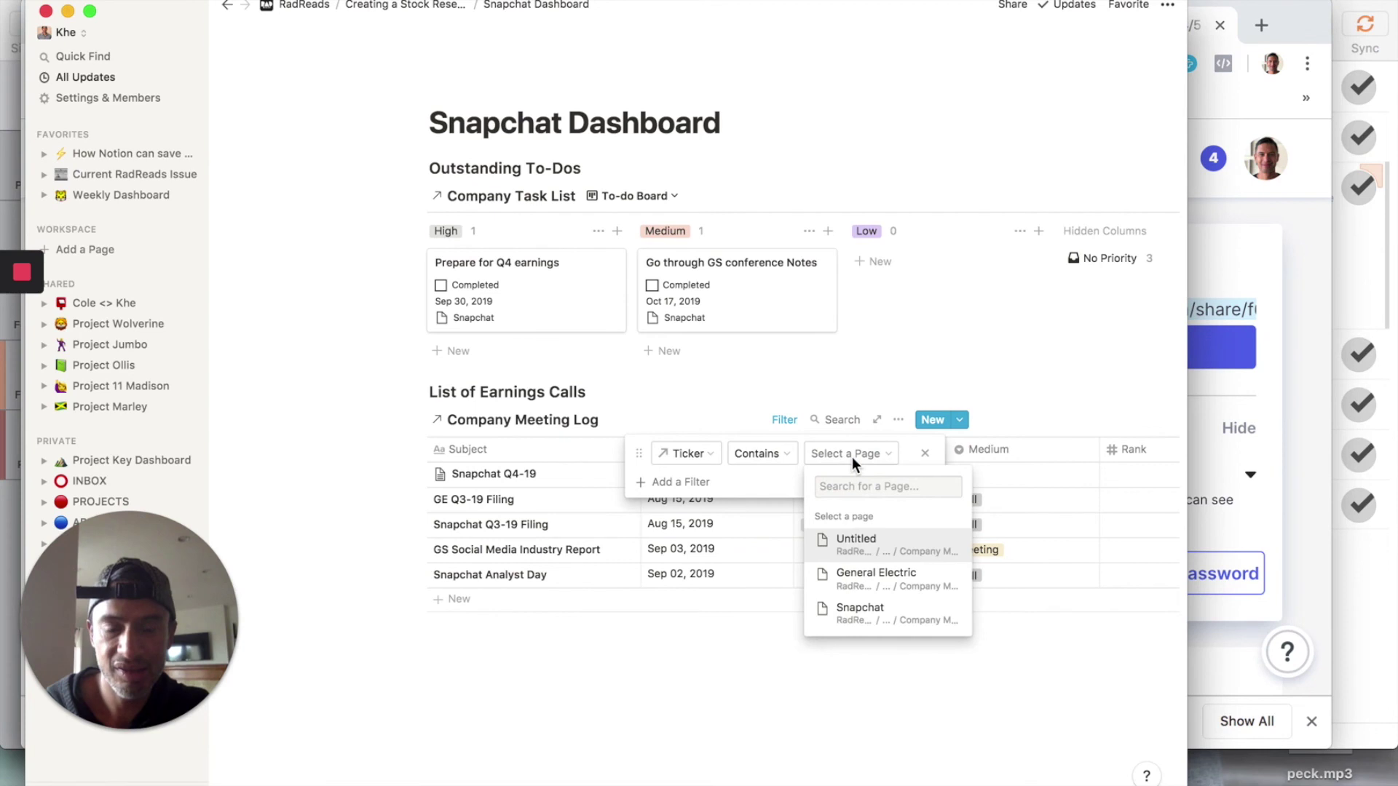
{"action": "left_click", "coordinate": [850, 608]}
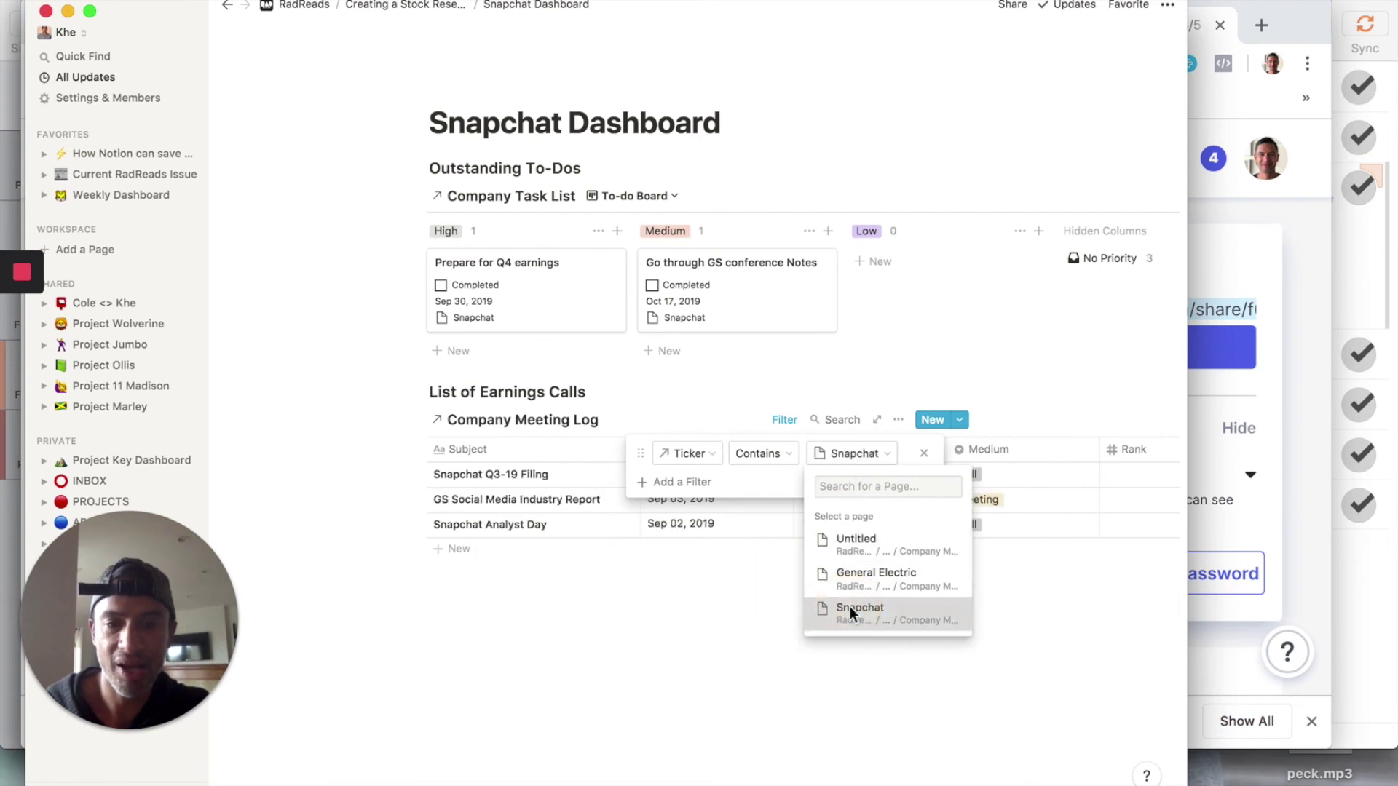
{"action": "left_click", "coordinate": [850, 606]}
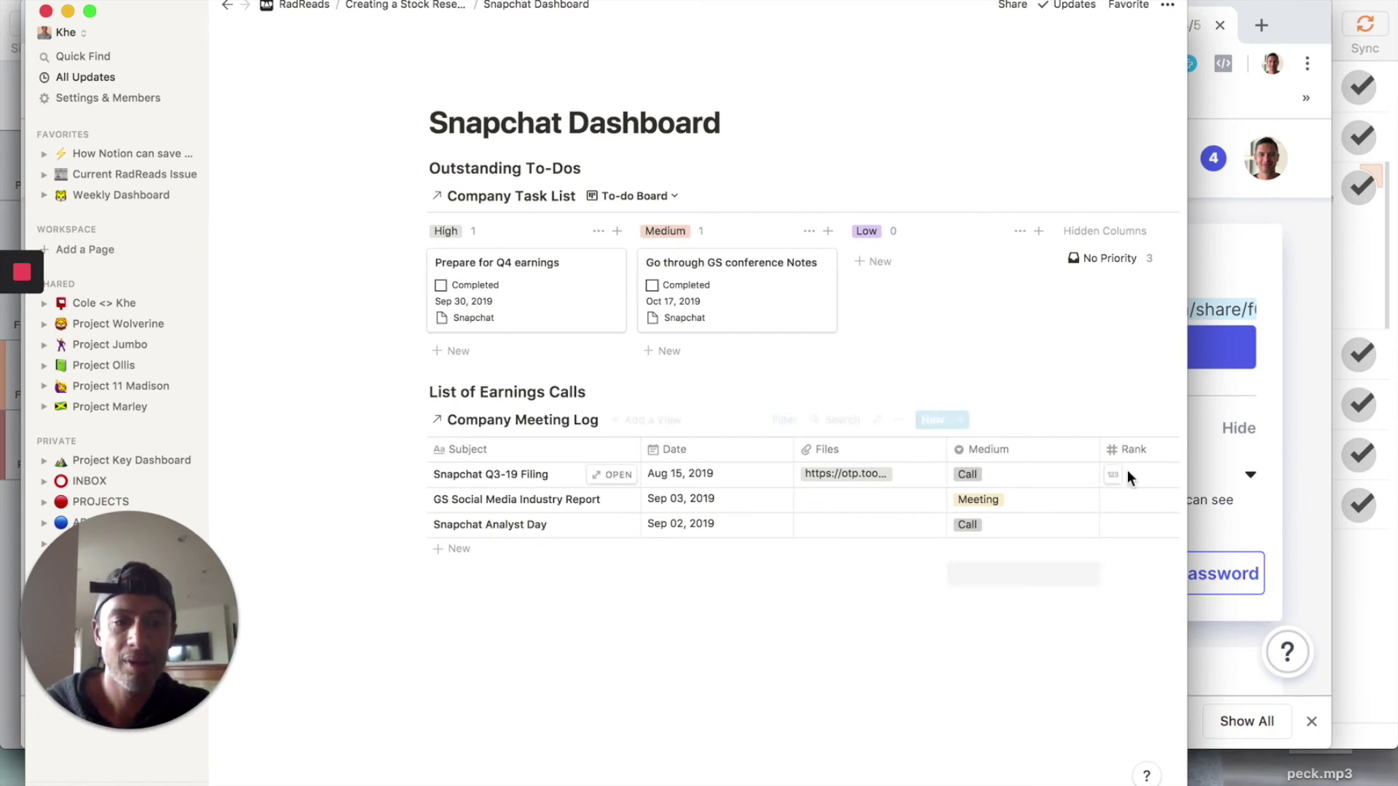
Sort the Company Meeting Log on the Snapchat Dashboard by Rank in ascending order
{"action": "scroll", "coordinate": [1099, 561], "scroll_direction": "right", "scroll_amount": 3}
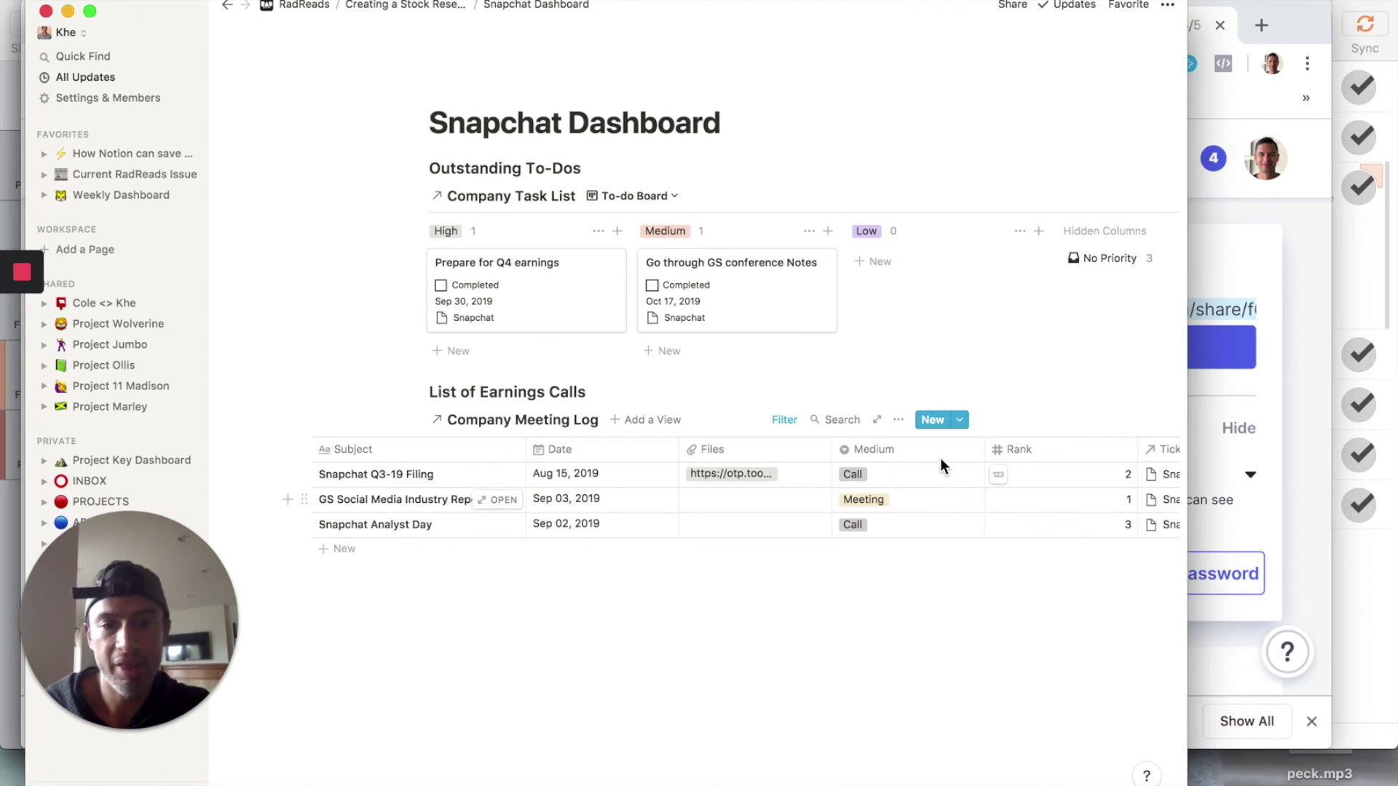
{"action": "left_click", "coordinate": [900, 421]}
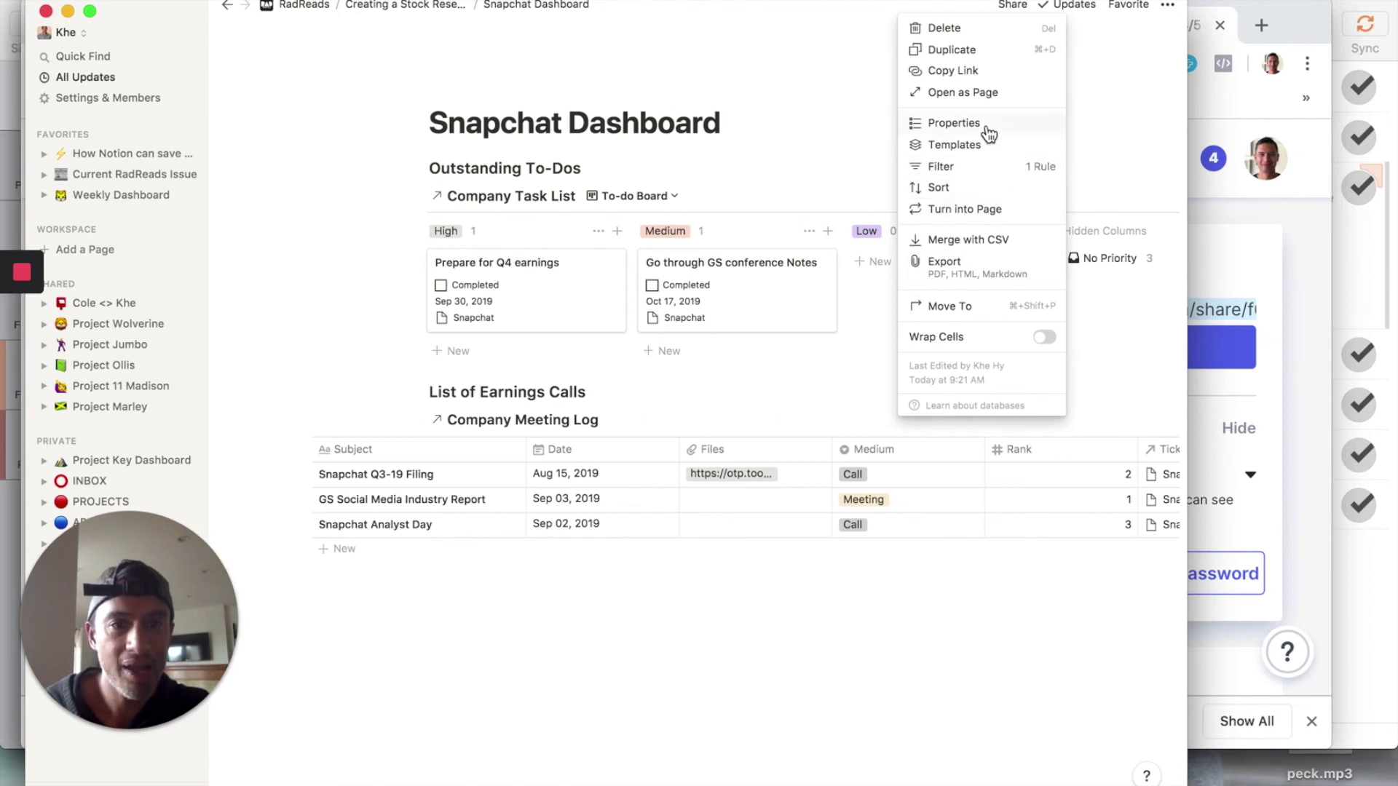
{"action": "left_click", "coordinate": [938, 188]}
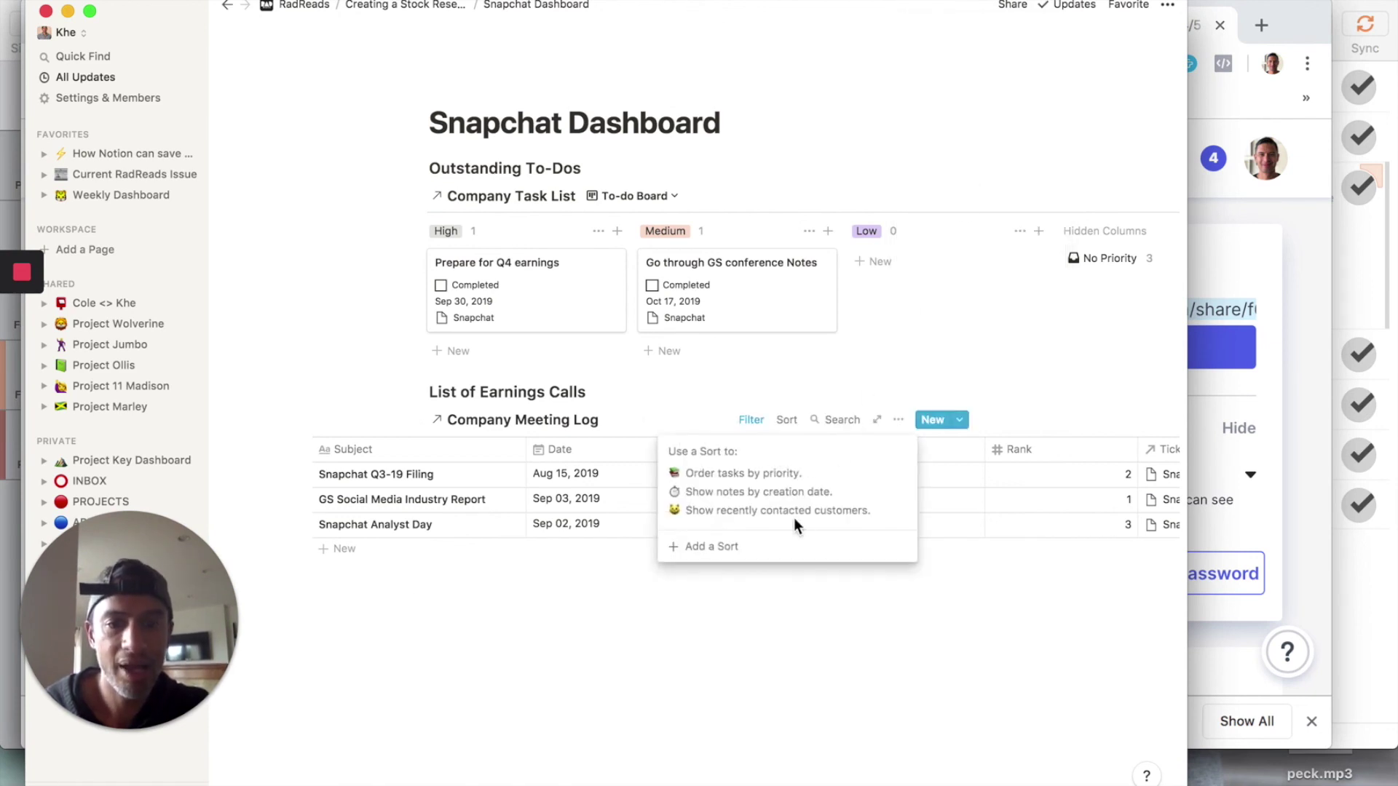
{"action": "left_click", "coordinate": [786, 539]}
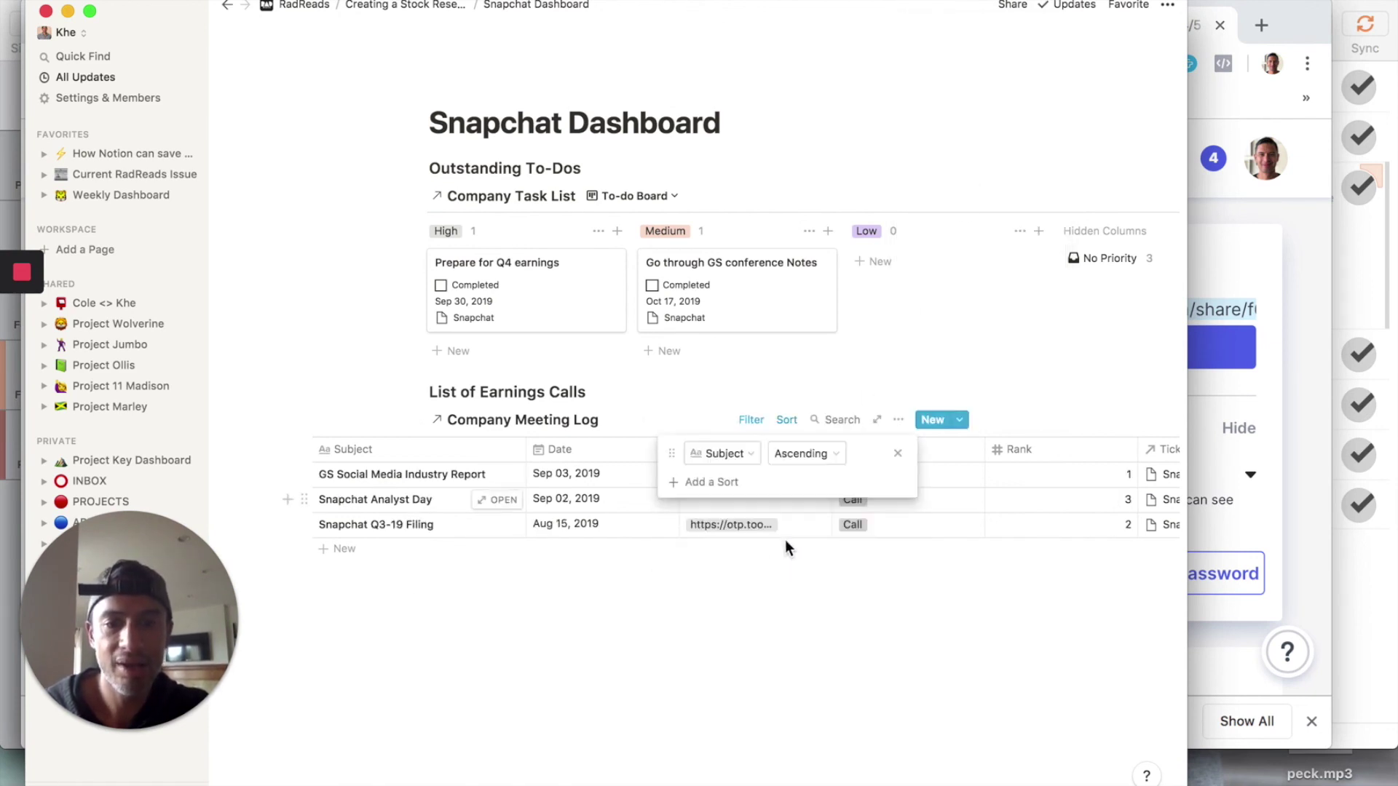
{"action": "left_click", "coordinate": [722, 452]}
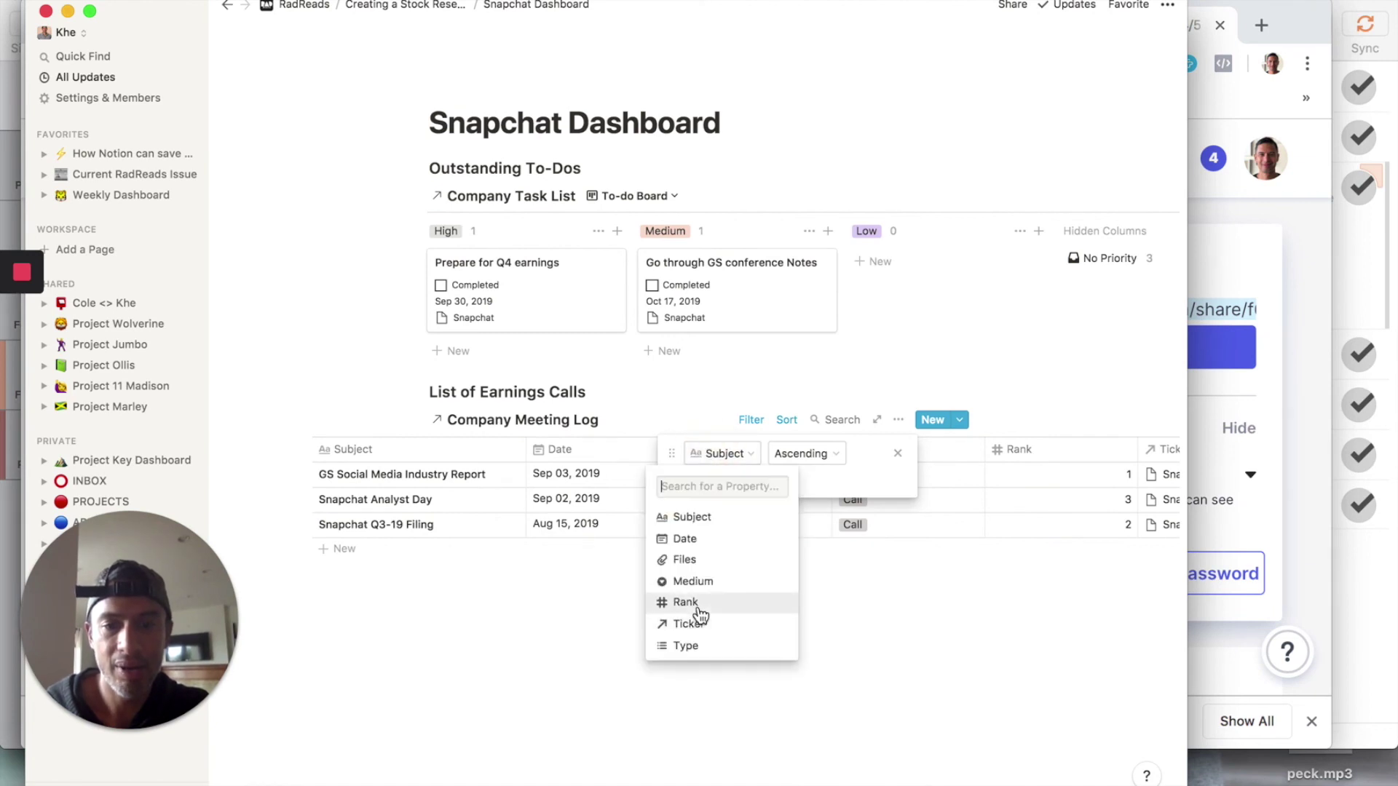
{"action": "left_click", "coordinate": [697, 602]}
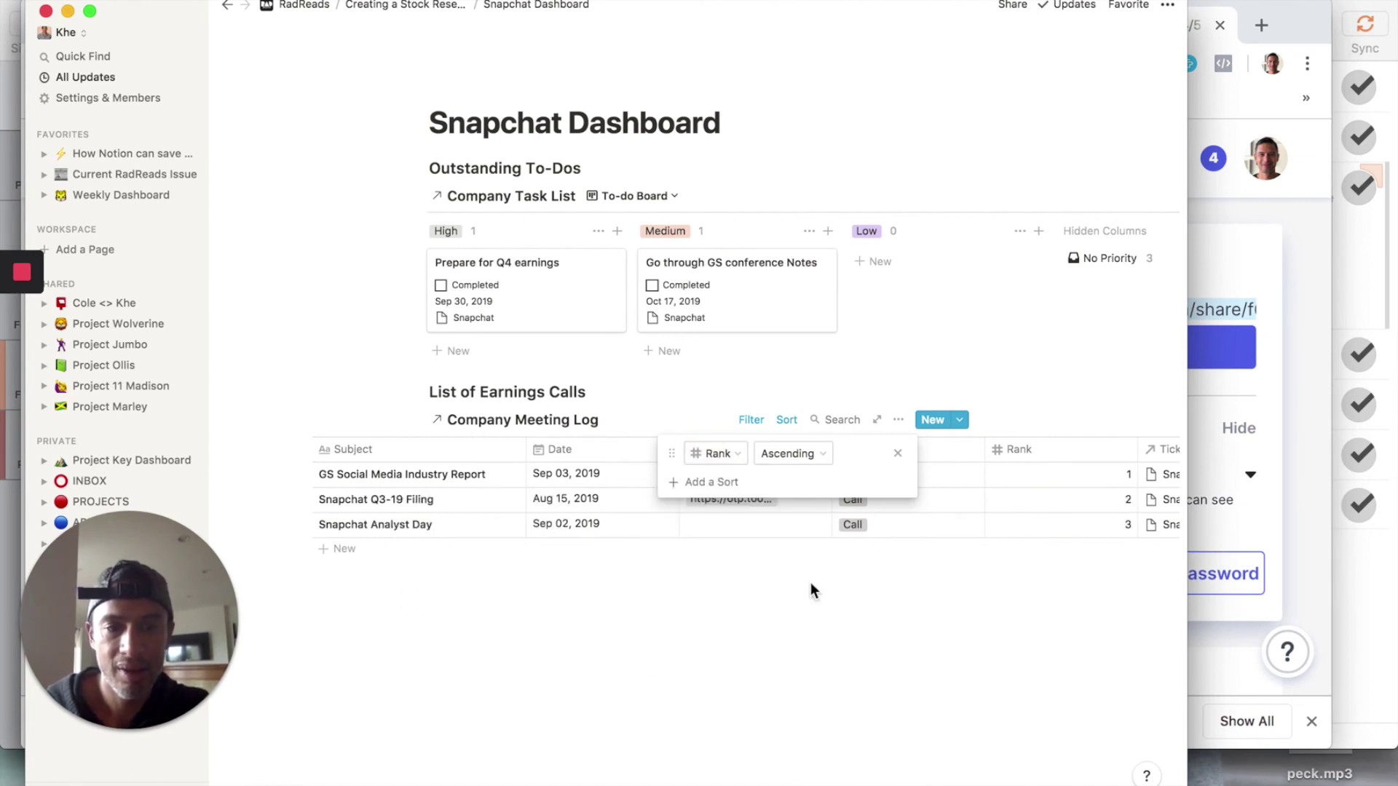
{"action": "left_click", "coordinate": [810, 582]}
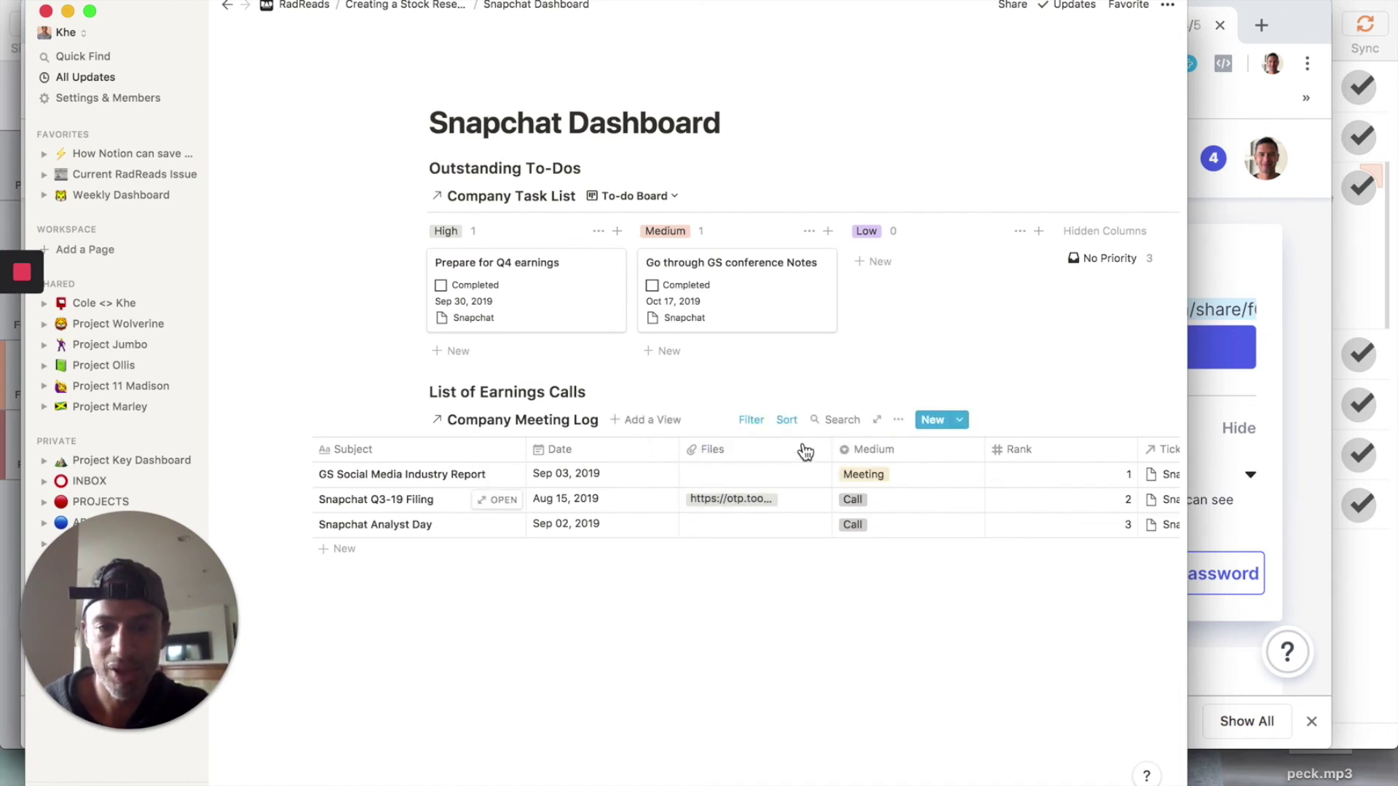
Hide the Date, Files and Ticker properties in the Company Meeting Log view
{"action": "left_click", "coordinate": [896, 421]}
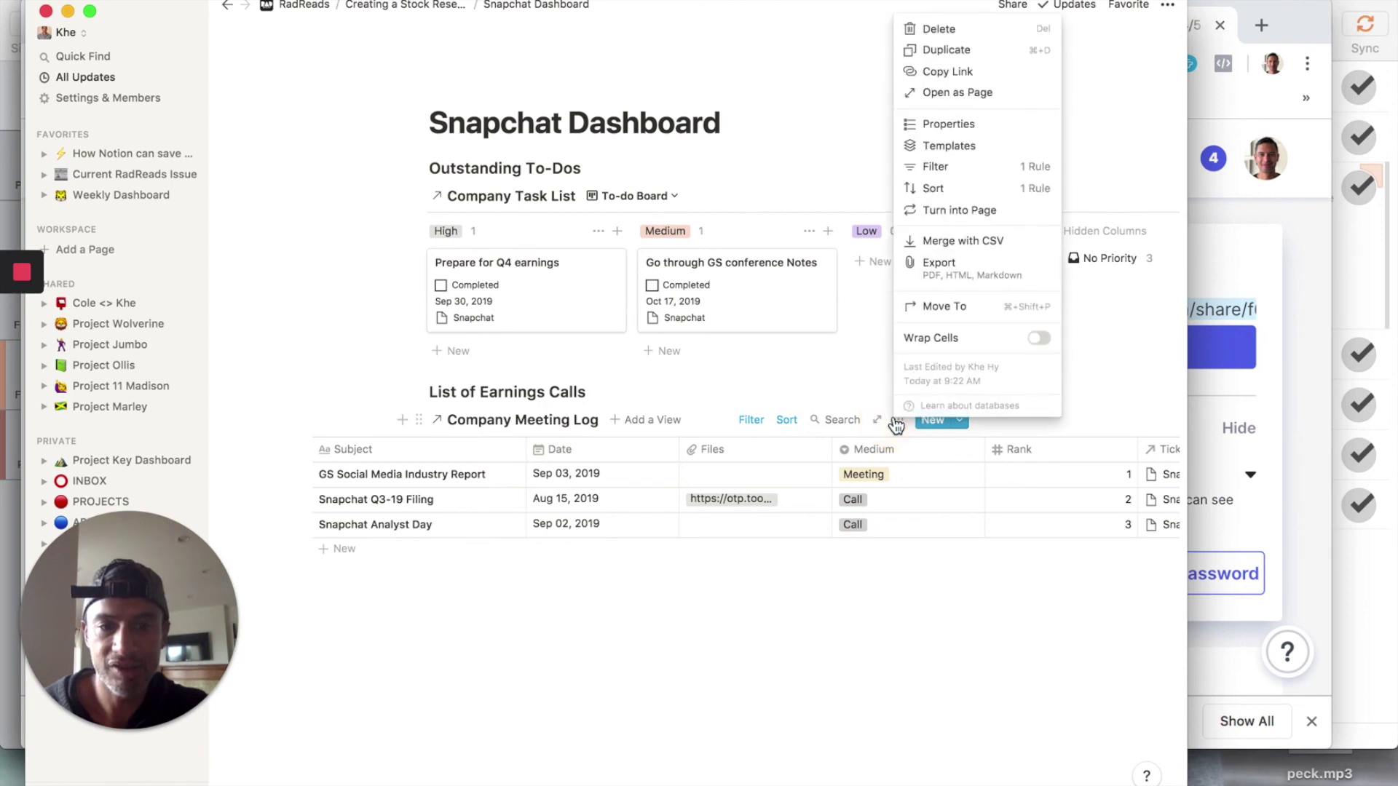
{"action": "left_click", "coordinate": [983, 125]}
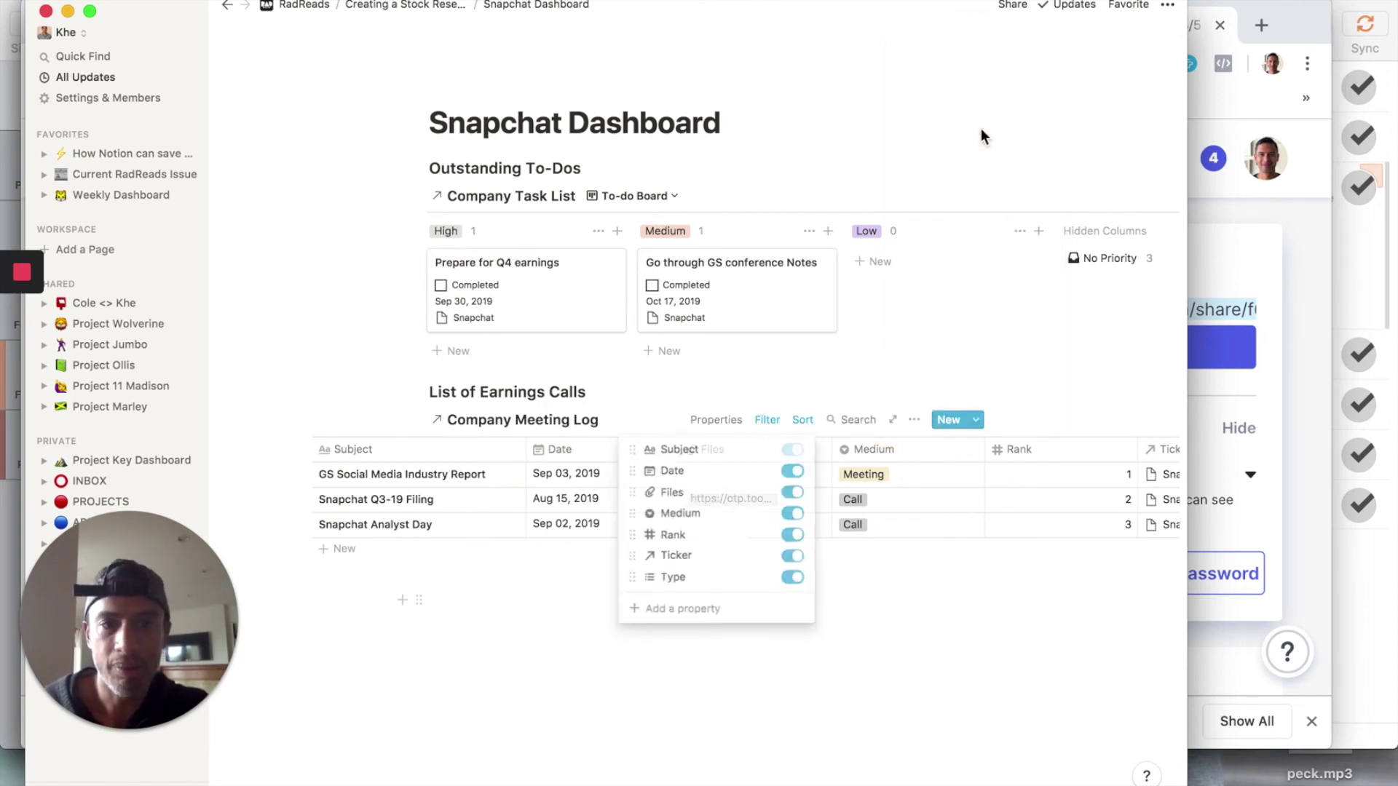
{"action": "left_click", "coordinate": [790, 472]}
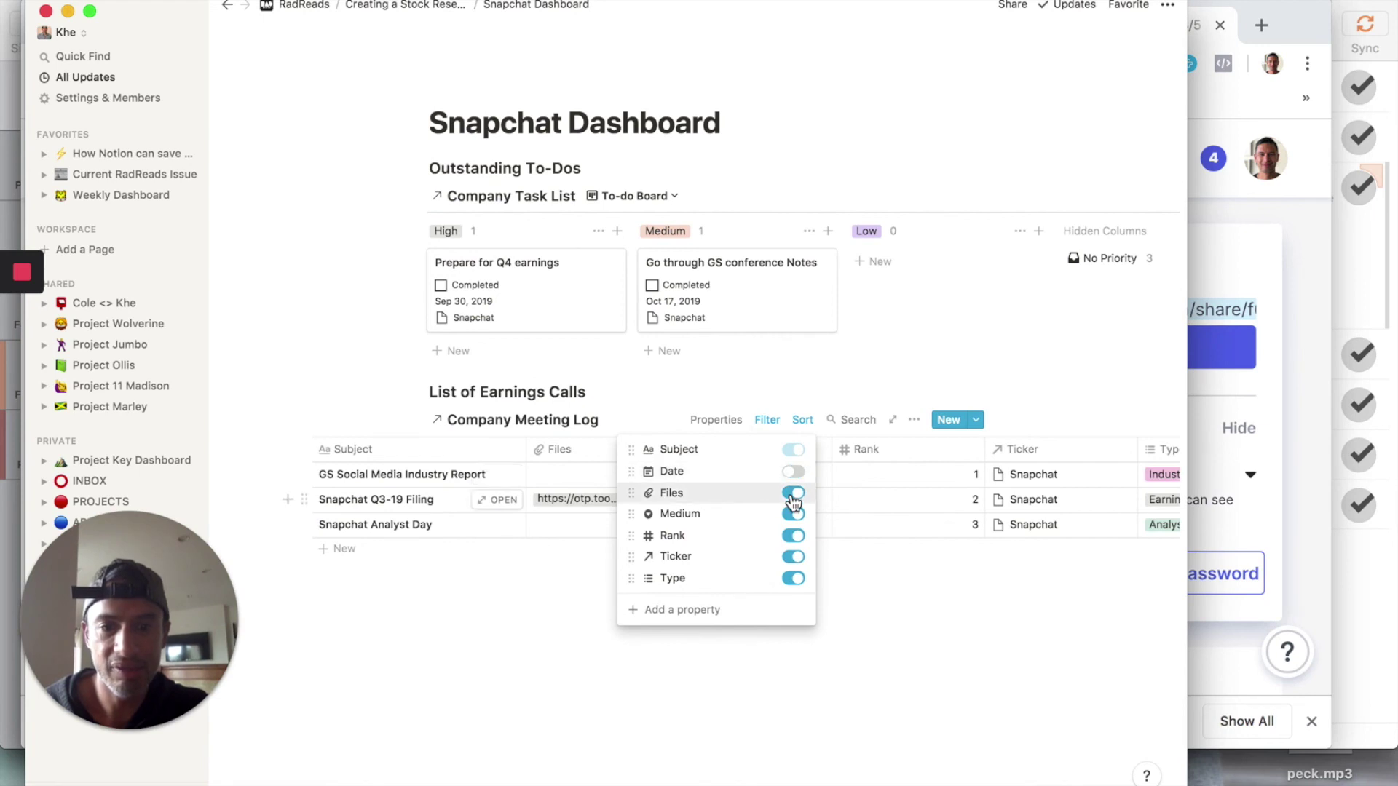
{"action": "left_click", "coordinate": [793, 495]}
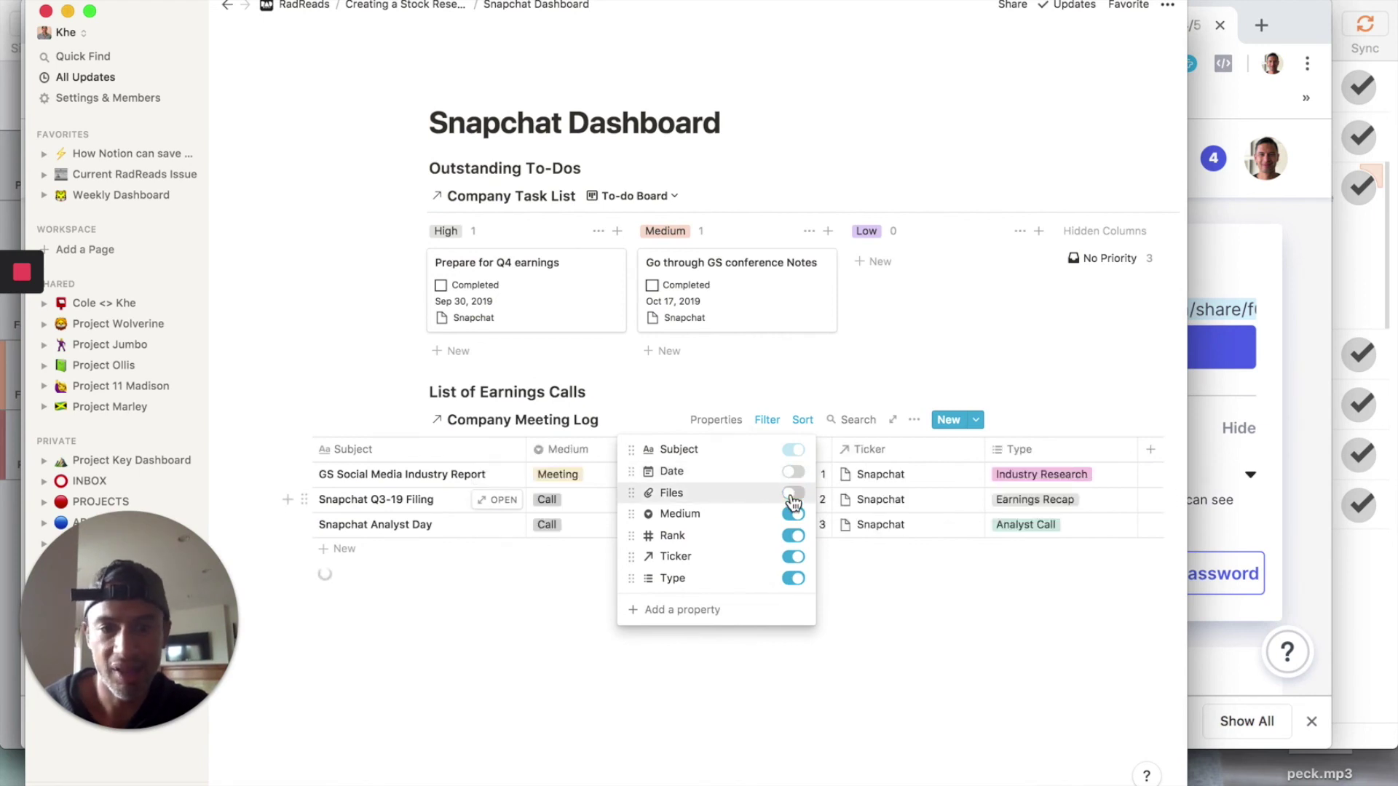
{"action": "left_click", "coordinate": [795, 559]}
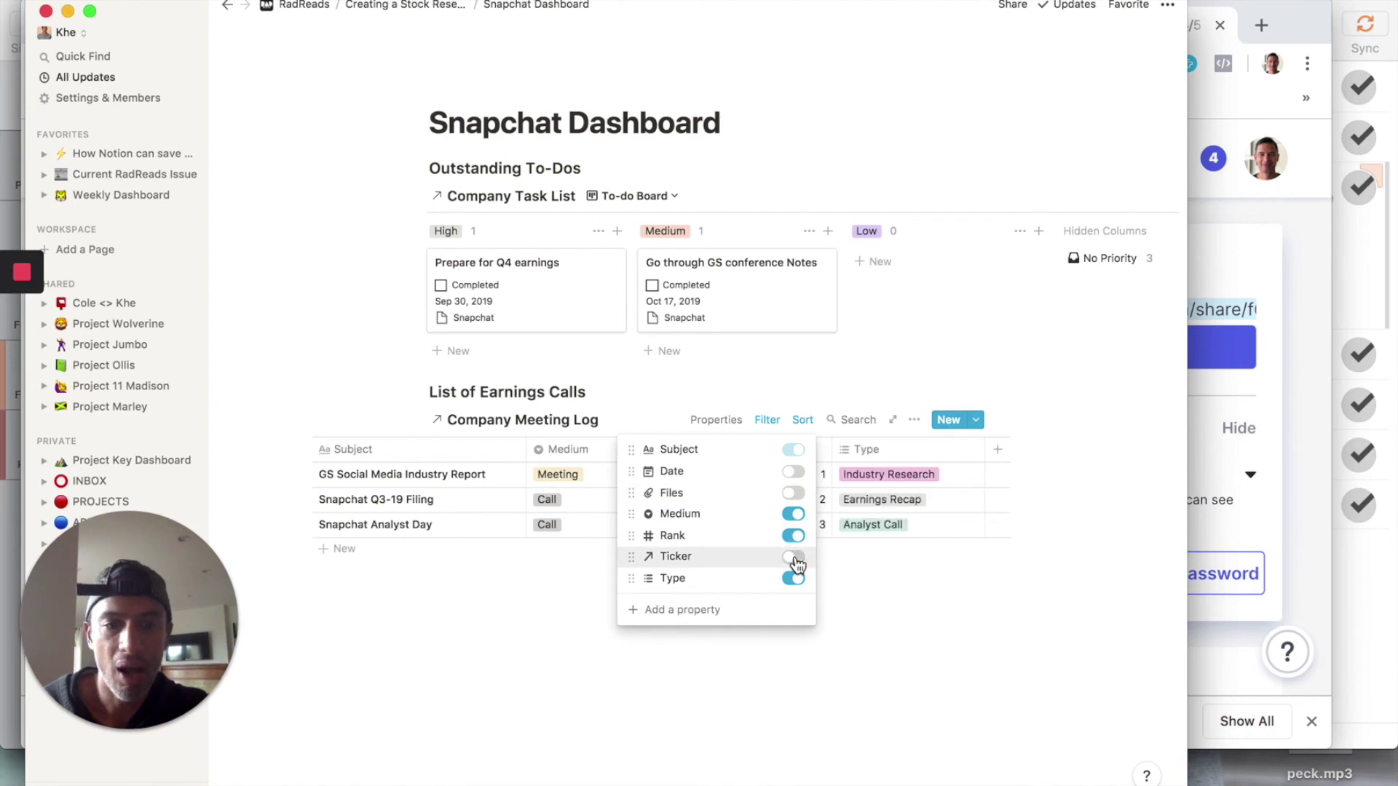
Reorder the Company Meeting Log properties so that Type comes directly after Subject
{"action": "left_click_drag", "start_coordinate": [631, 578], "coordinate": [648, 468]}
{"action": "left_click_drag", "start_coordinate": [647, 466], "coordinate": [646, 454]}
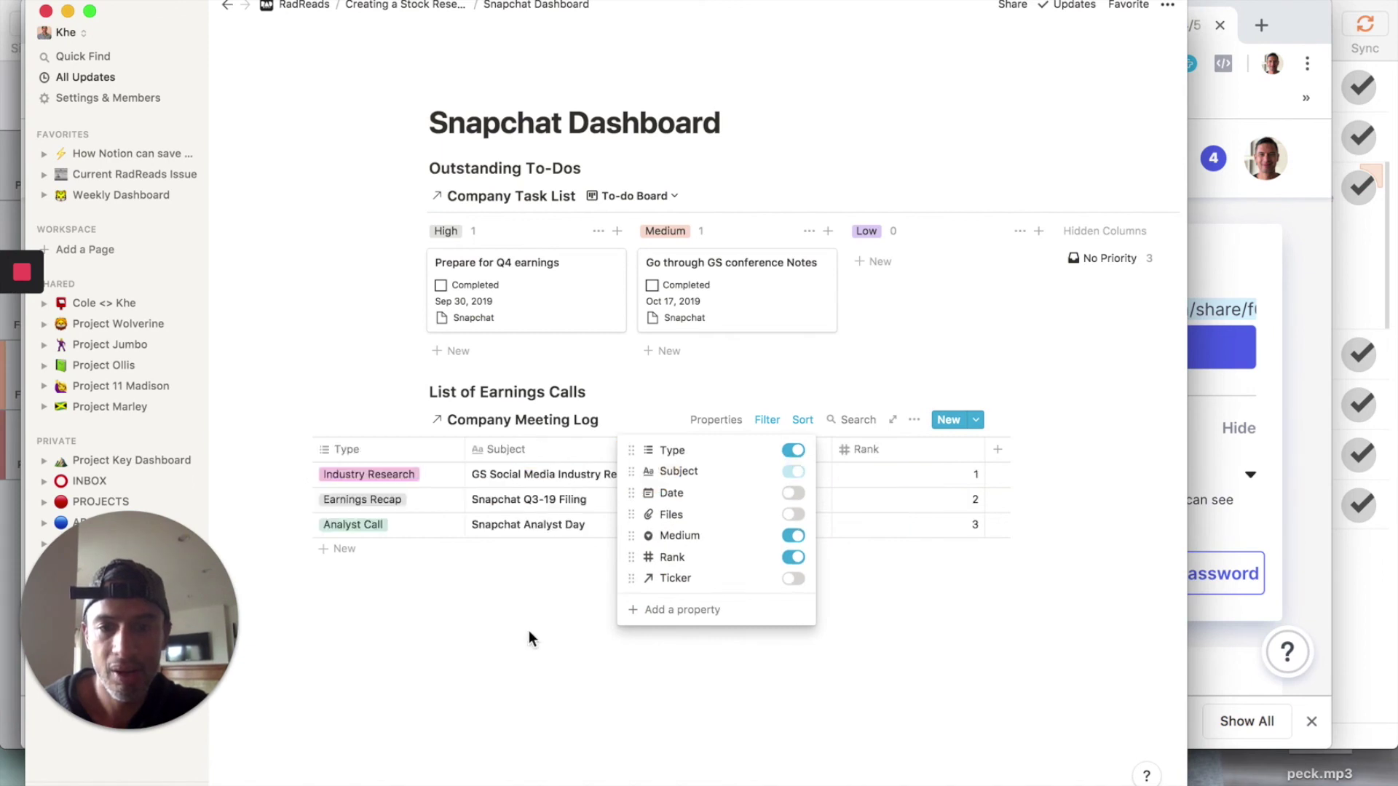
{"action": "left_click_drag", "start_coordinate": [630, 447], "coordinate": [633, 475]}
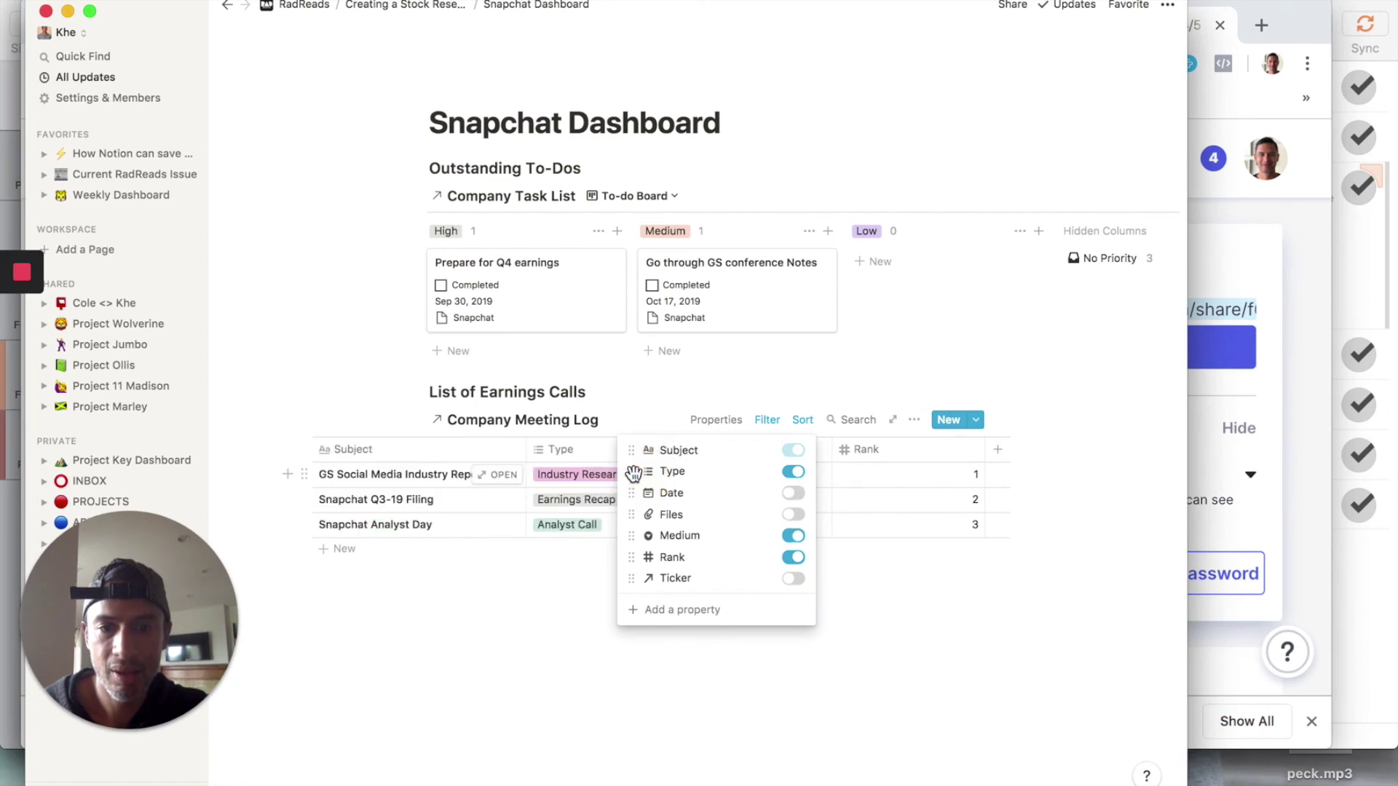
{"action": "left_click", "coordinate": [487, 690]}
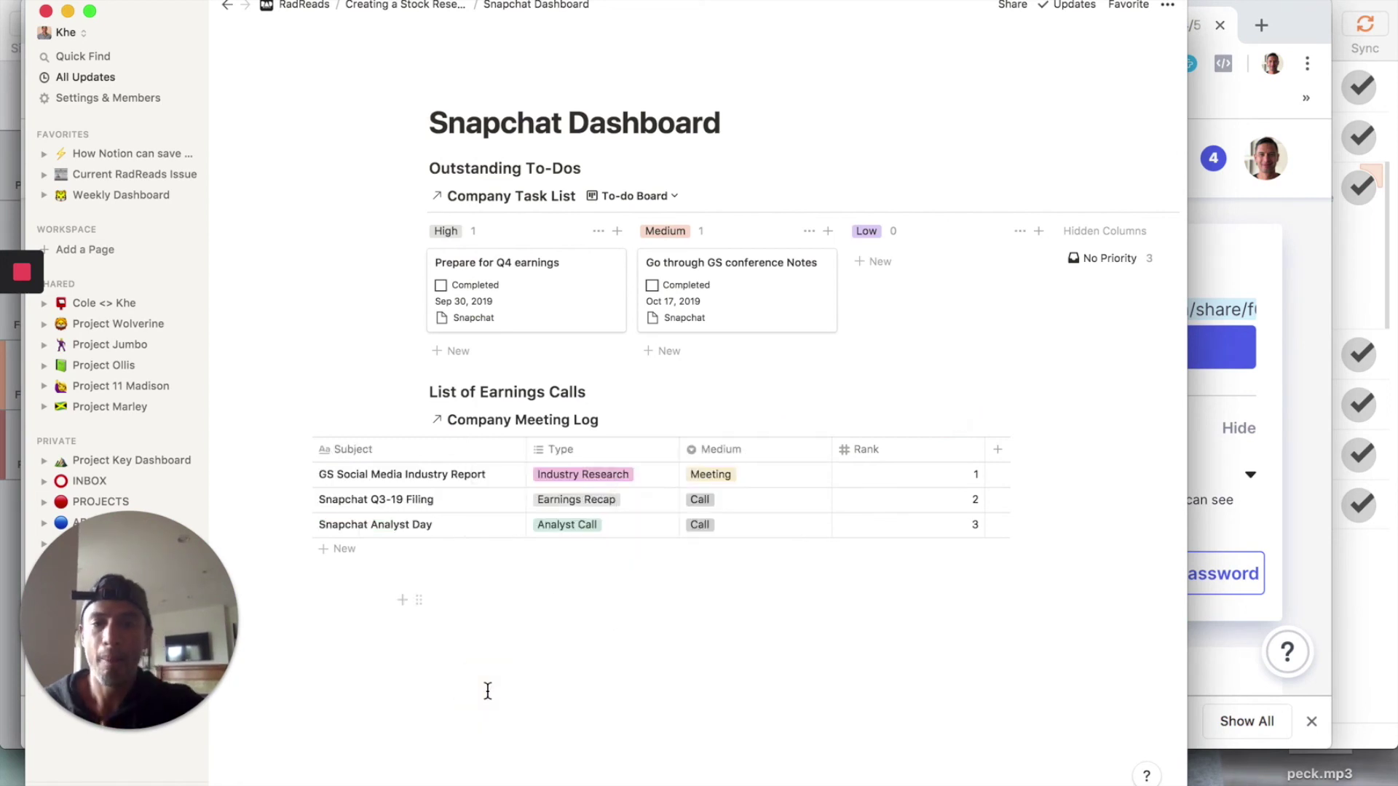